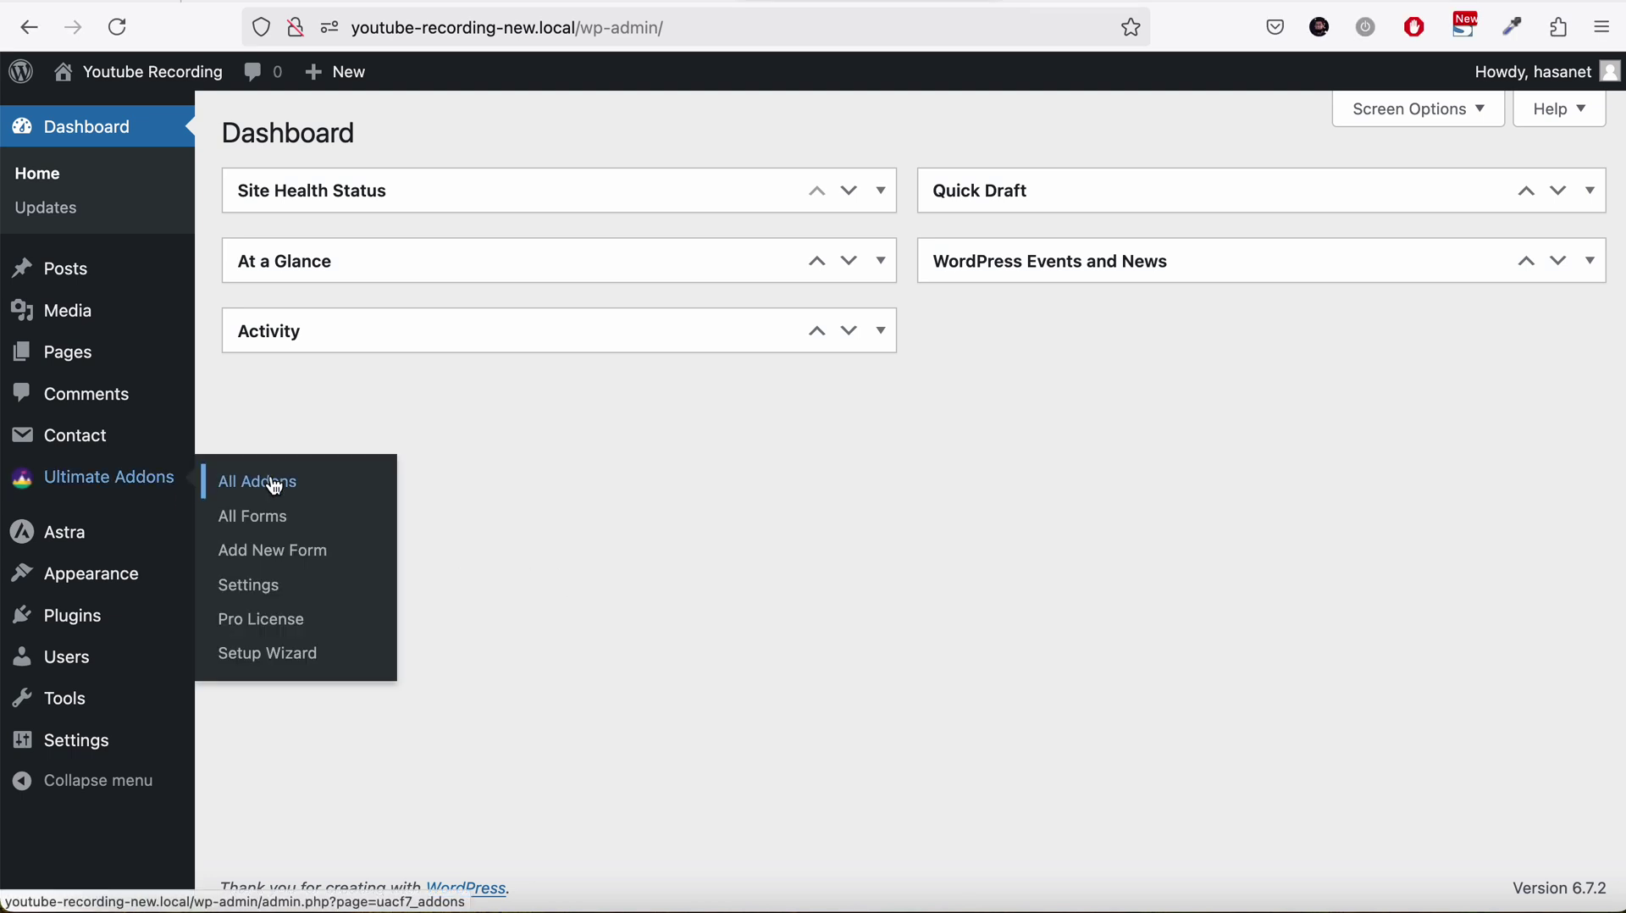
# Step: Switch off the Column or Grid and AI Form Generator addons in All Addons
pyautogui.click(250, 483)
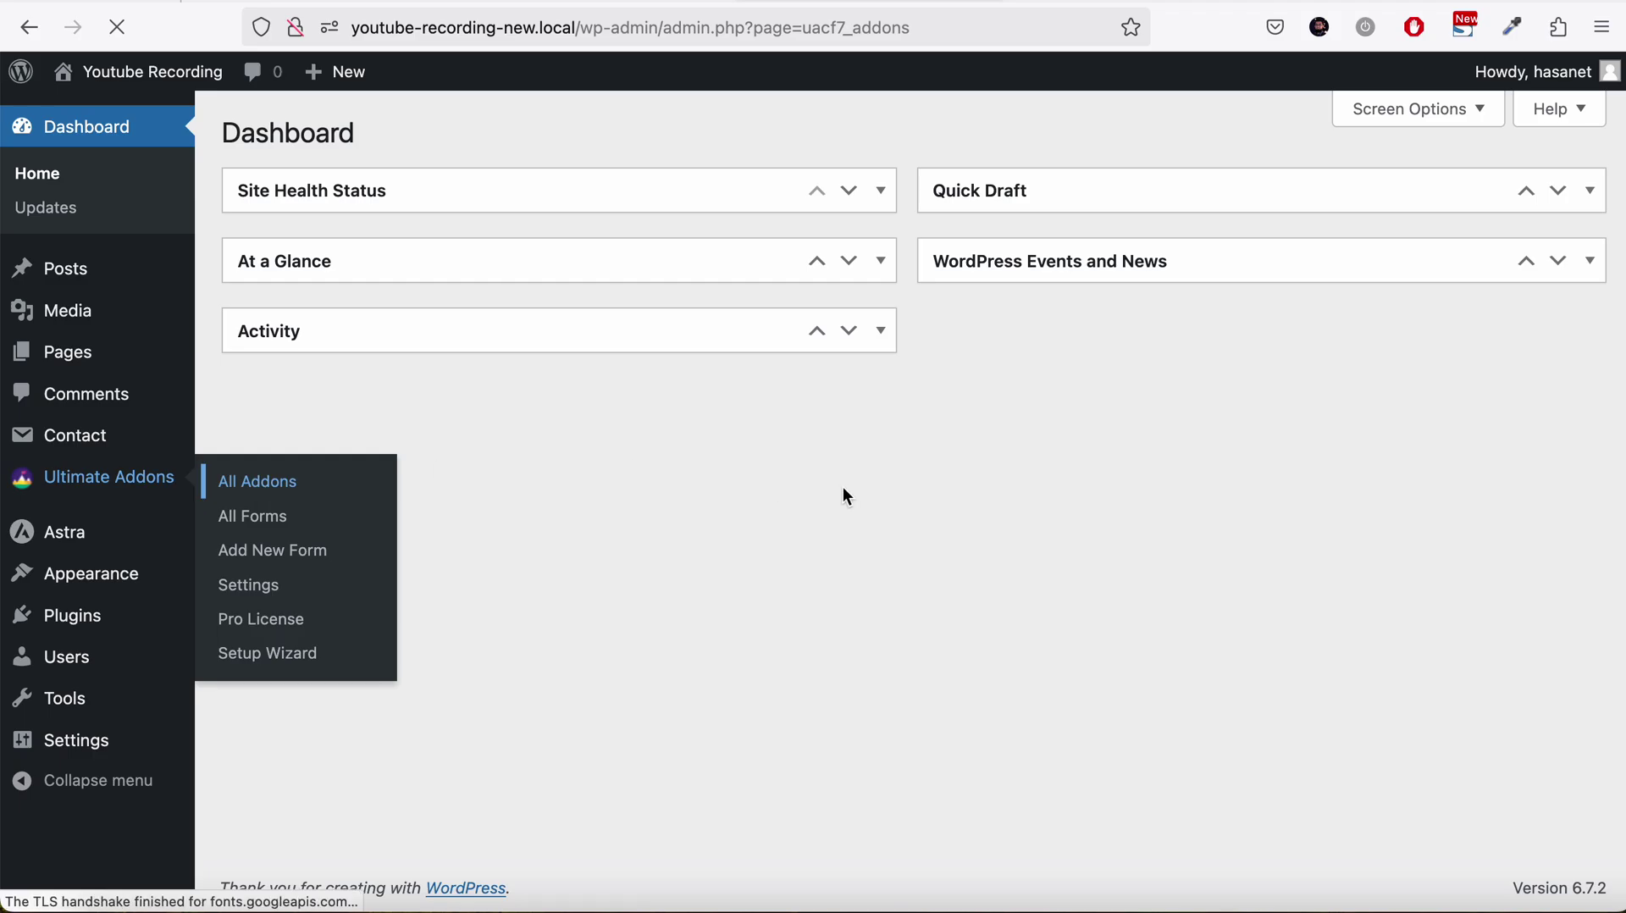
pyautogui.scroll(-6, 795, 519)
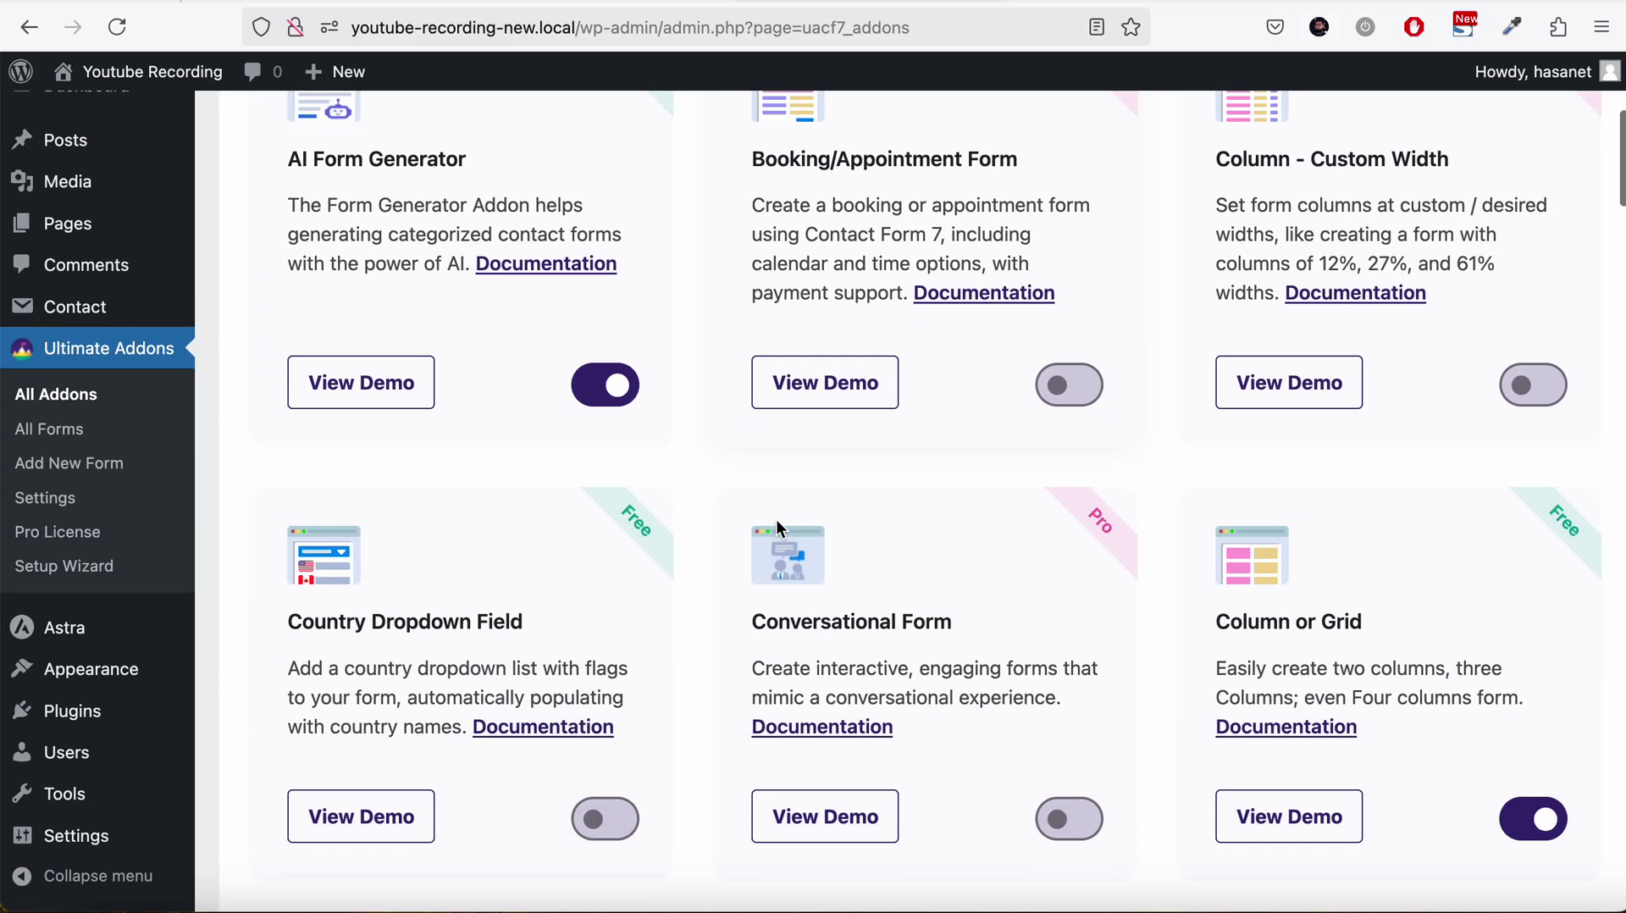
pyautogui.scroll(-1, 780, 530)
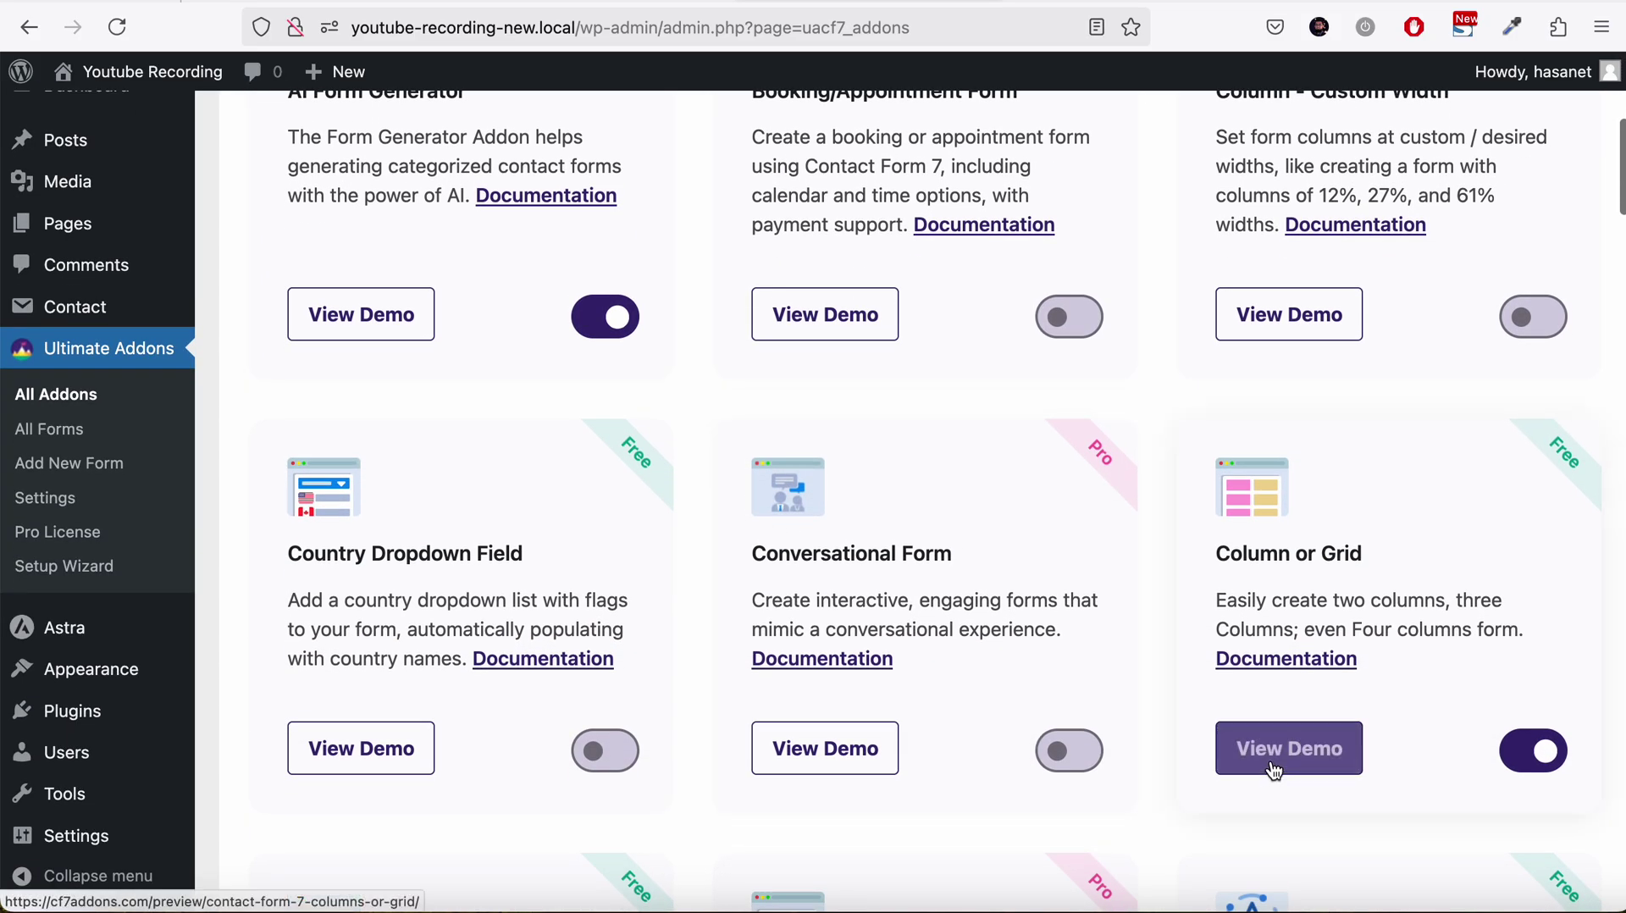
pyautogui.click(1522, 745)
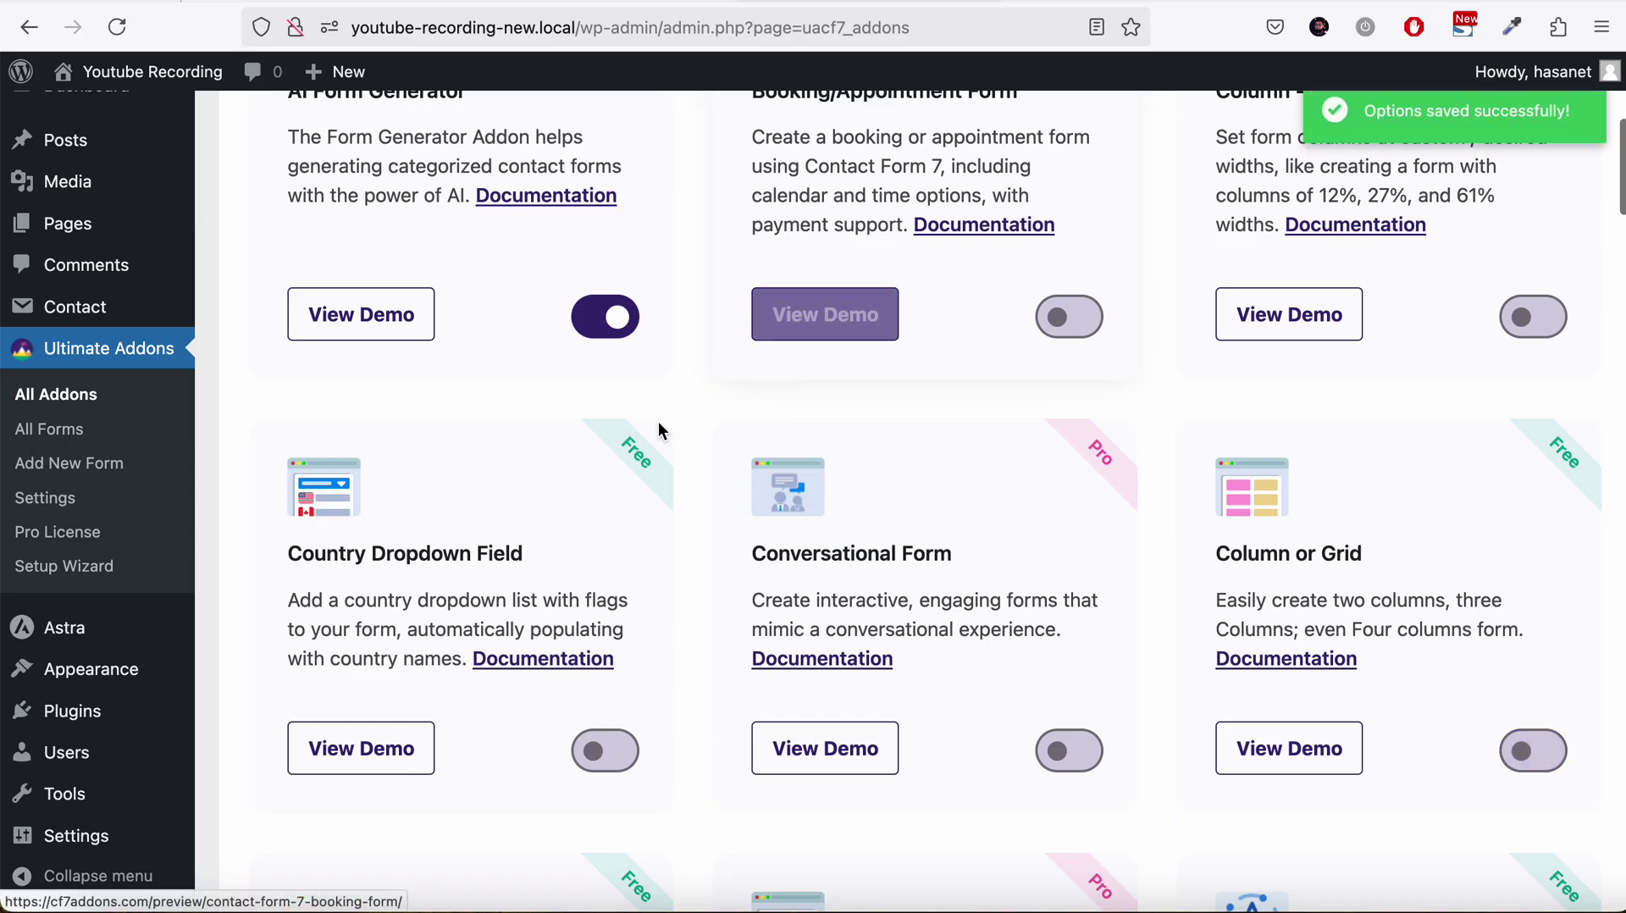
pyautogui.scroll(2, 658, 421)
pyautogui.scroll(1, 659, 423)
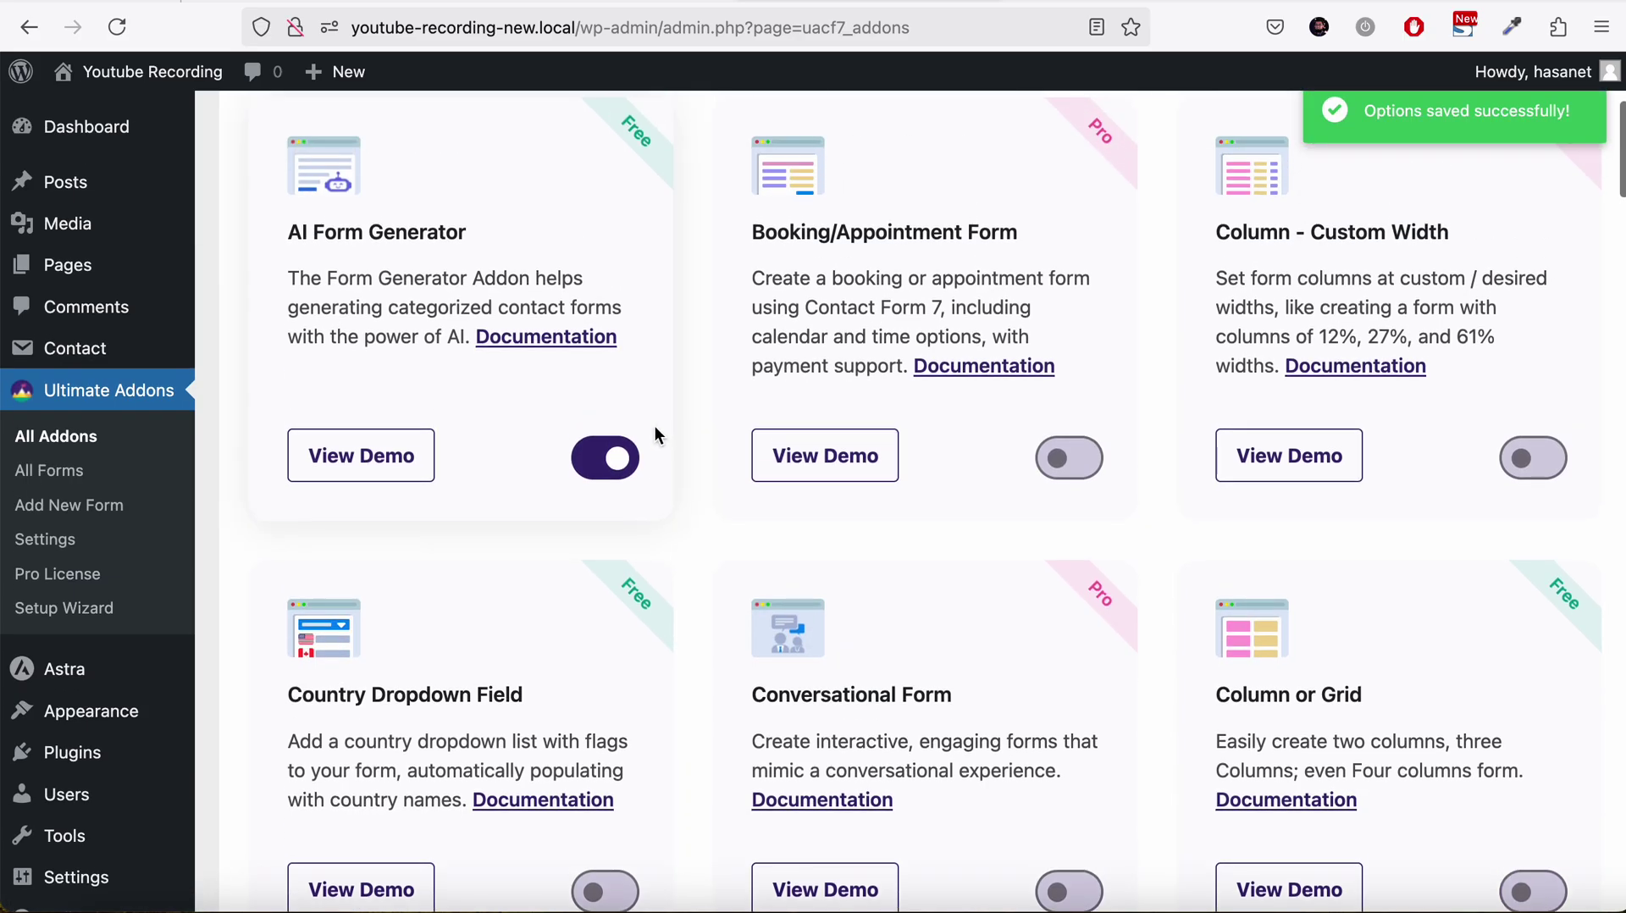
pyautogui.scroll(2, 654, 425)
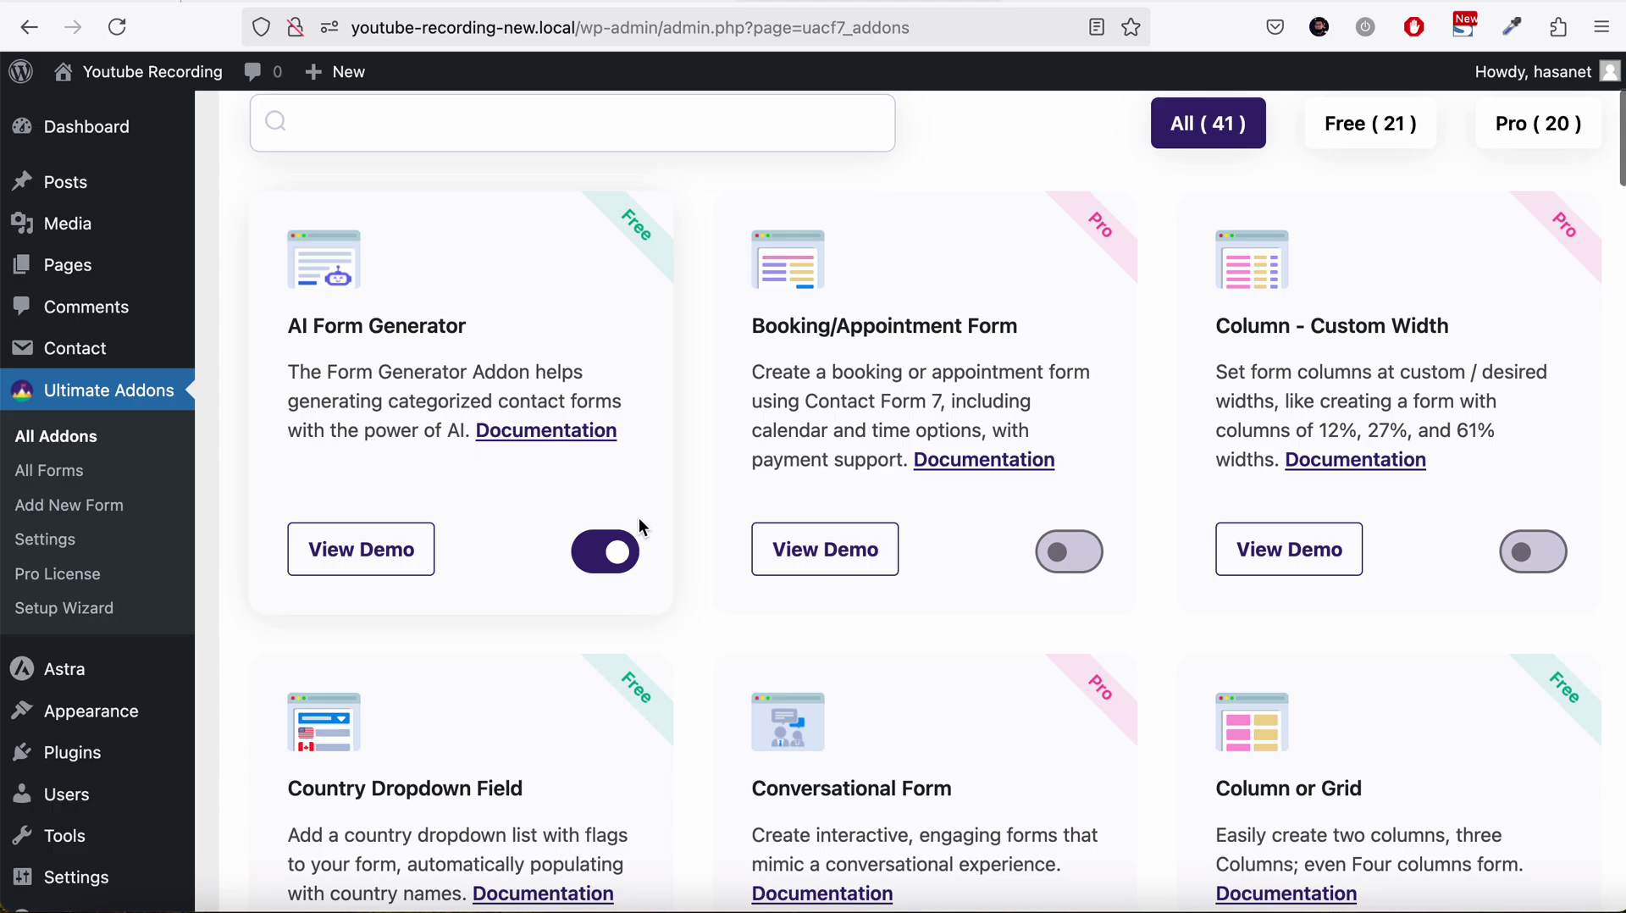
pyautogui.click(625, 551)
# Step: Search the addons for 'multi' and switch on the free Multi-step Form addon
pyautogui.scroll(-10, 649, 227)
pyautogui.scroll(-10, 648, 222)
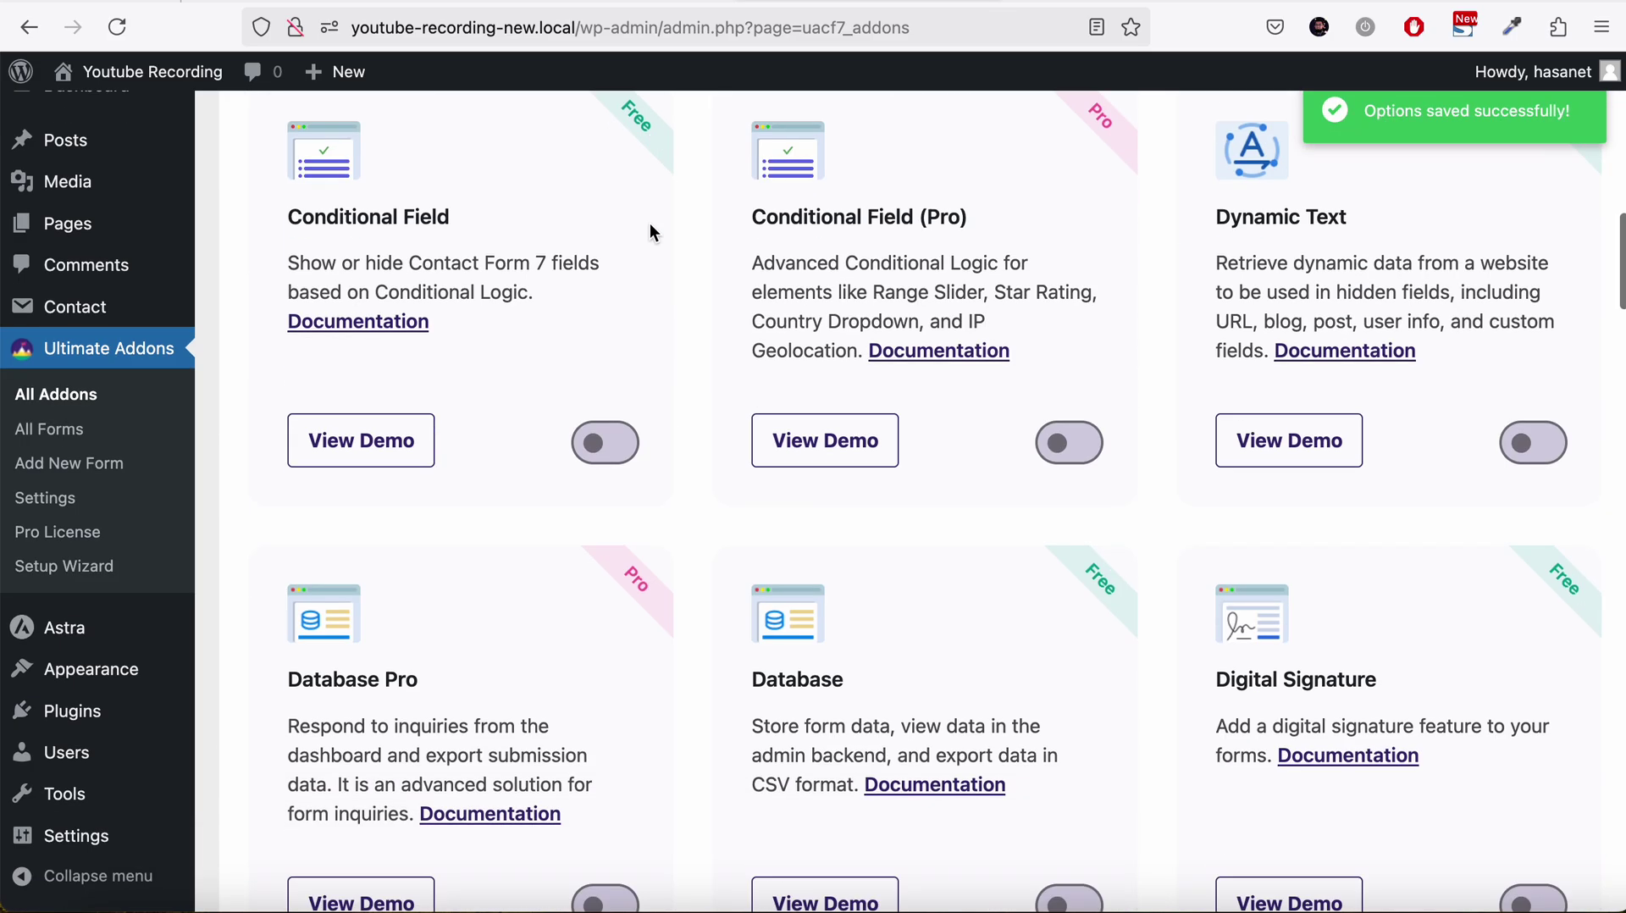
pyautogui.scroll(20, 648, 222)
pyautogui.scroll(-2, 652, 232)
pyautogui.click(542, 428)
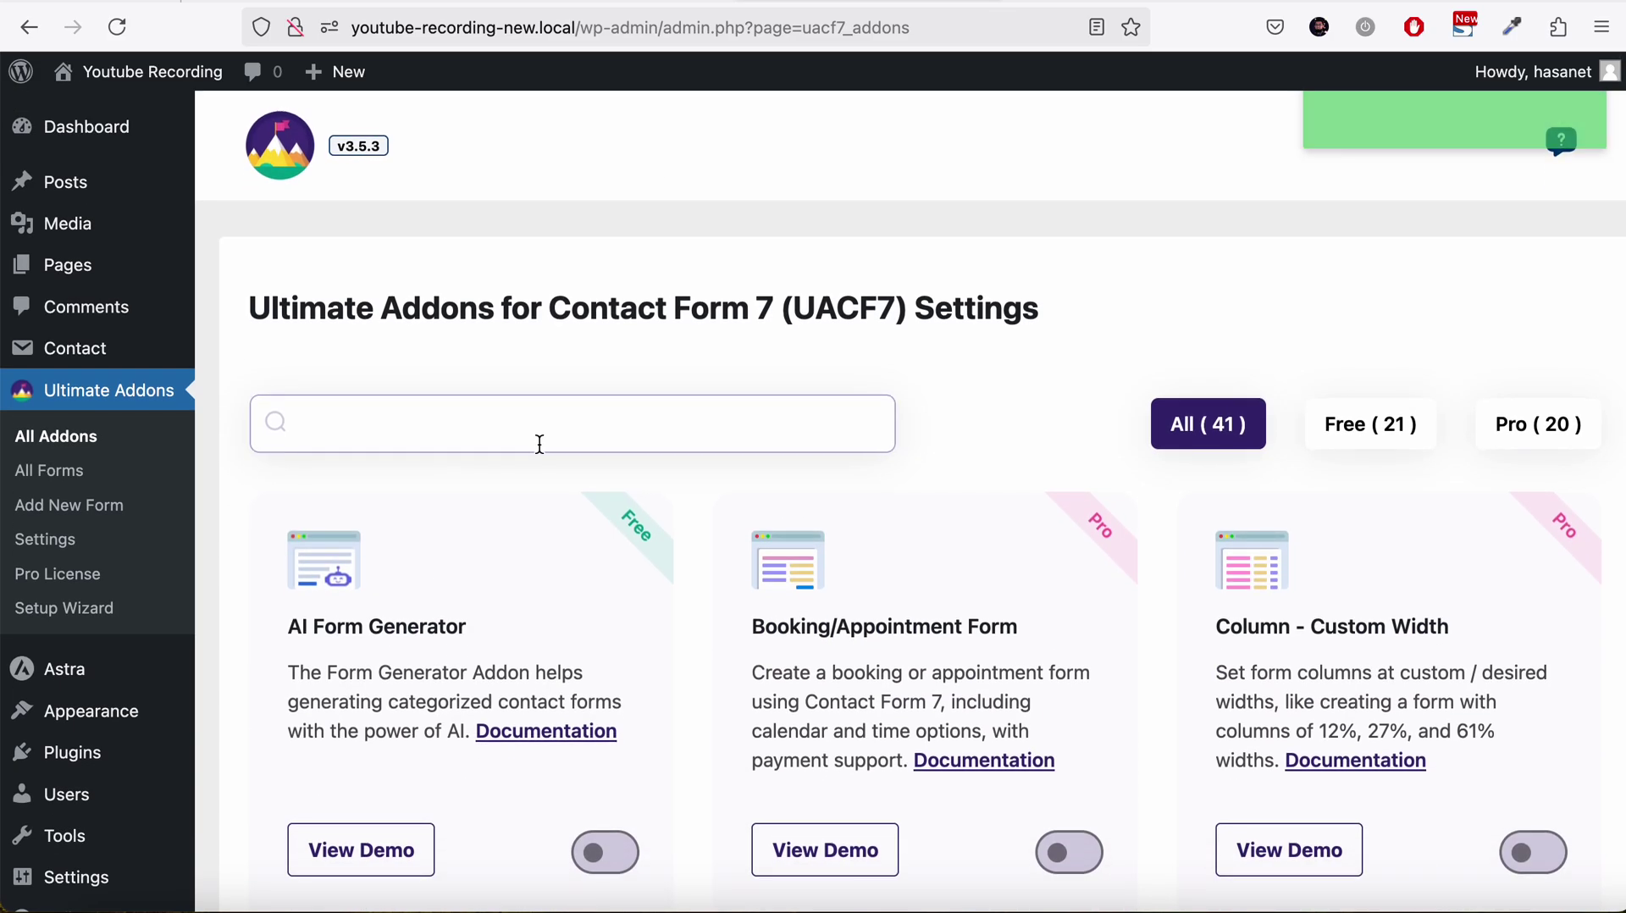
pyautogui.write('multi')
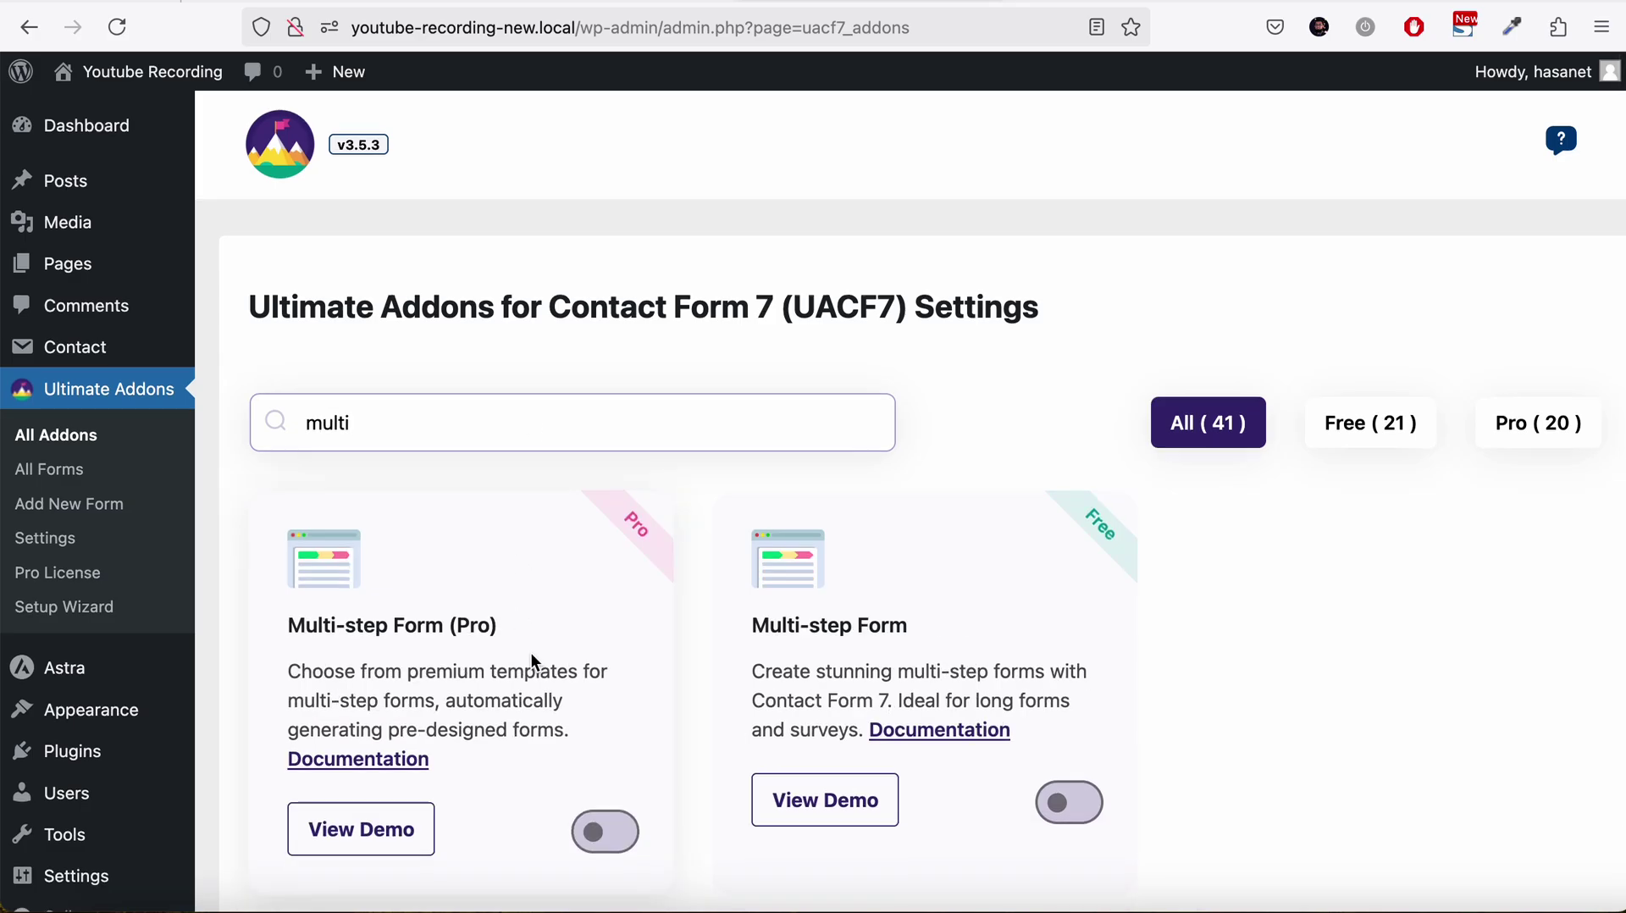
pyautogui.scroll(-2, 531, 652)
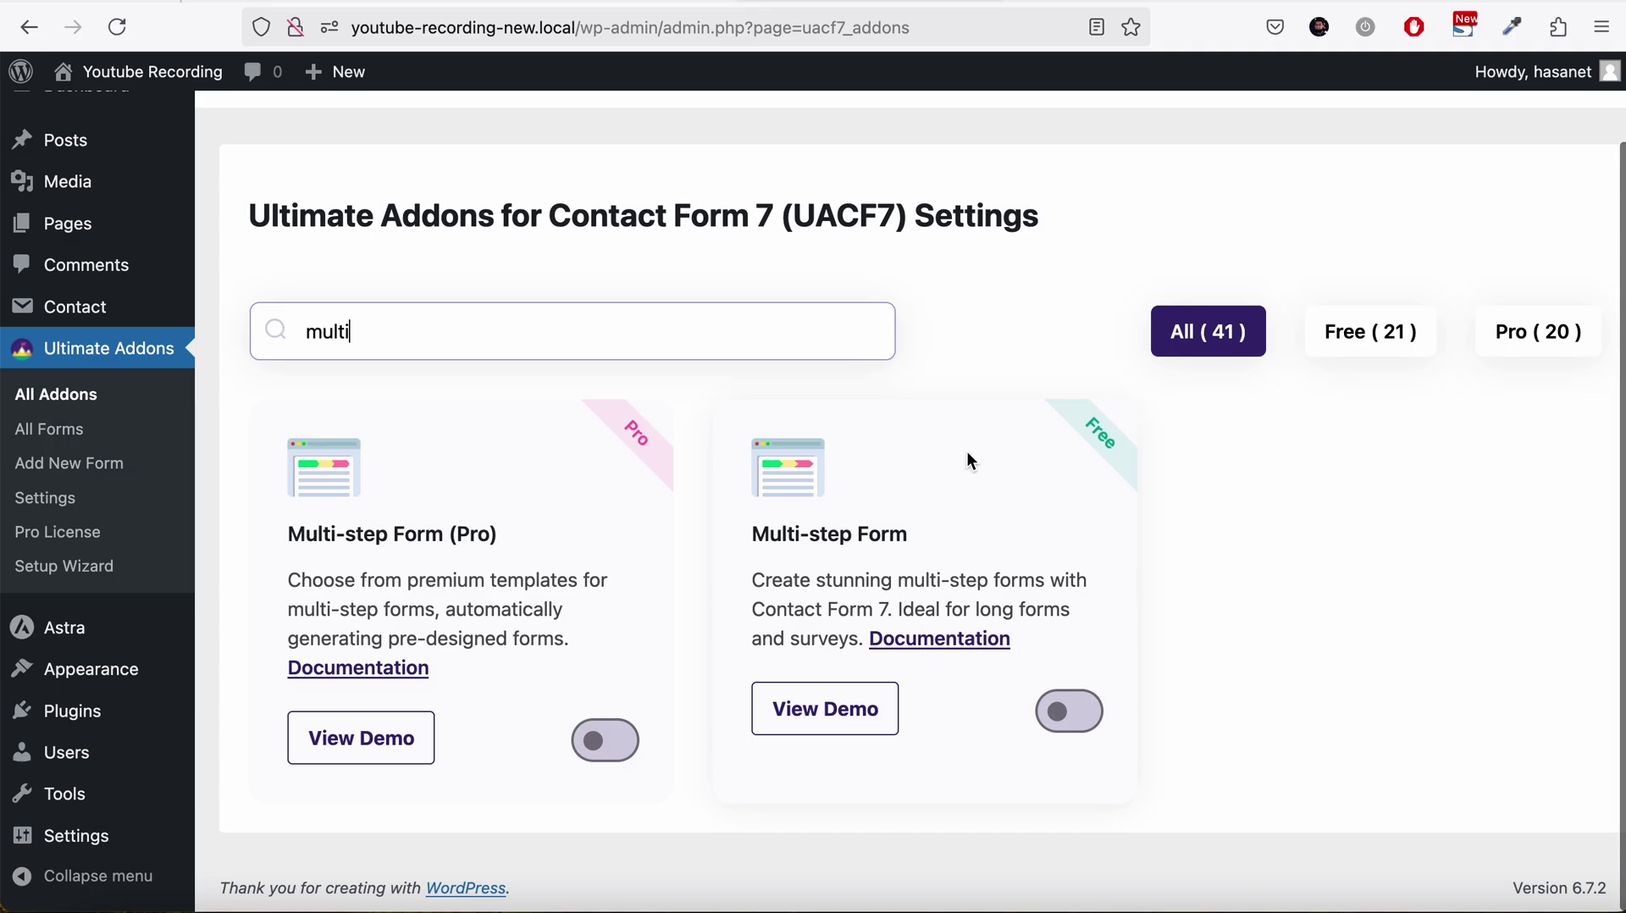
pyautogui.click(1067, 713)
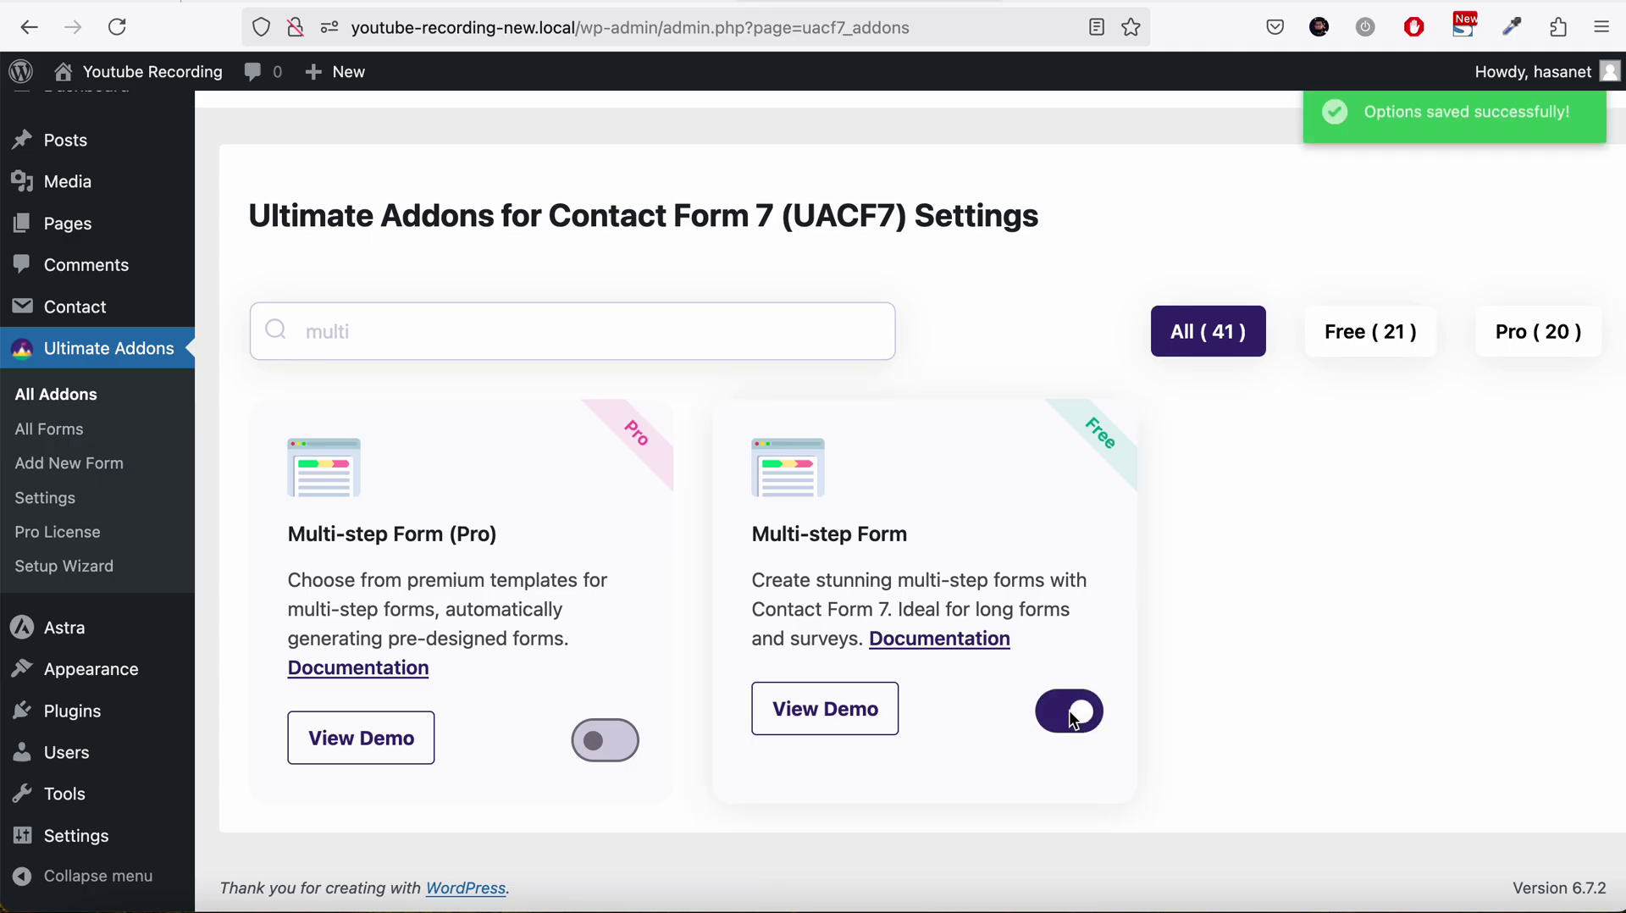
pyautogui.scroll(3, 624, 493)
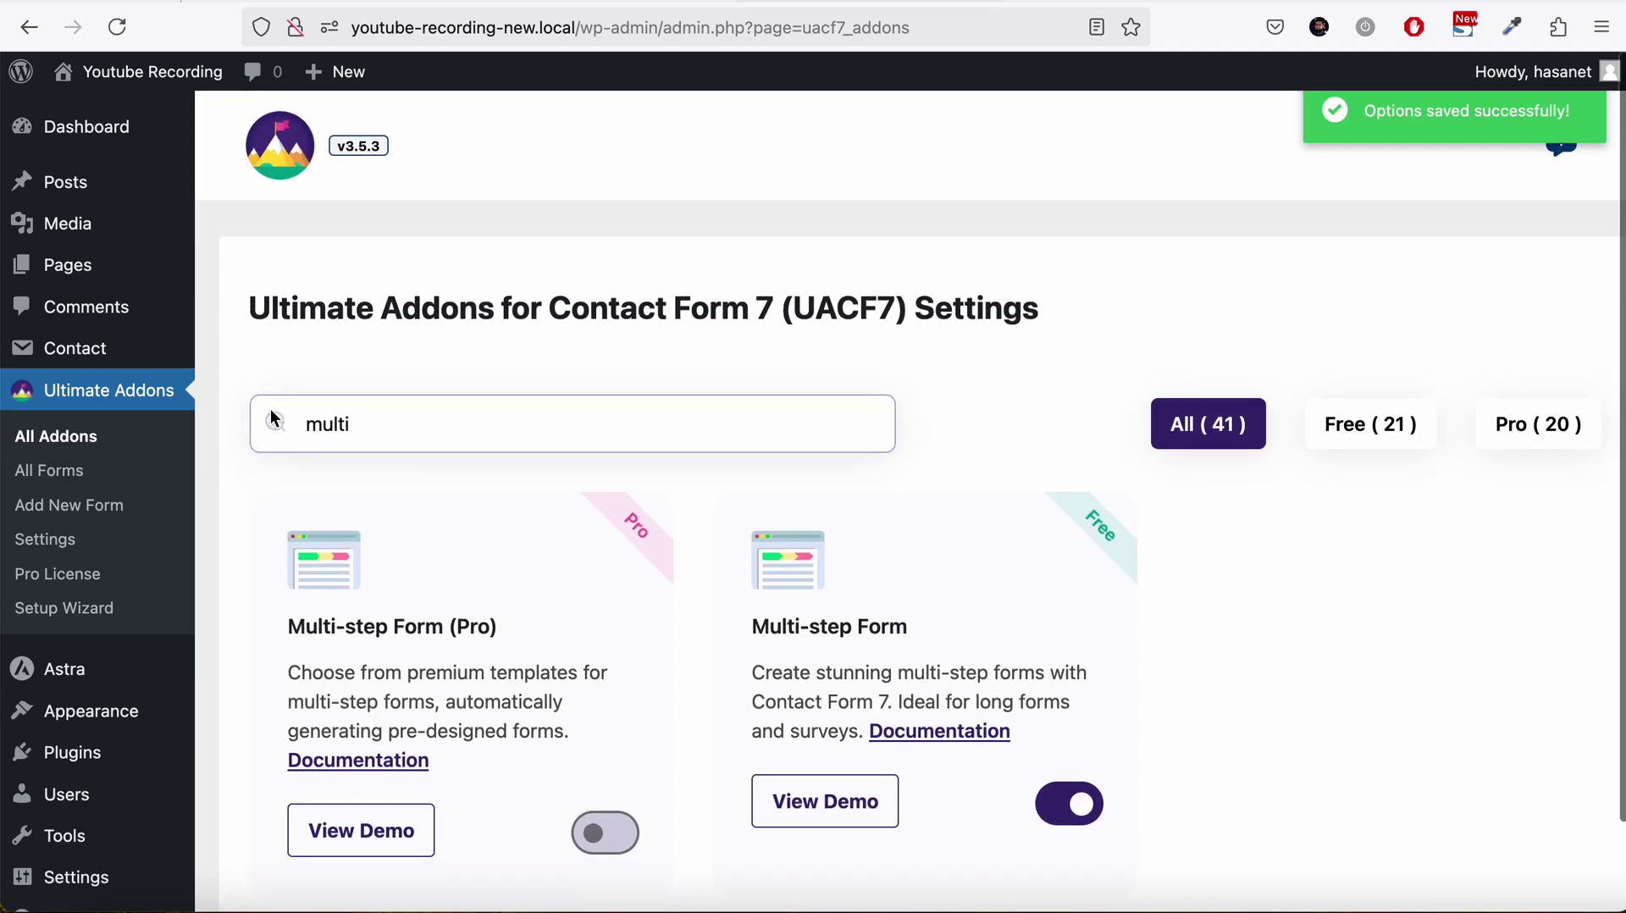
# Step: Create a new contact form titled 'Multistep form' and save it
pyautogui.click(114, 513)
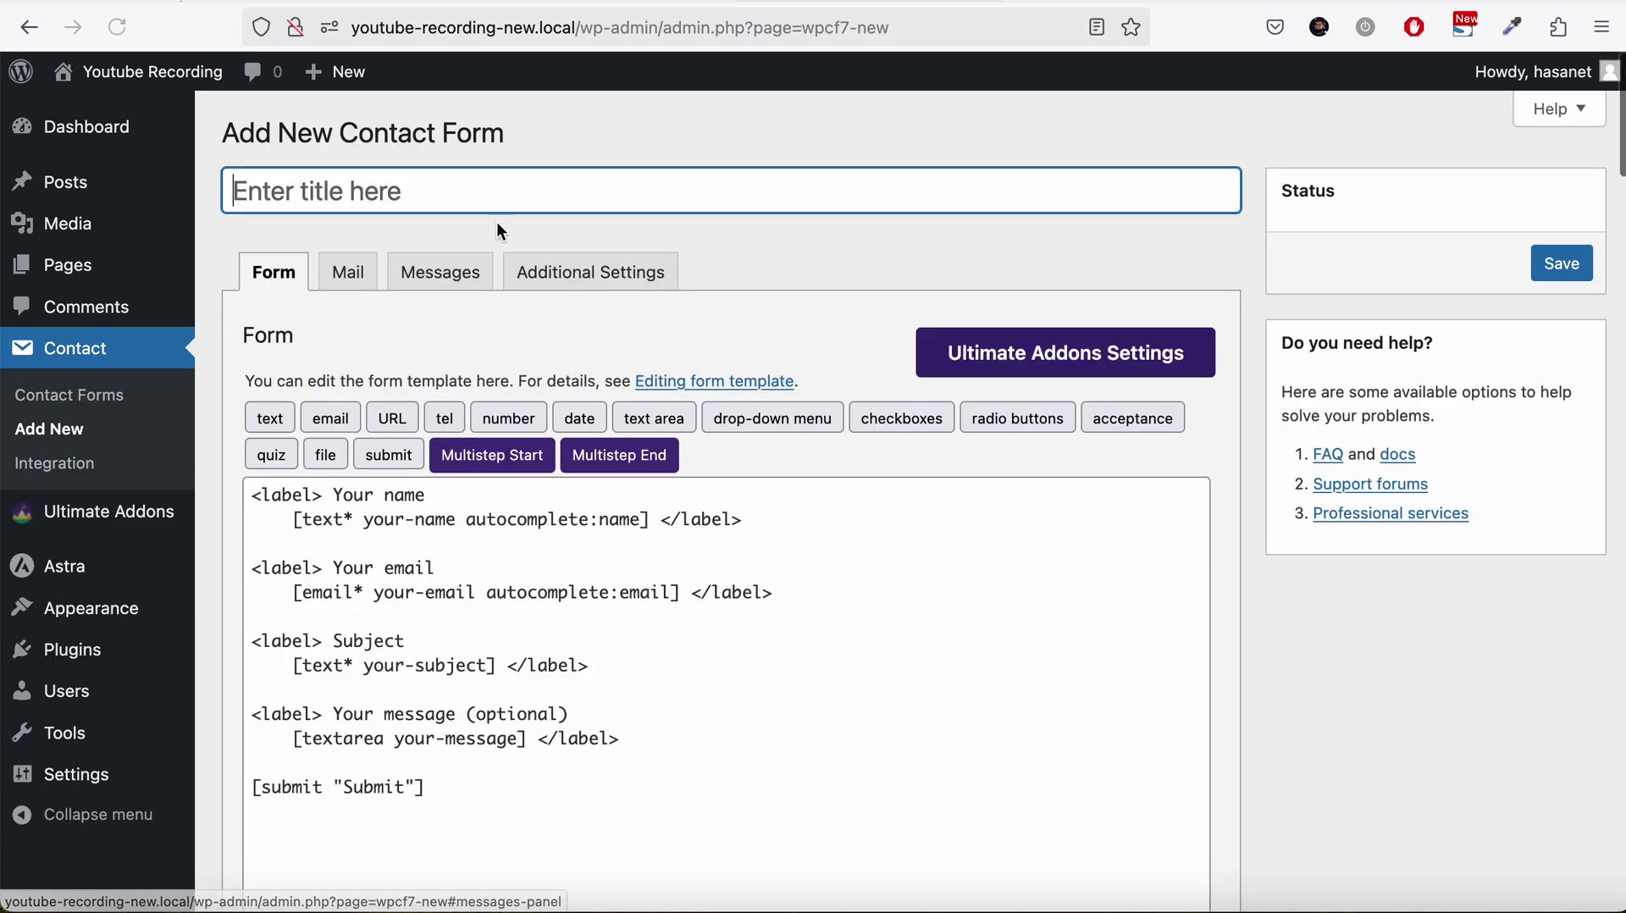
pyautogui.write('Mul')
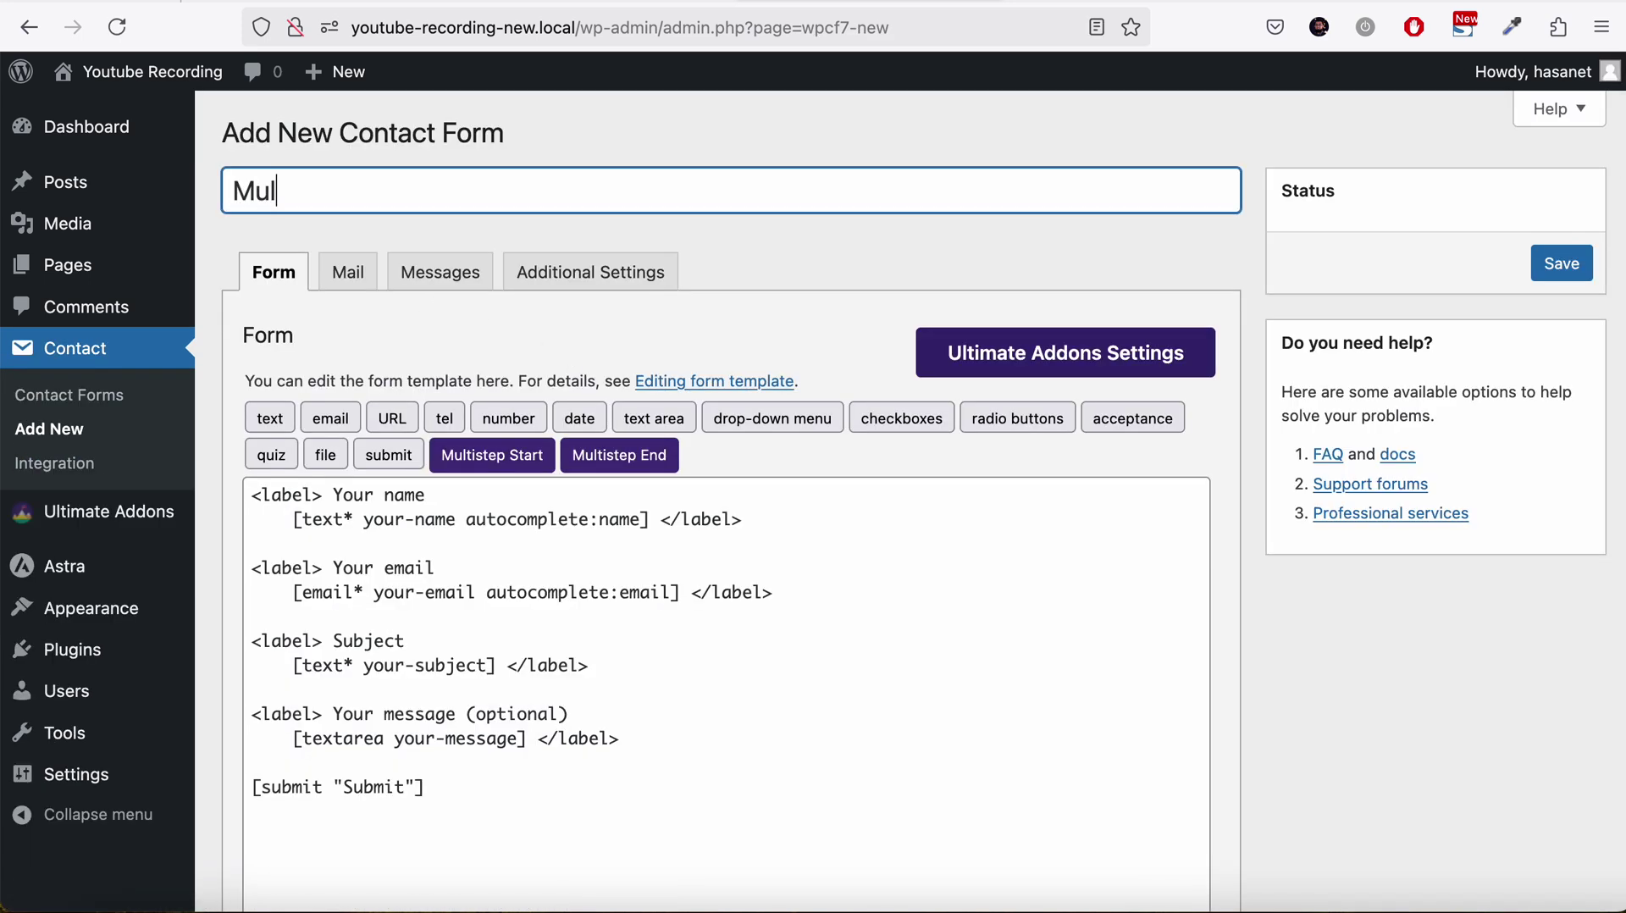
pyautogui.write('tistep')
pyautogui.write(' form')
pyautogui.press('Return')
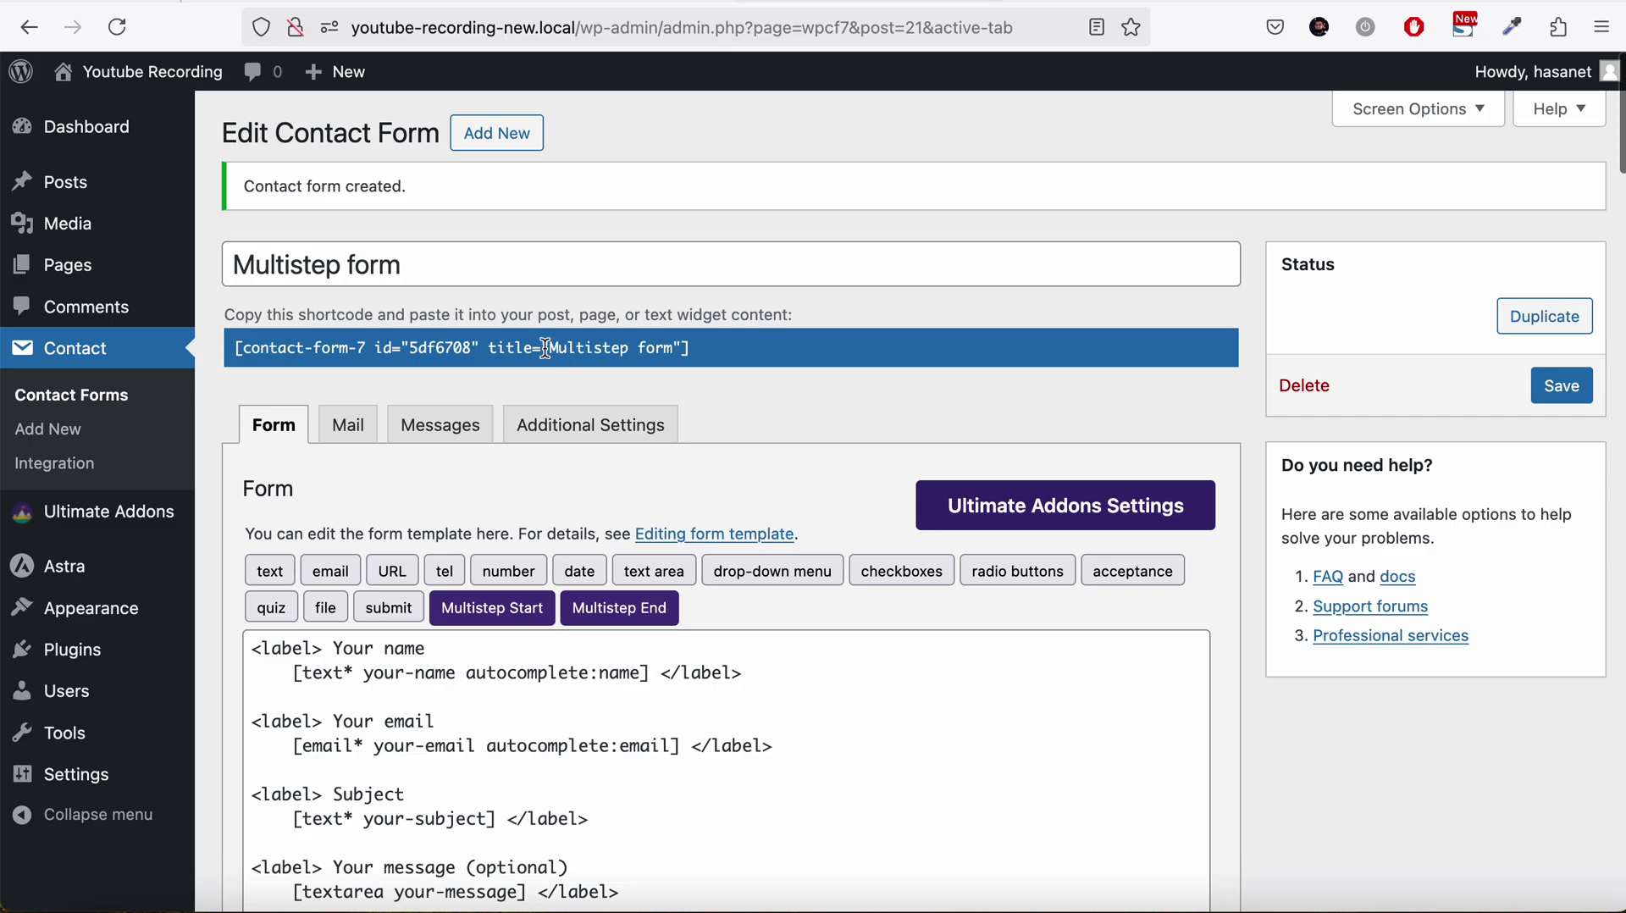
# Step: Copy the new form's shortcode to the clipboard
pyautogui.click(490, 342)
pyautogui.rightClick(489, 342)
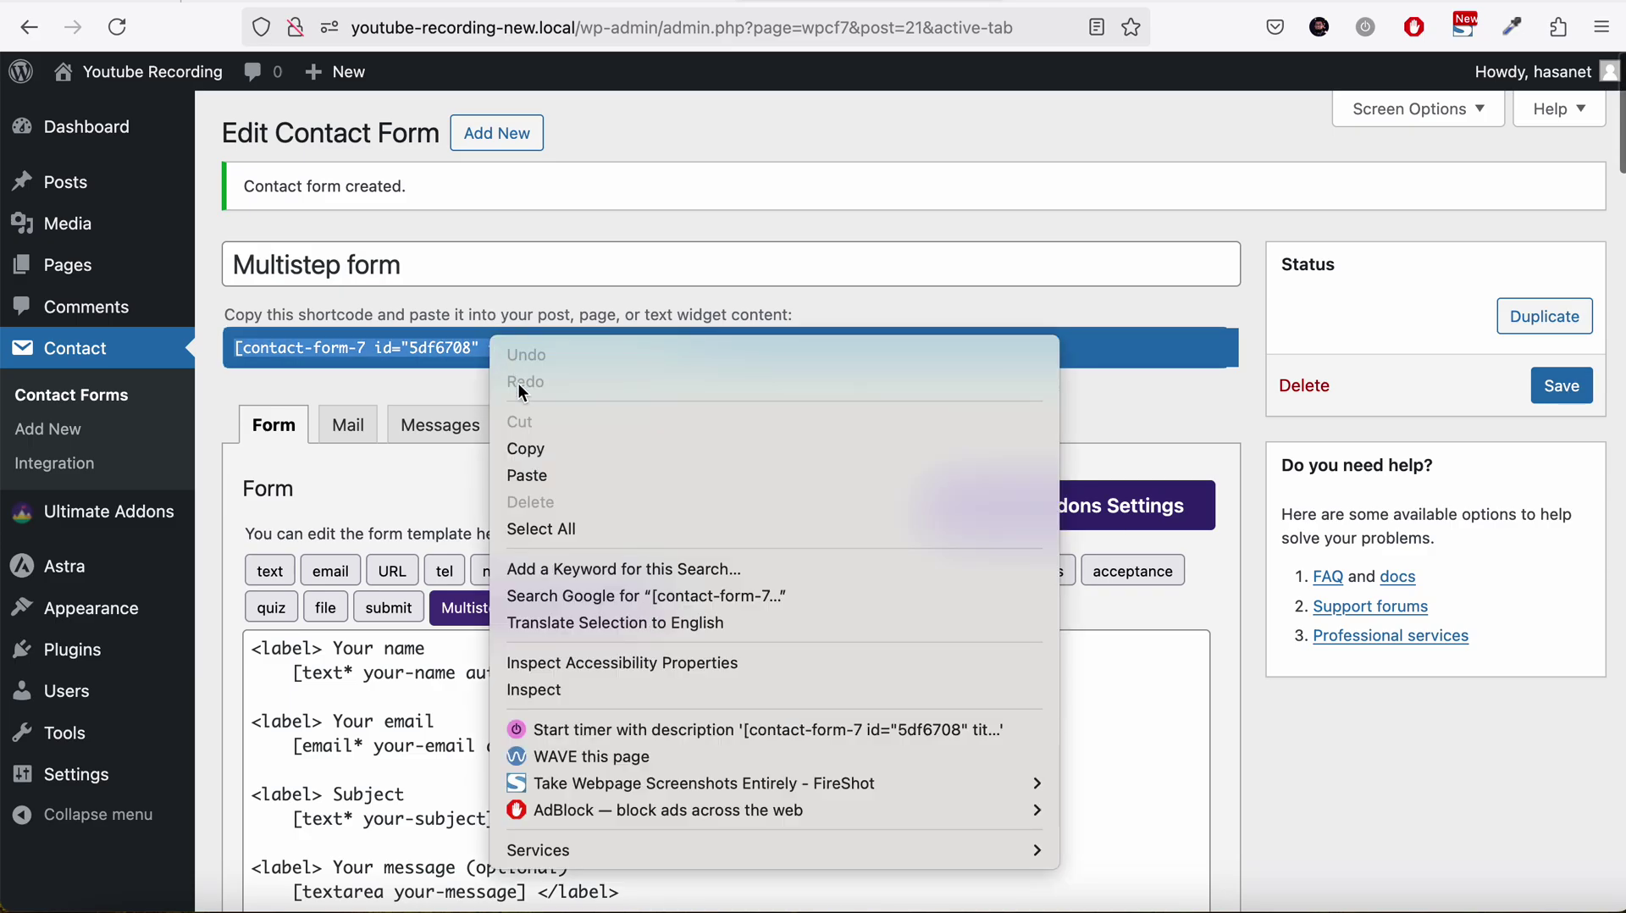
pyautogui.click(517, 444)
pyautogui.moveTo(68, 264)
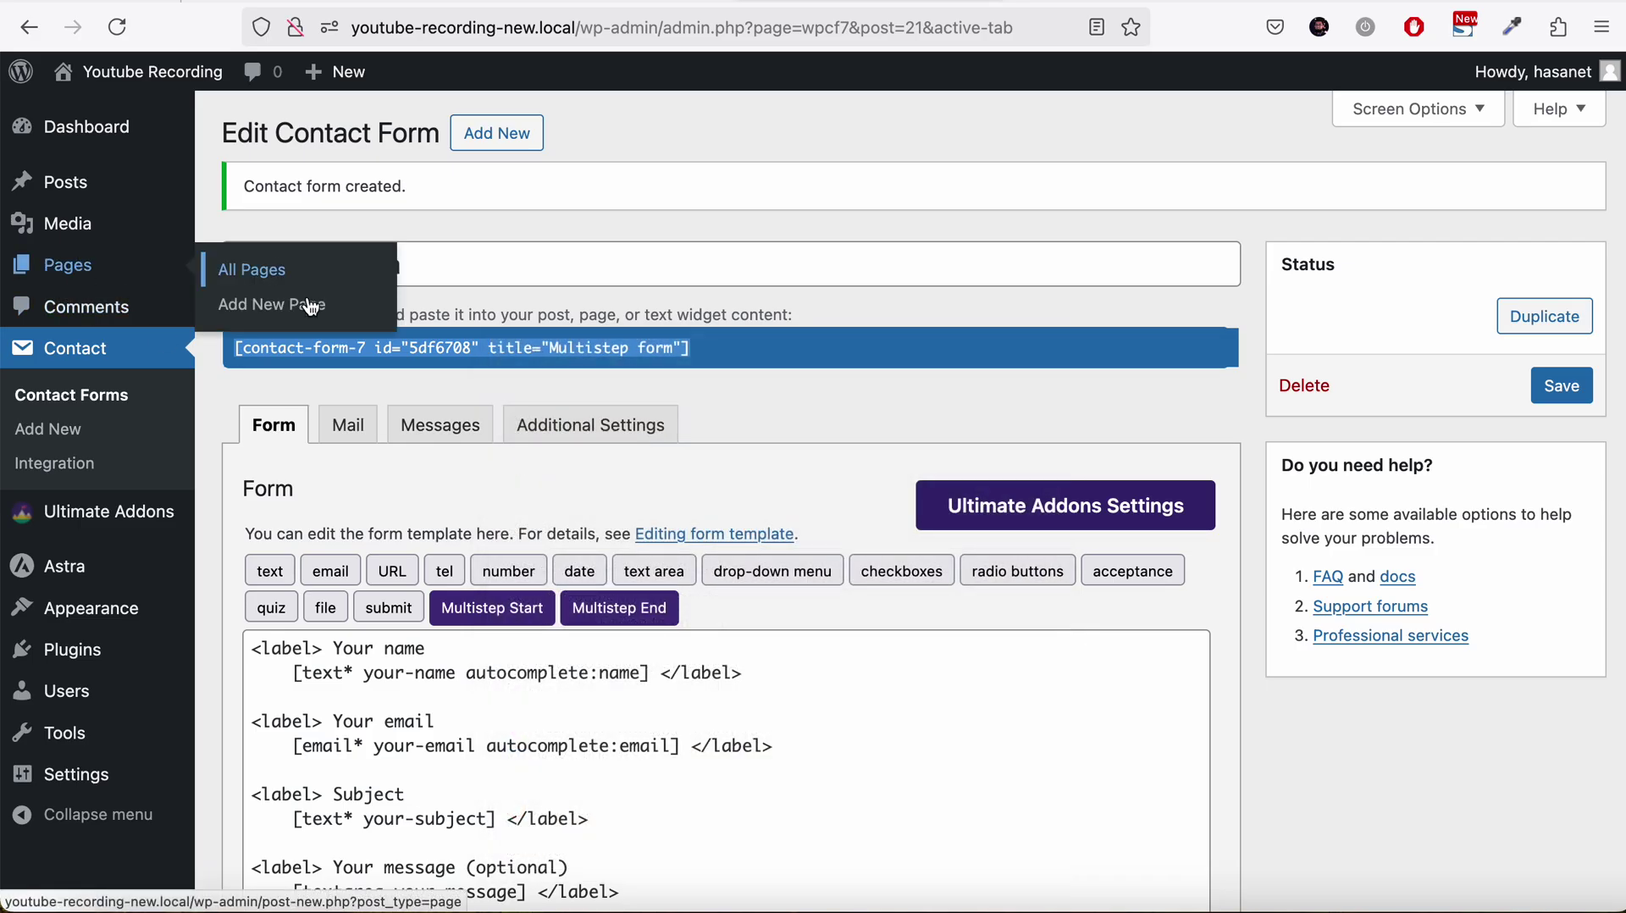
pyautogui.rightClick(308, 298)
# Step: Publish a new page titled 'Multitep' containing the pasted form shortcode
pyautogui.click(365, 312)
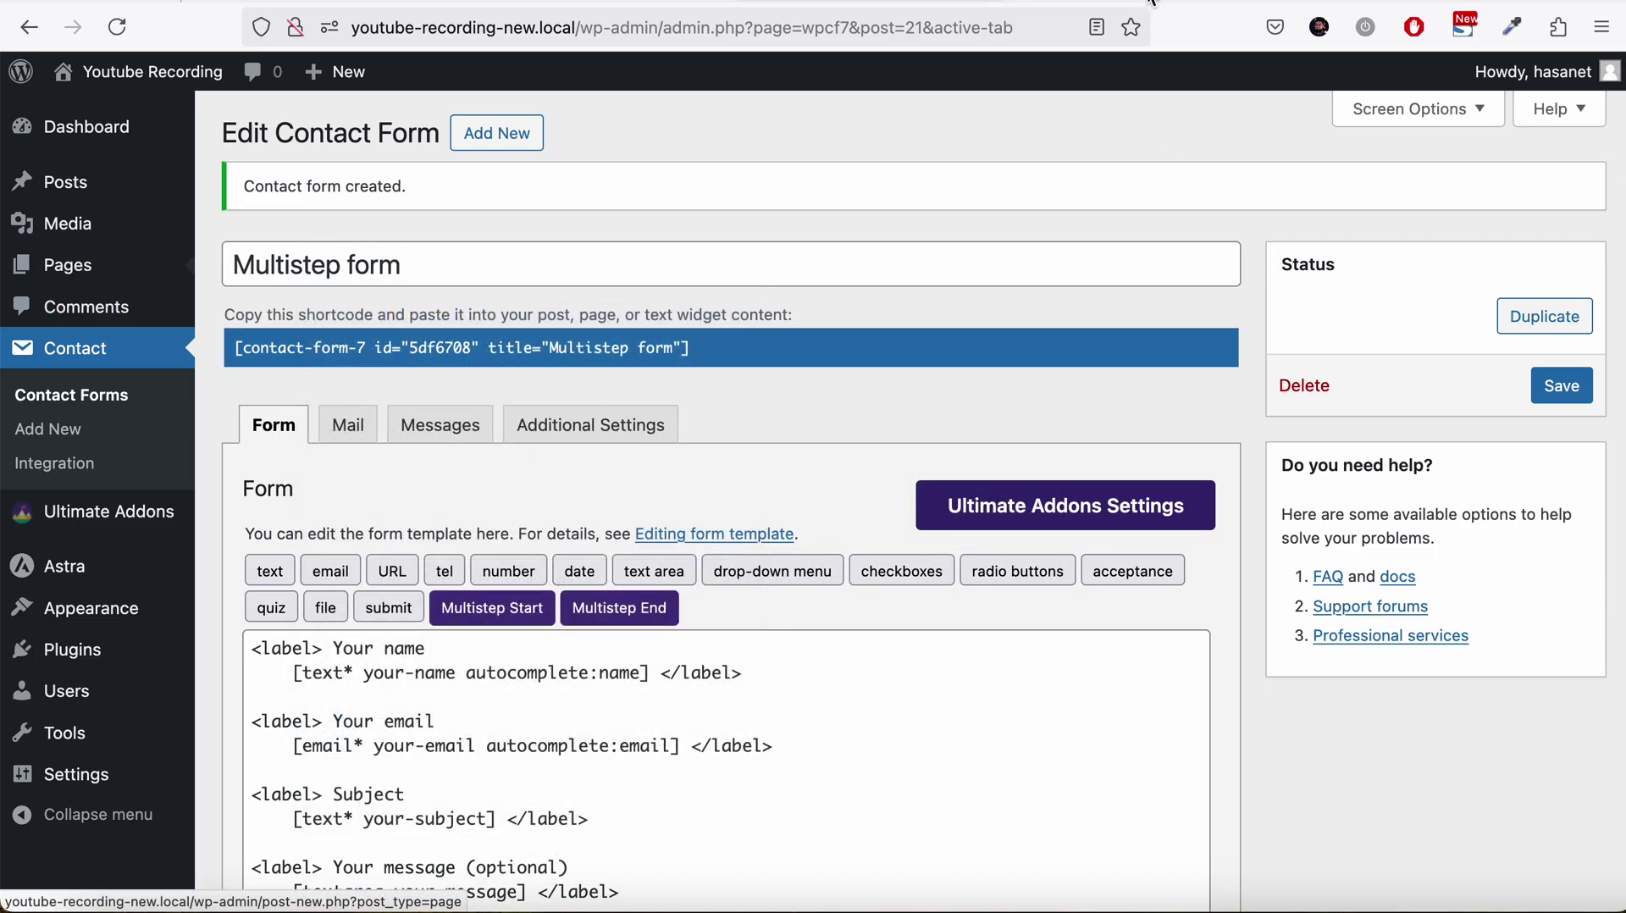
pyautogui.write('Mu')
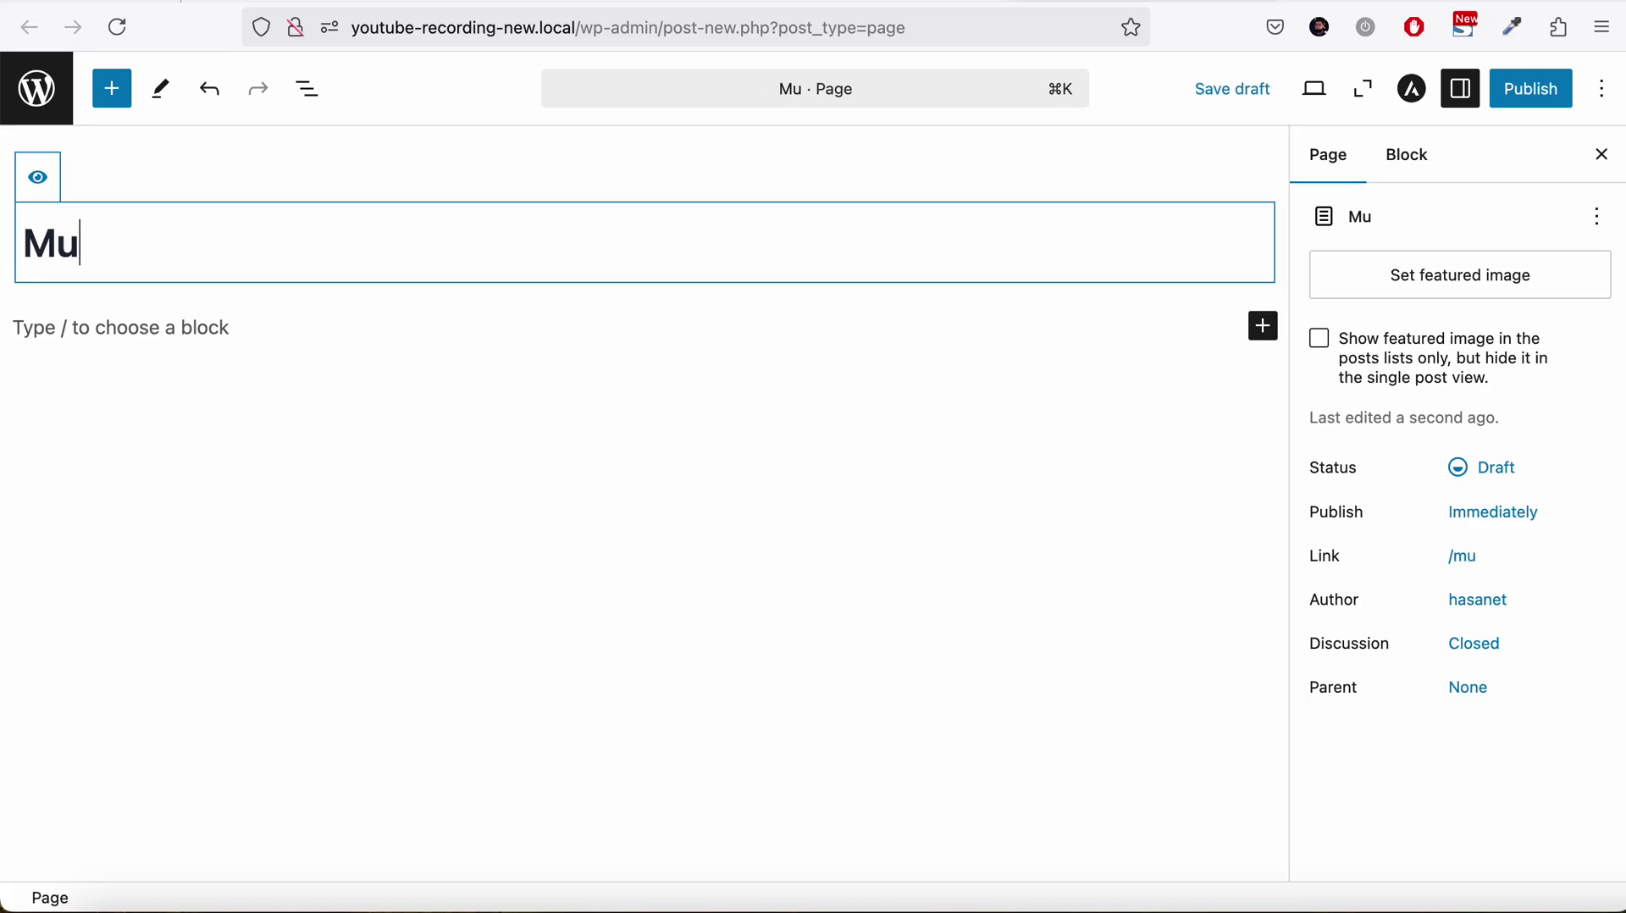
pyautogui.write('ltitep')
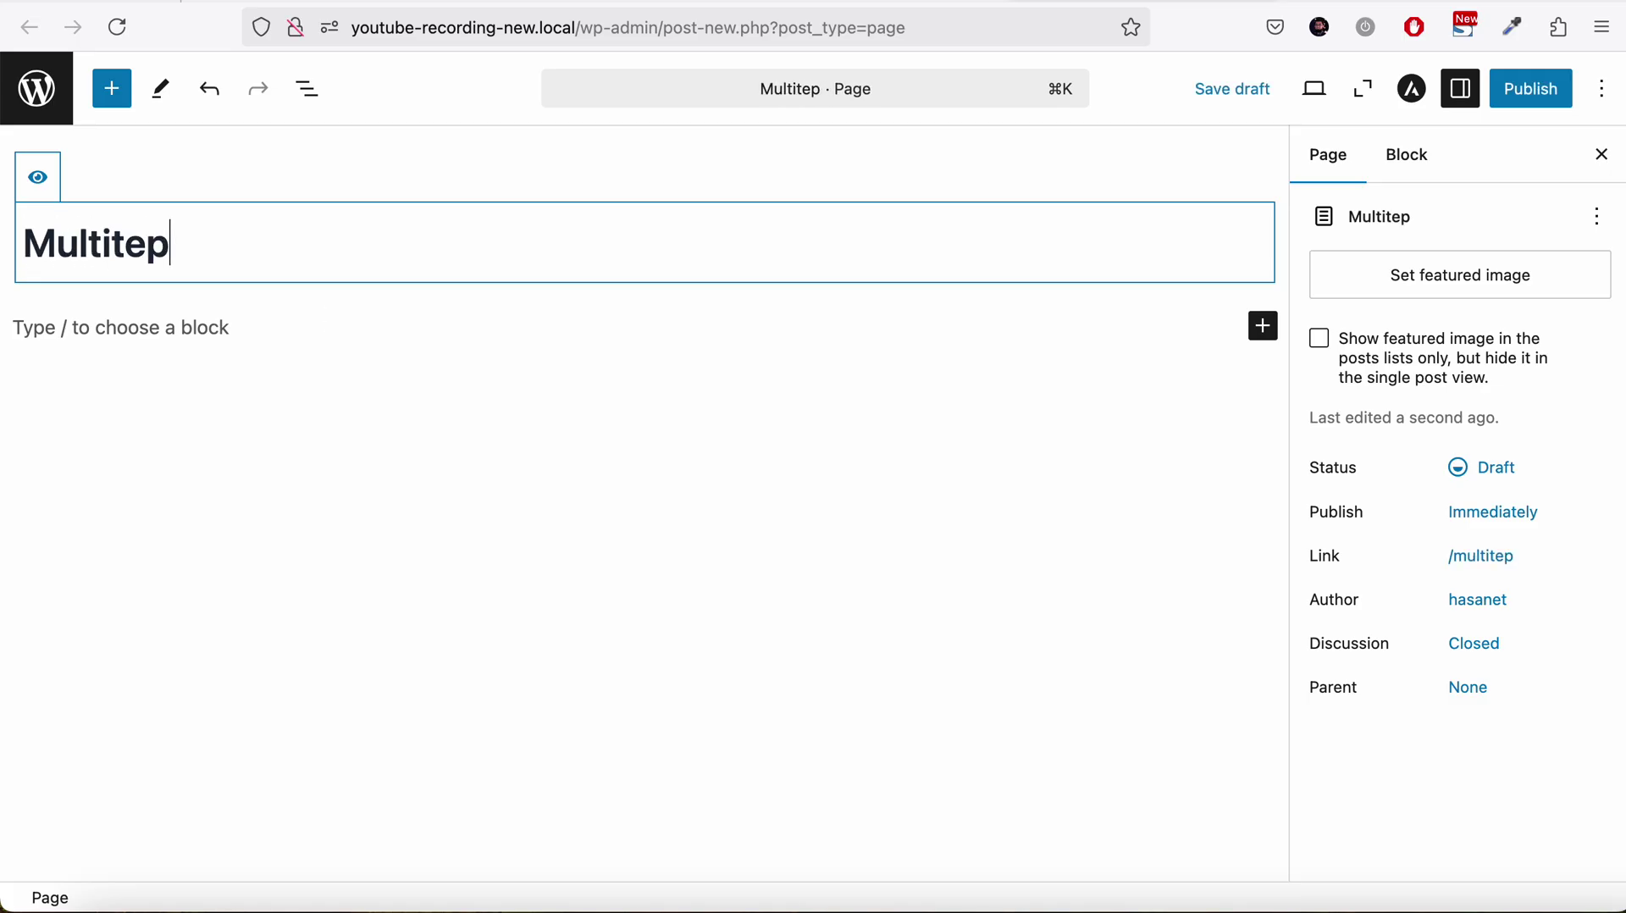
pyautogui.click(88, 328)
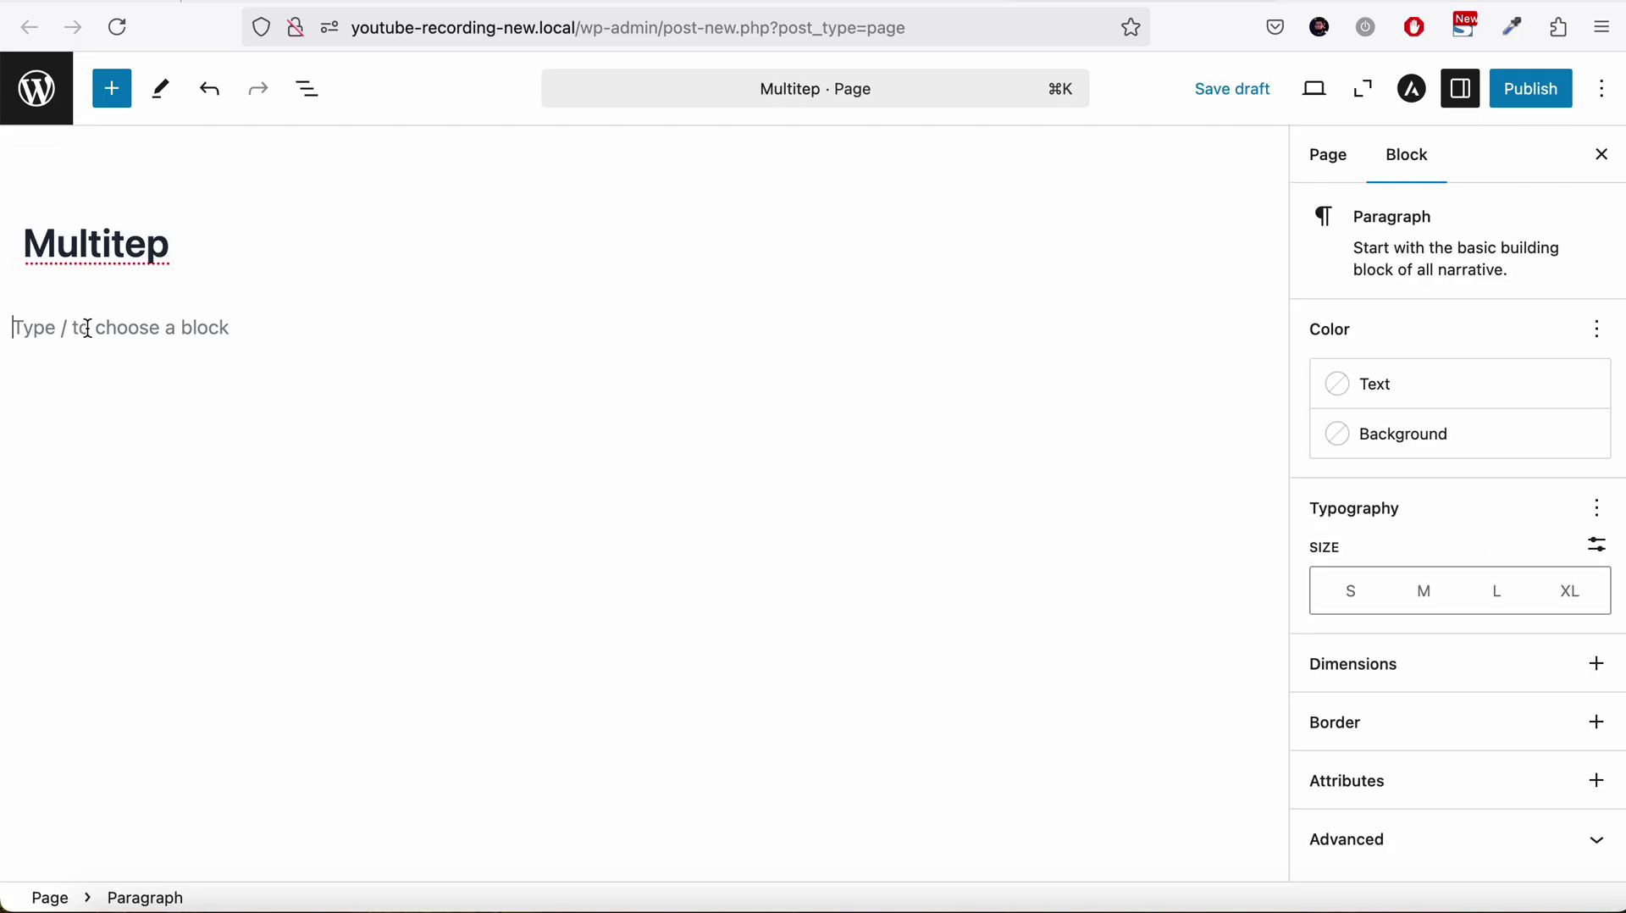
pyautogui.hotkey('ctrl', 'v')
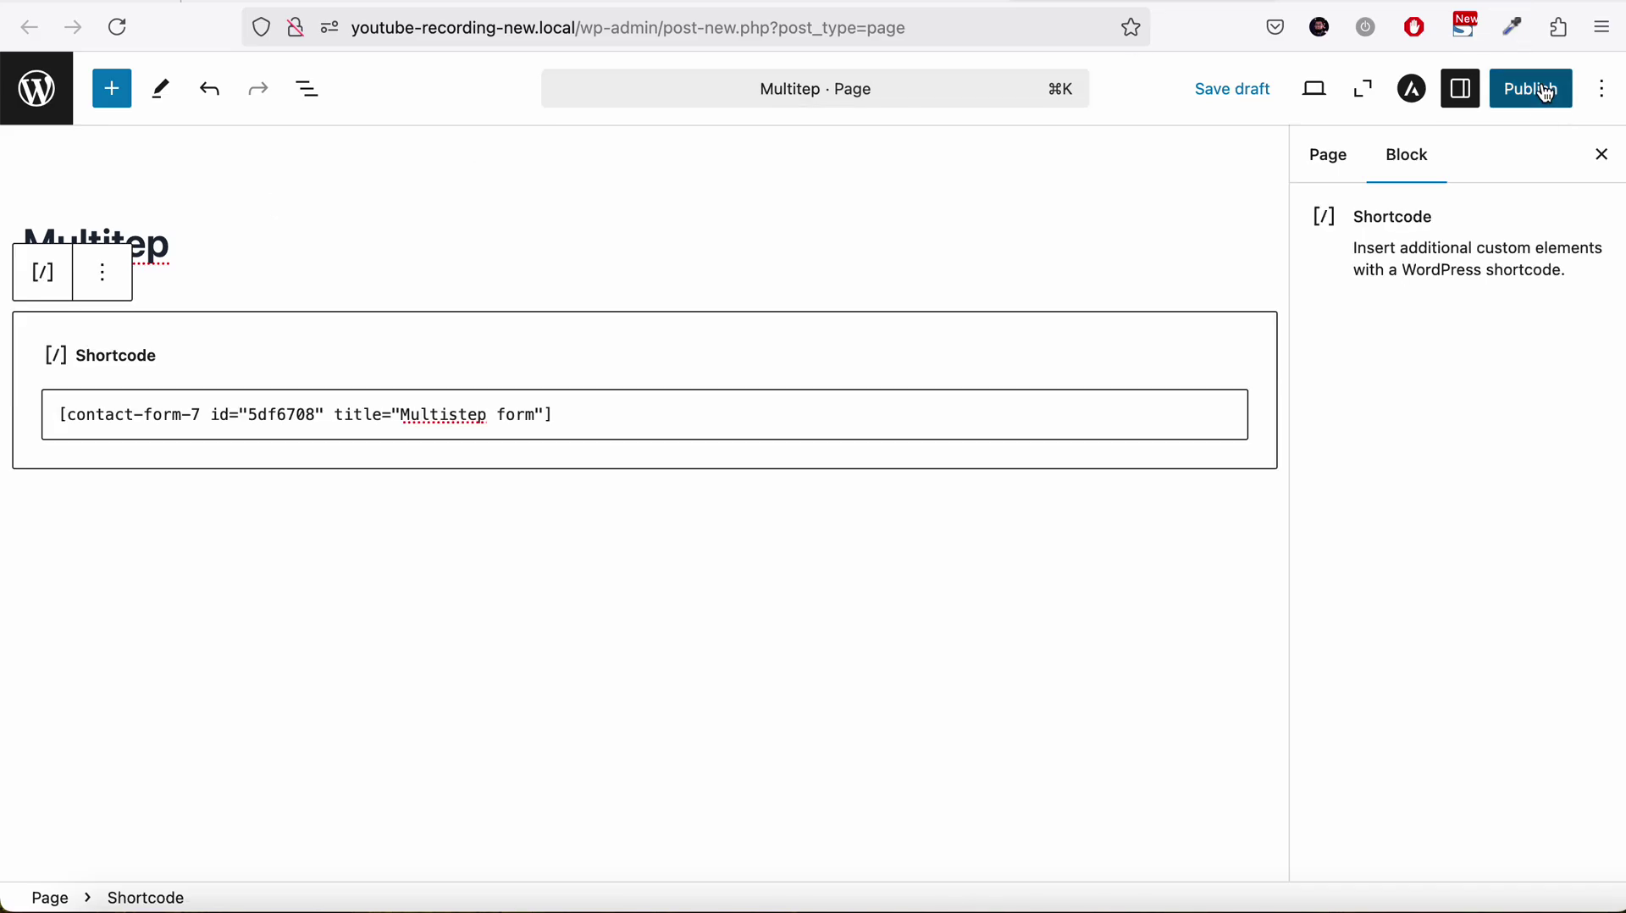
pyautogui.click(1537, 90)
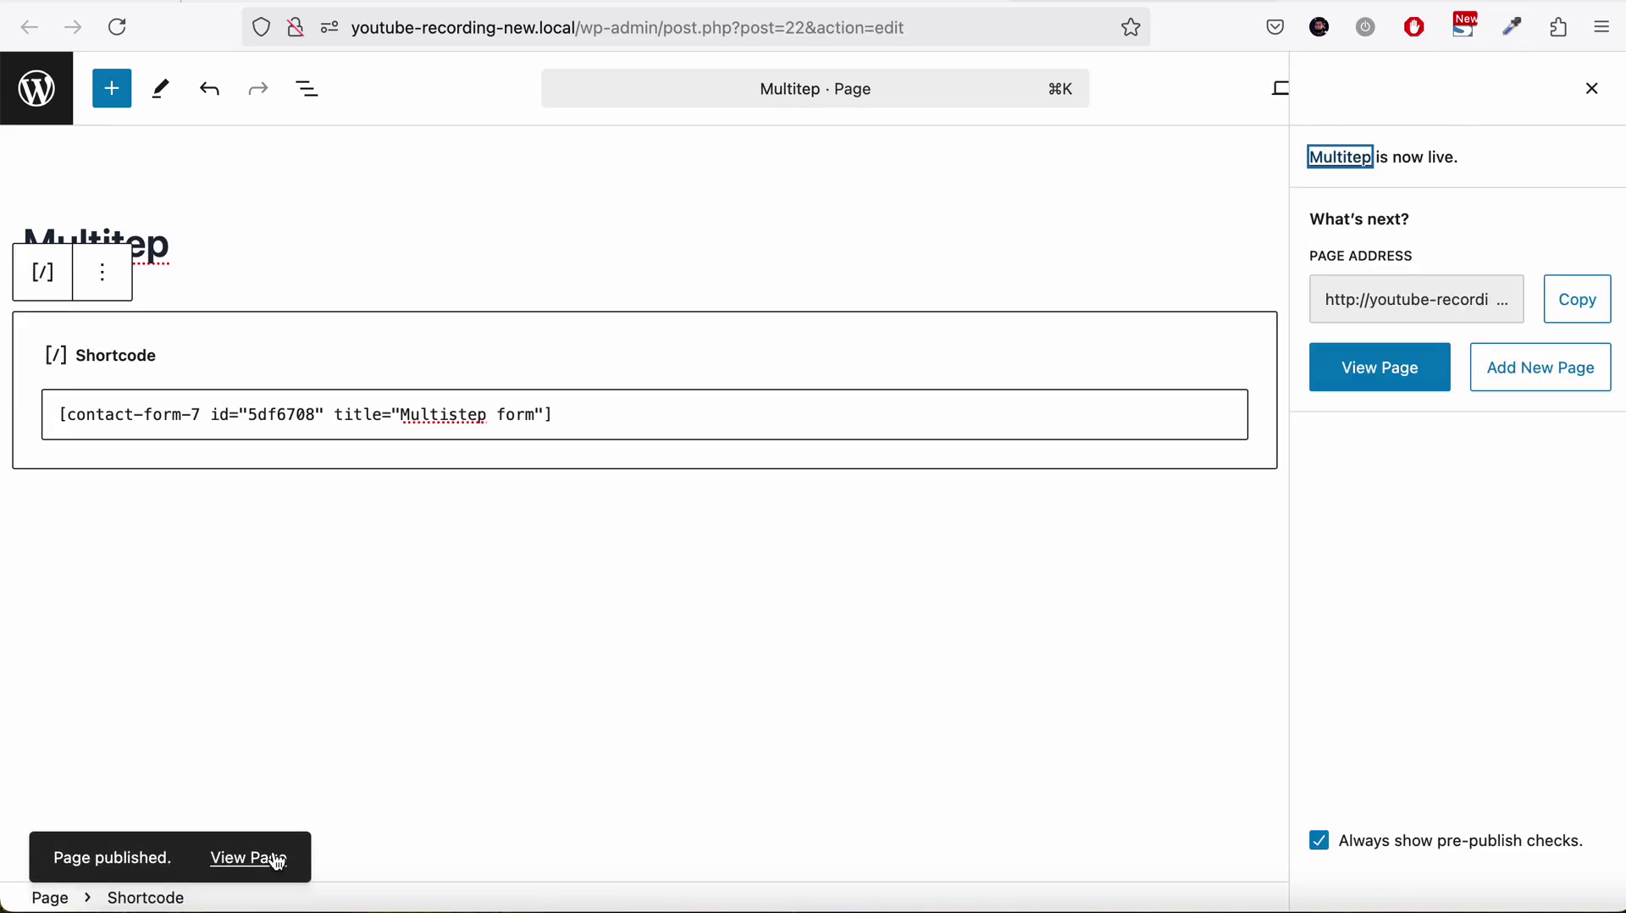
# Step: View the live Multitep page, then return to the contact form editor tab
pyautogui.click(255, 859)
pyautogui.scroll(-3, 588, 679)
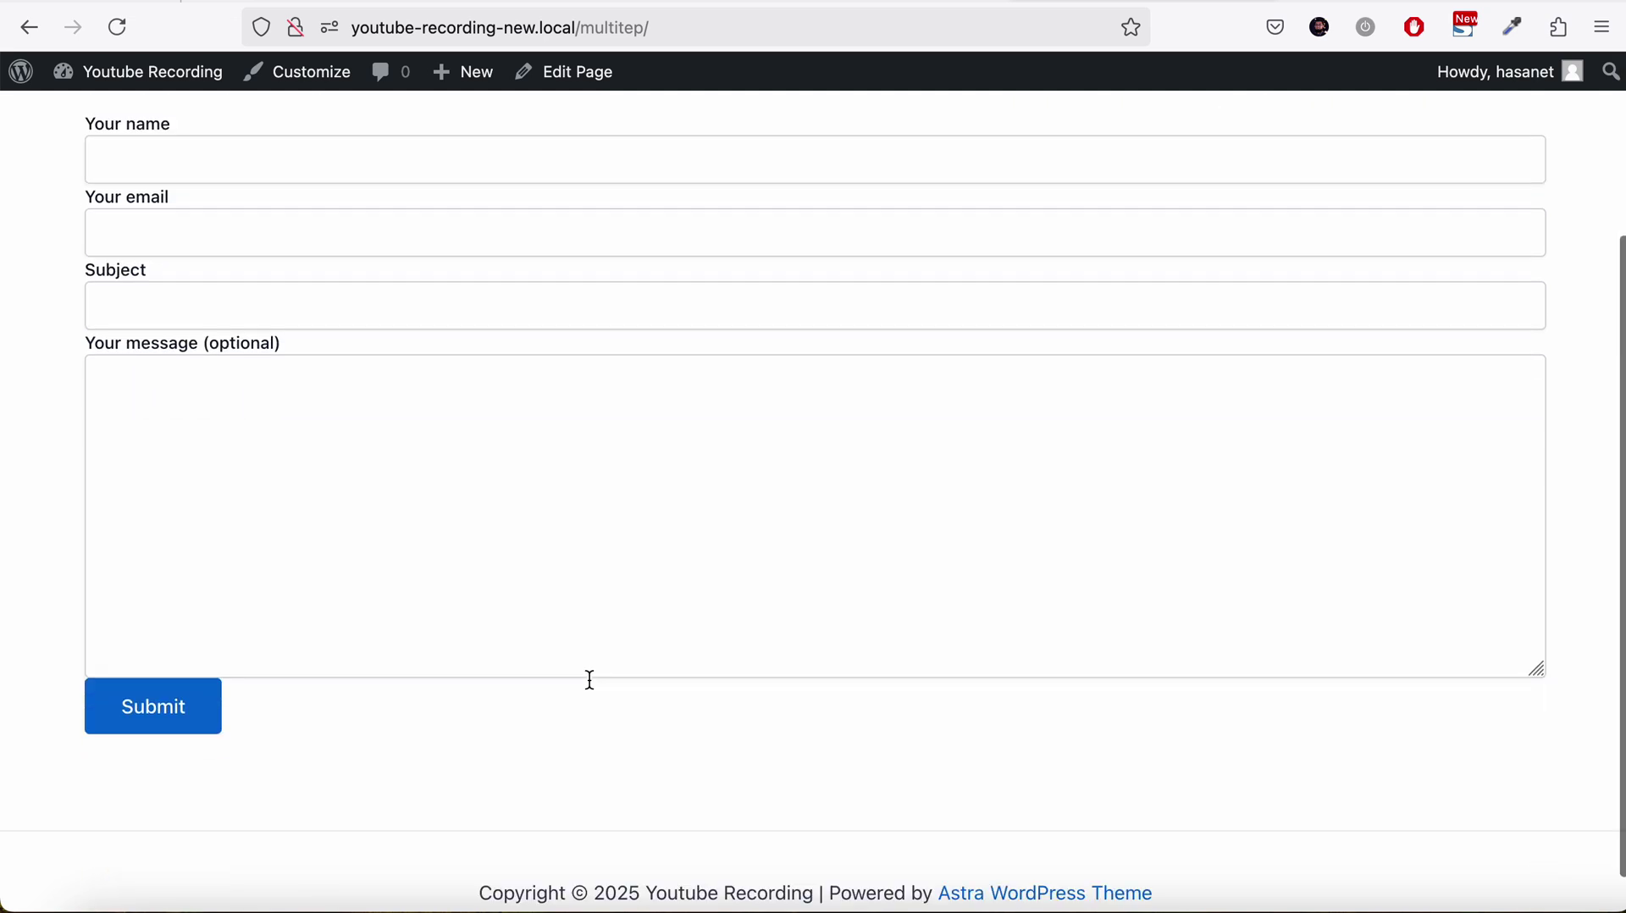
pyautogui.scroll(2, 593, 688)
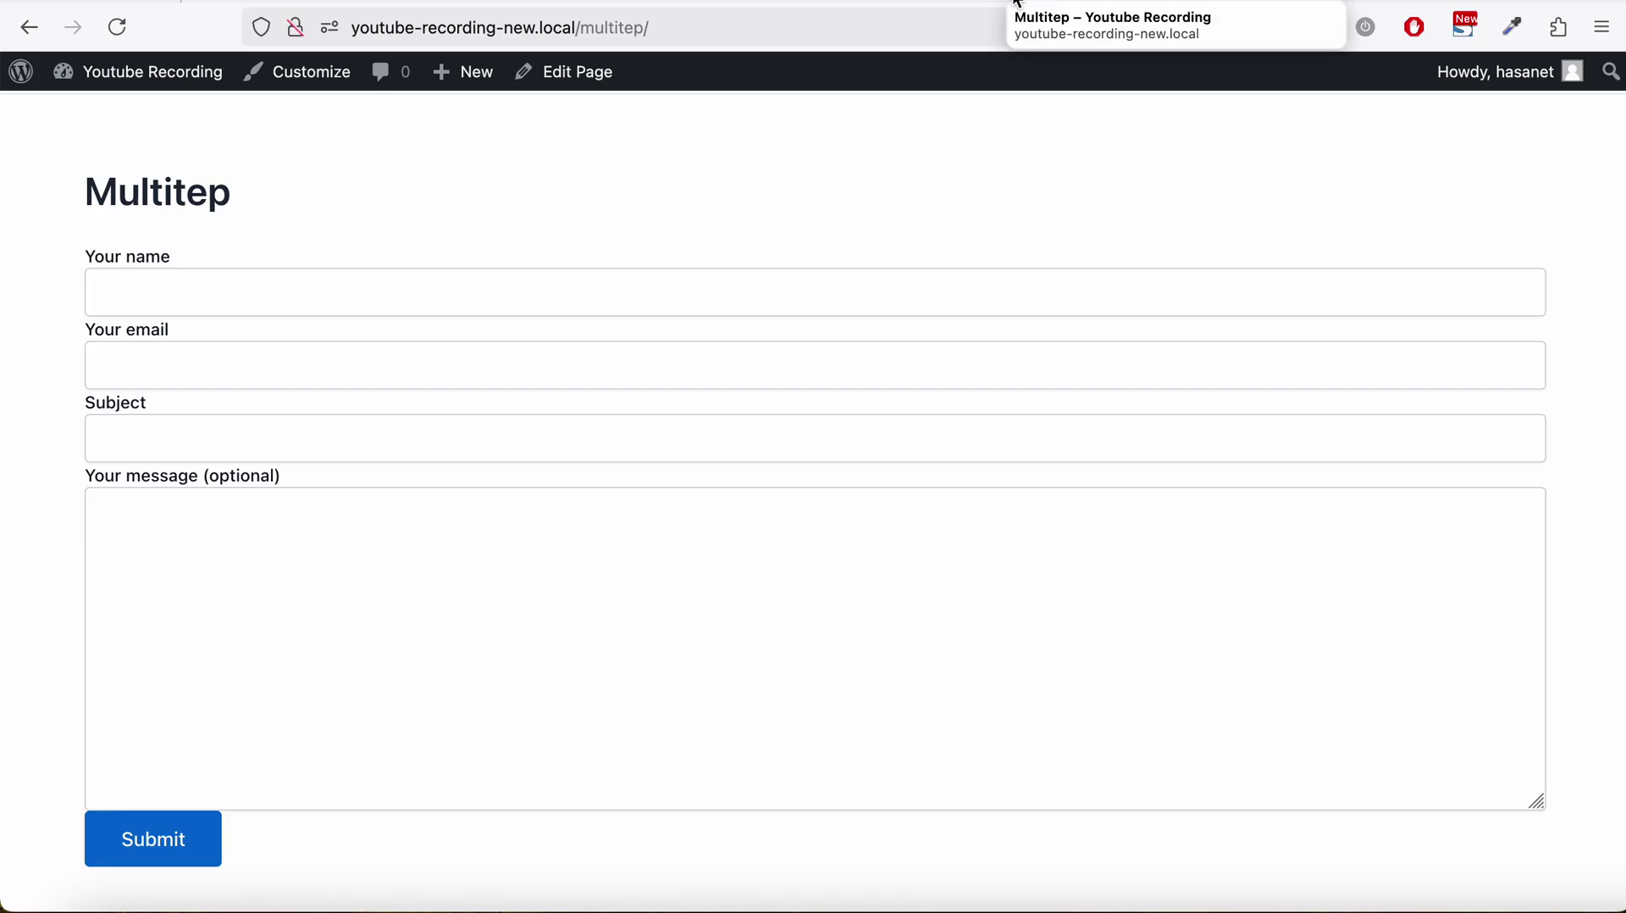
pyautogui.click(858, 2)
# Step: Review the template's field groups and insert a blank line above the name field
pyautogui.click(645, 694)
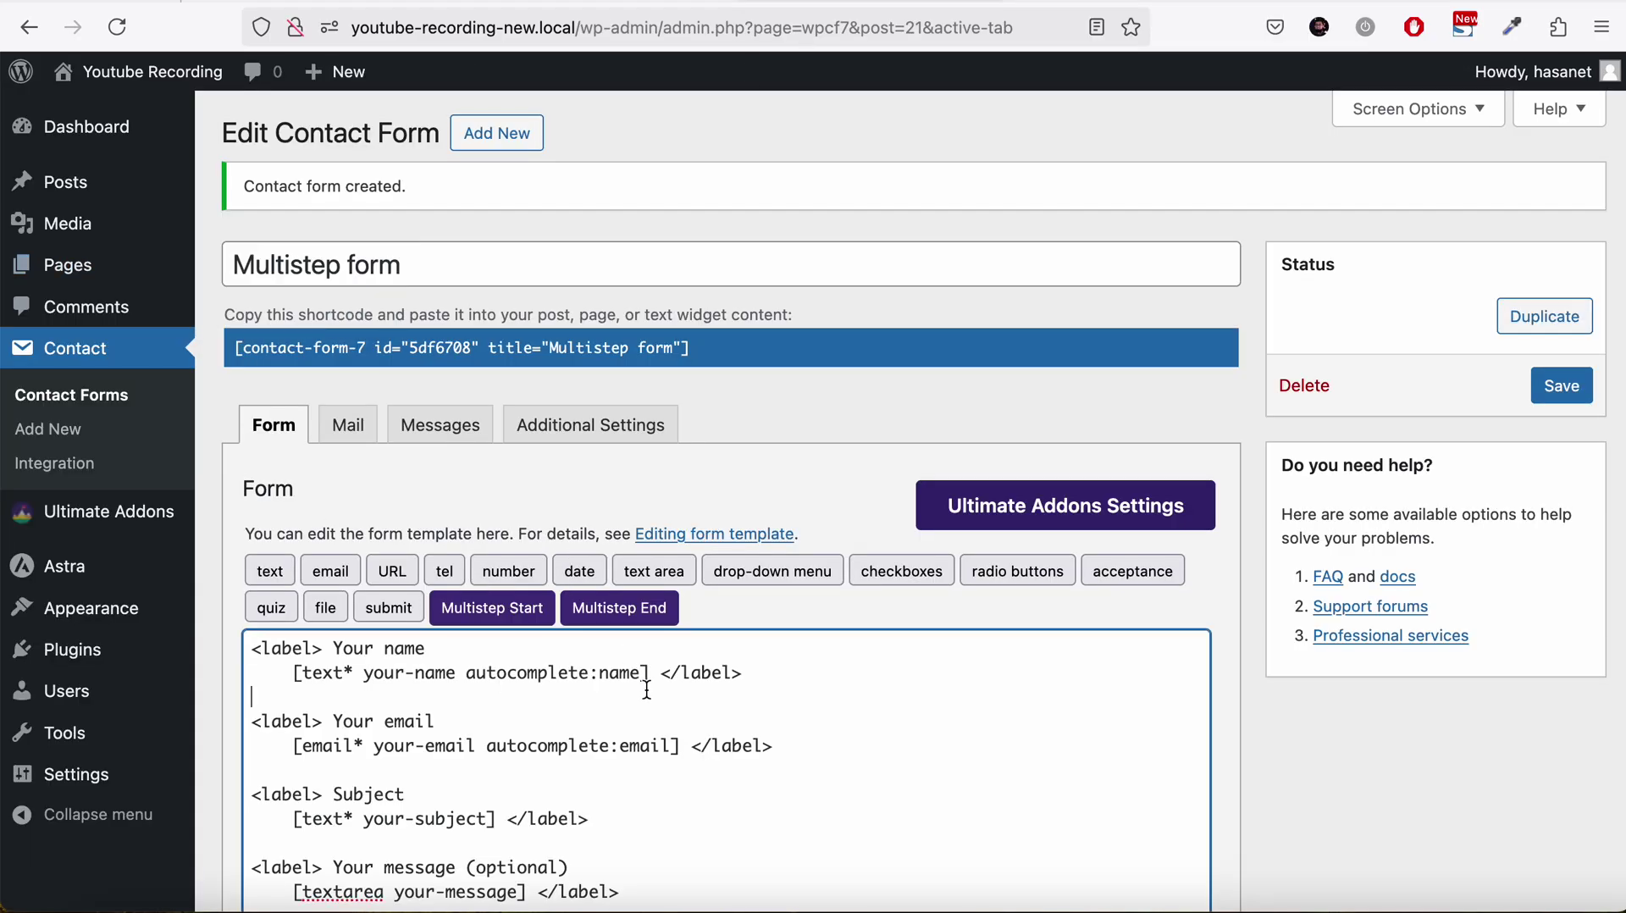
pyautogui.scroll(-5, 646, 688)
pyautogui.scroll(1, 646, 688)
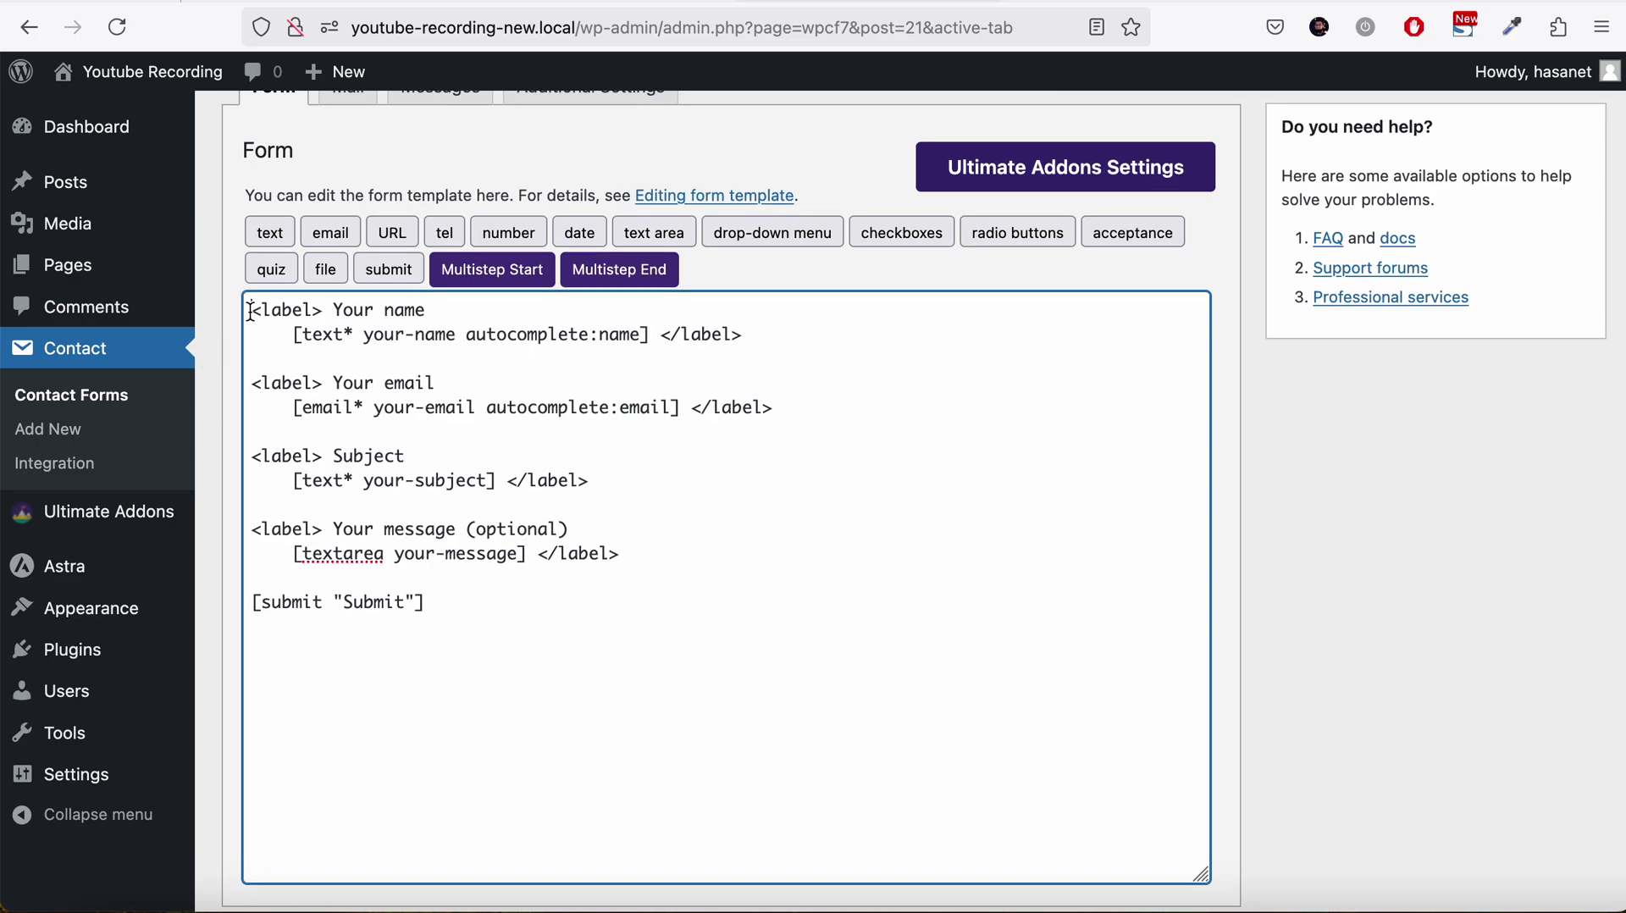
pyautogui.moveTo(251, 311); pyautogui.dragTo(786, 413)
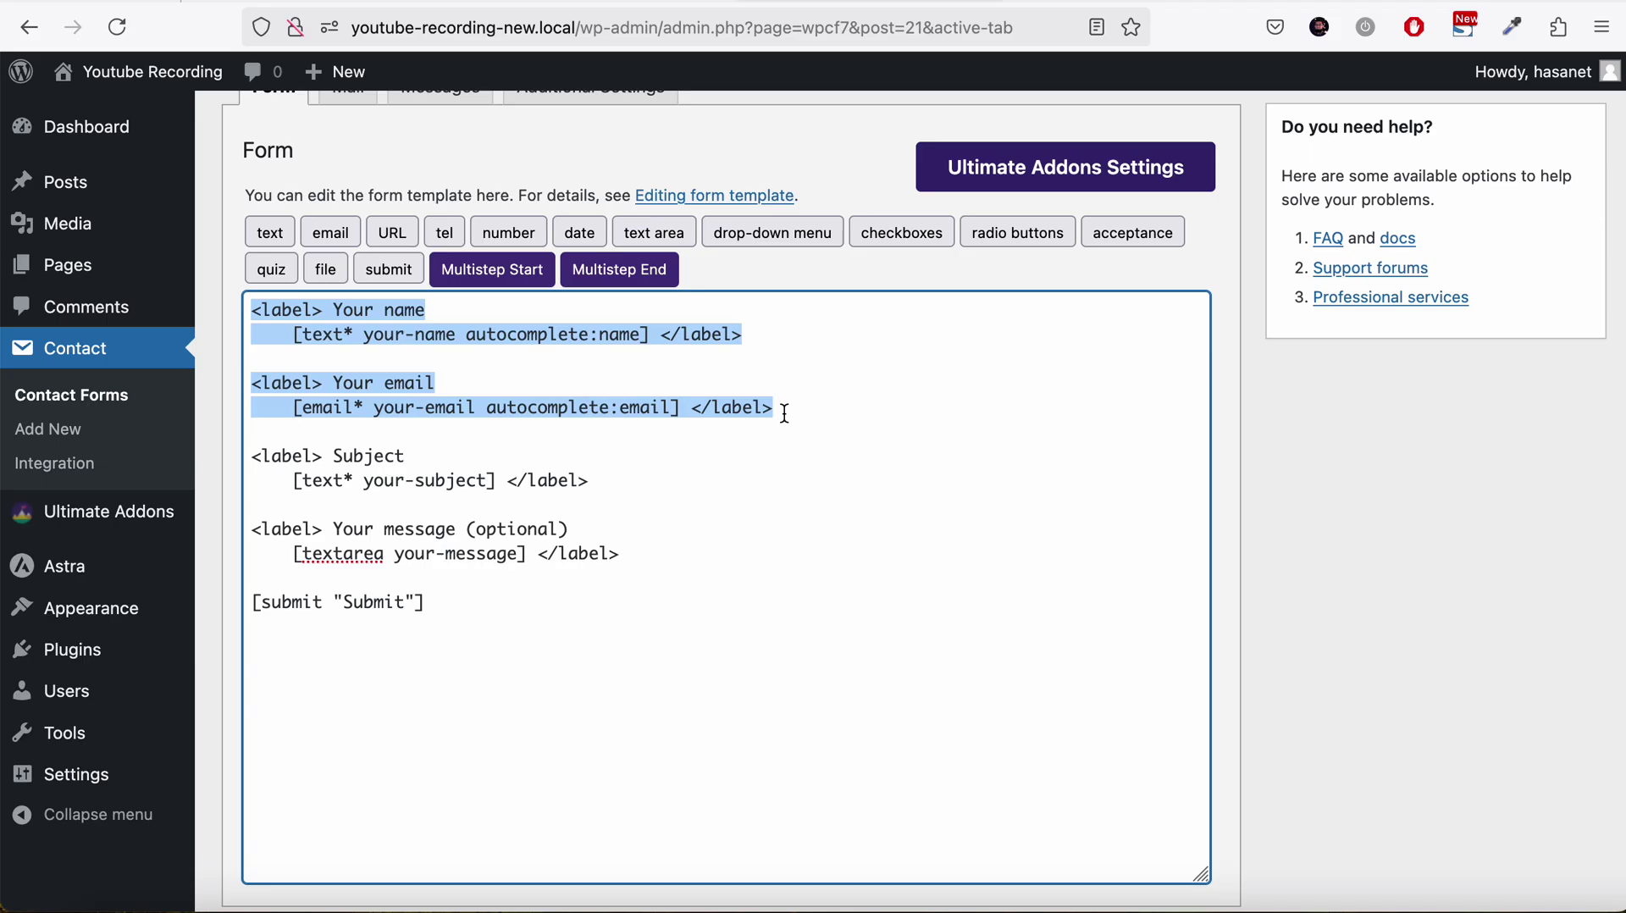
pyautogui.click(254, 452)
pyautogui.moveTo(254, 451); pyautogui.dragTo(670, 489)
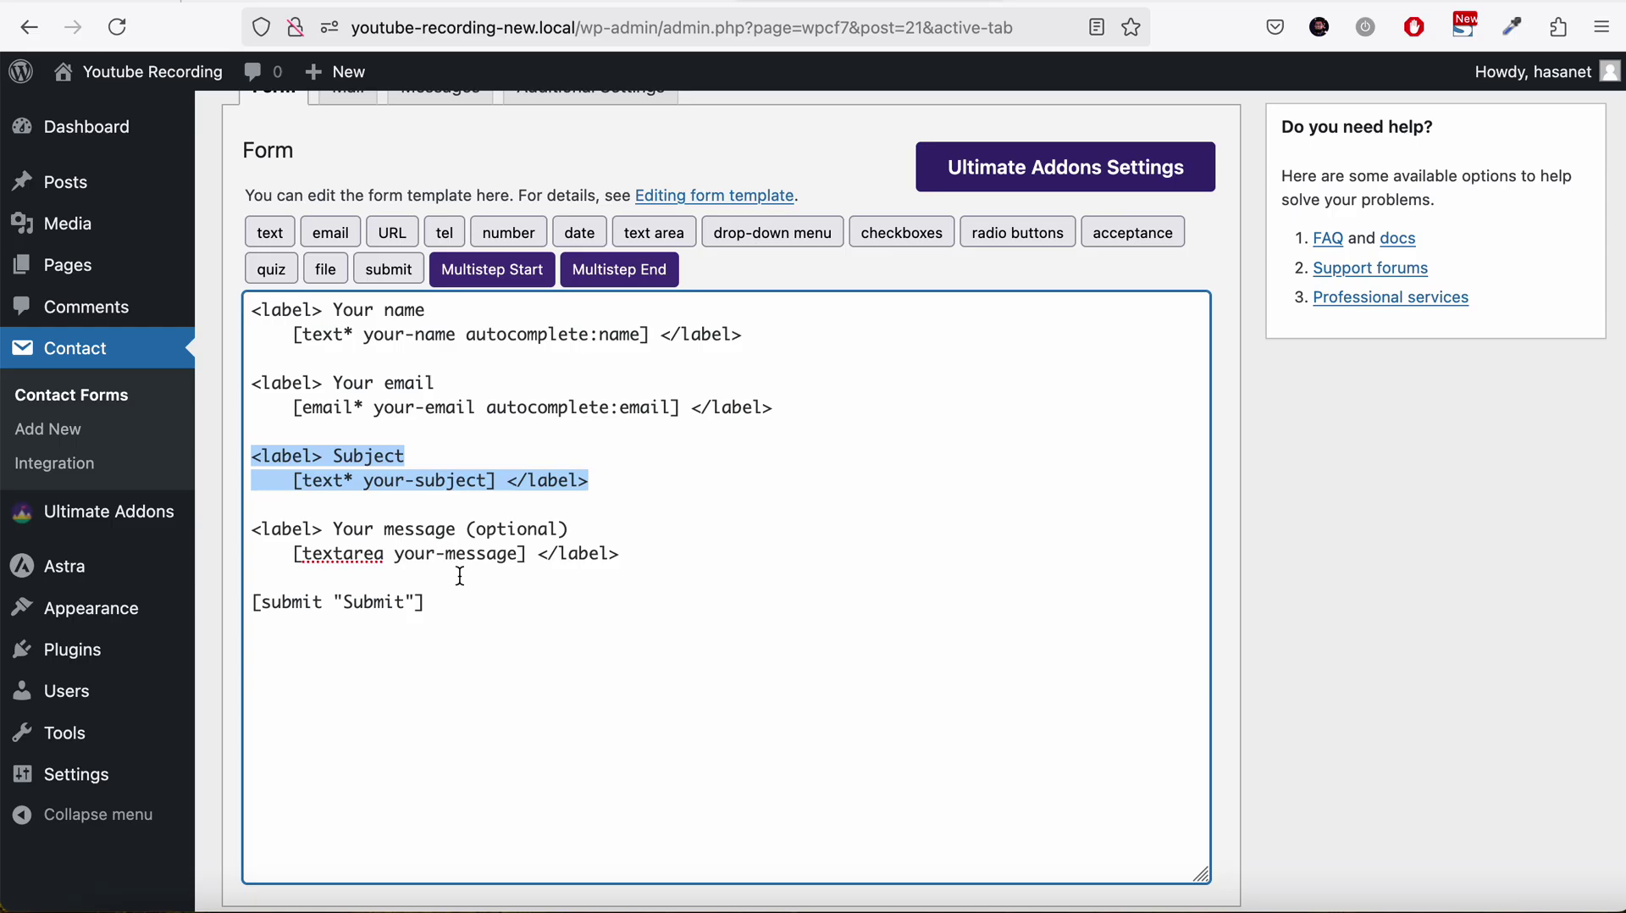
pyautogui.moveTo(252, 522); pyautogui.dragTo(614, 603)
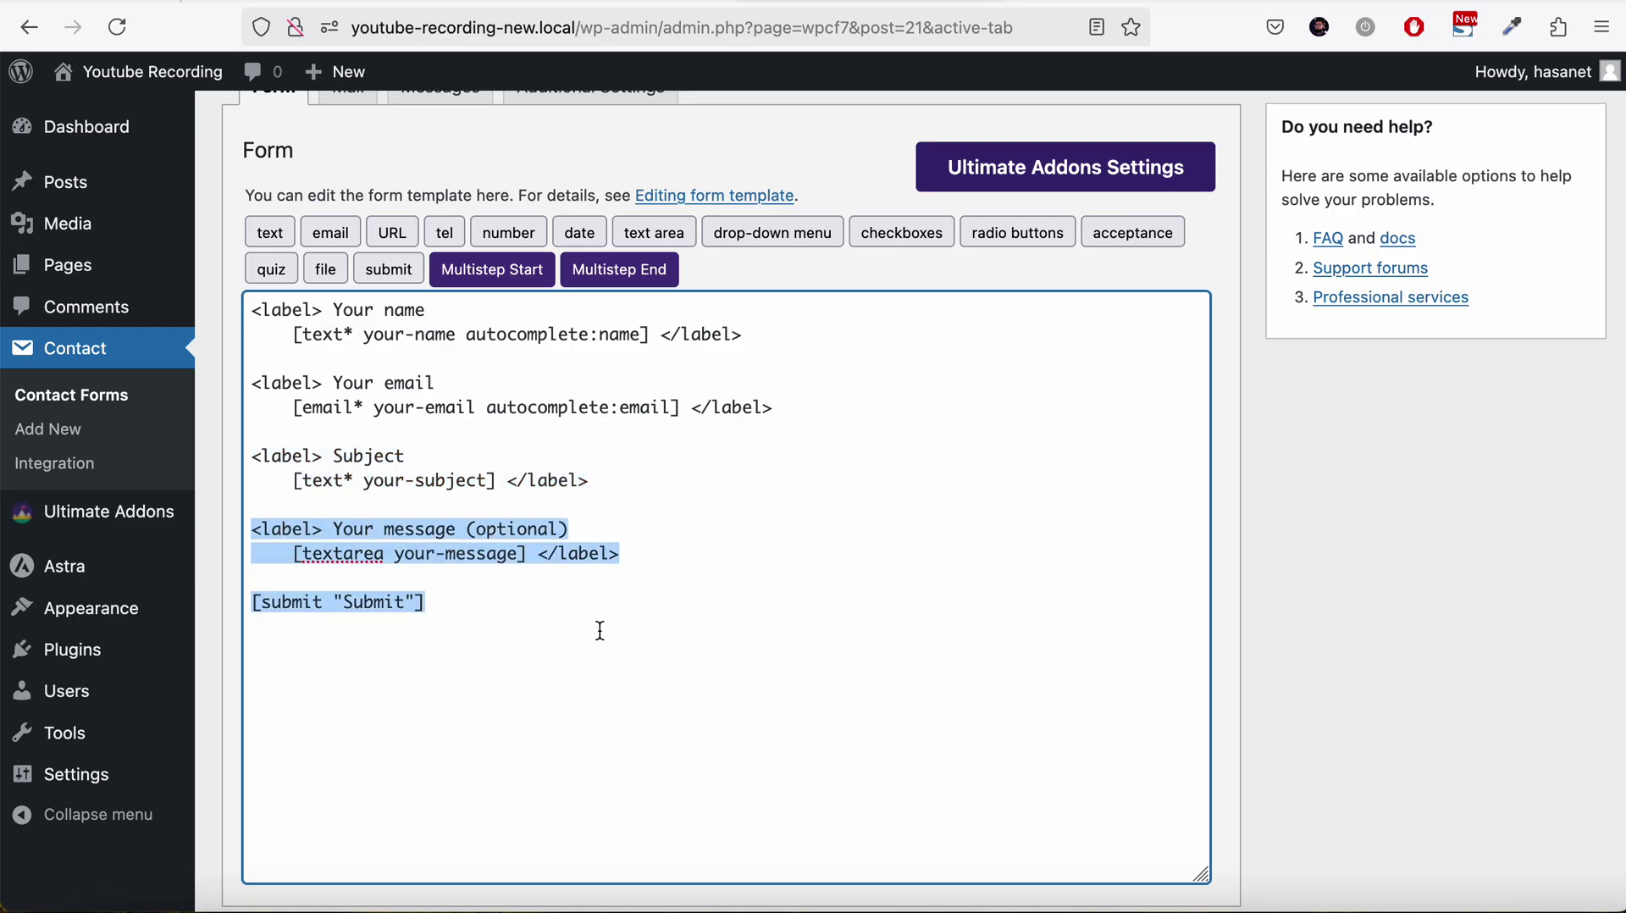
pyautogui.click(255, 310)
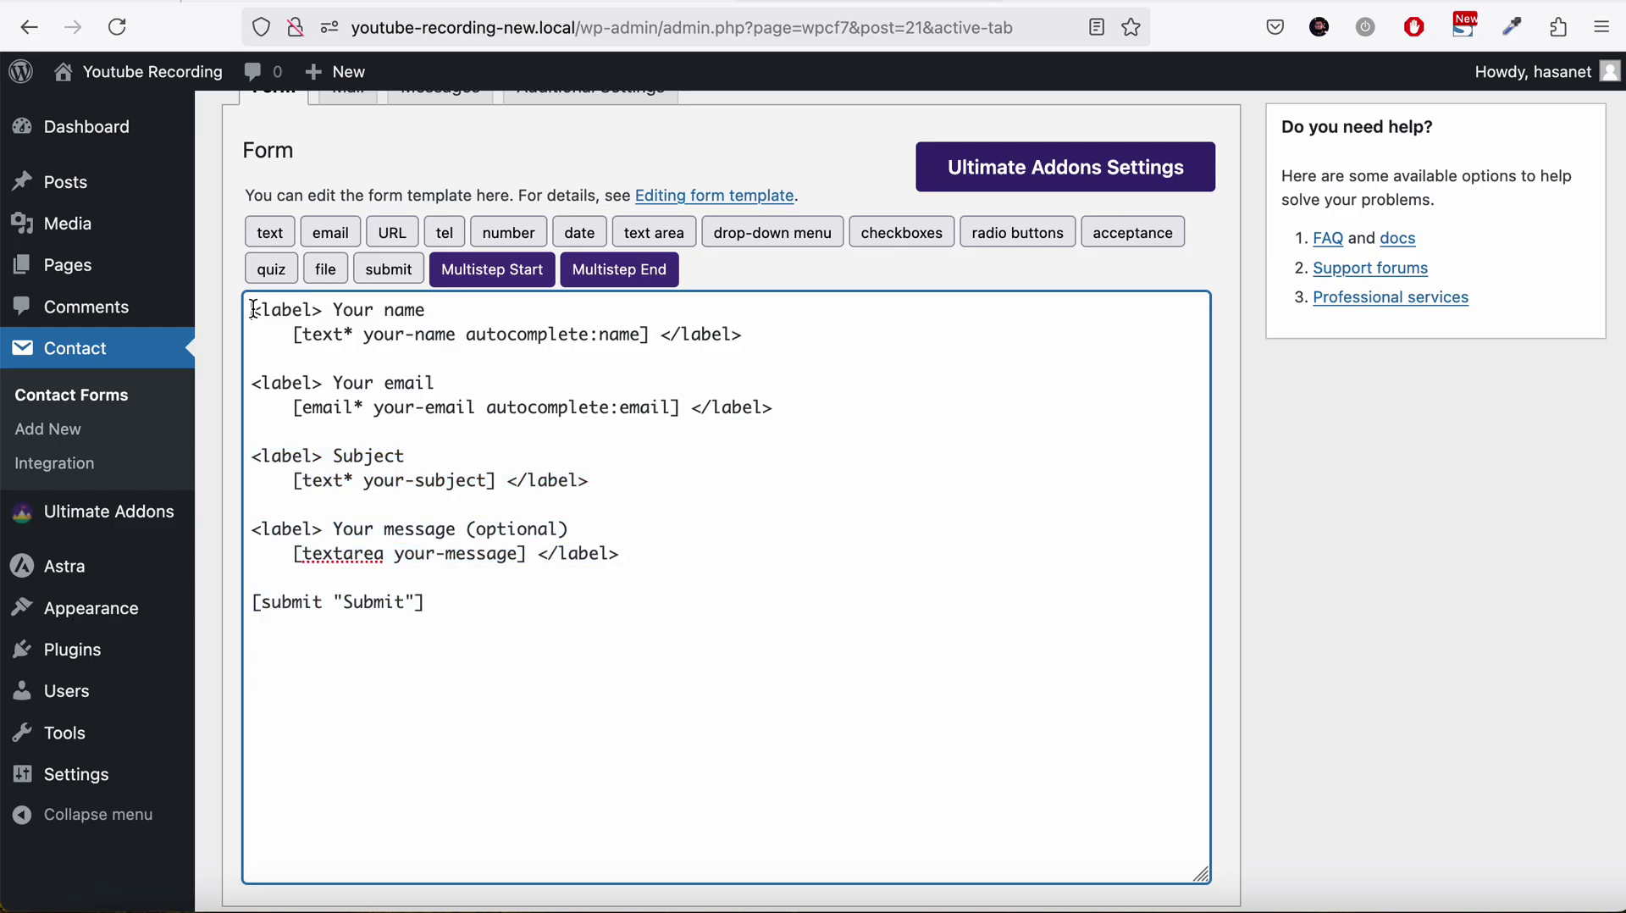
pyautogui.press('Return')
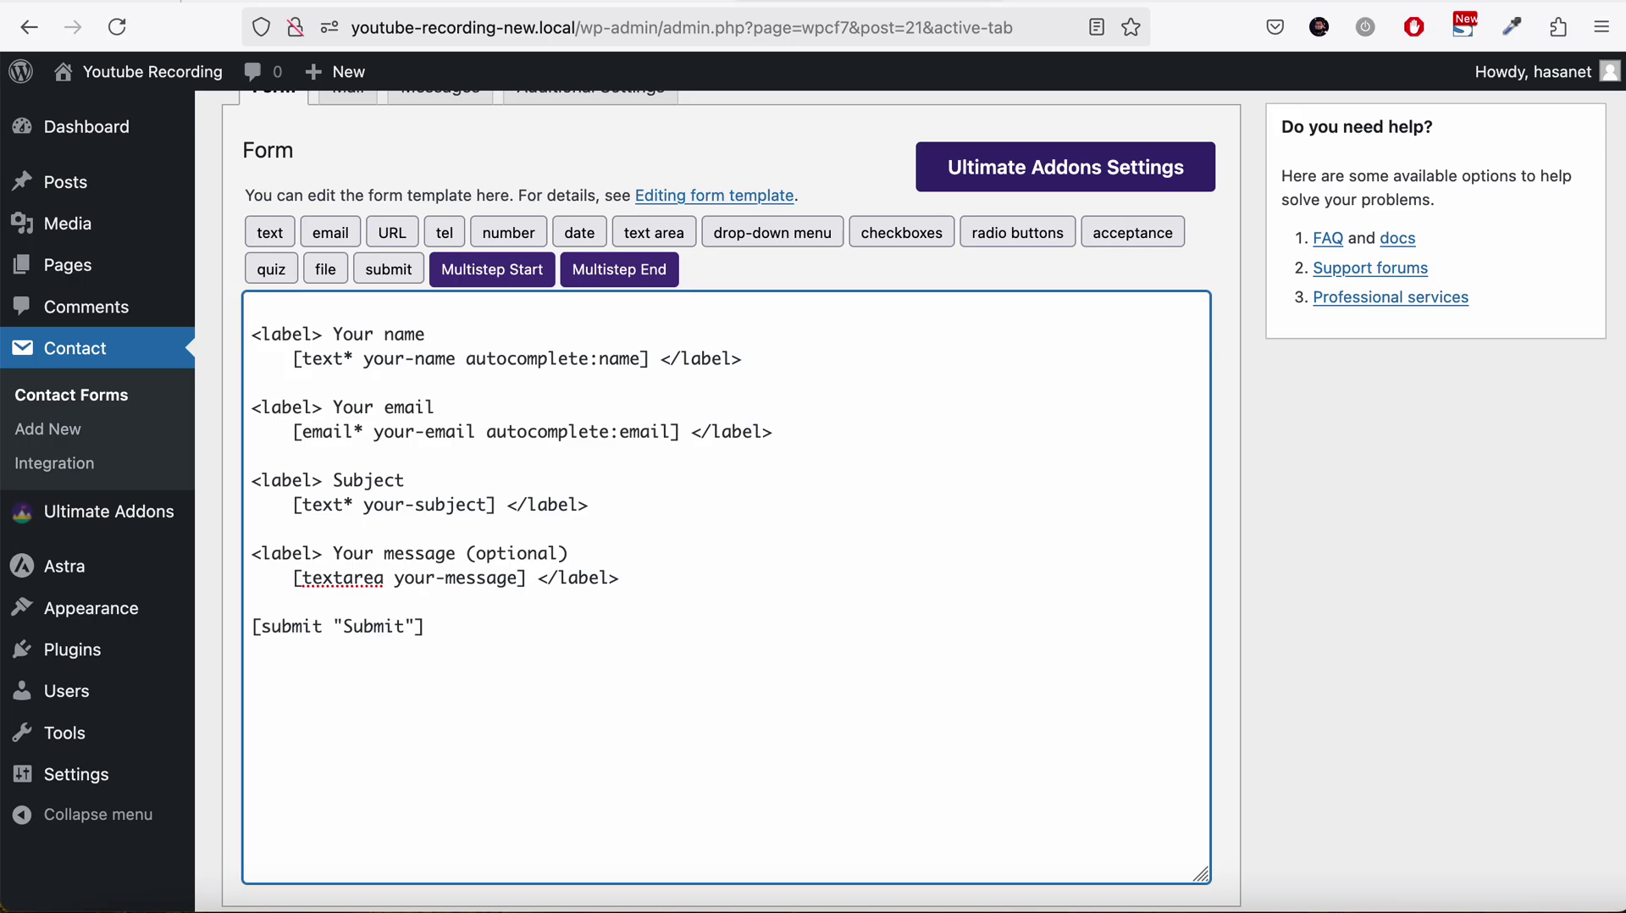
# Step: Insert a multistep start tag labelled 'Step 1' with field name uacf7_step_1
pyautogui.click(490, 269)
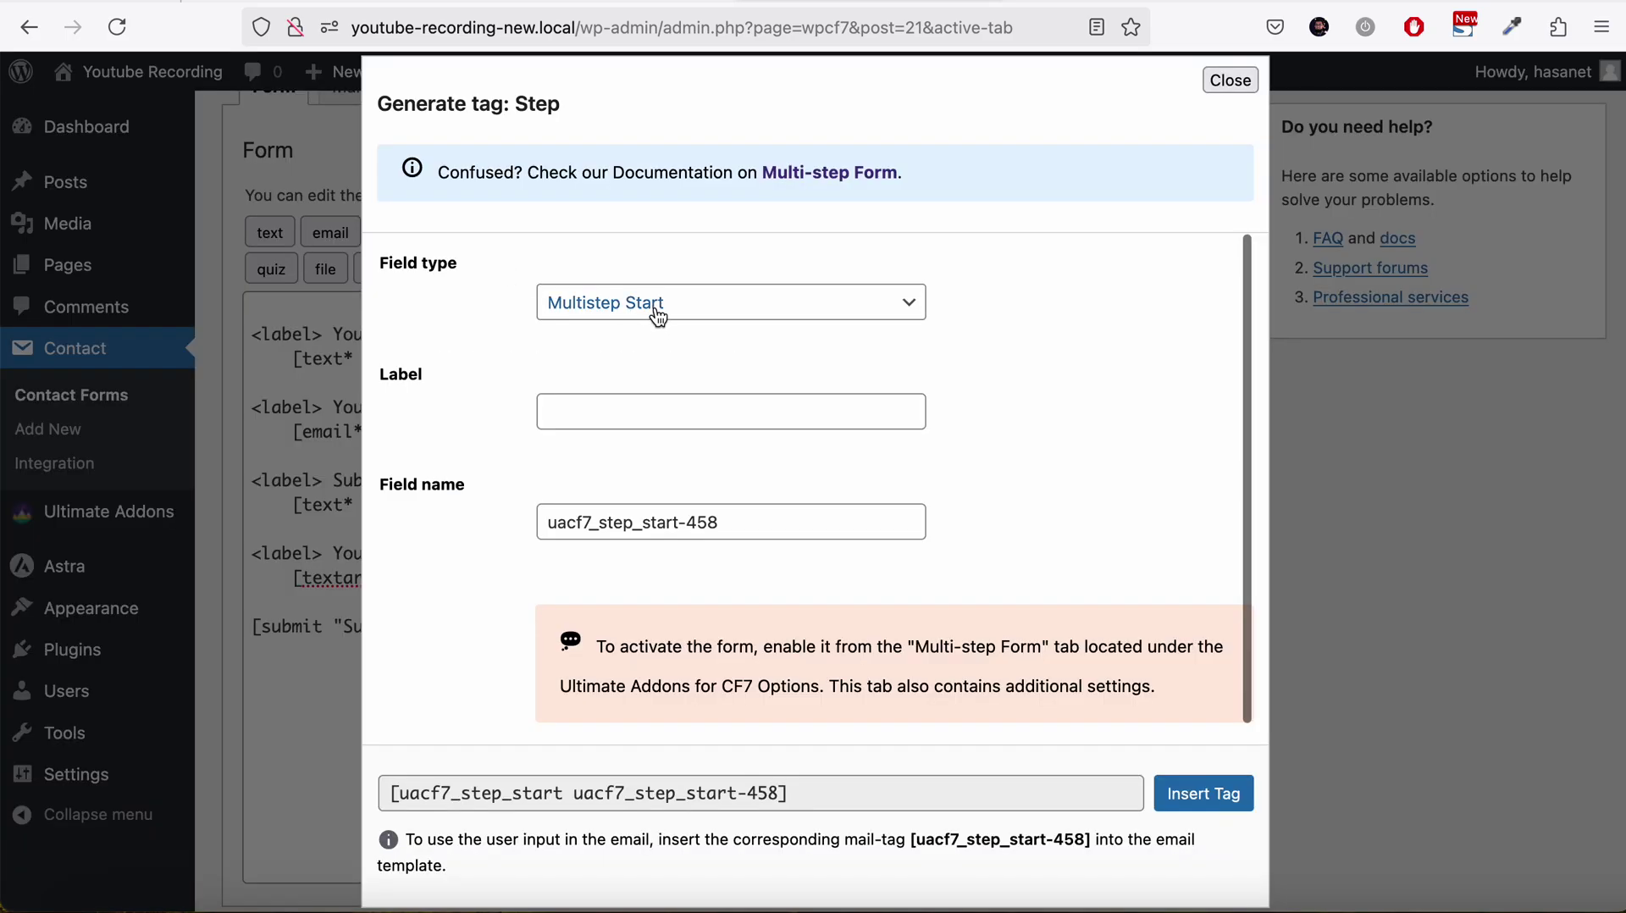
pyautogui.click(634, 415)
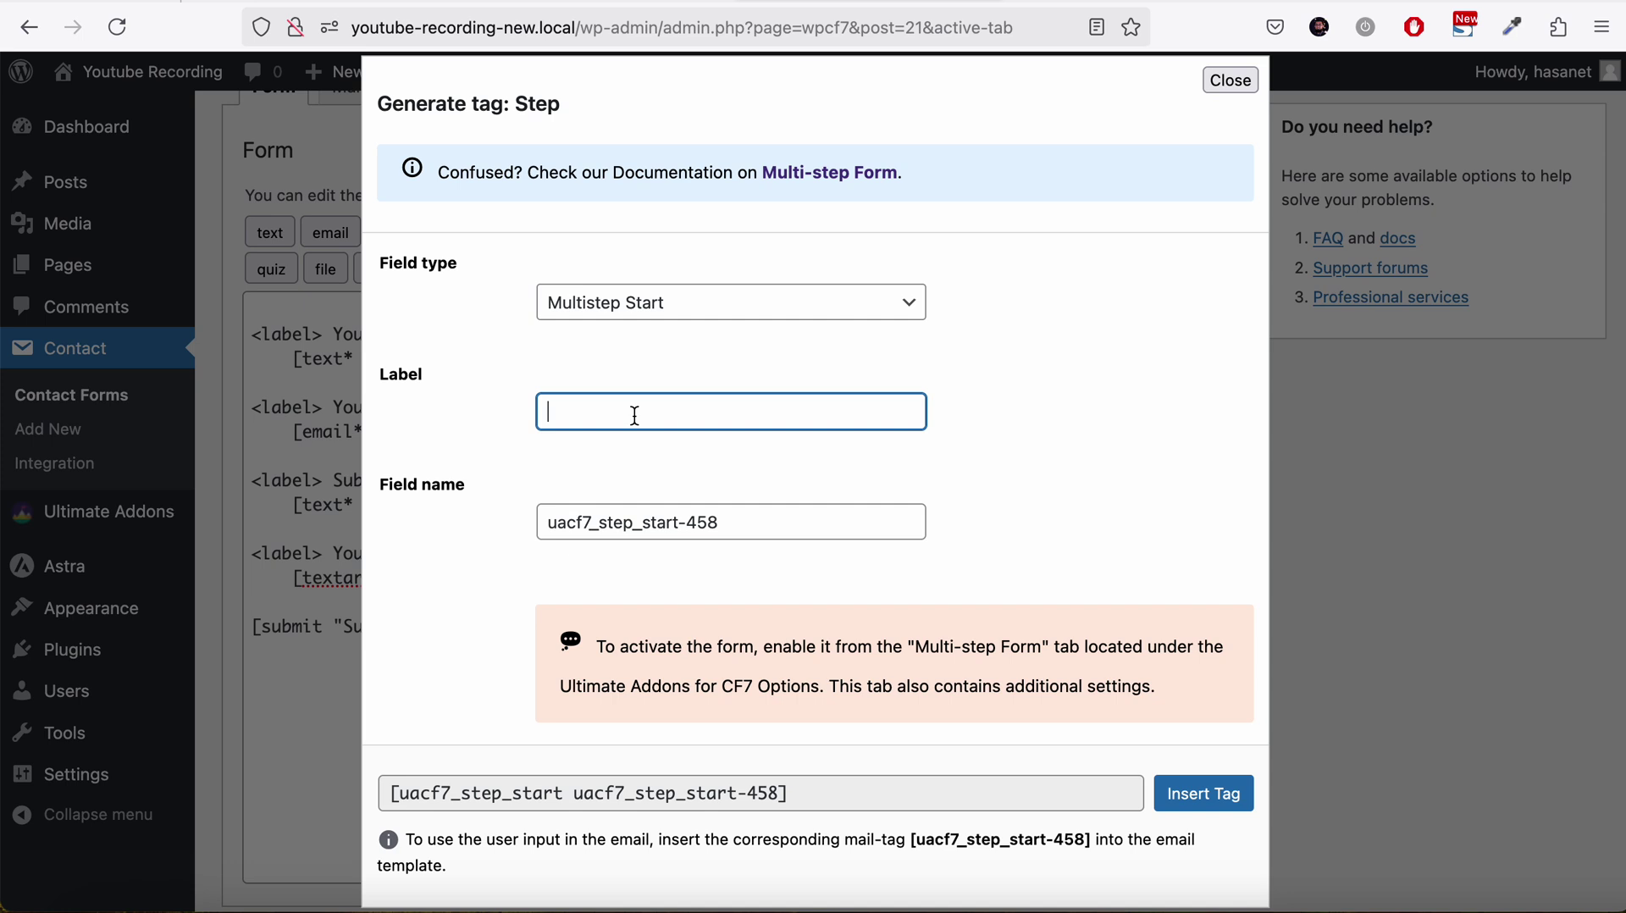
pyautogui.write('Step')
pyautogui.write(' 1')
pyautogui.click(737, 523)
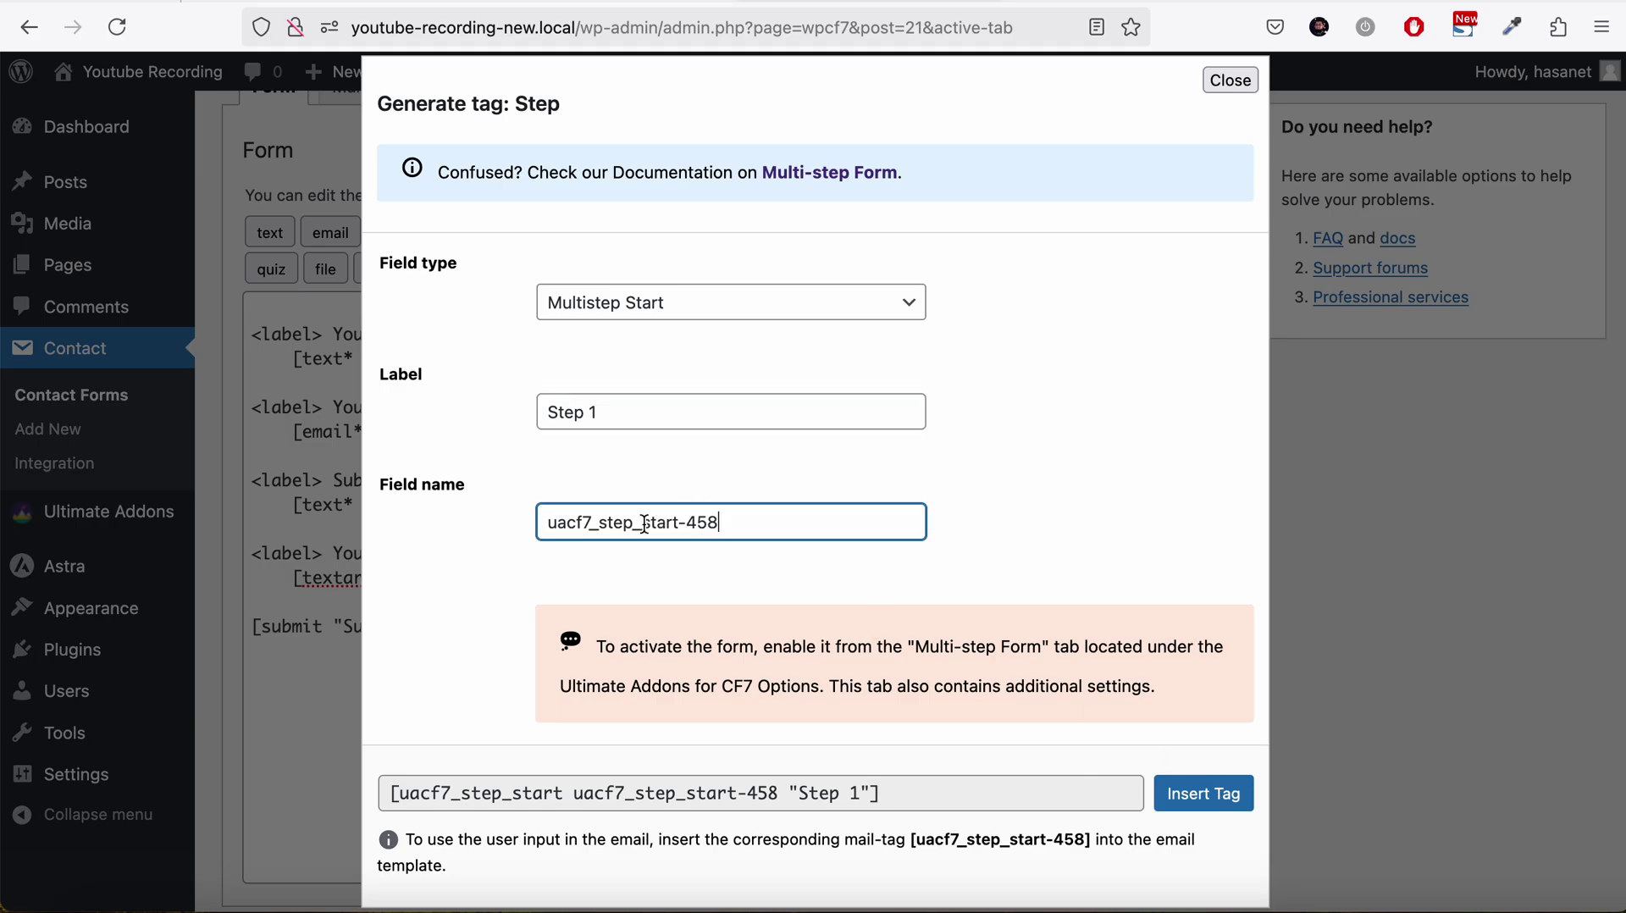
pyautogui.moveTo(642, 524); pyautogui.dragTo(744, 532)
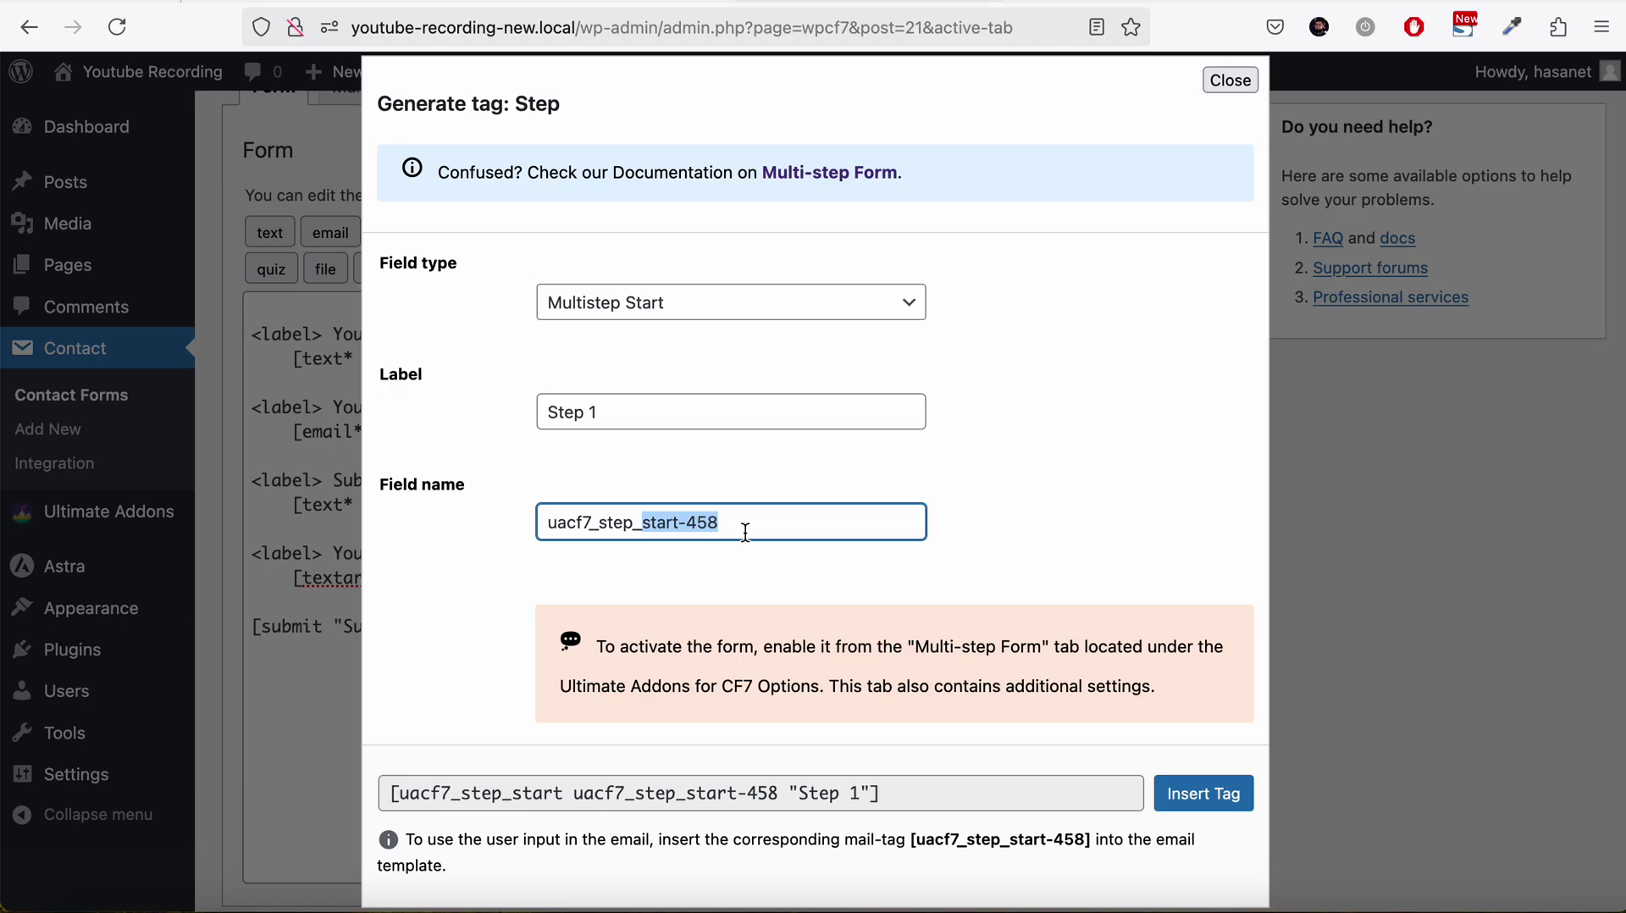
pyautogui.write('1')
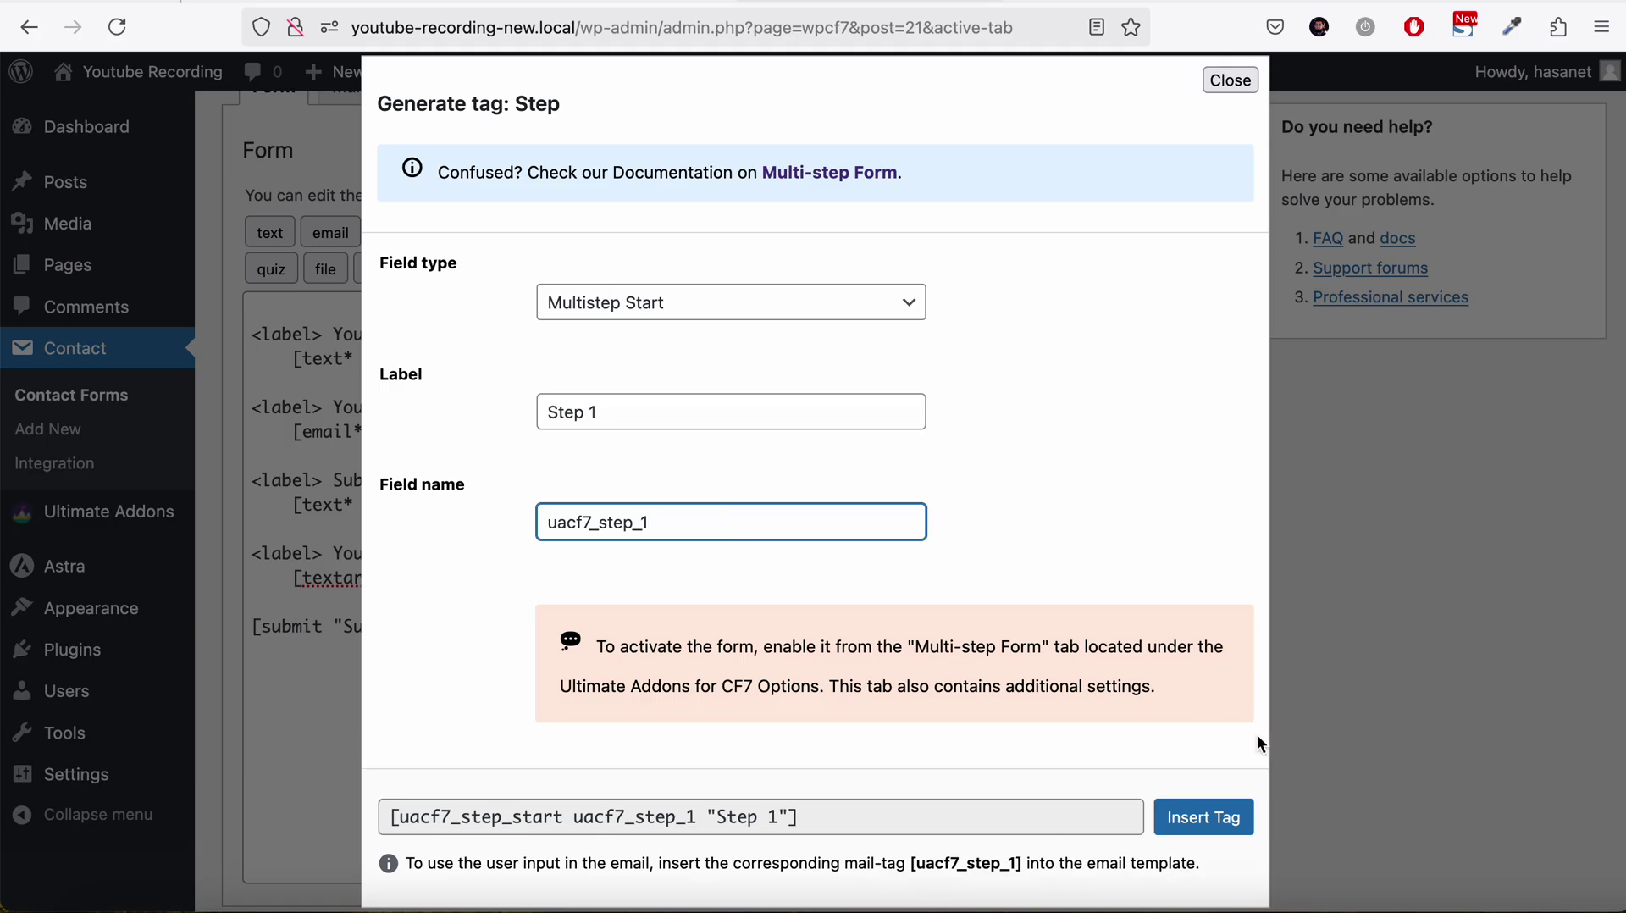
pyautogui.click(1204, 821)
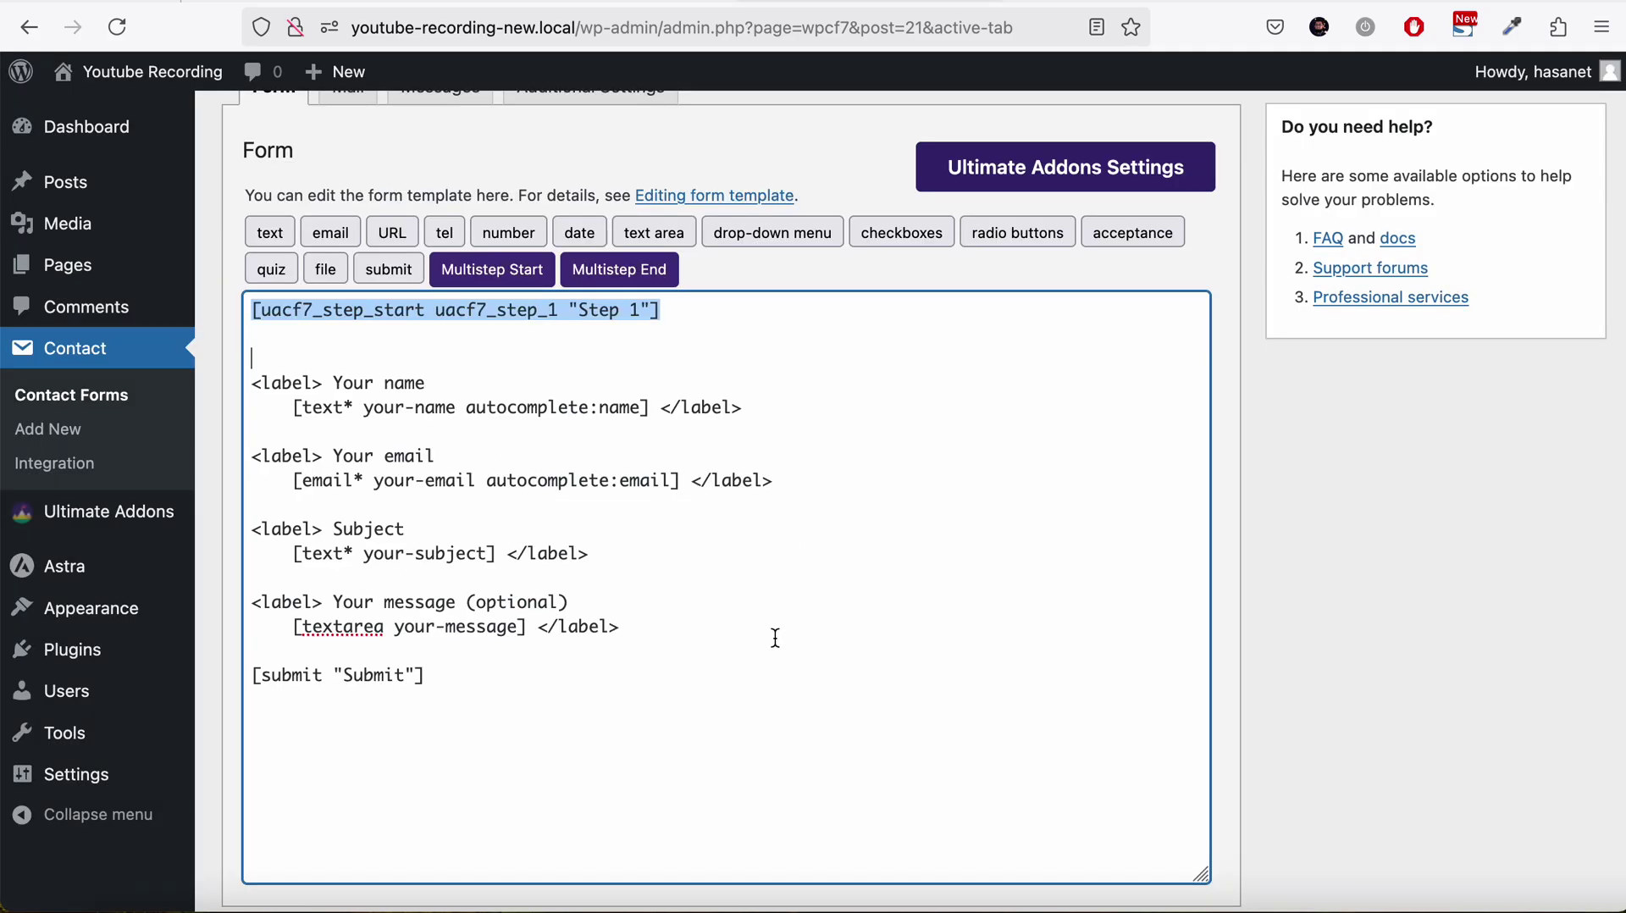
# Step: Remove the extra blank lines below the Step 1 start tag
pyautogui.hotkey('ctrl', 'z')
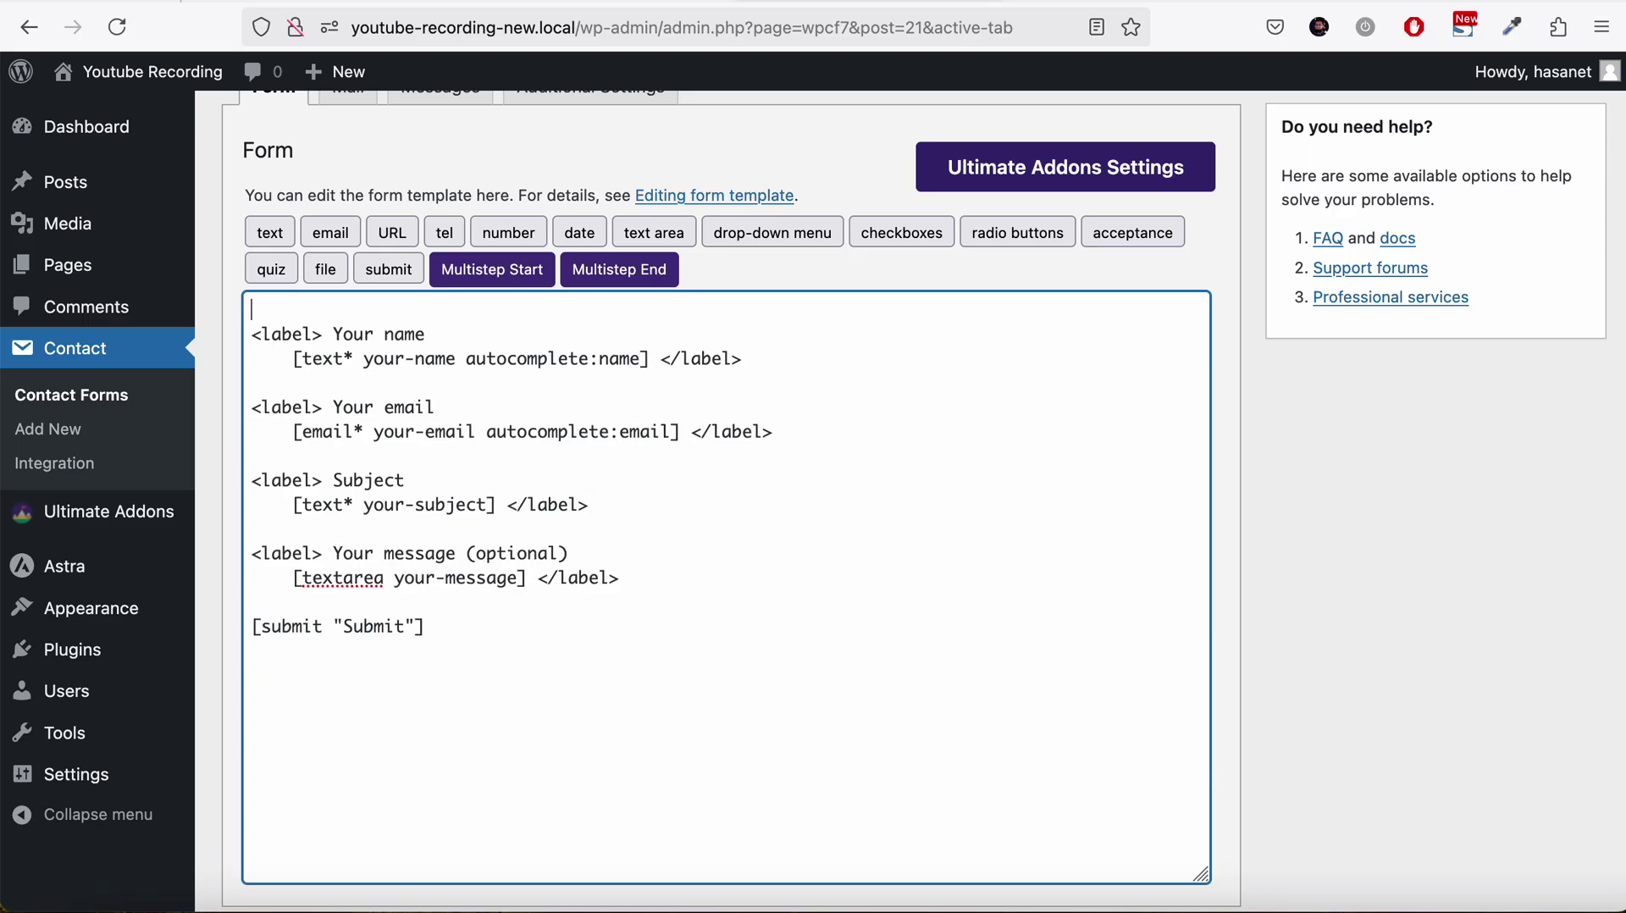
pyautogui.hotkey('ctrl', 'shift', 'z')
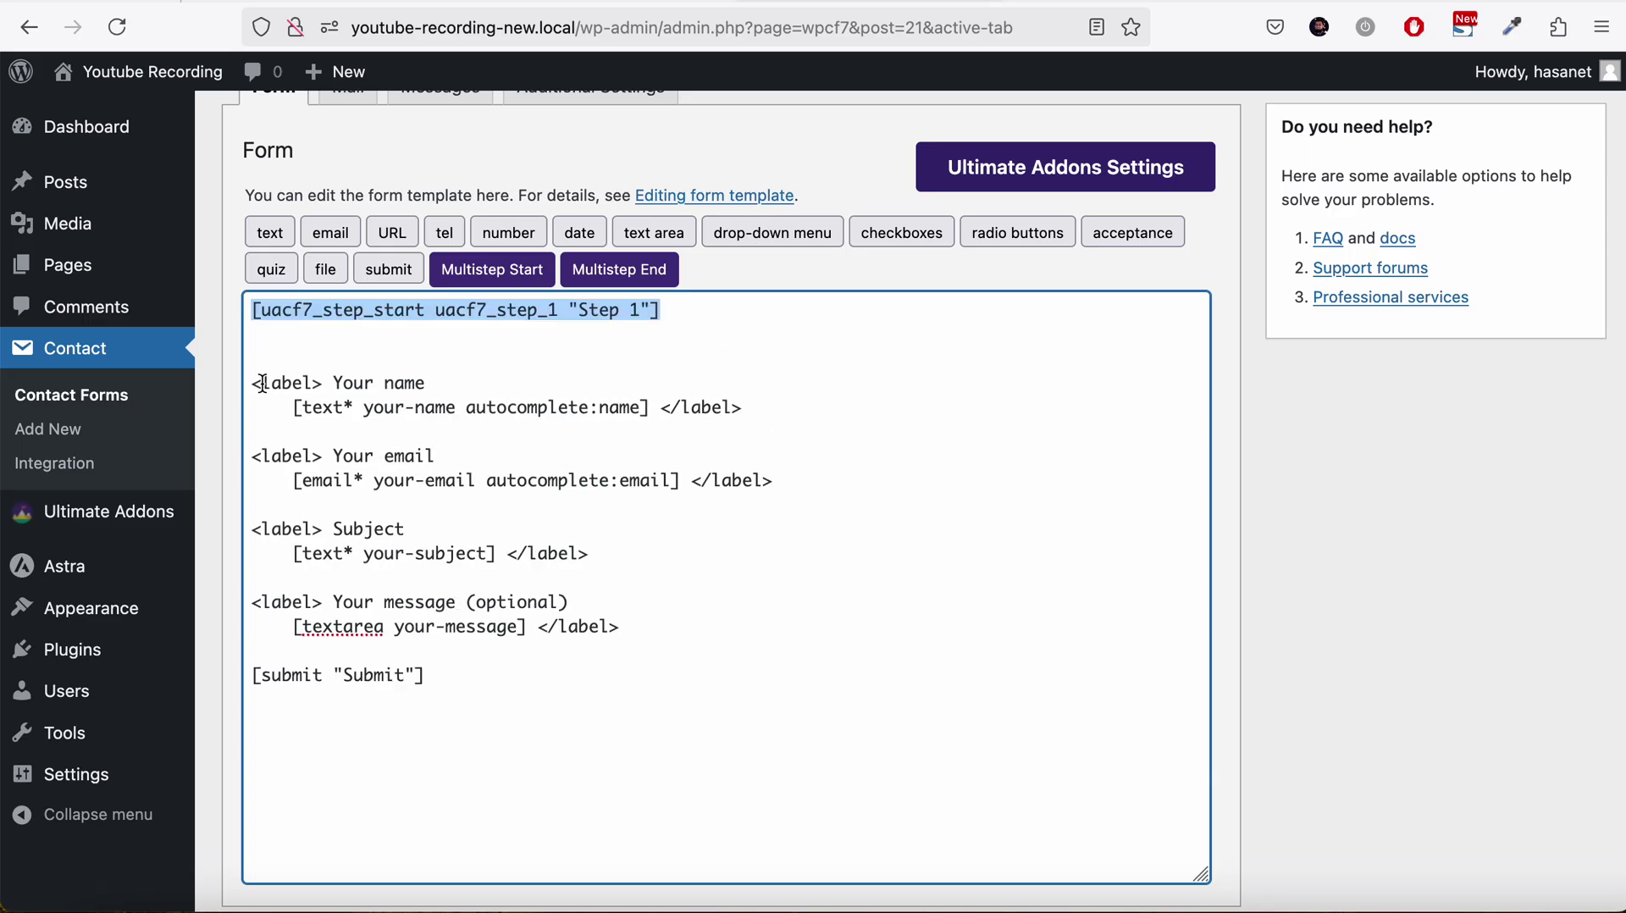
pyautogui.click(254, 386)
pyautogui.press('BackSpace')
pyautogui.press('BackSpace')
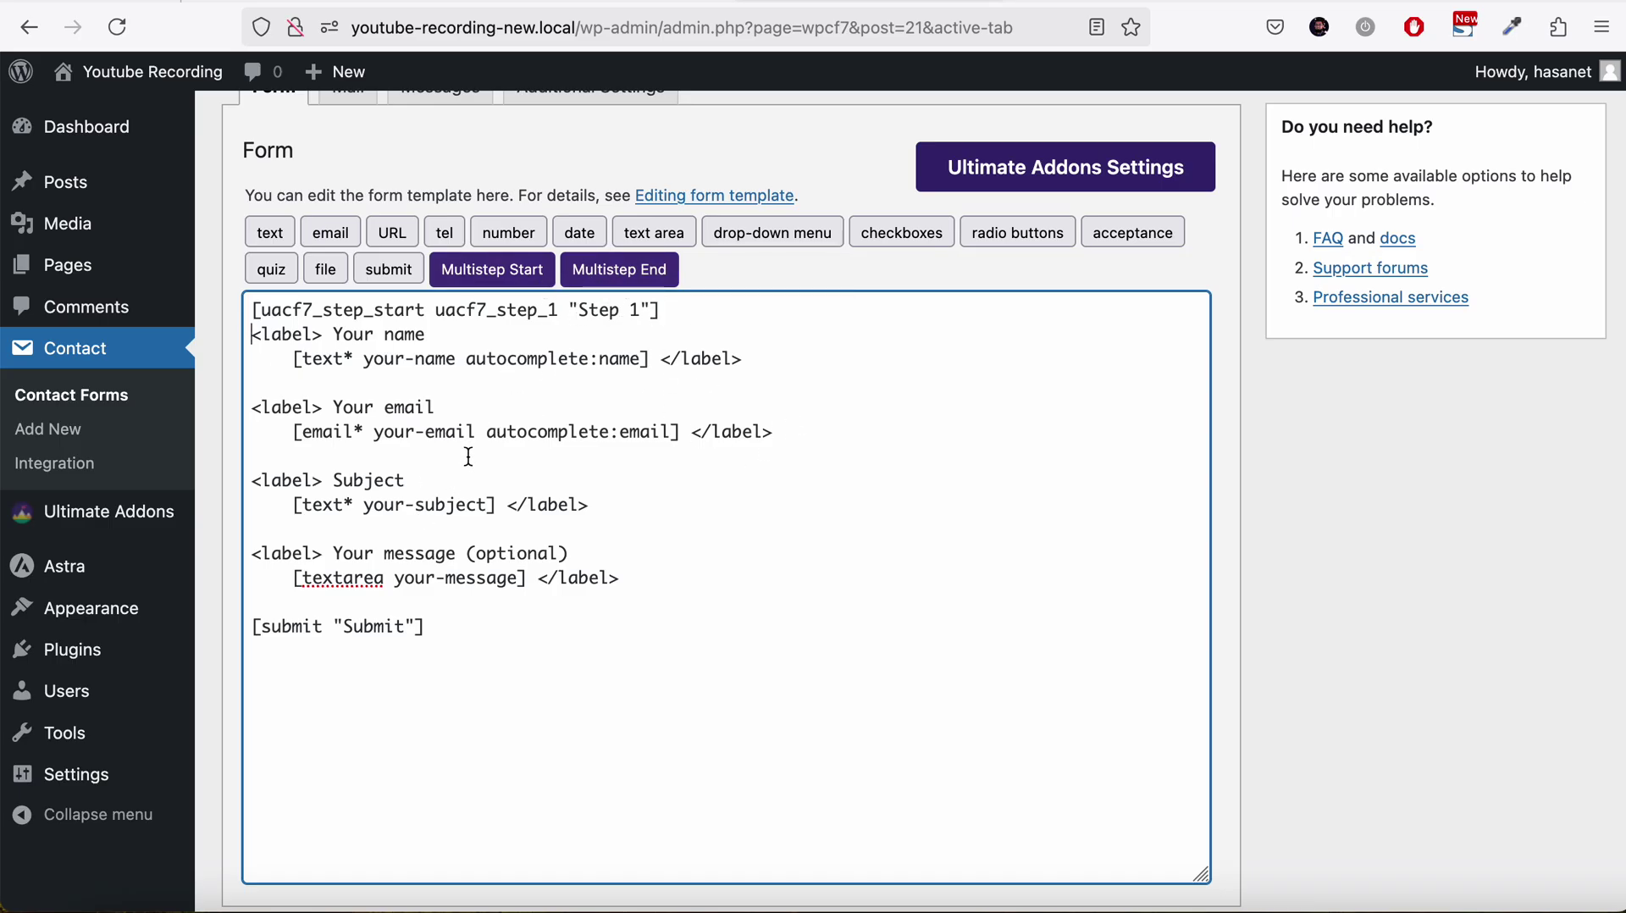
# Step: Insert a multistep end tag after the email field, followed by a blank line
pyautogui.click(657, 267)
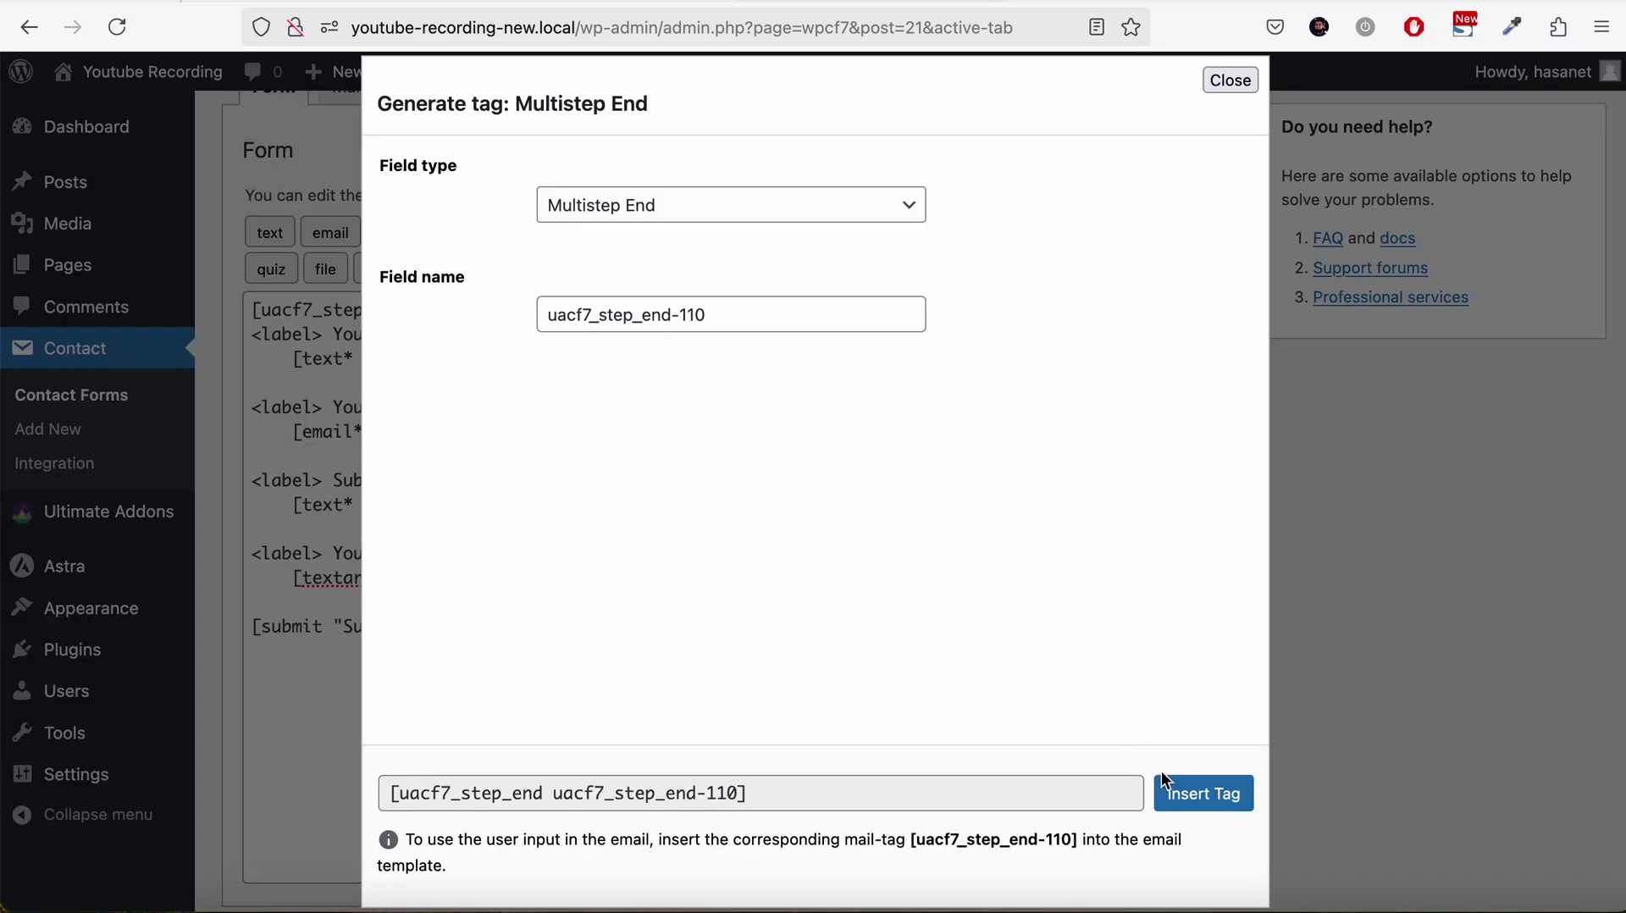
pyautogui.click(1173, 790)
pyautogui.click(503, 457)
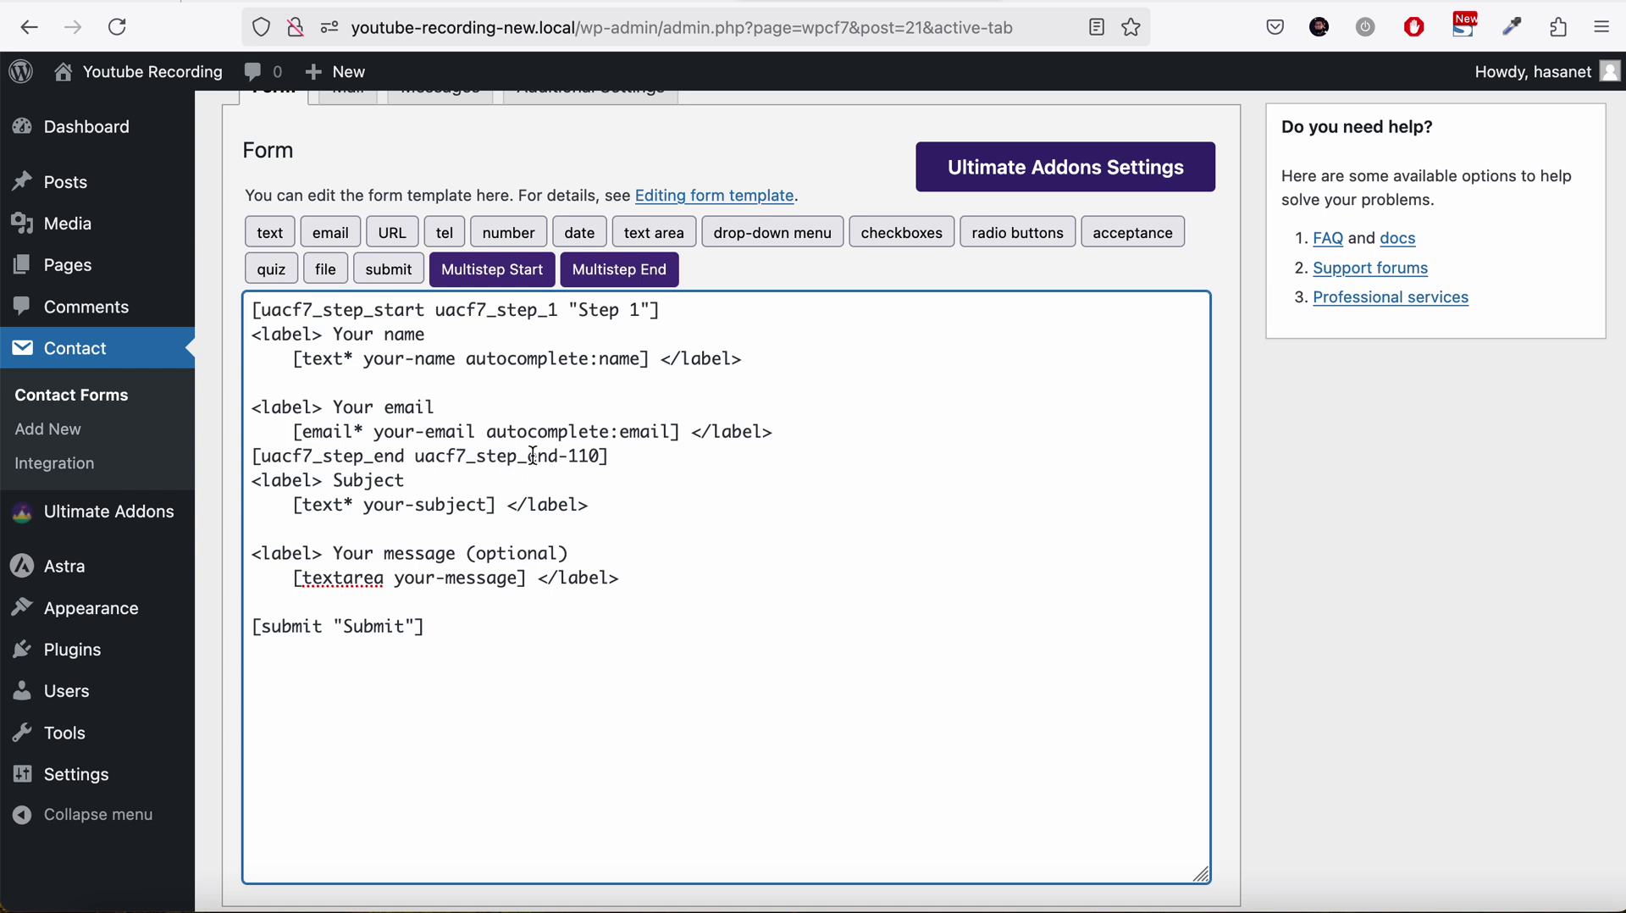
pyautogui.click(530, 458)
pyautogui.click(641, 459)
pyautogui.press('Return')
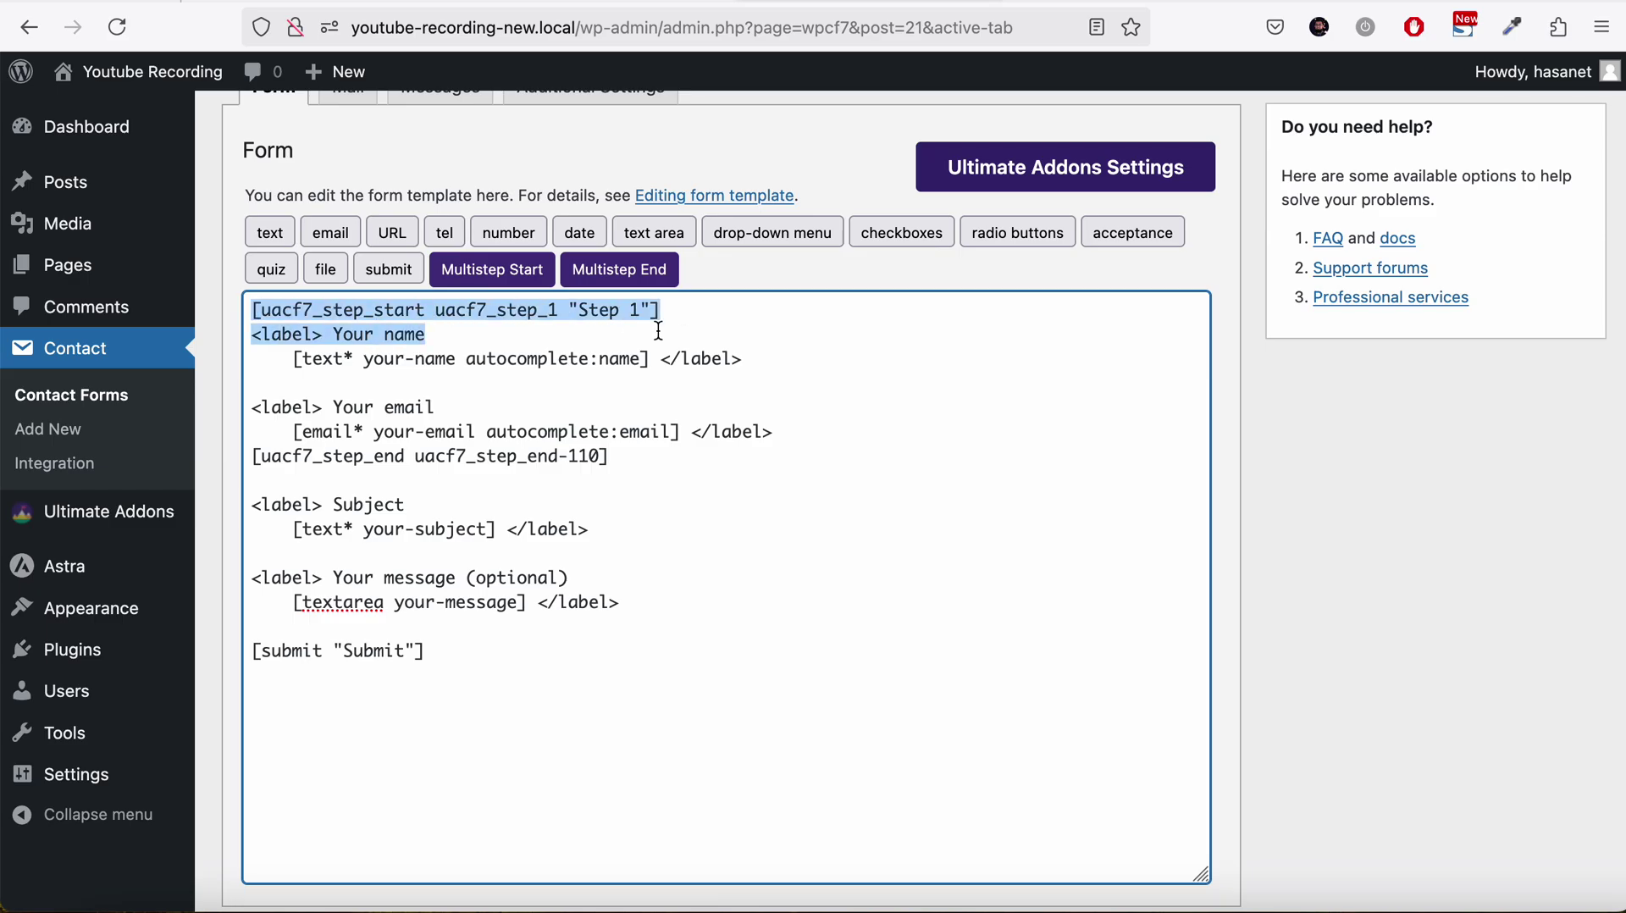
# Step: Wrap the Subject field in copied start and end step tags
pyautogui.moveTo(251, 310); pyautogui.dragTo(682, 315)
pyautogui.hotkey('ctrl', 'c')
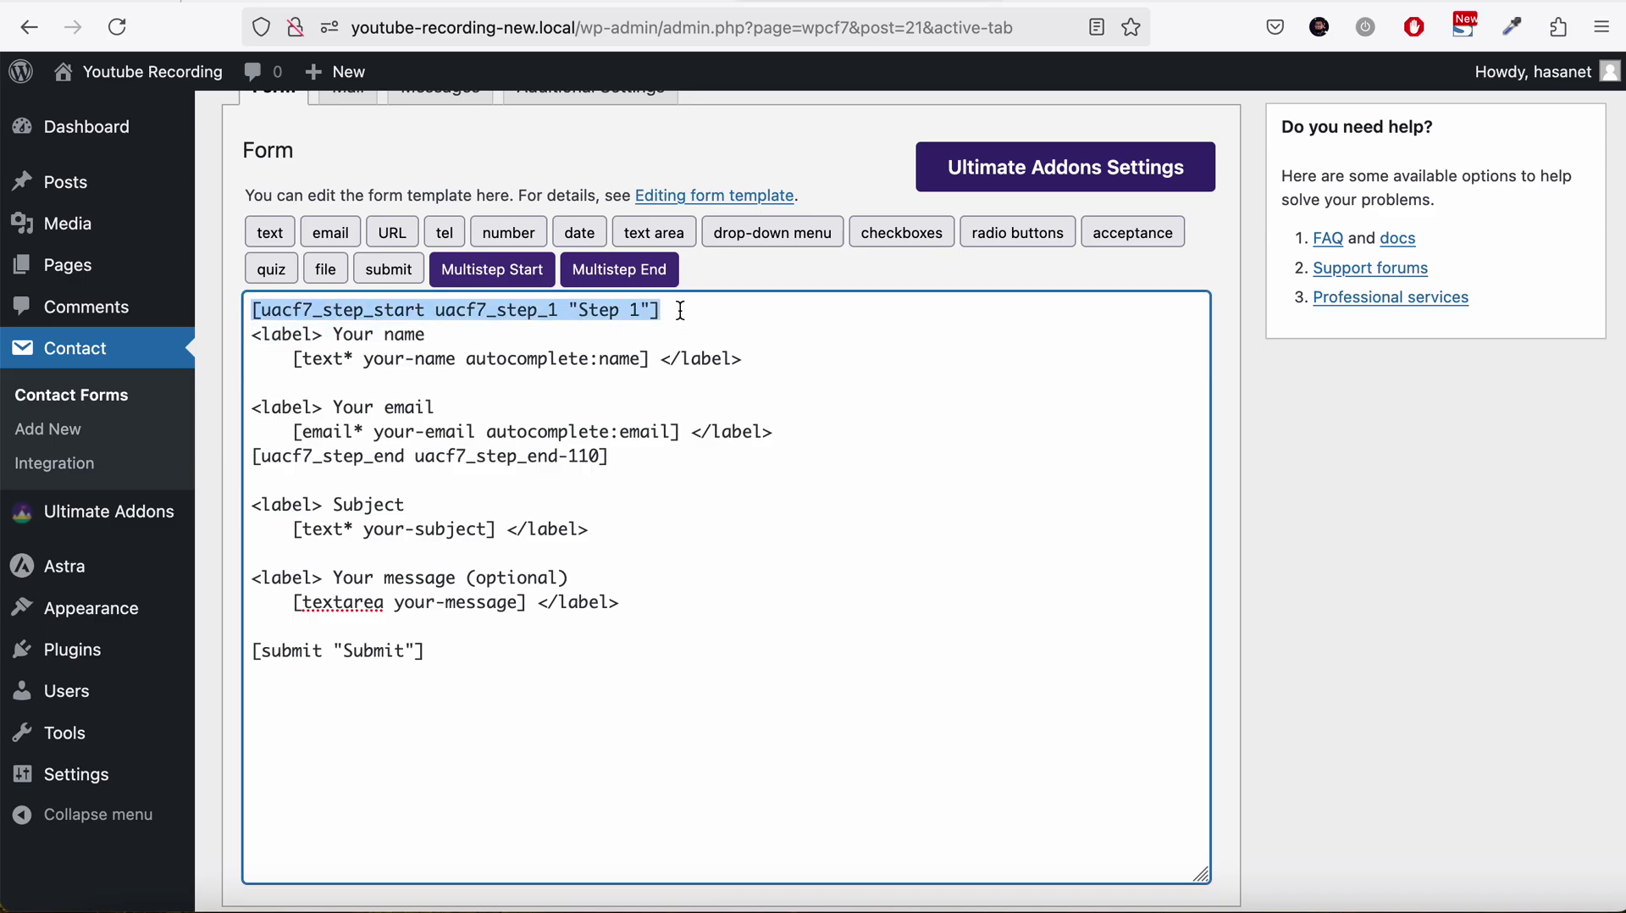
pyautogui.click(440, 479)
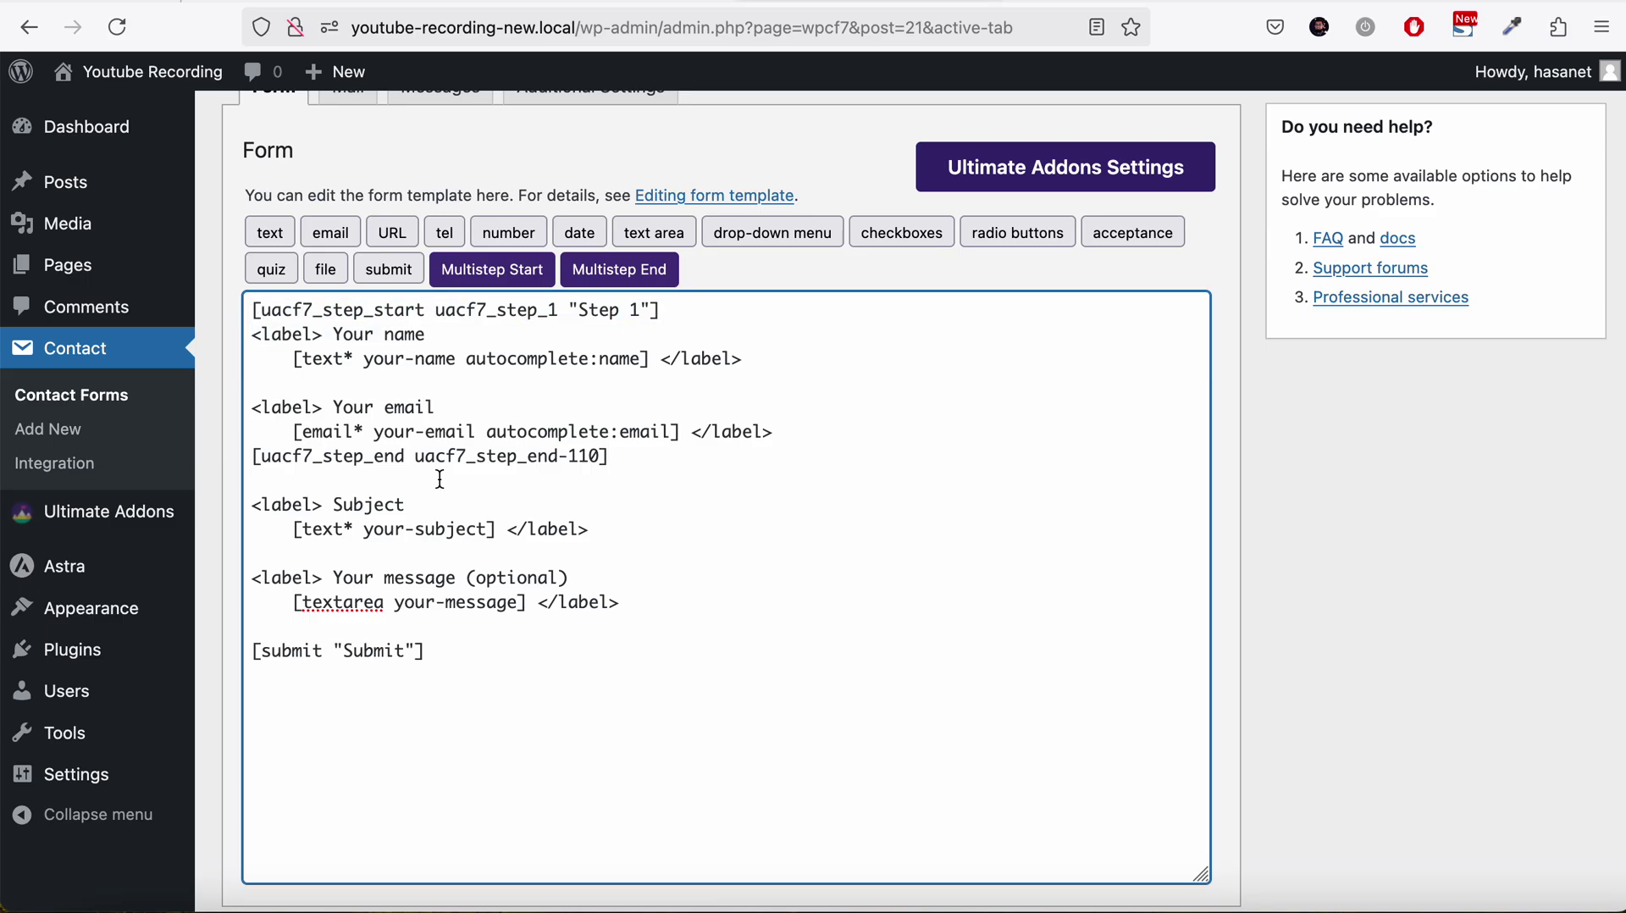
pyautogui.hotkey('ctrl', 'v')
pyautogui.moveTo(614, 457); pyautogui.dragTo(182, 467)
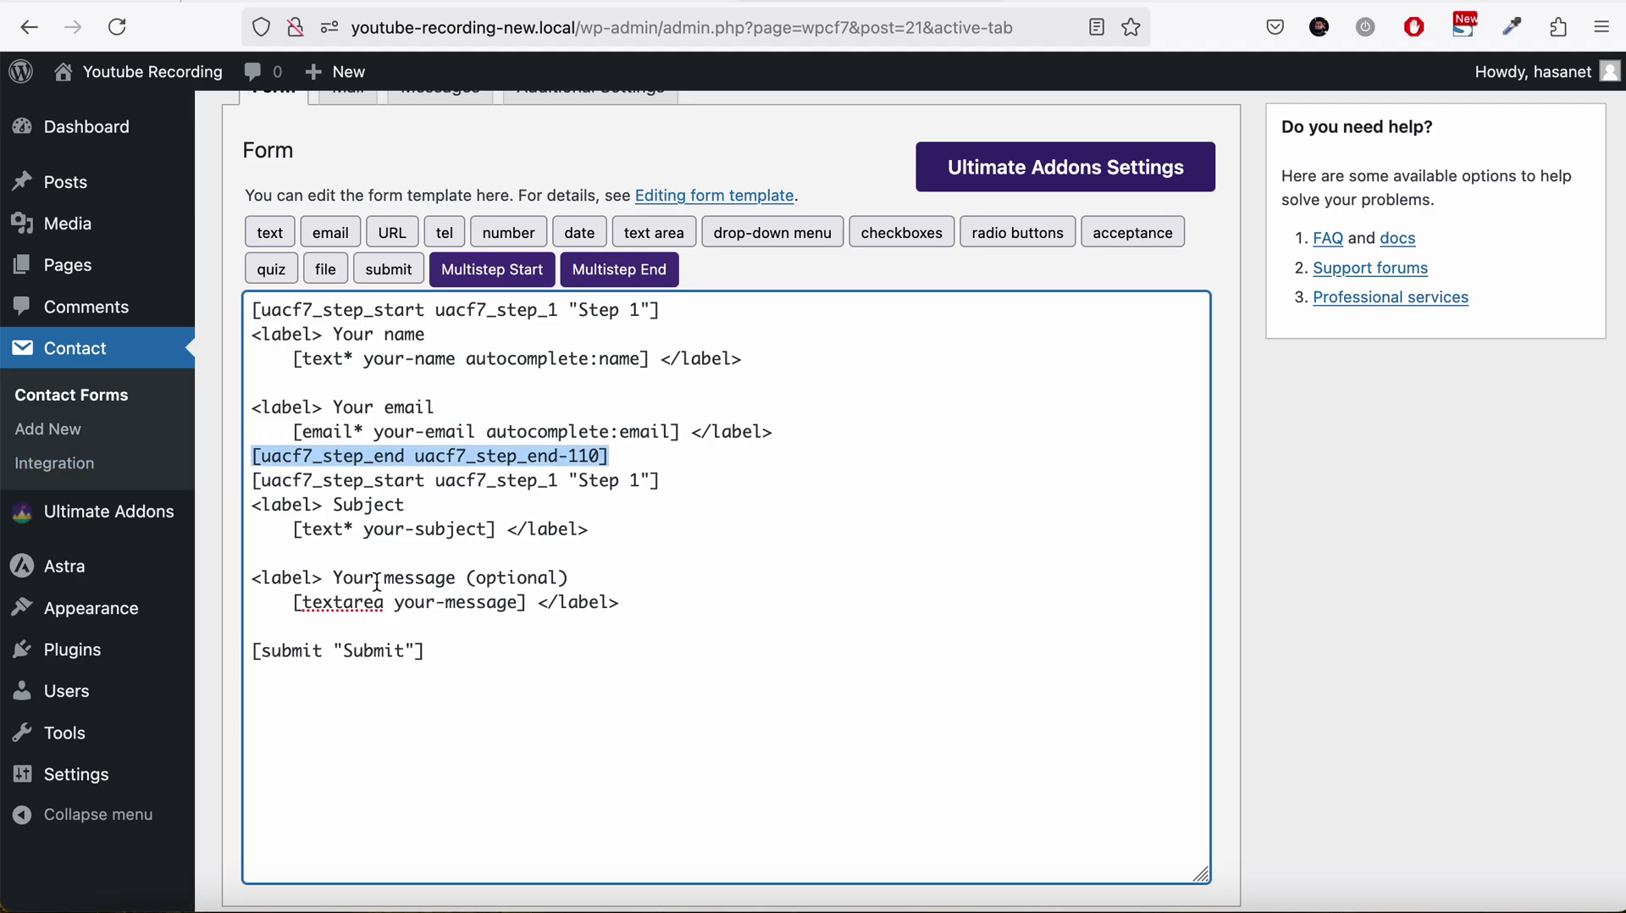
pyautogui.click(354, 554)
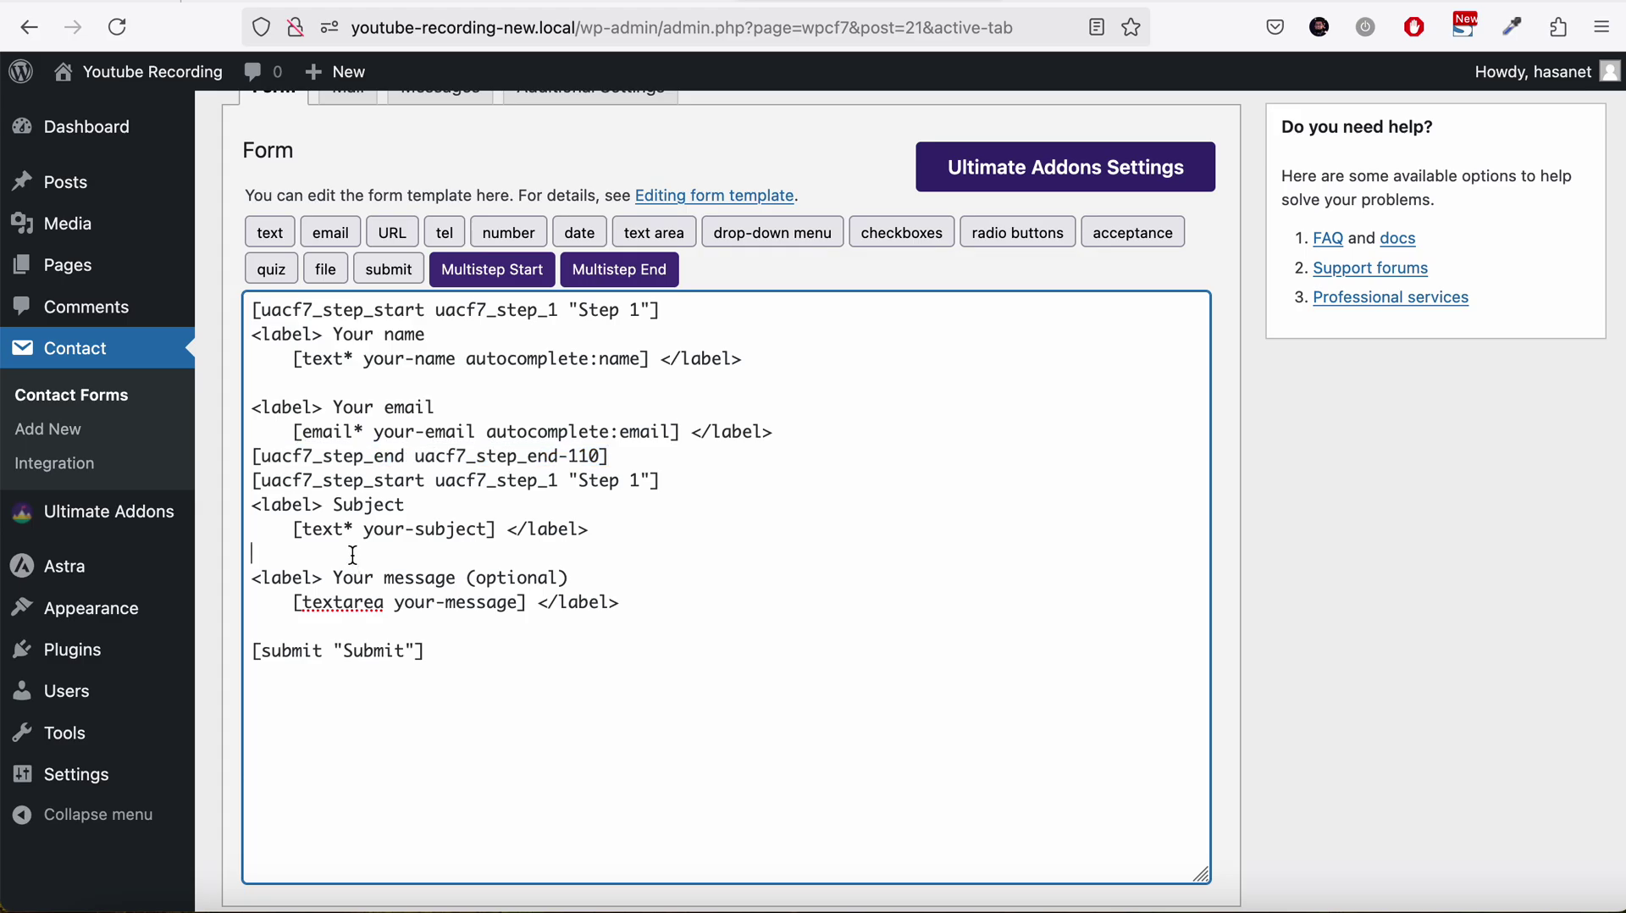
pyautogui.write('[uacf7_step_end uacf7_step_end-110]')
pyautogui.press('Return')
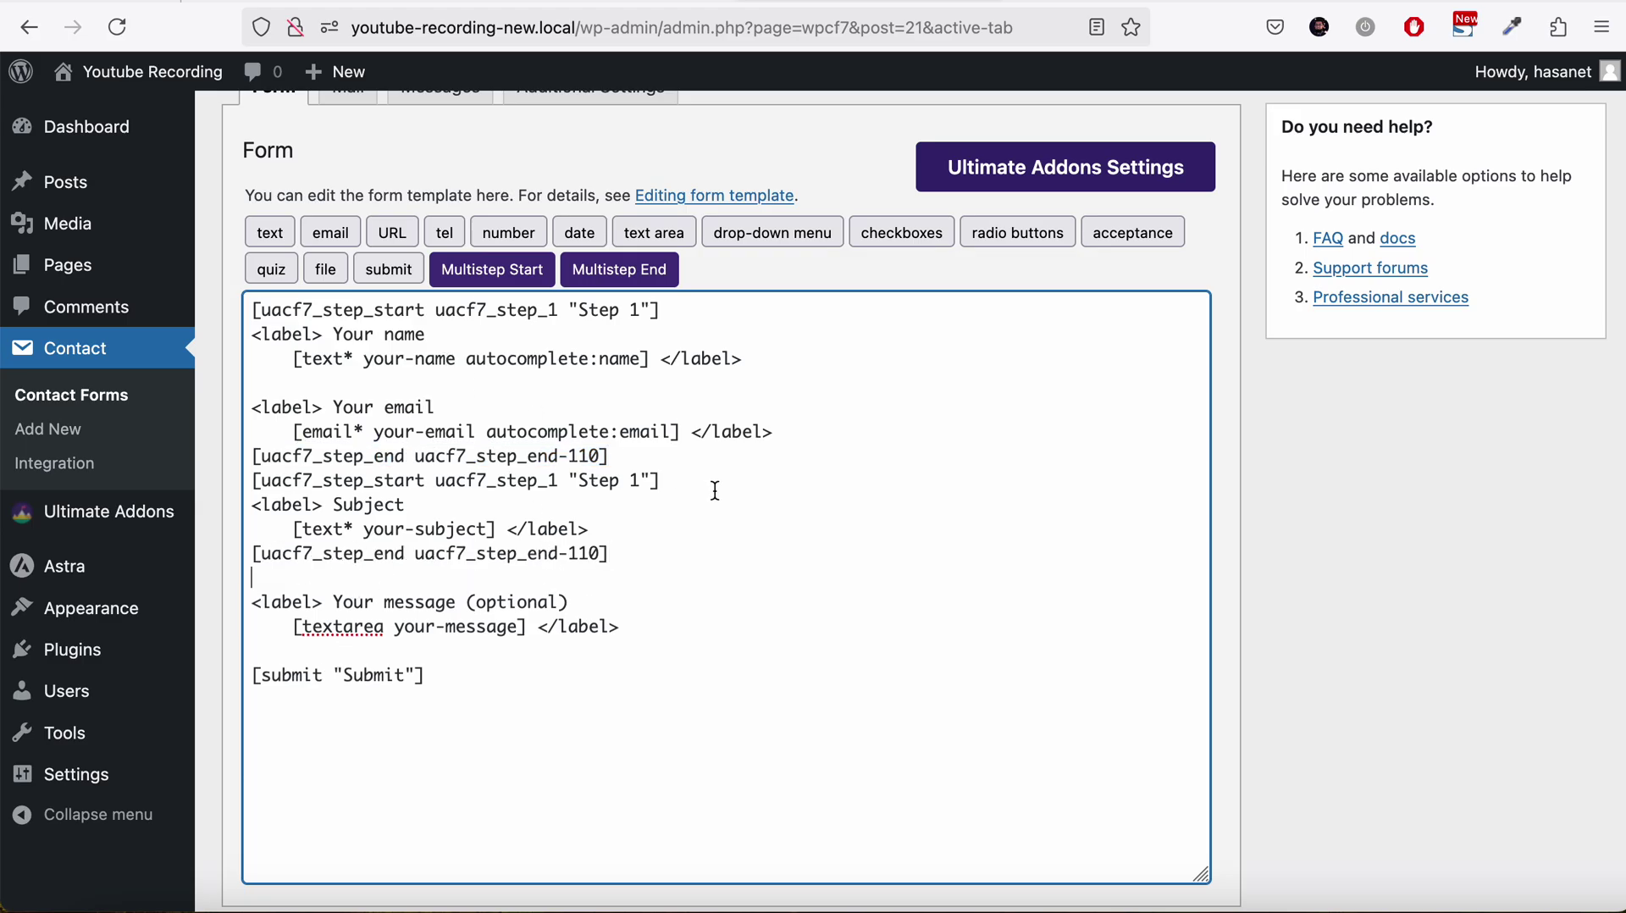
# Step: Wrap the message field and submit button in copied start and end step tags
pyautogui.tripleClick(247, 483)
pyautogui.hotkey('ctrl', 'c')
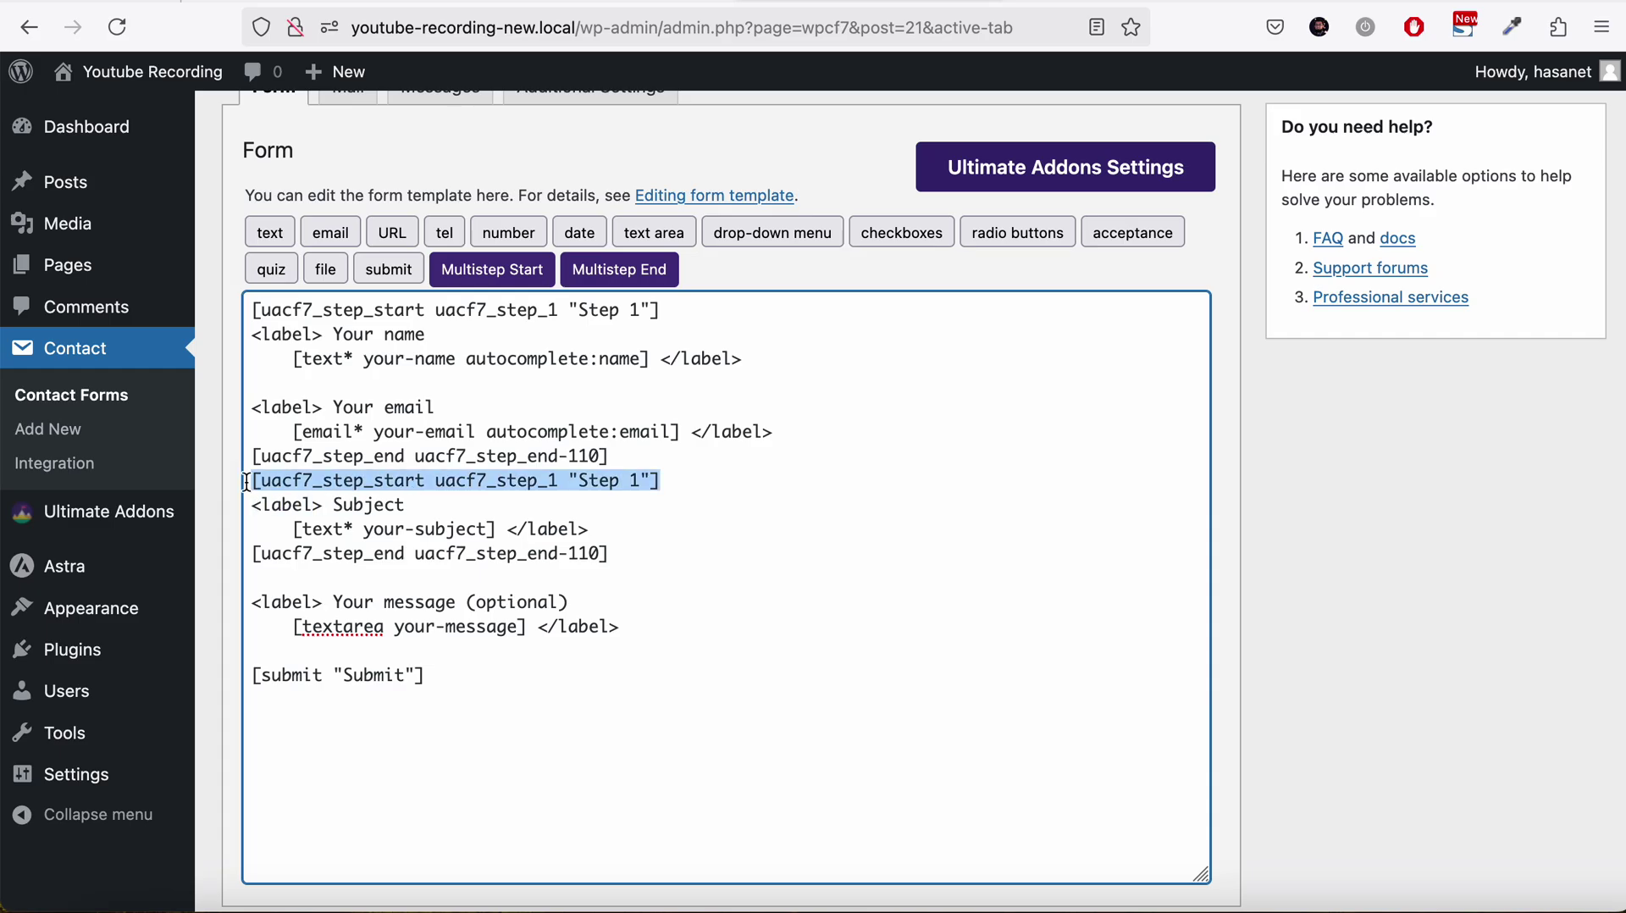
pyautogui.click(289, 575)
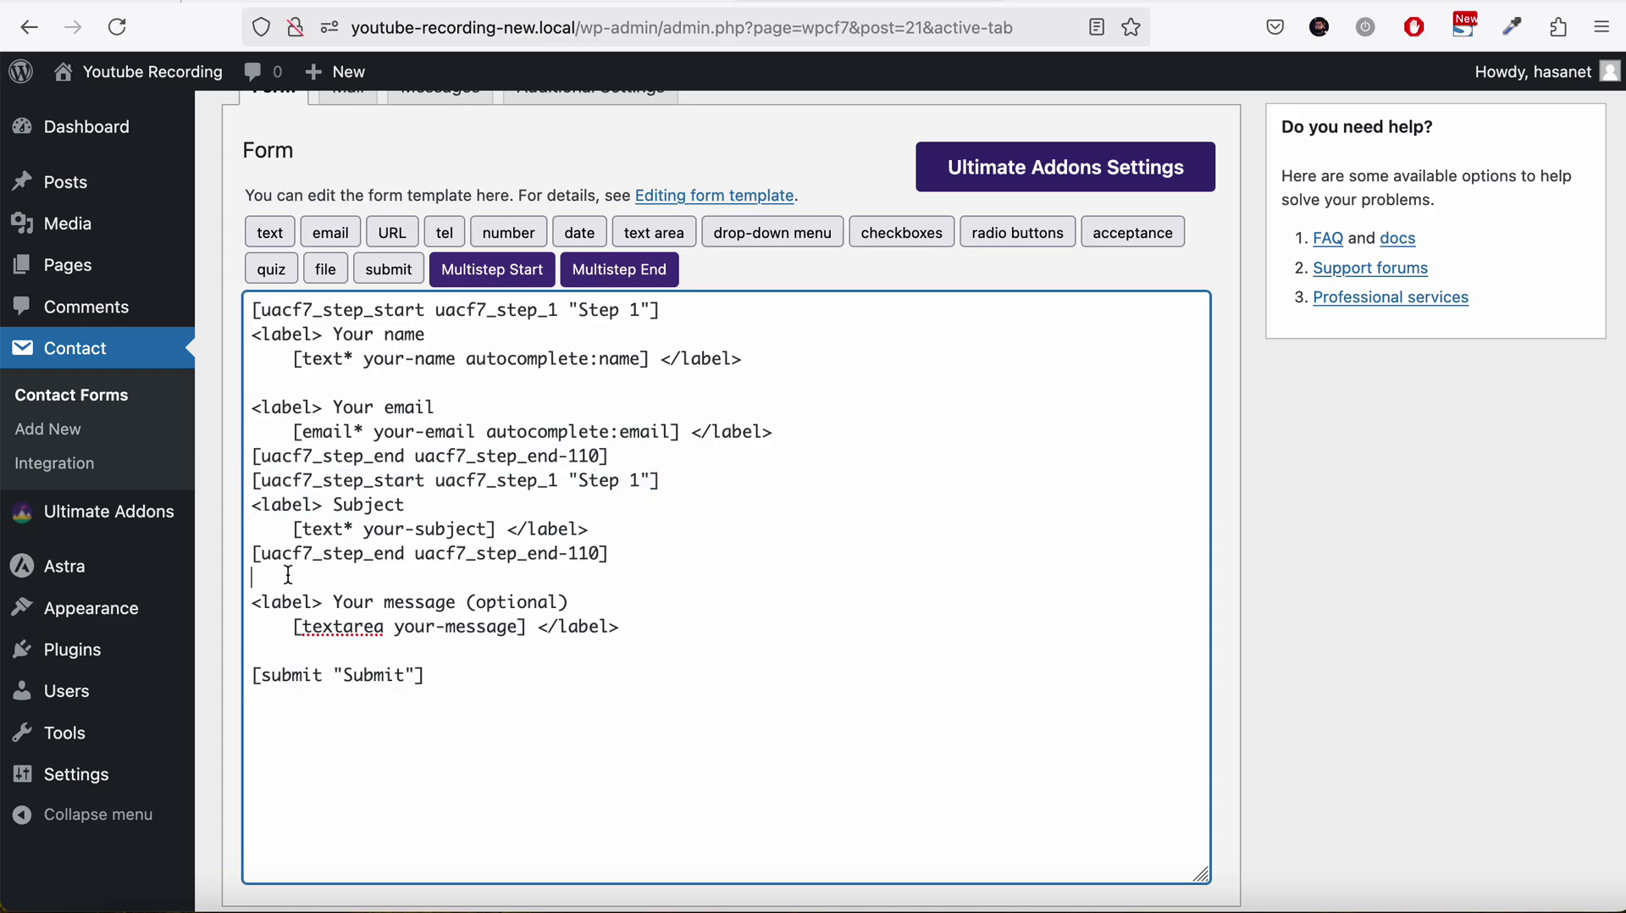
pyautogui.hotkey('ctrl', 'v')
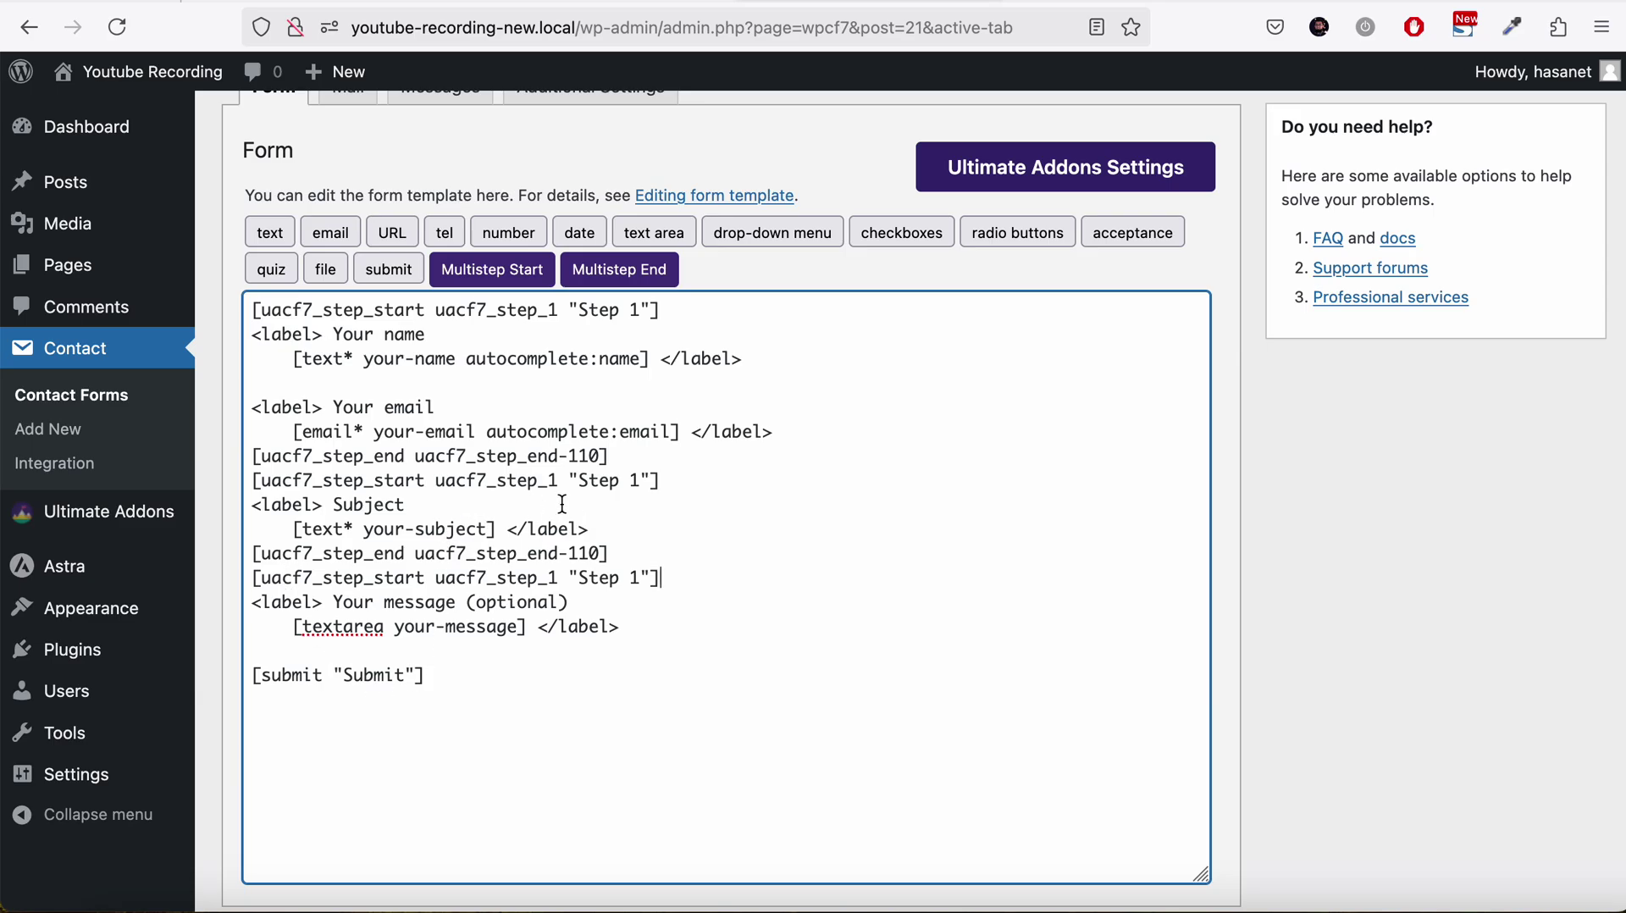
pyautogui.moveTo(623, 553); pyautogui.dragTo(254, 553)
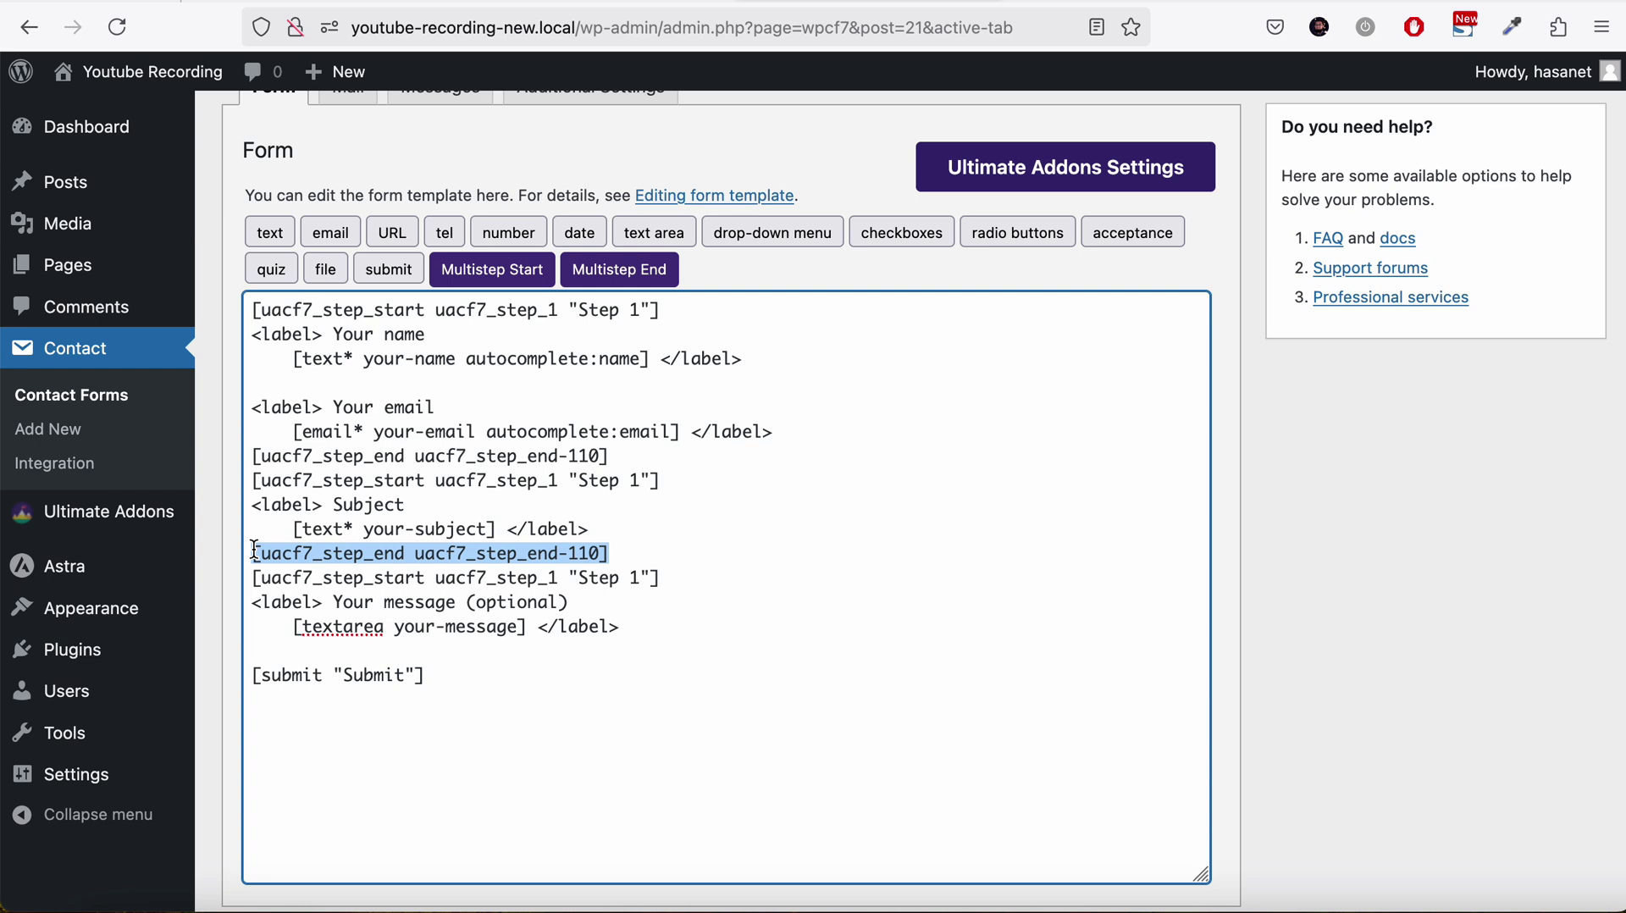
pyautogui.click(407, 699)
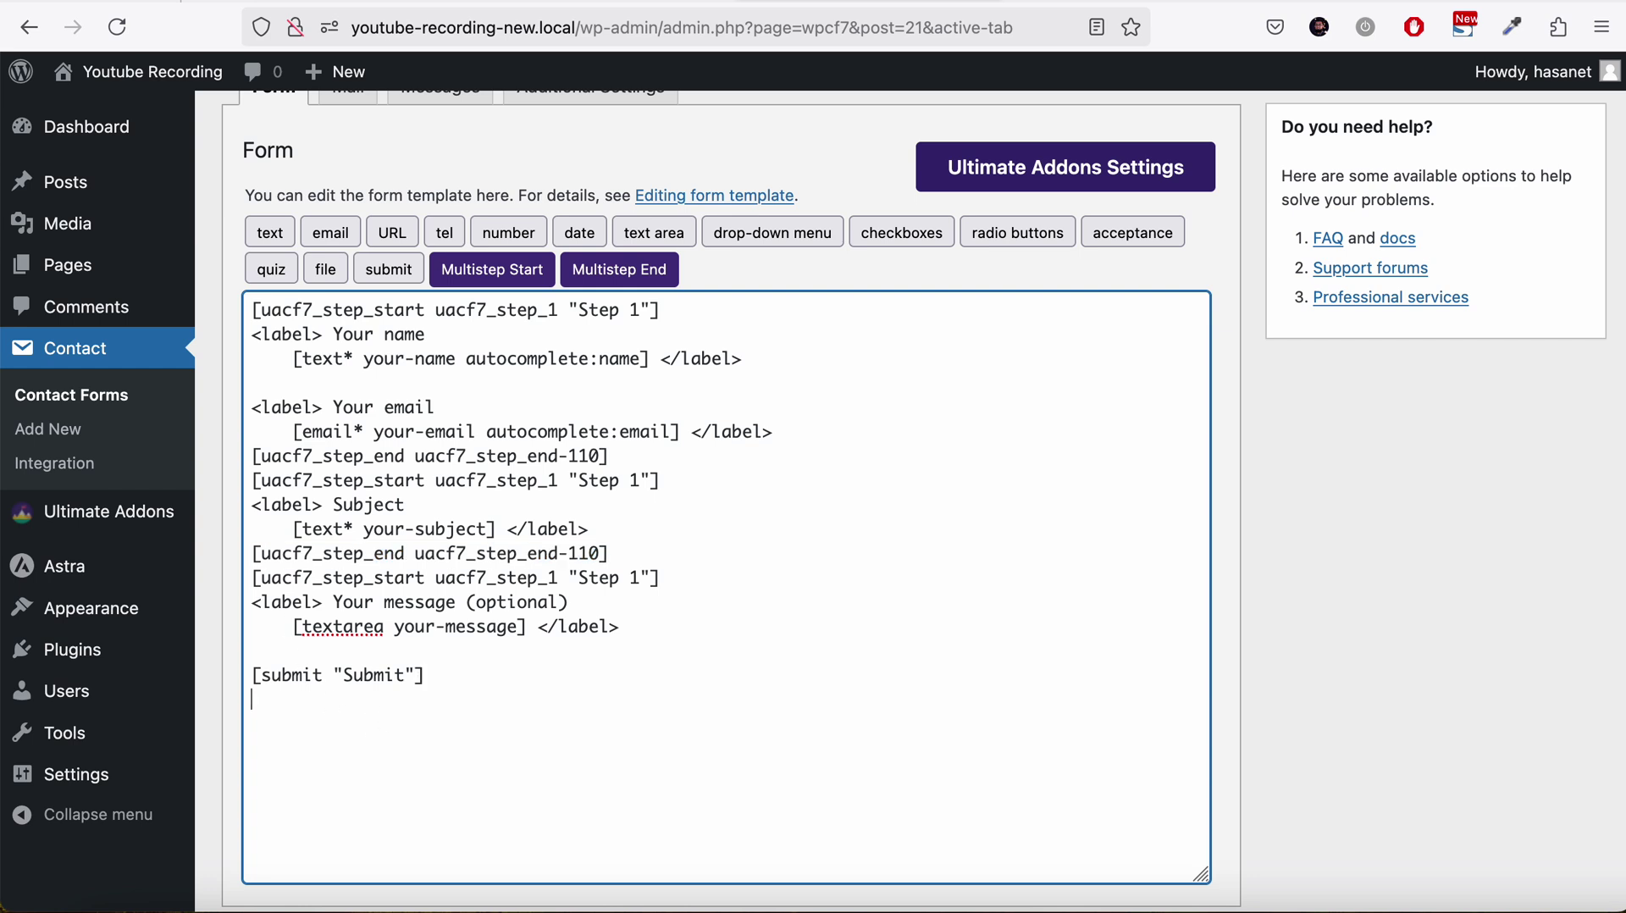
pyautogui.write('[uacf7_step_end uacf7_step_end-110]')
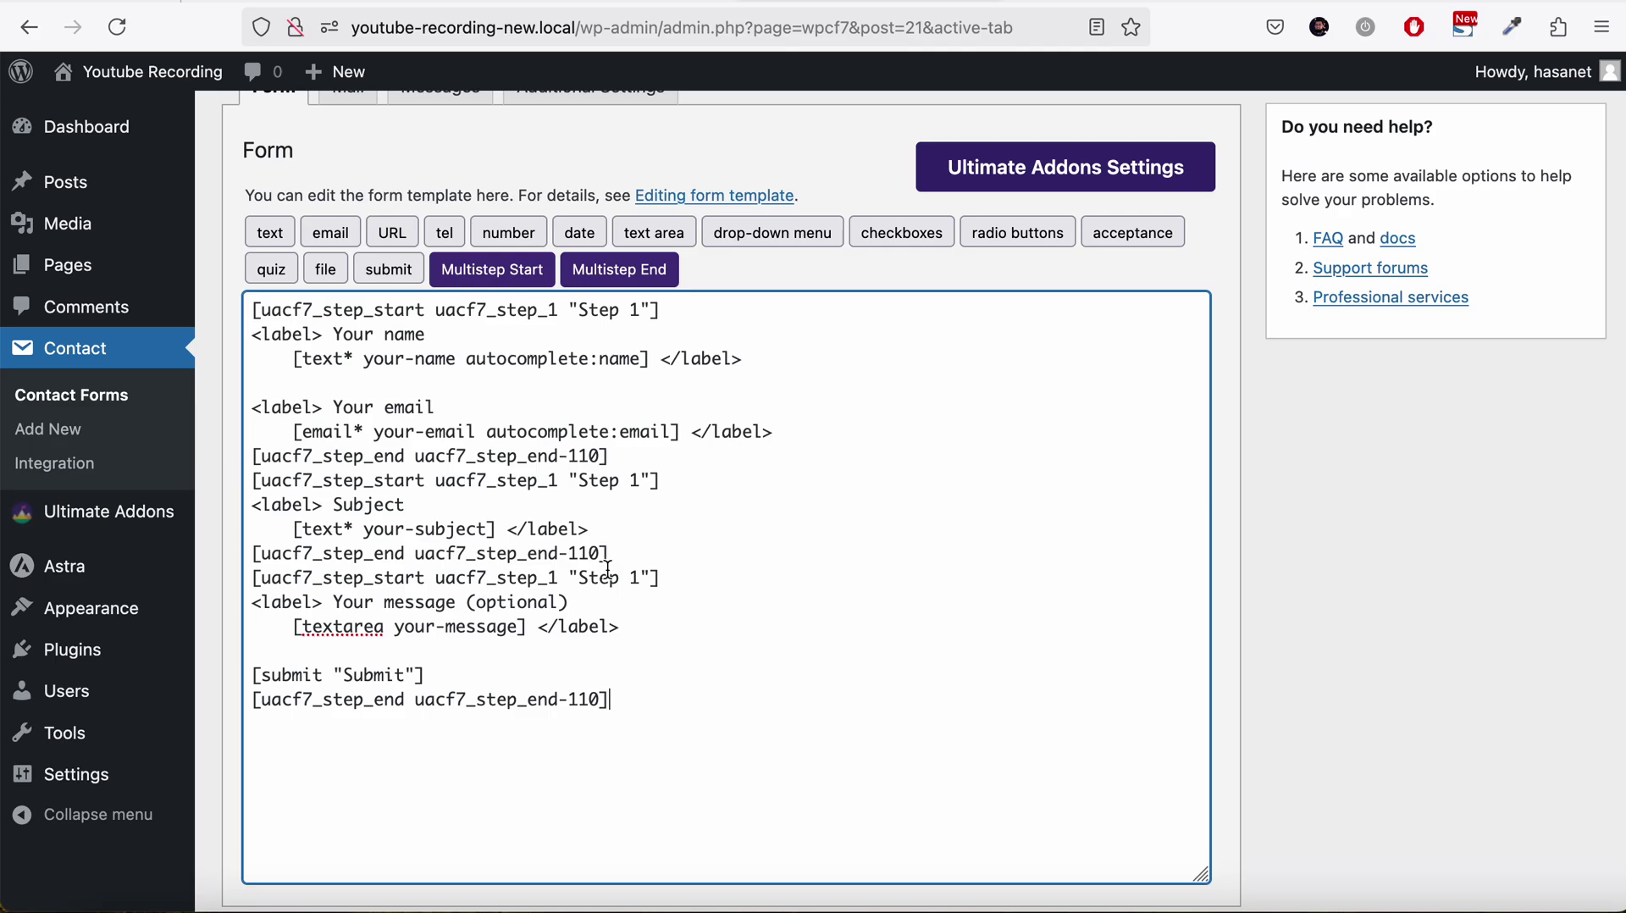
# Step: Add blank lines separating the three step blocks
pyautogui.click(622, 553)
pyautogui.press('Return')
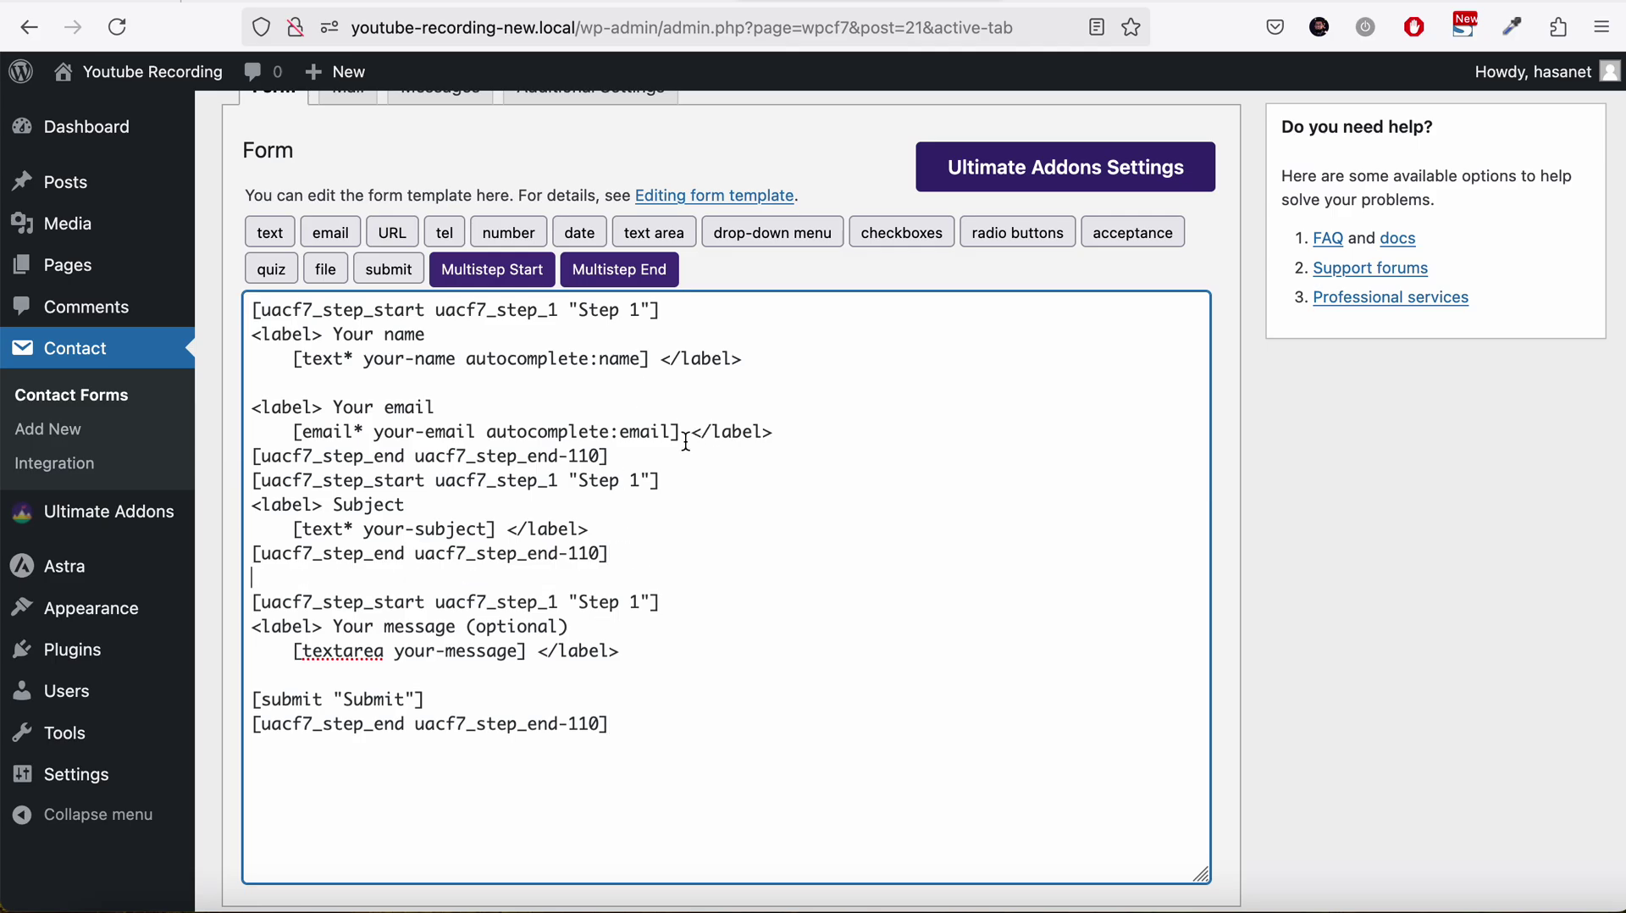
pyautogui.click(733, 456)
pyautogui.press('Return')
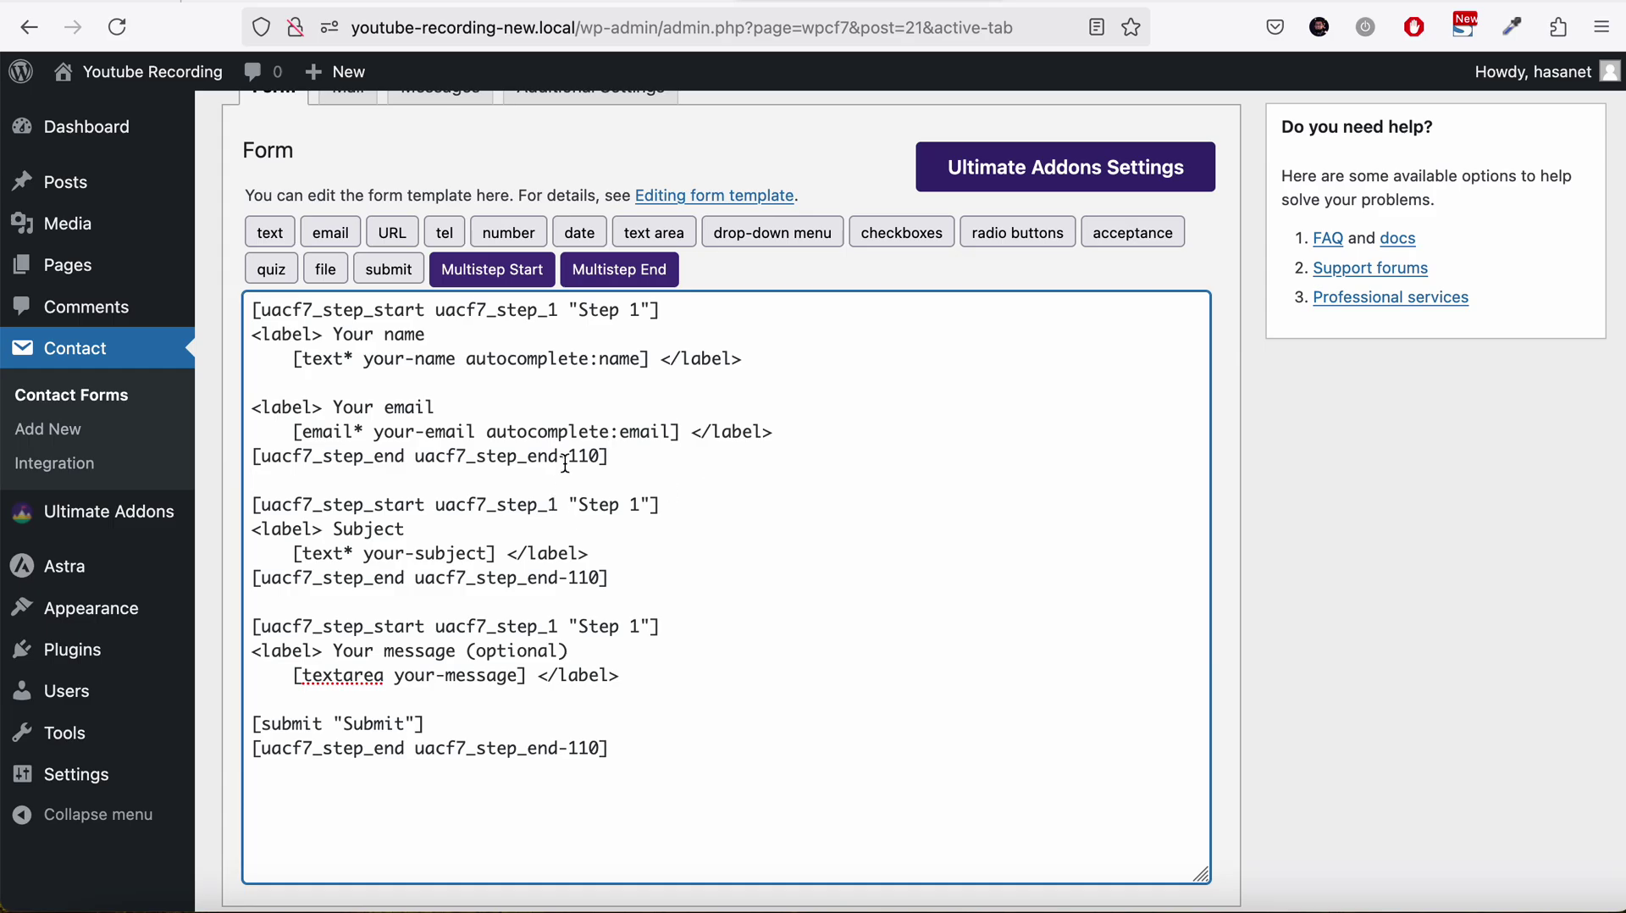
# Step: Renumber the three step end tags from 110 to 1, 2 and 3
pyautogui.moveTo(566, 466); pyautogui.dragTo(604, 467)
pyautogui.write('1')
pyautogui.moveTo(568, 579); pyautogui.dragTo(600, 582)
pyautogui.write('2')
pyautogui.moveTo(568, 748); pyautogui.dragTo(588, 749)
pyautogui.write('3')
# Step: Rename the second start tag to step_2 titled 'Step 2', and the third to step_3
pyautogui.press('BackSpace')
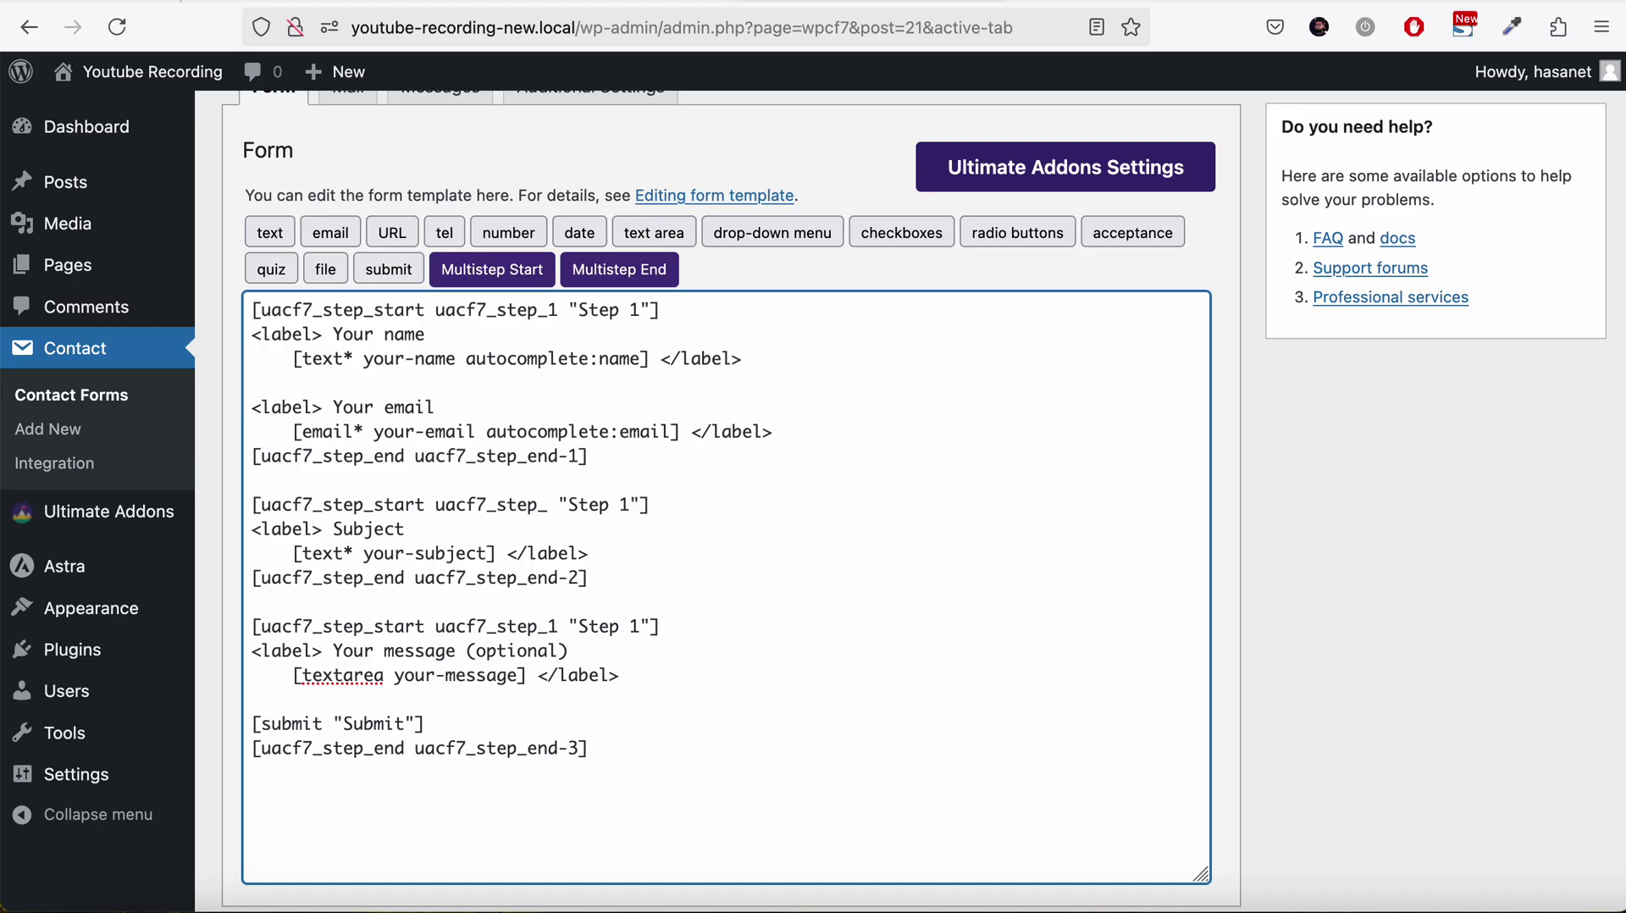
pyautogui.write('2')
pyautogui.click(639, 508)
pyautogui.press('BackSpace')
pyautogui.write('2')
pyautogui.click(560, 629)
pyautogui.press('BackSpace')
pyautogui.write('3')
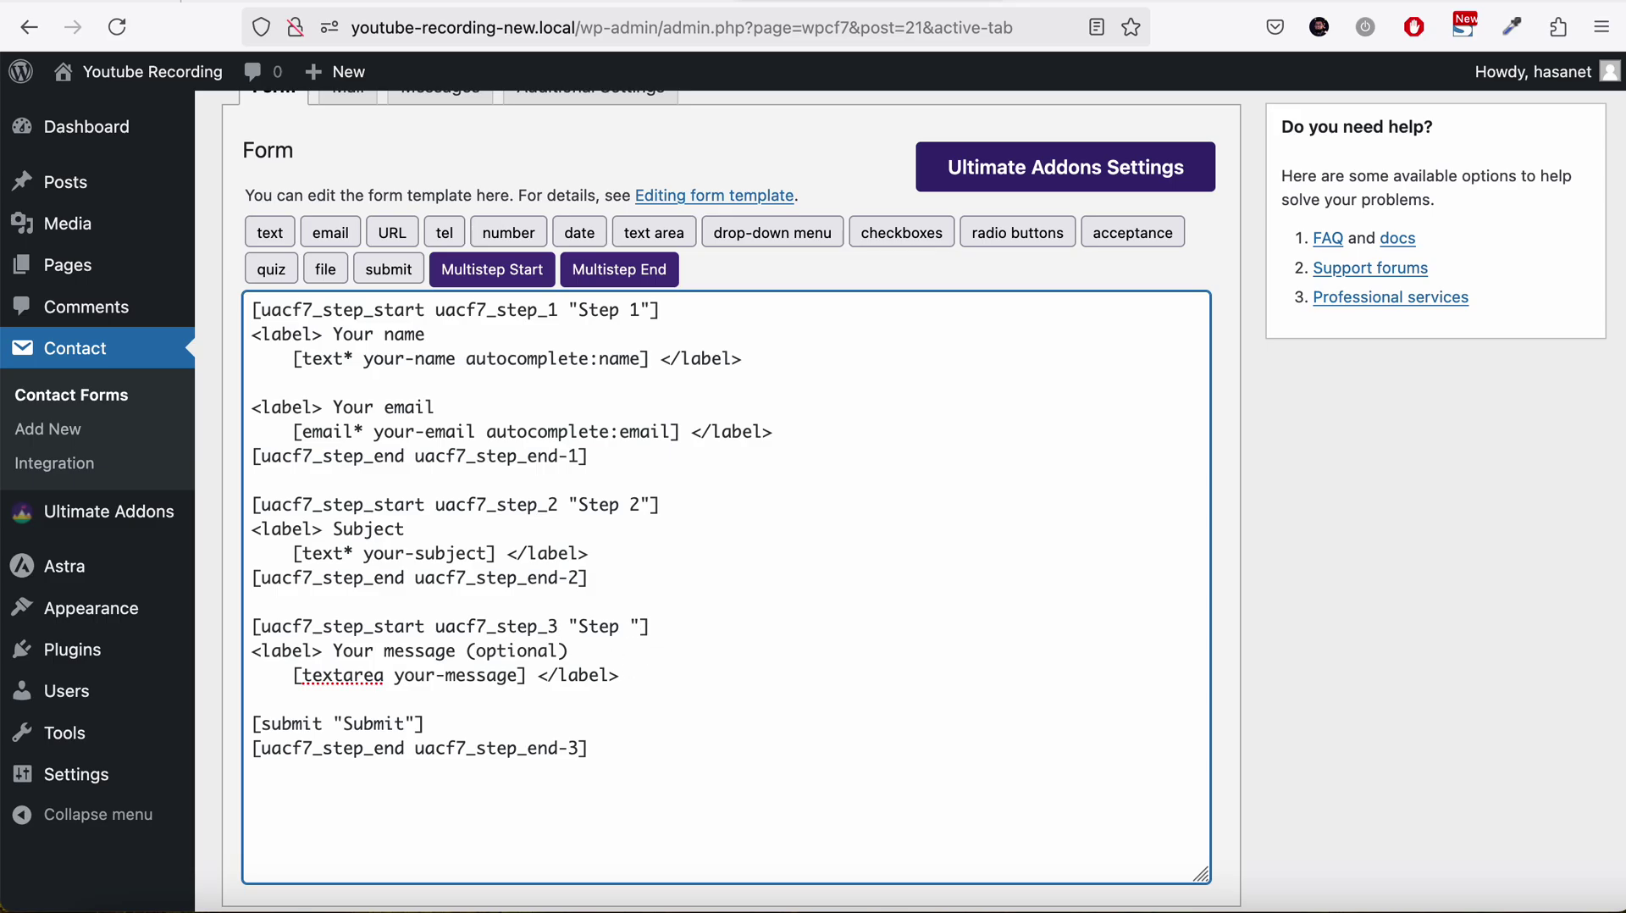
# Step: Save the form and confirm the reloaded Multitep page shows only name, email and Next
pyautogui.scroll(3, 1287, 504)
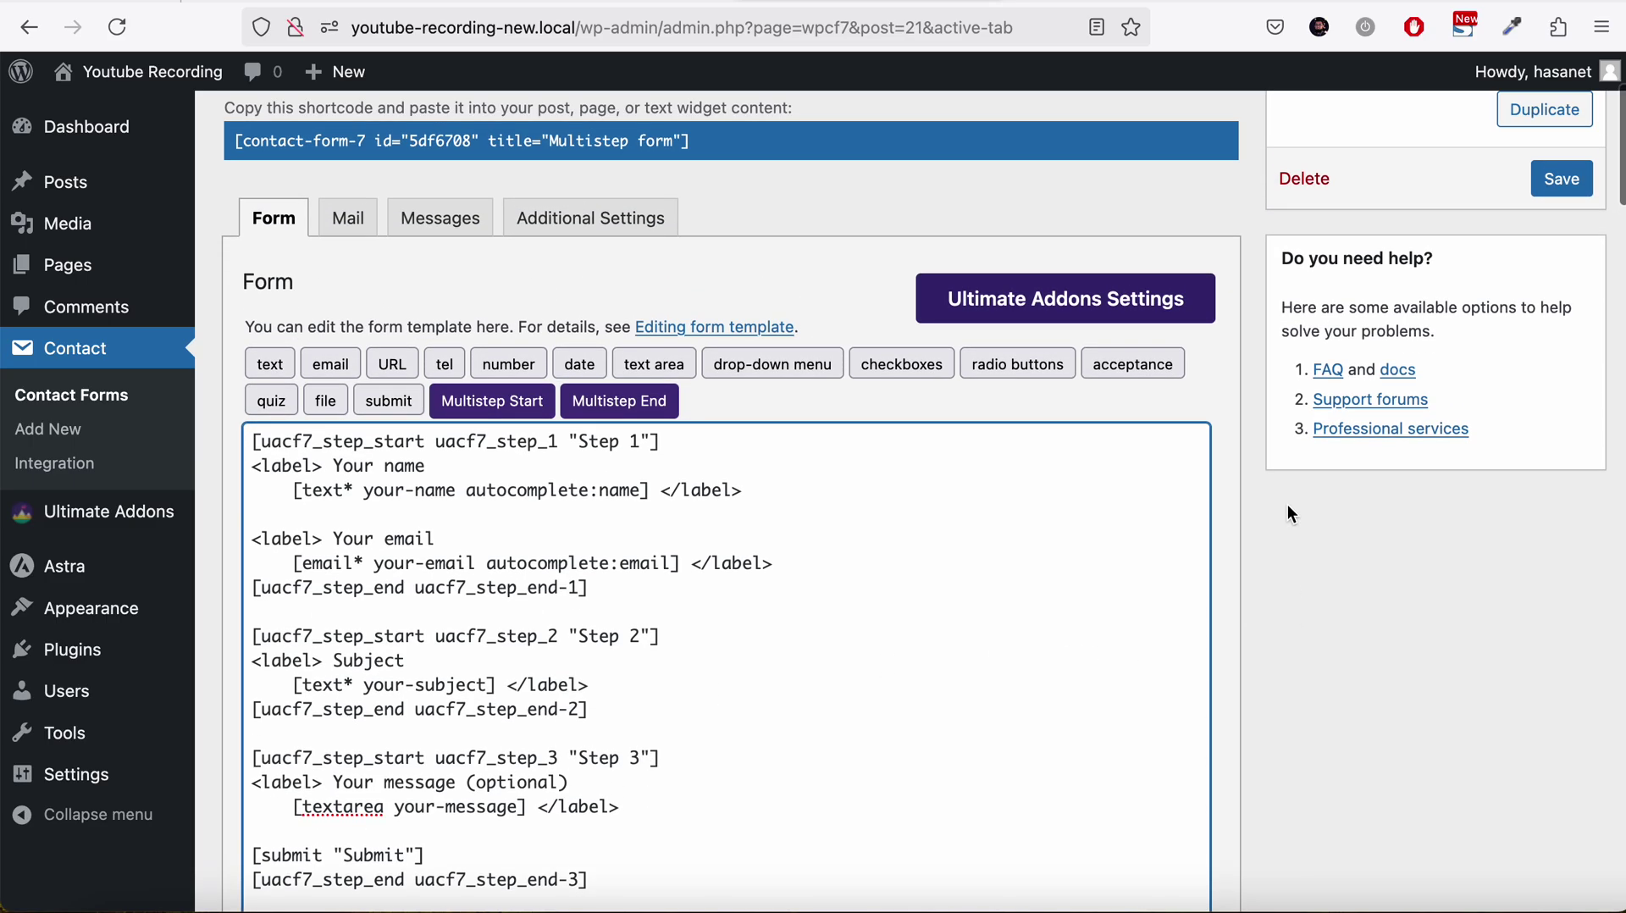
pyautogui.click(1560, 178)
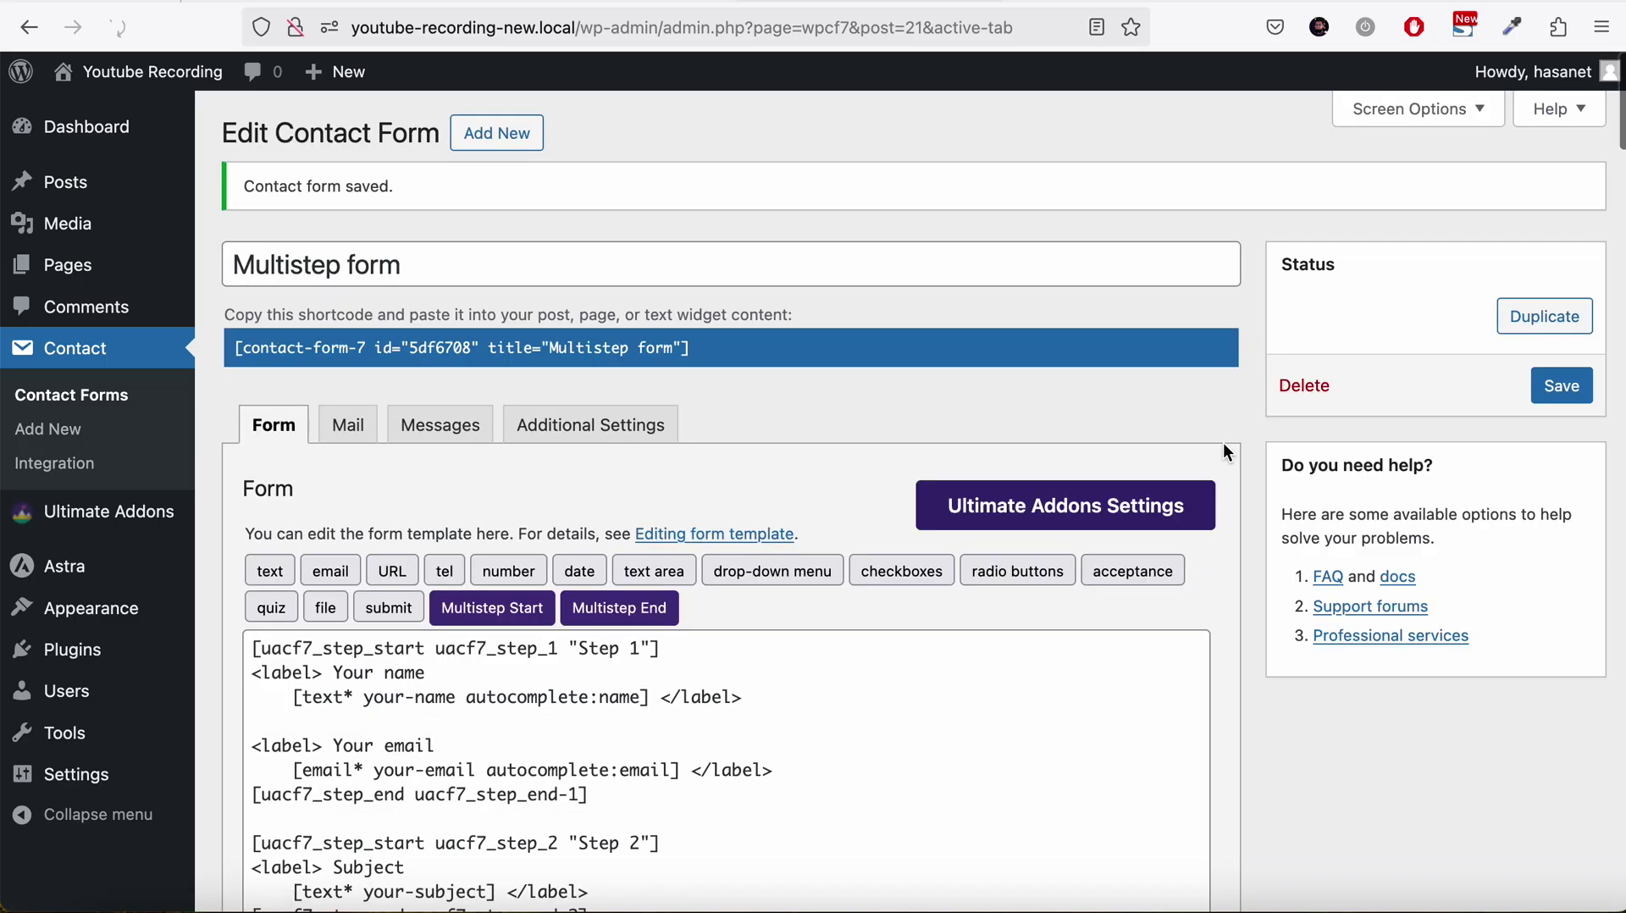
pyautogui.click(1101, 2)
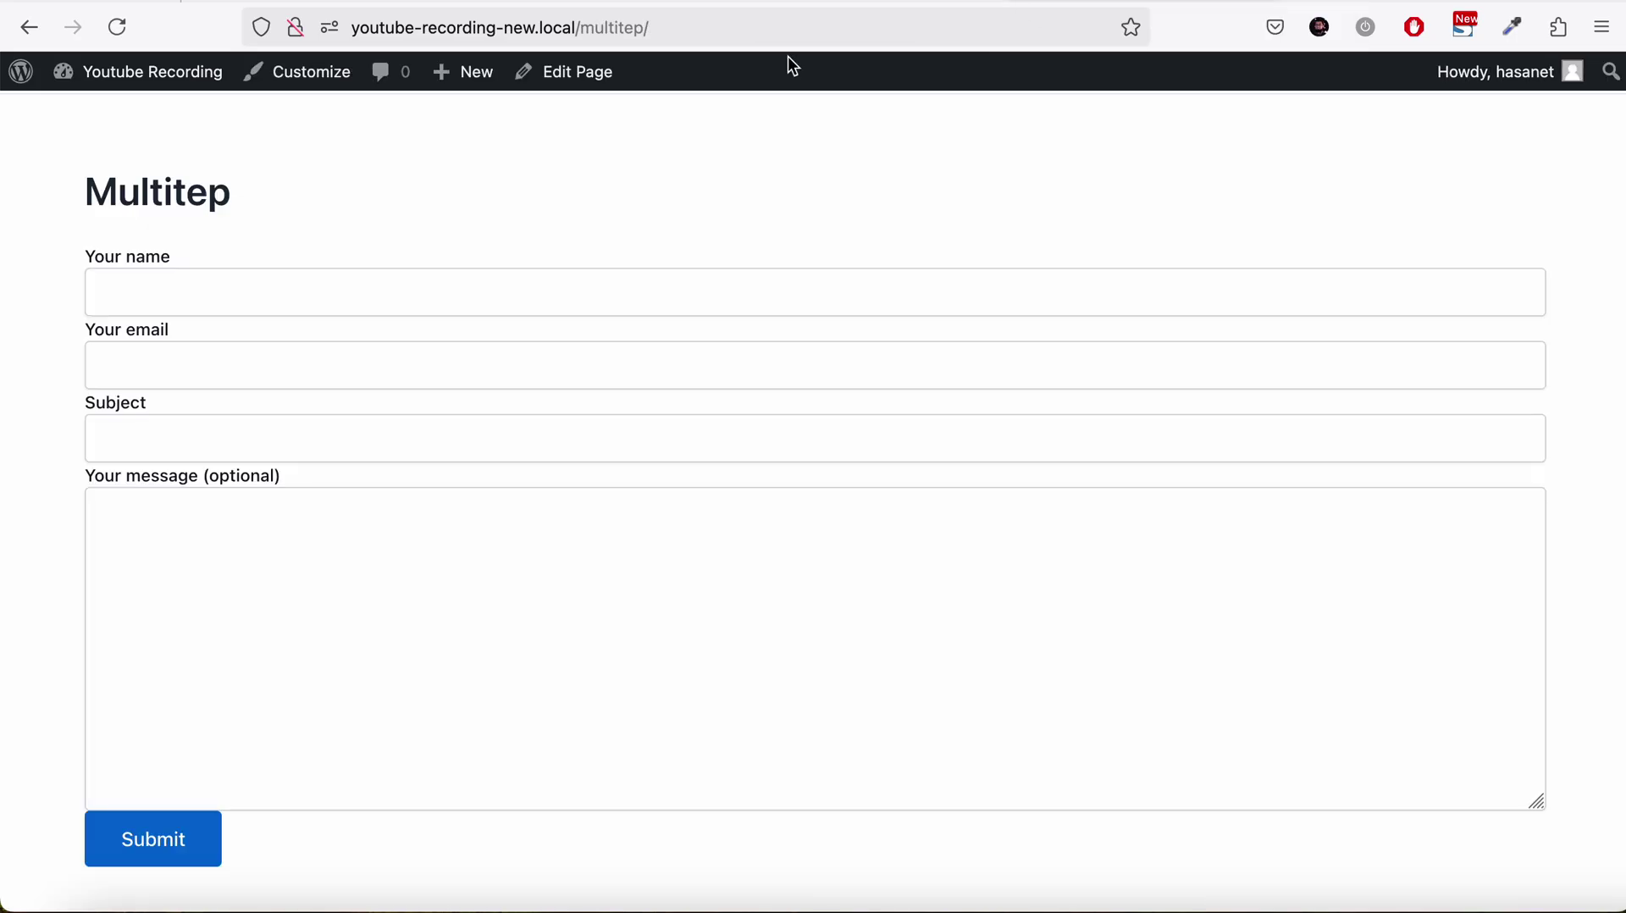
pyautogui.click(122, 24)
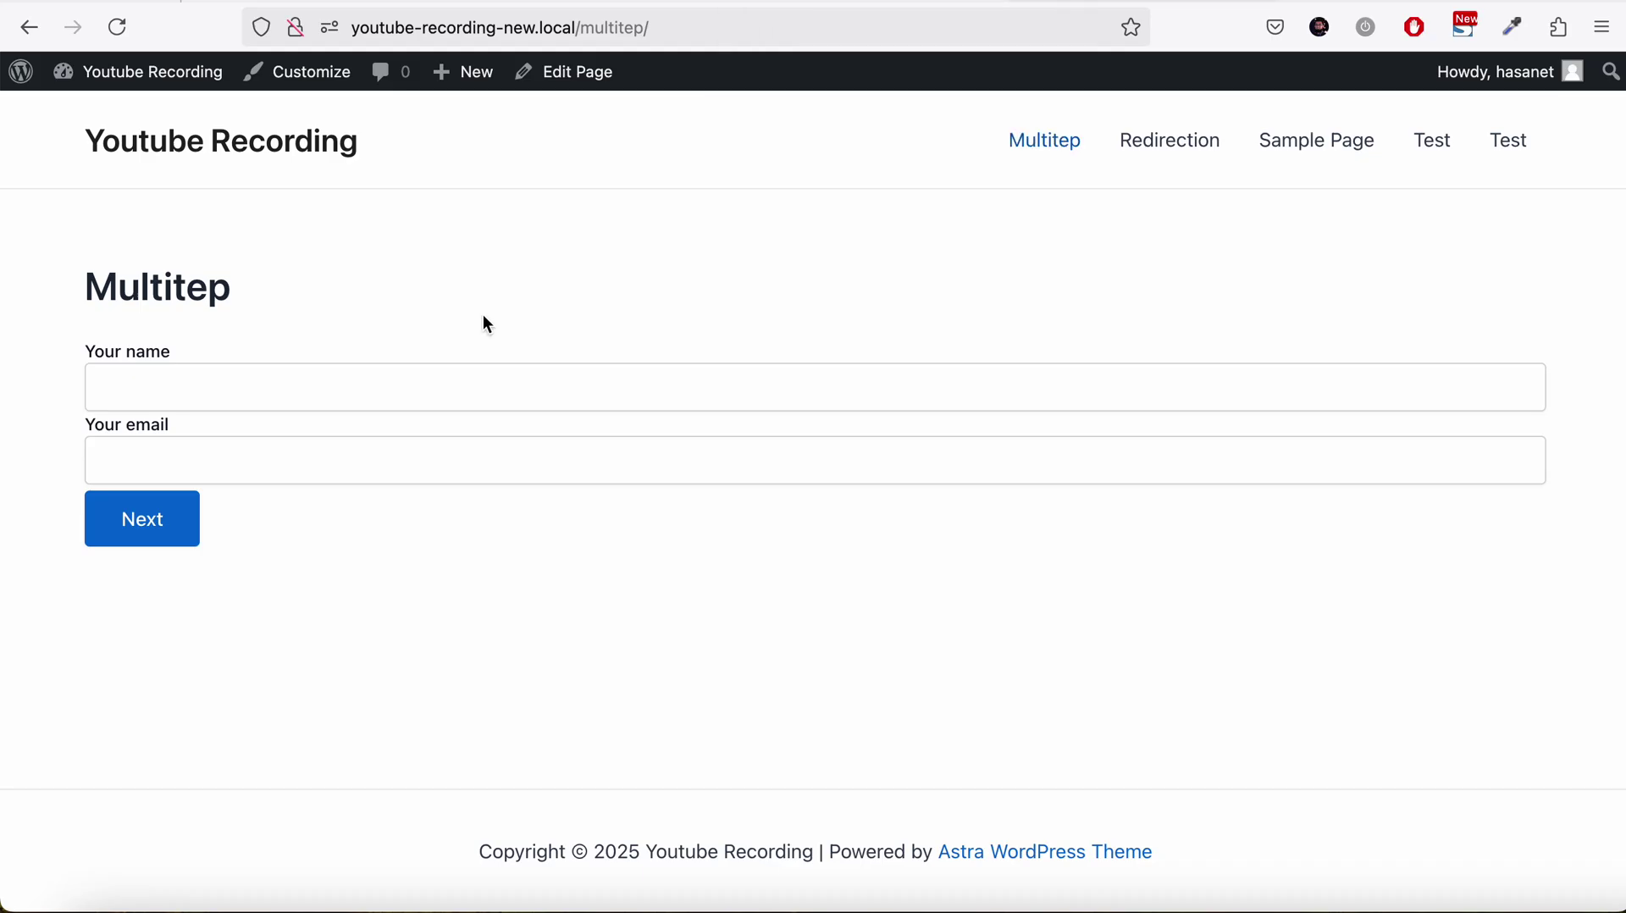
pyautogui.click(771, 0)
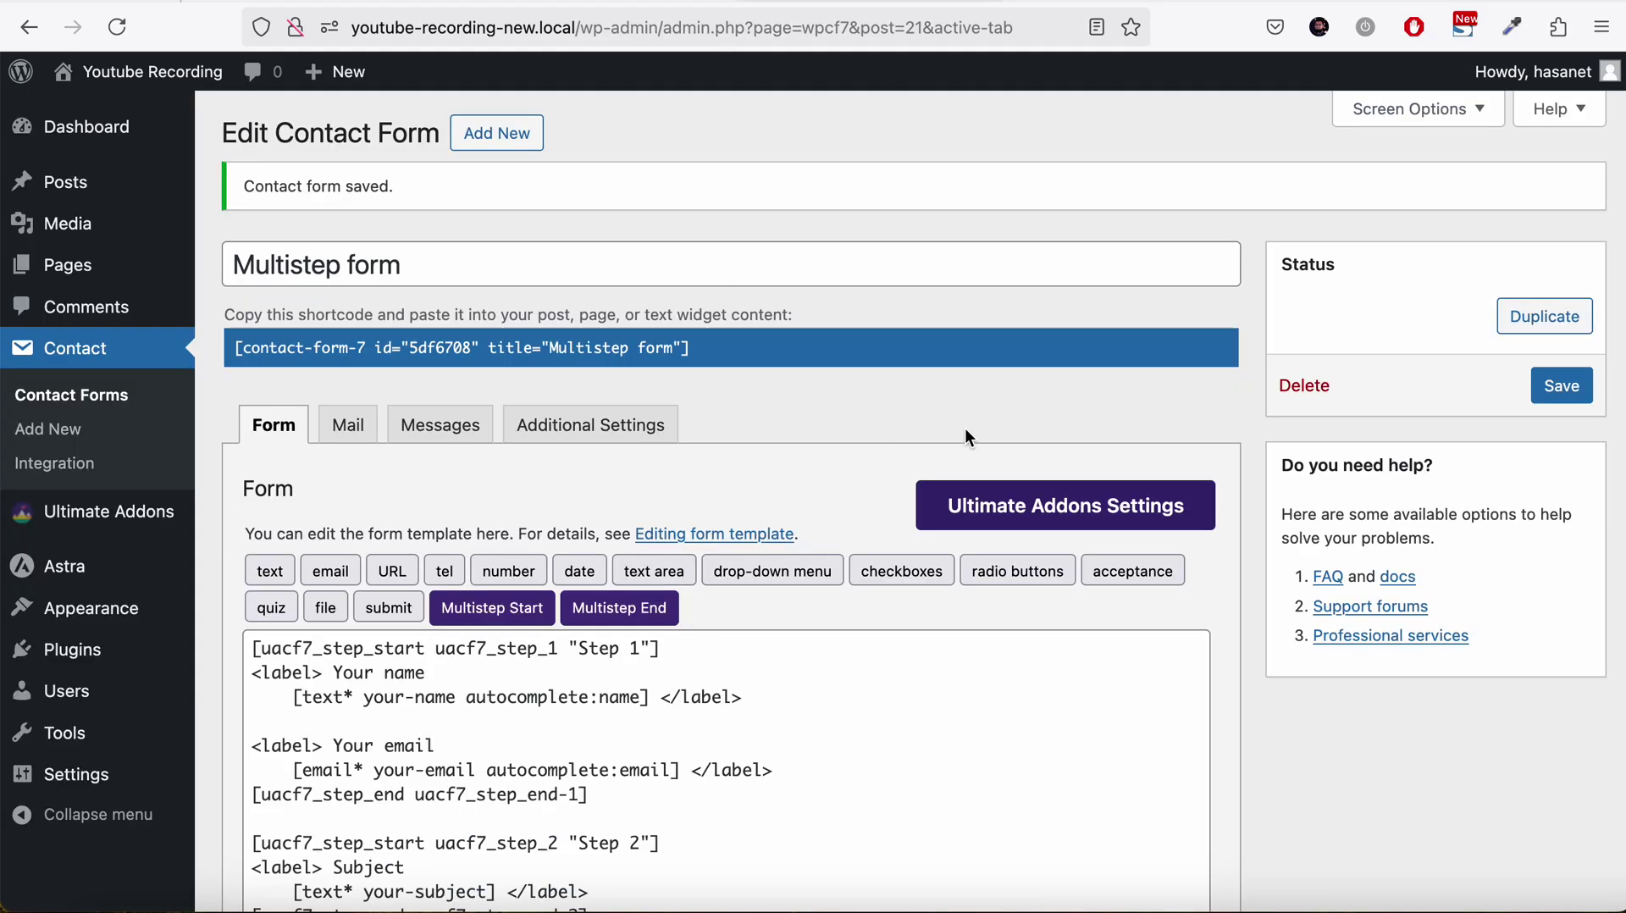
# Step: Set Enable Multistep and Enable Progressbar to Yes in Ultimate Addons Settings
pyautogui.click(1000, 526)
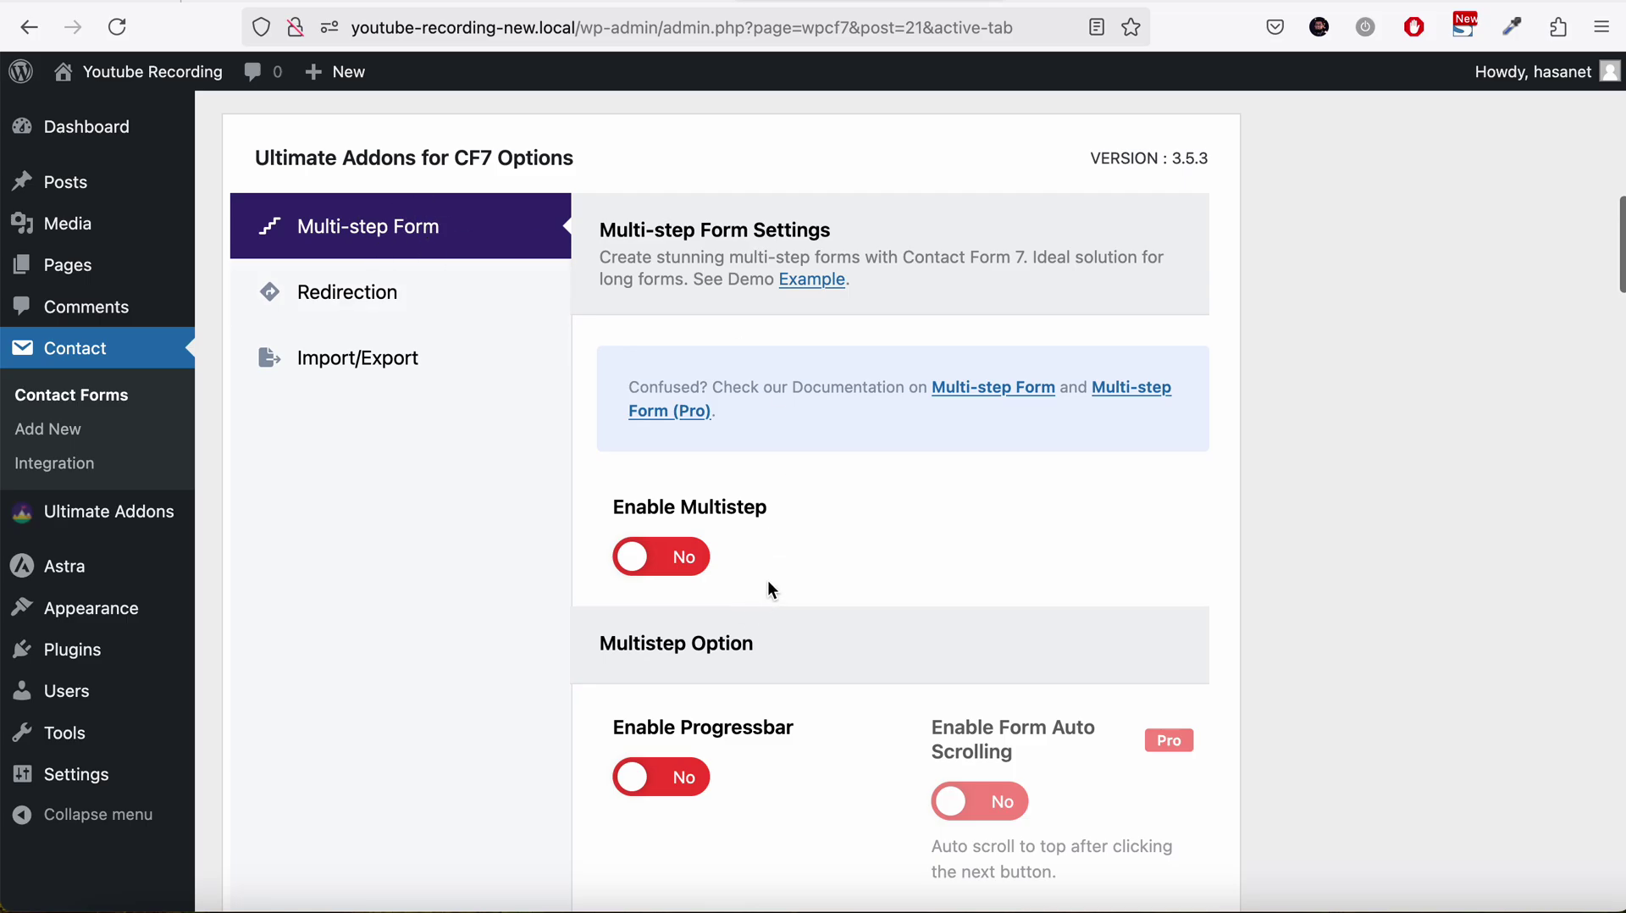
pyautogui.scroll(-3, 770, 590)
pyautogui.click(698, 399)
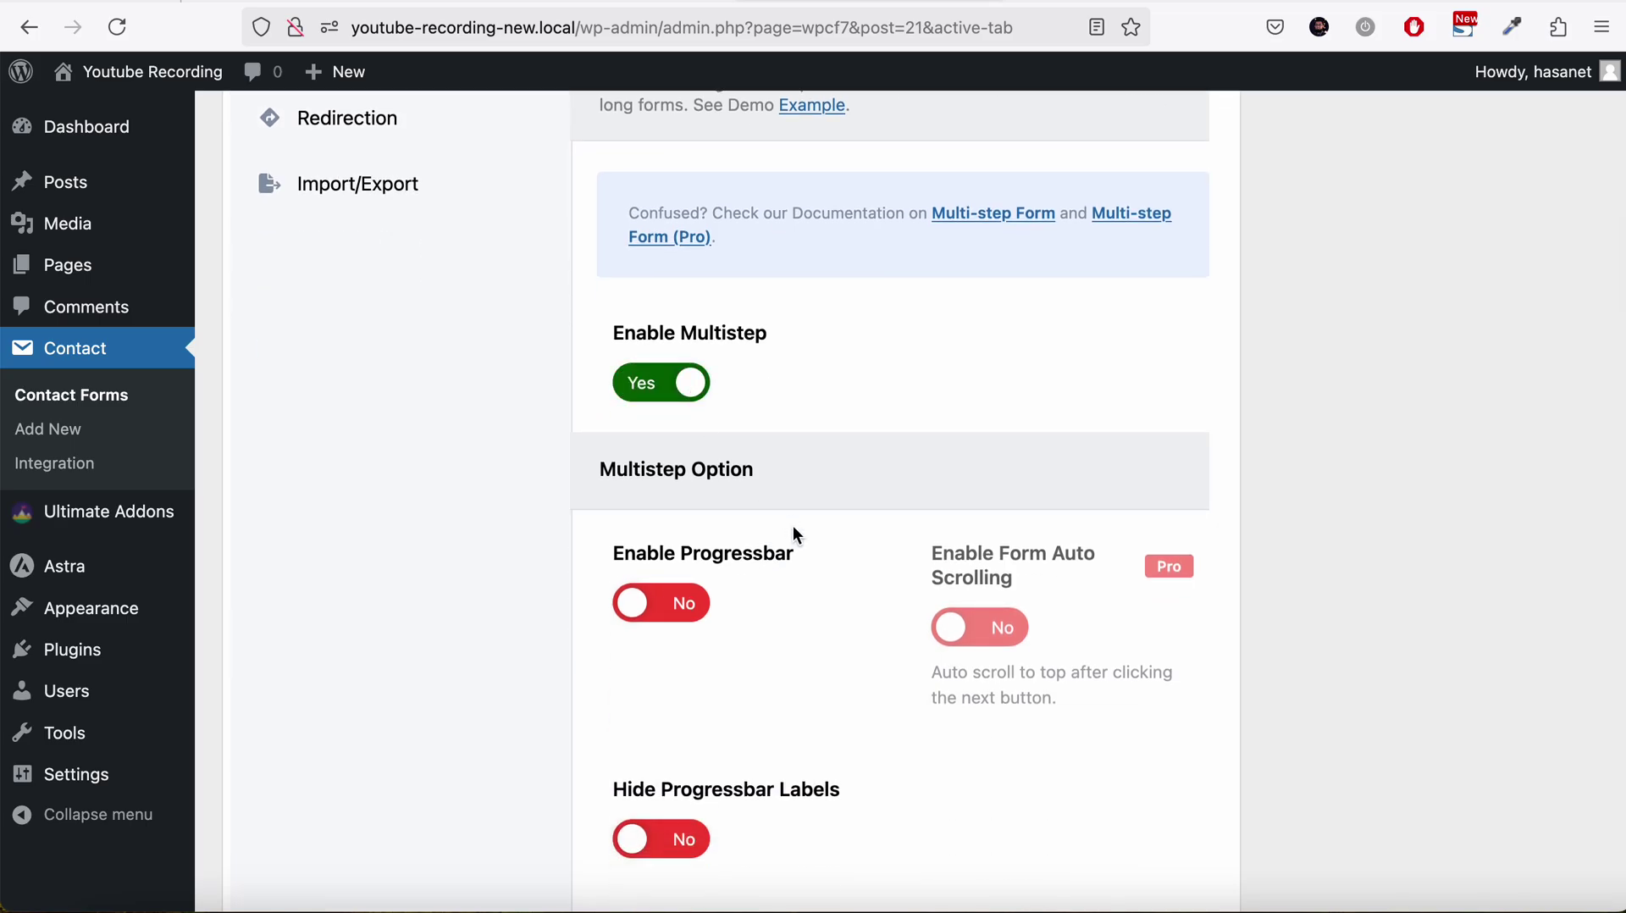
pyautogui.scroll(-2, 793, 525)
pyautogui.scroll(-3, 795, 532)
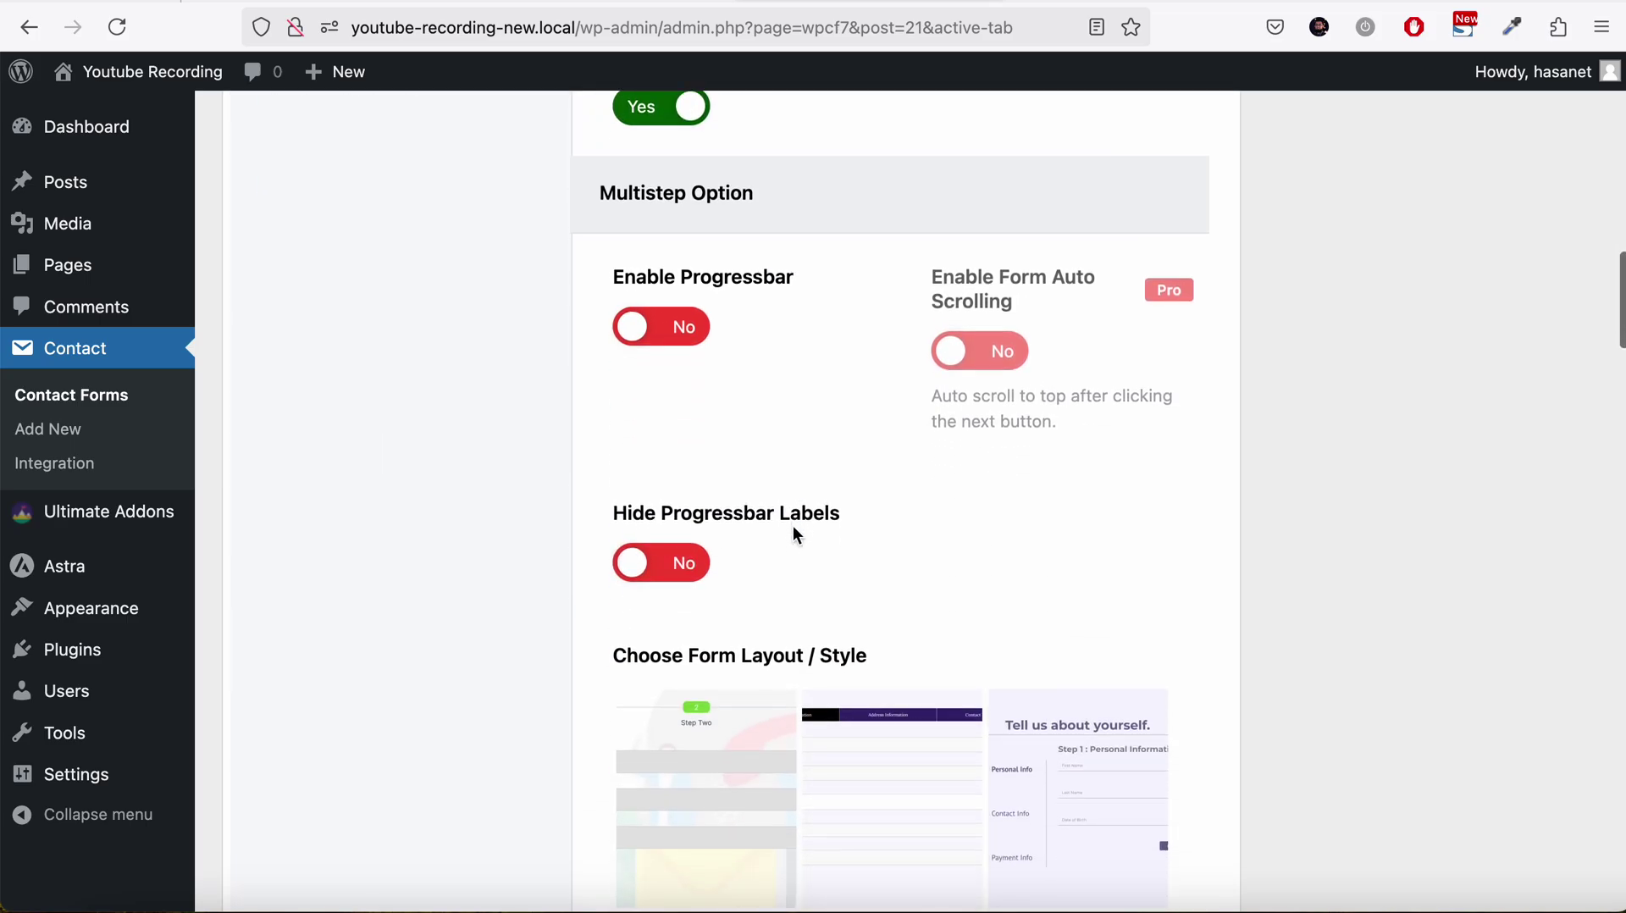
pyautogui.click(665, 338)
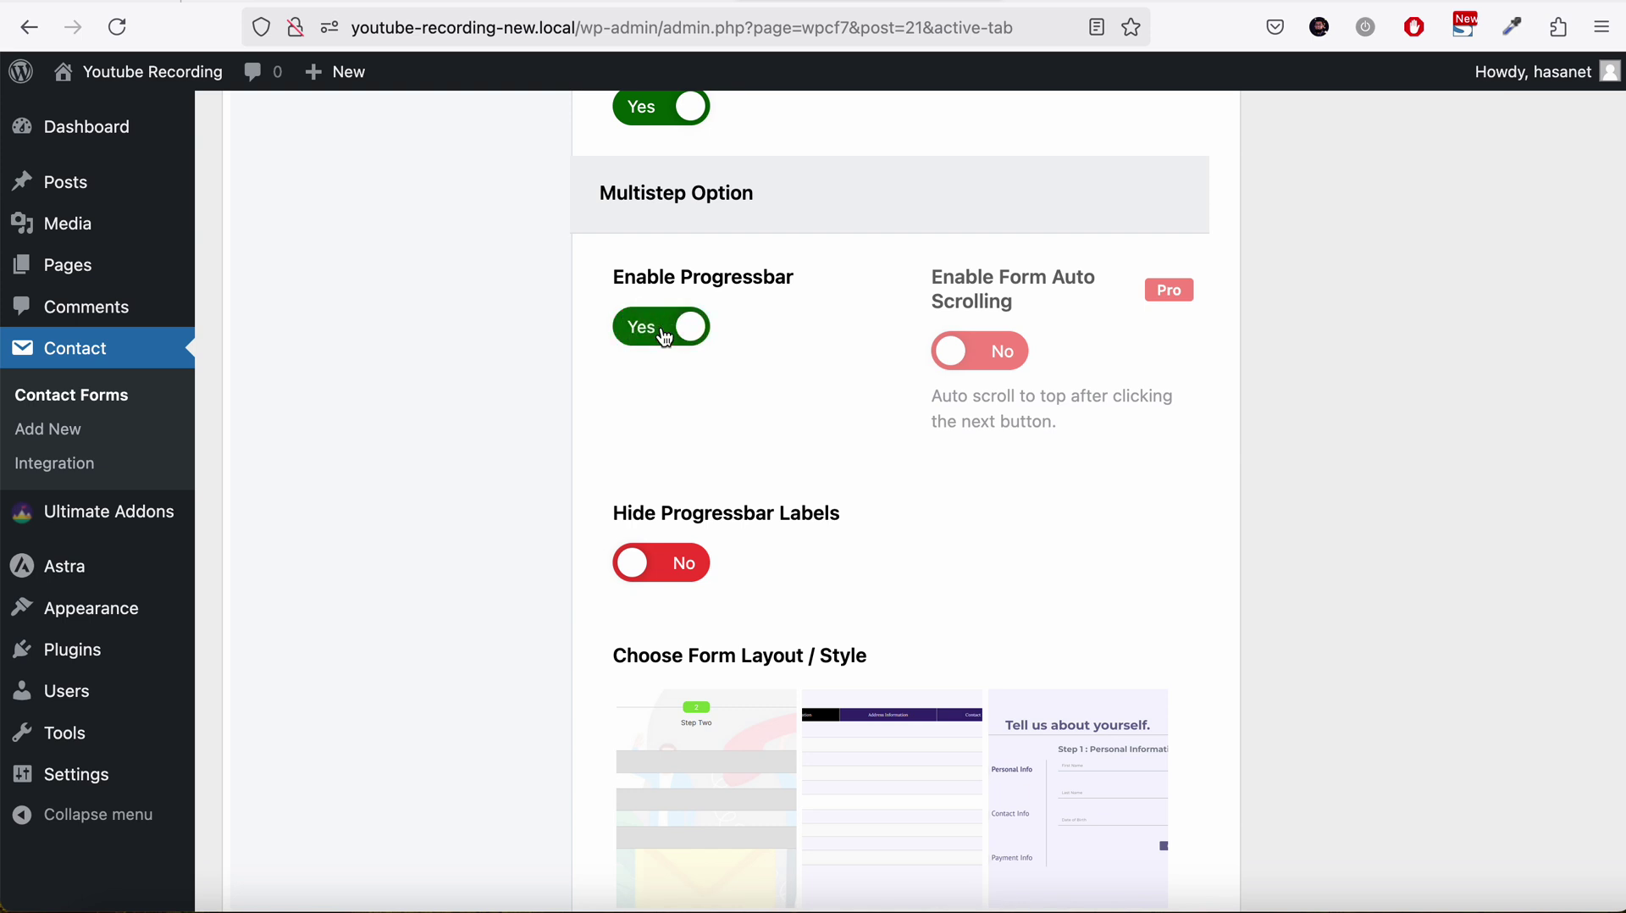
# Step: Choose the Default layout and review the progress bar and button styling options
pyautogui.scroll(-3, 665, 338)
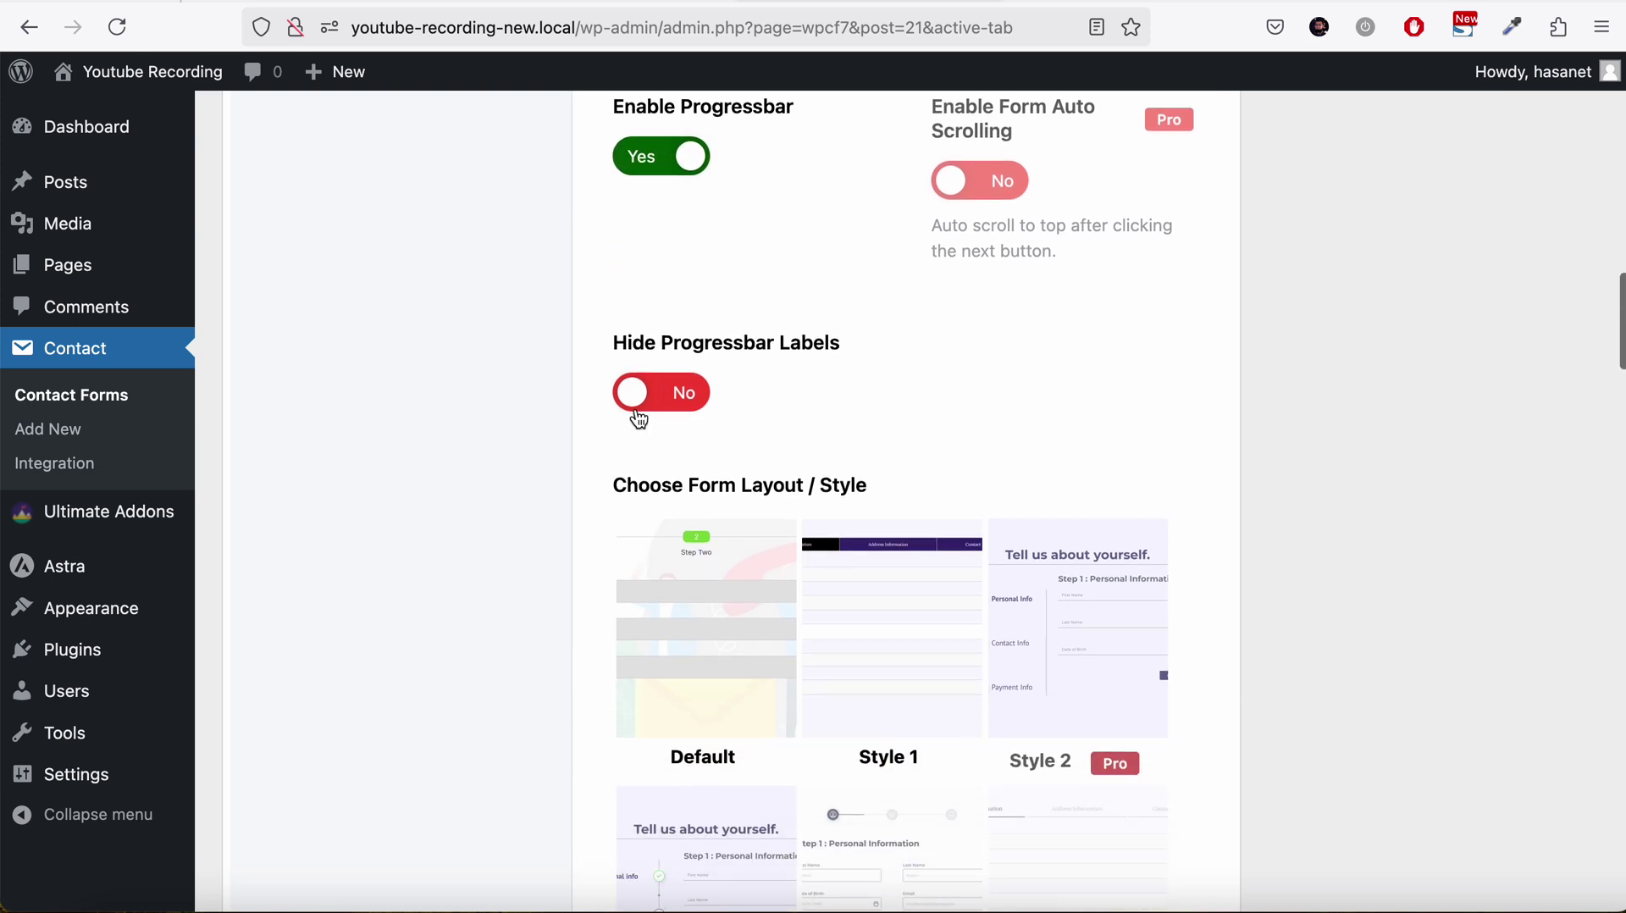
pyautogui.scroll(-2, 730, 390)
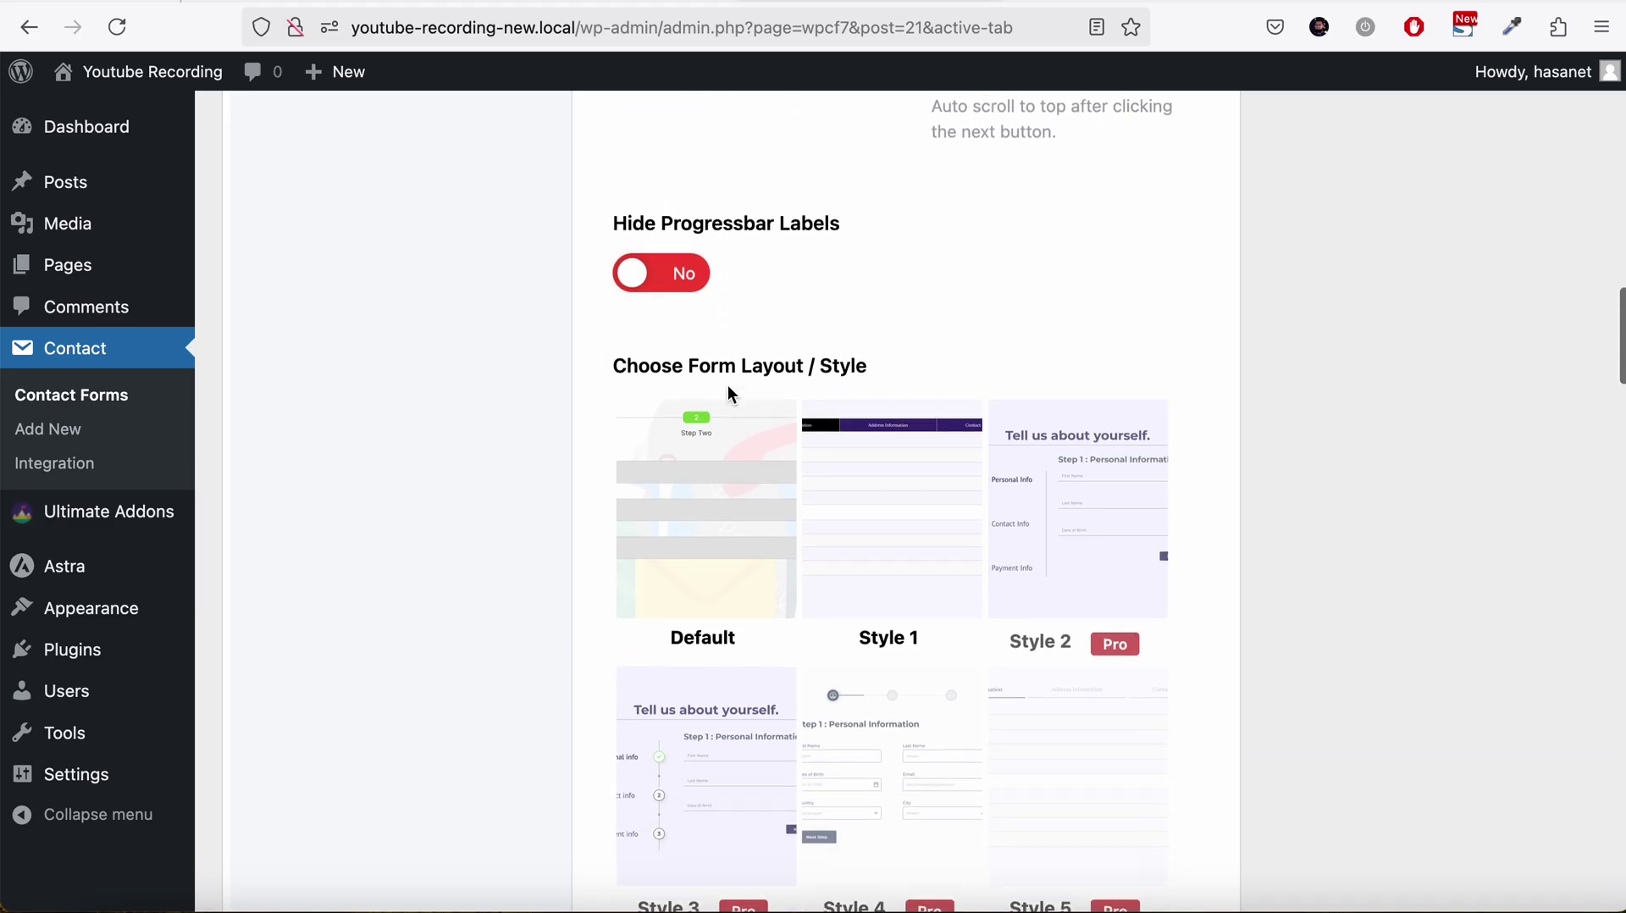
pyautogui.scroll(-3, 729, 392)
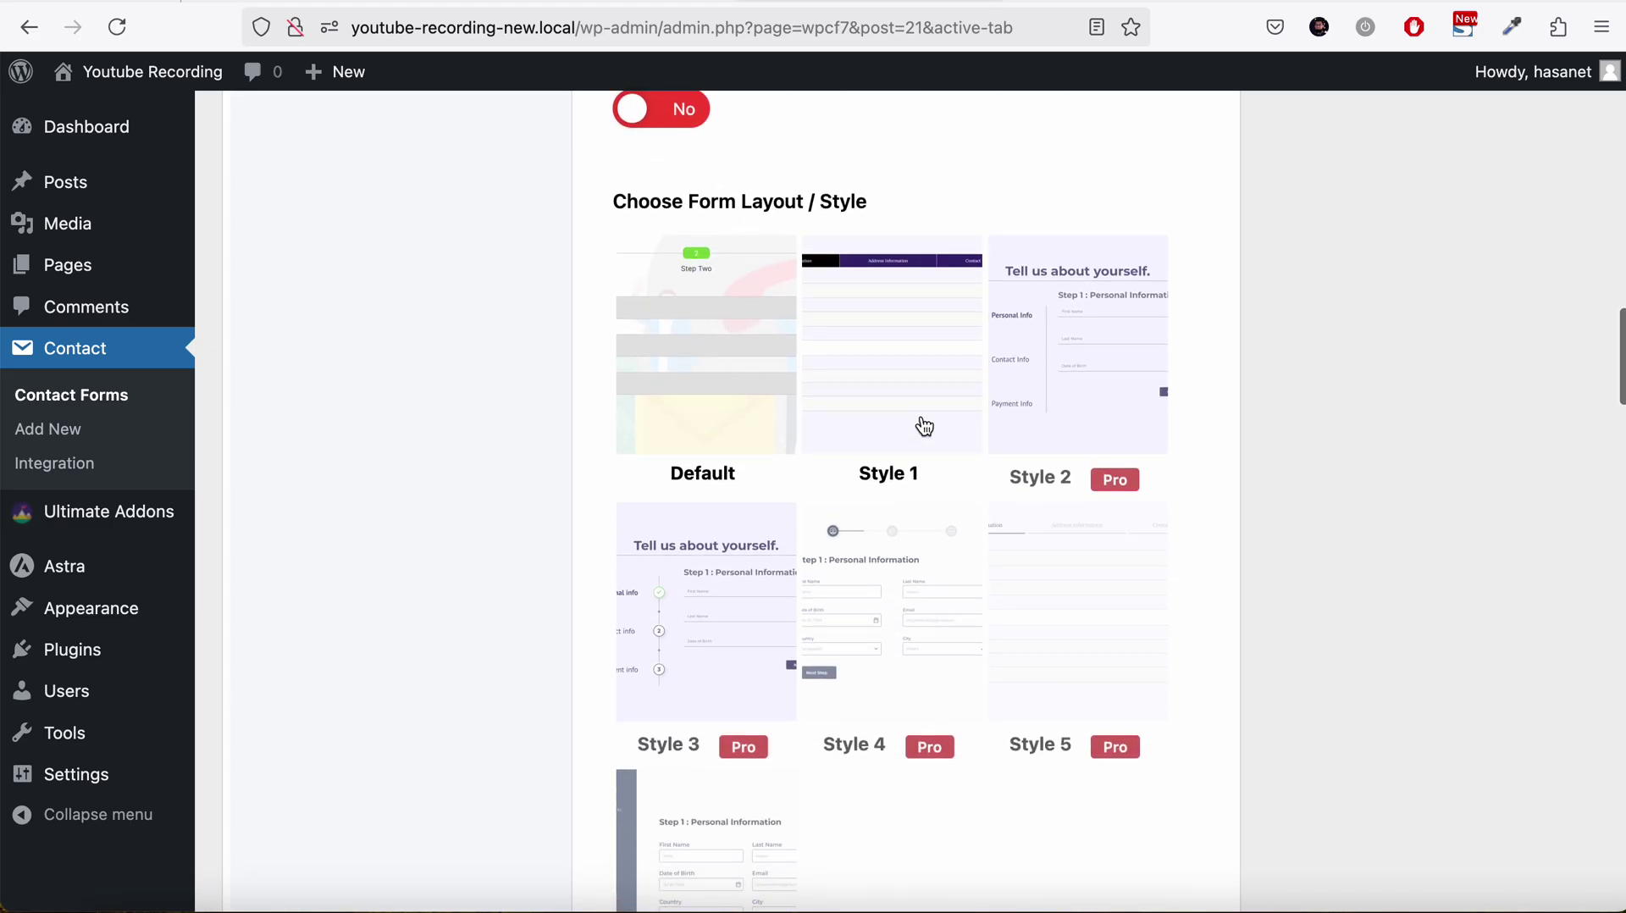
pyautogui.click(719, 432)
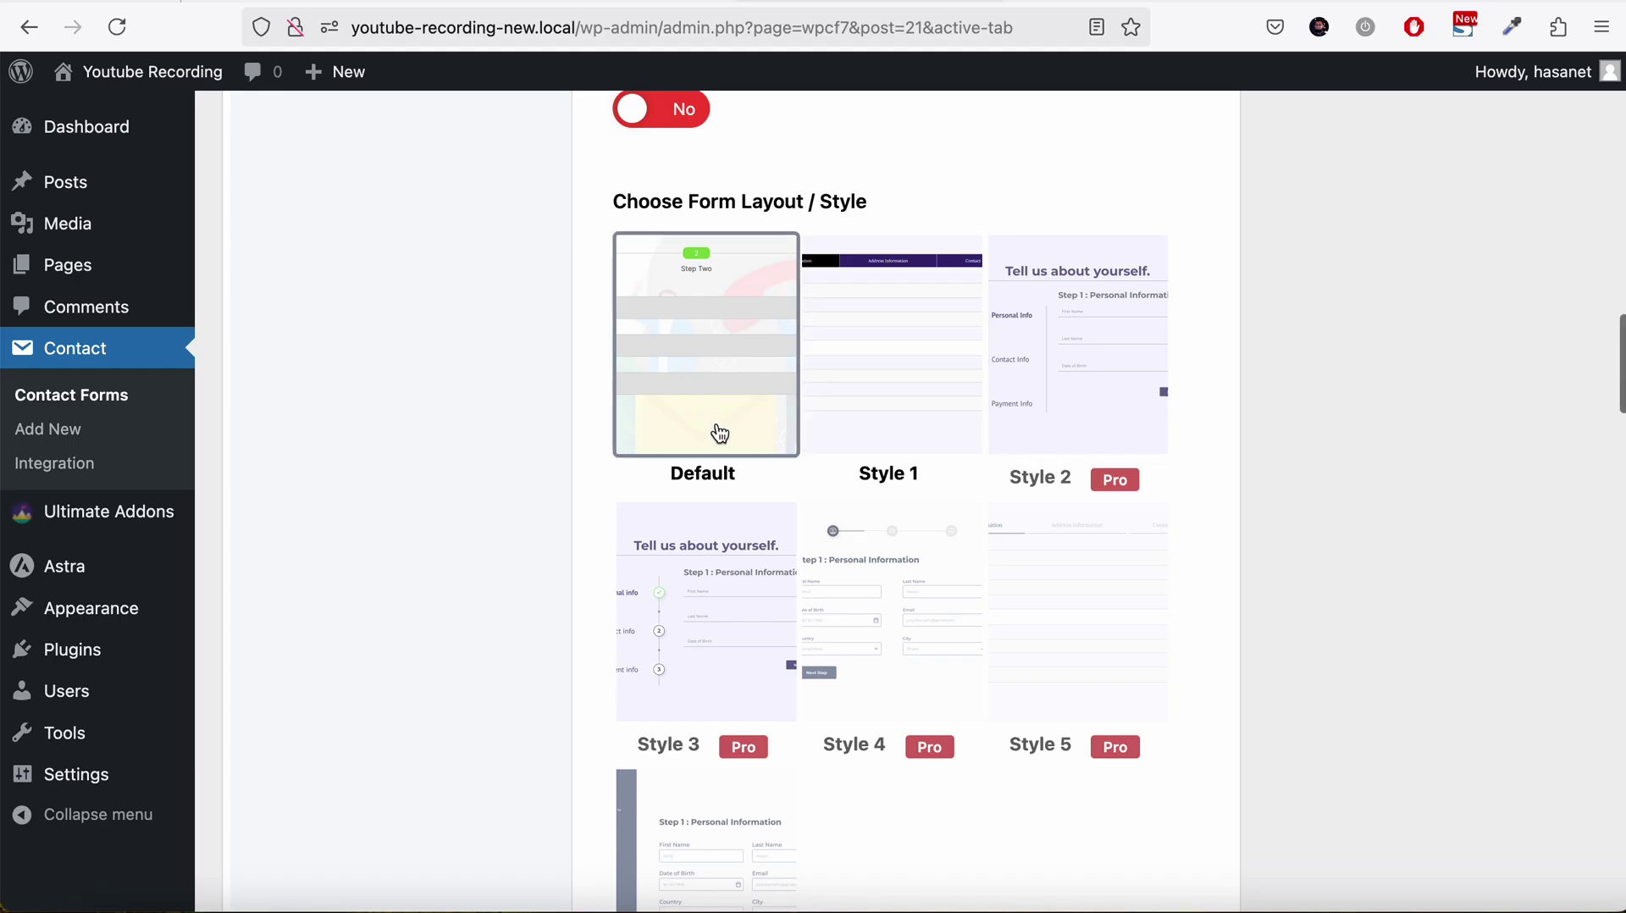
pyautogui.scroll(-2, 1048, 570)
pyautogui.scroll(-6, 1048, 574)
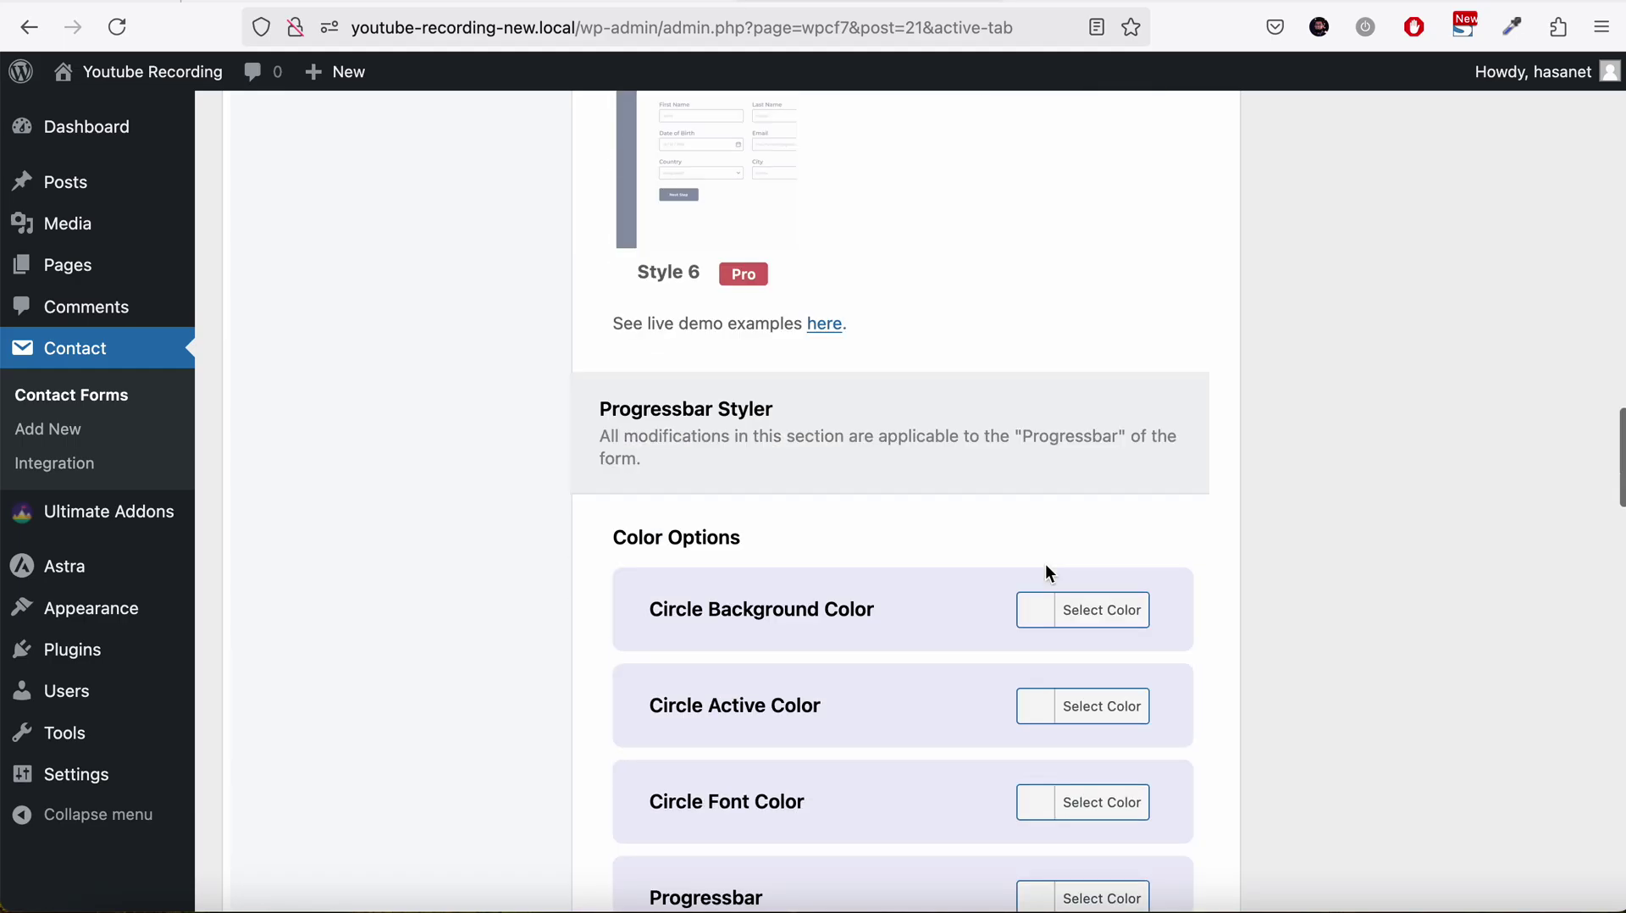
pyautogui.scroll(-1, 1049, 574)
pyautogui.scroll(-3, 1048, 573)
pyautogui.scroll(-3, 1048, 573)
pyautogui.scroll(-1, 1049, 575)
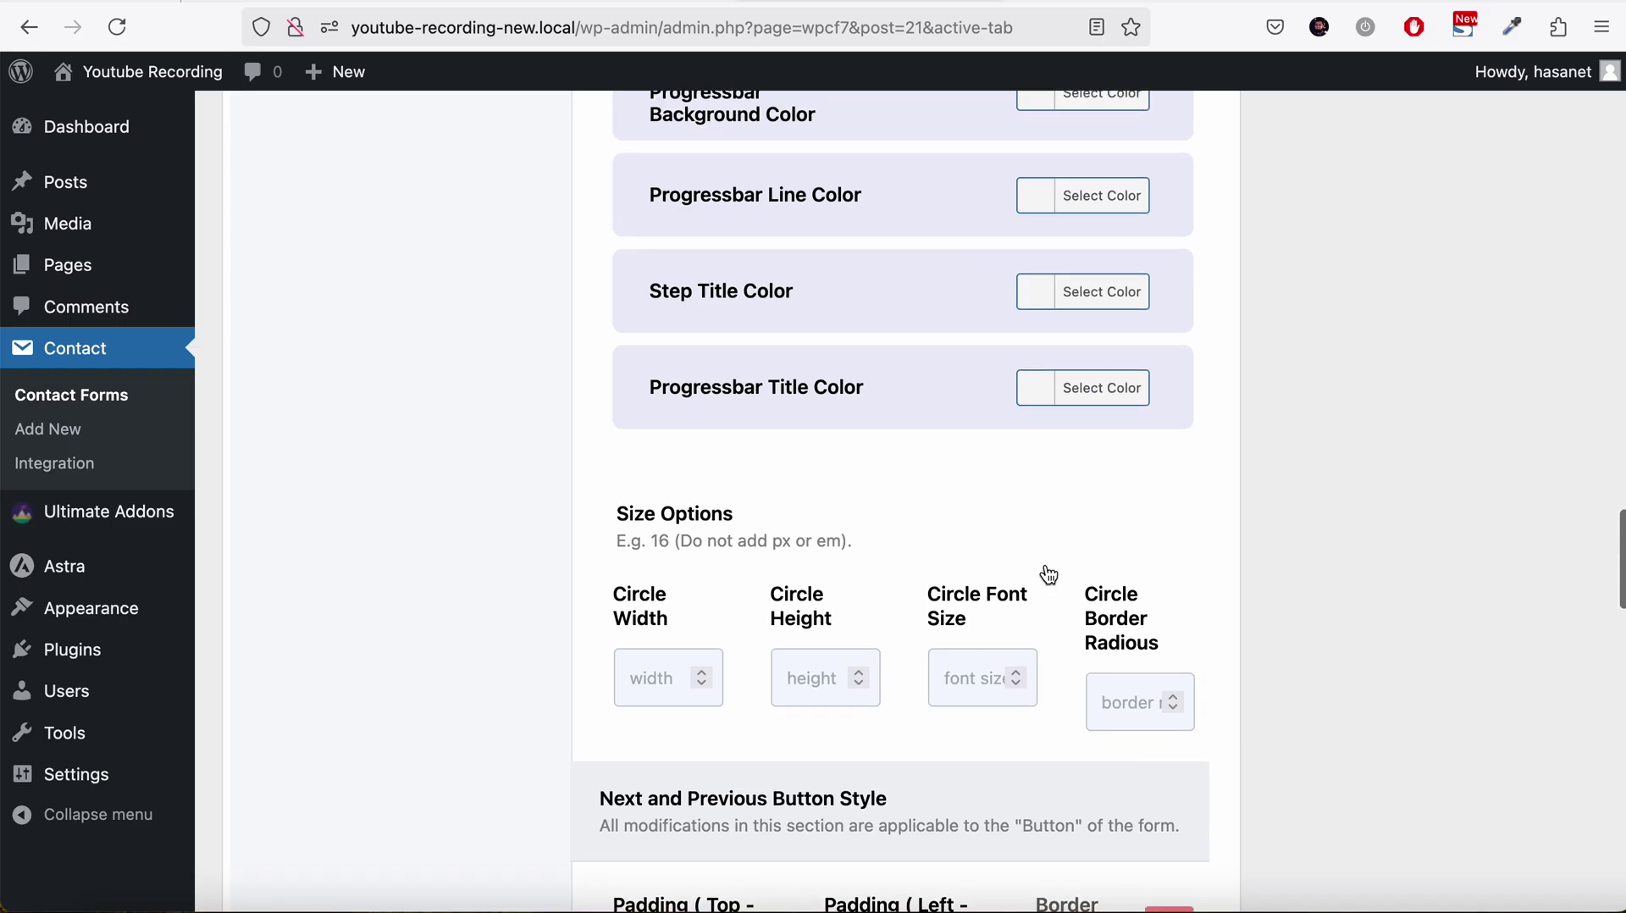
pyautogui.scroll(10, 1048, 575)
pyautogui.scroll(-5, 1048, 575)
pyautogui.scroll(-12, 1049, 575)
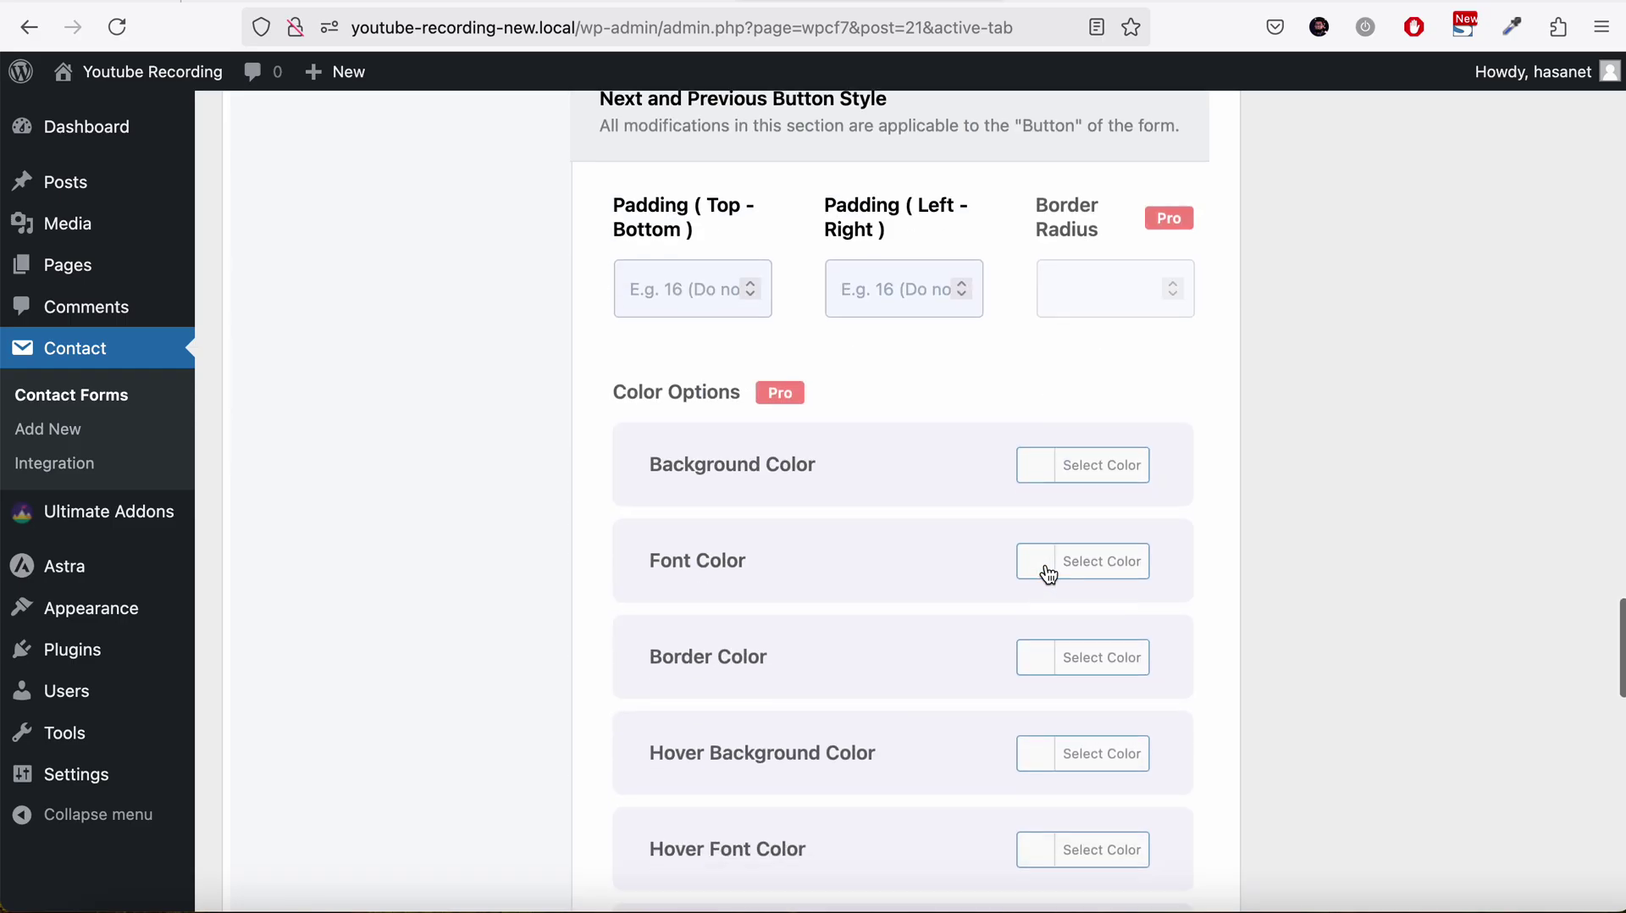
pyautogui.scroll(2, 1045, 562)
pyautogui.scroll(12, 1045, 562)
pyautogui.scroll(15, 1045, 562)
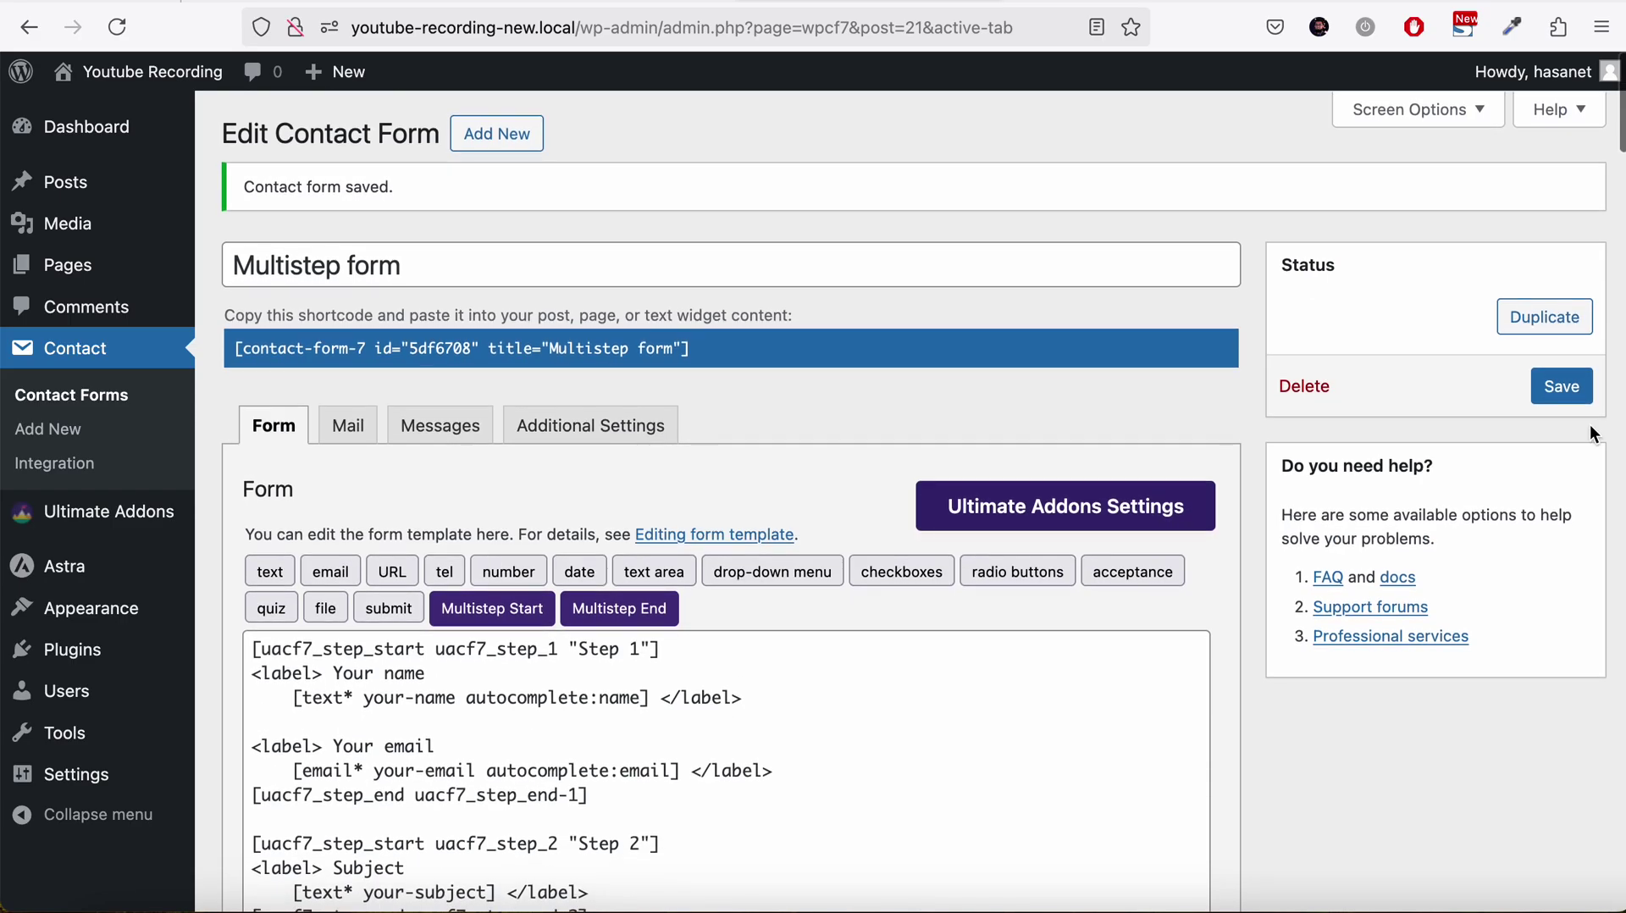
# Step: Save the form, reload the live page, and fill Step 1 with name John and an email
pyautogui.click(1568, 387)
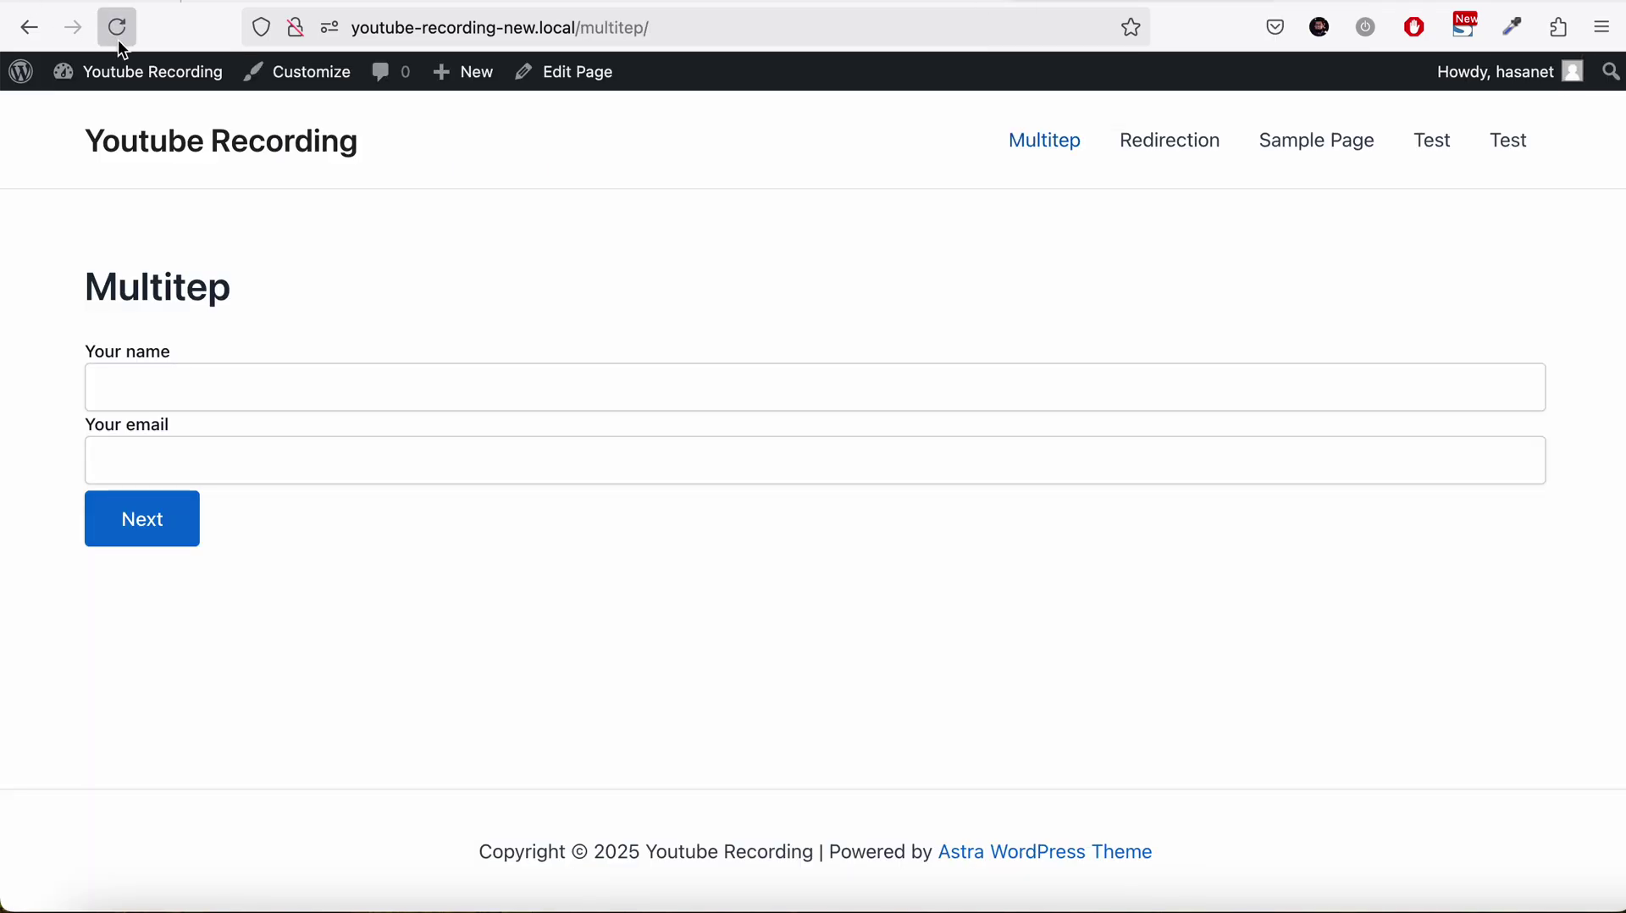
pyautogui.click(118, 39)
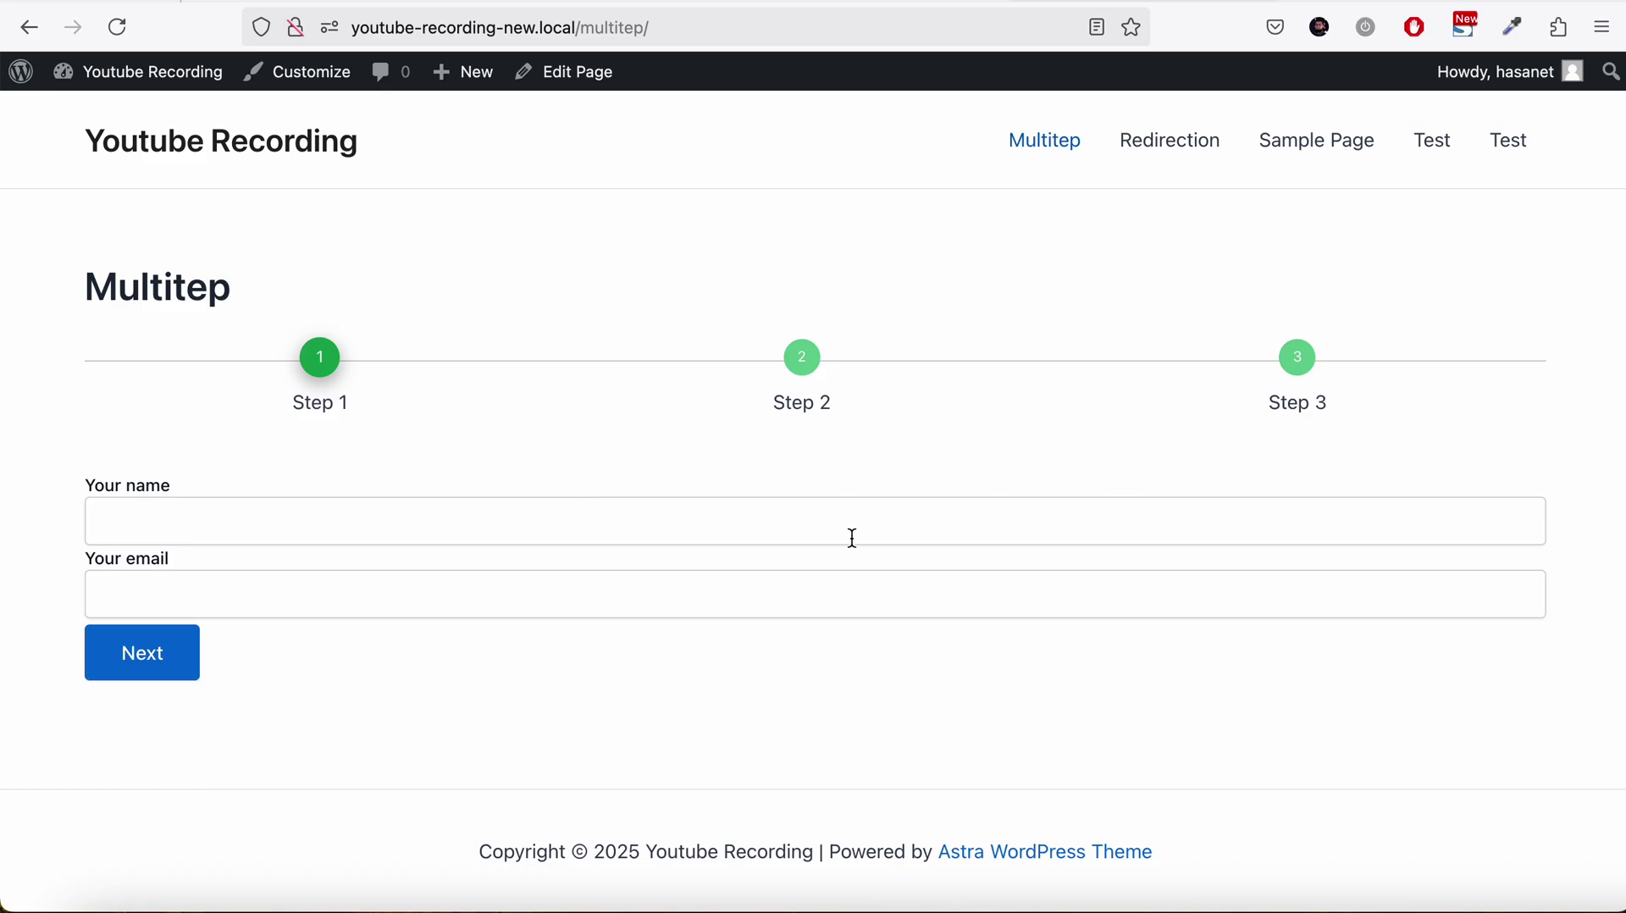
pyautogui.click(399, 540)
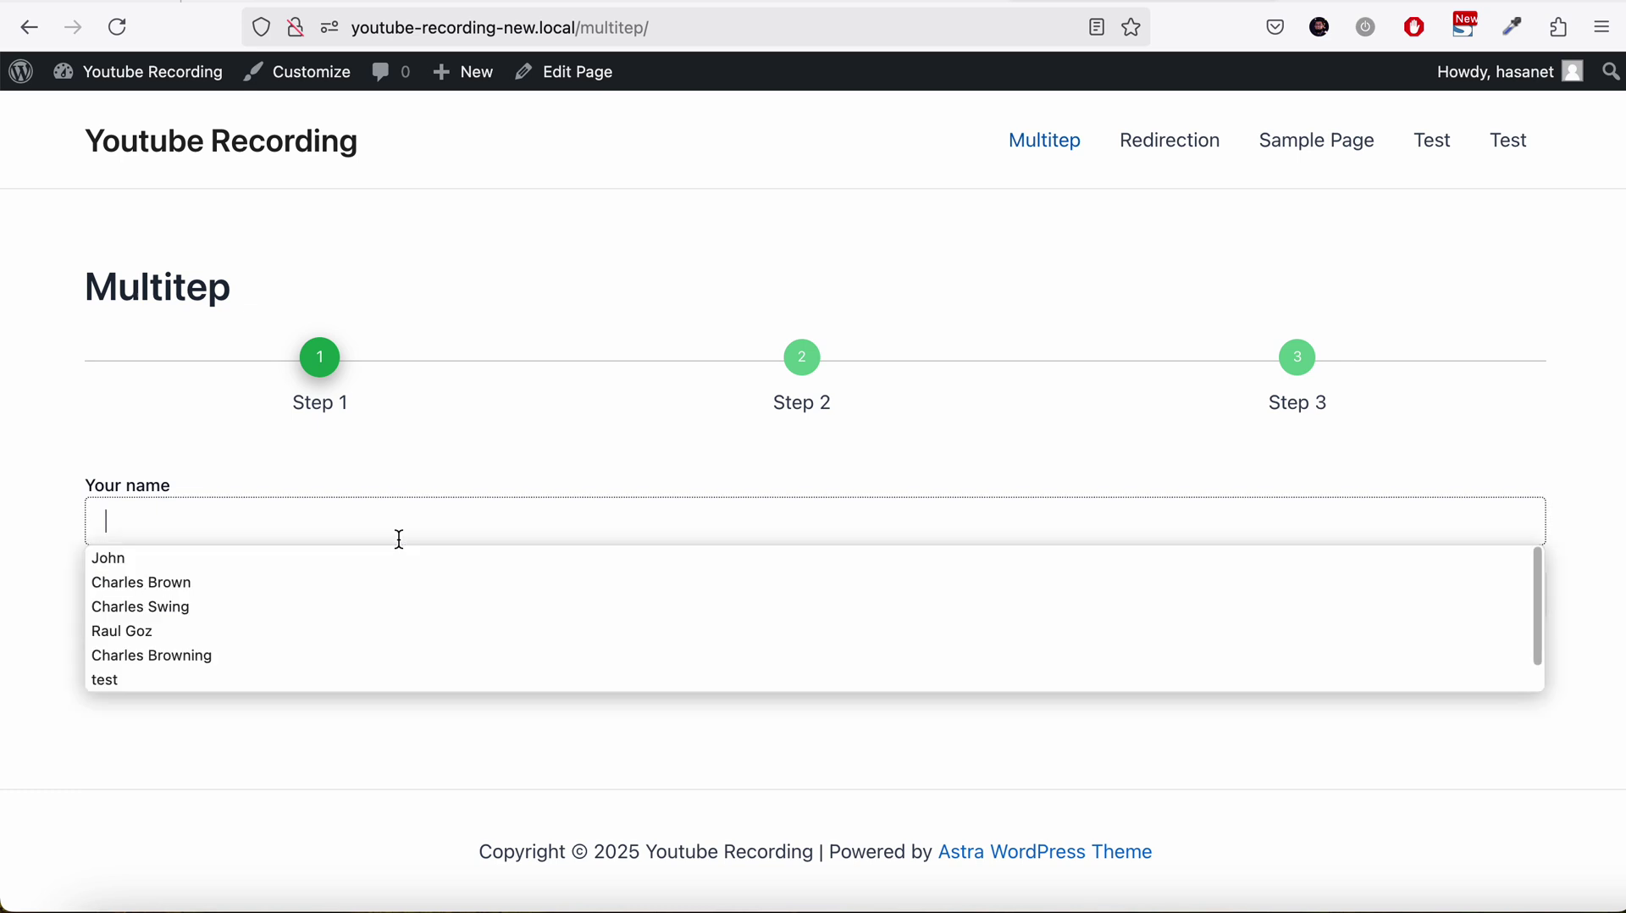
pyautogui.click(354, 569)
pyautogui.click(343, 598)
pyautogui.click(334, 633)
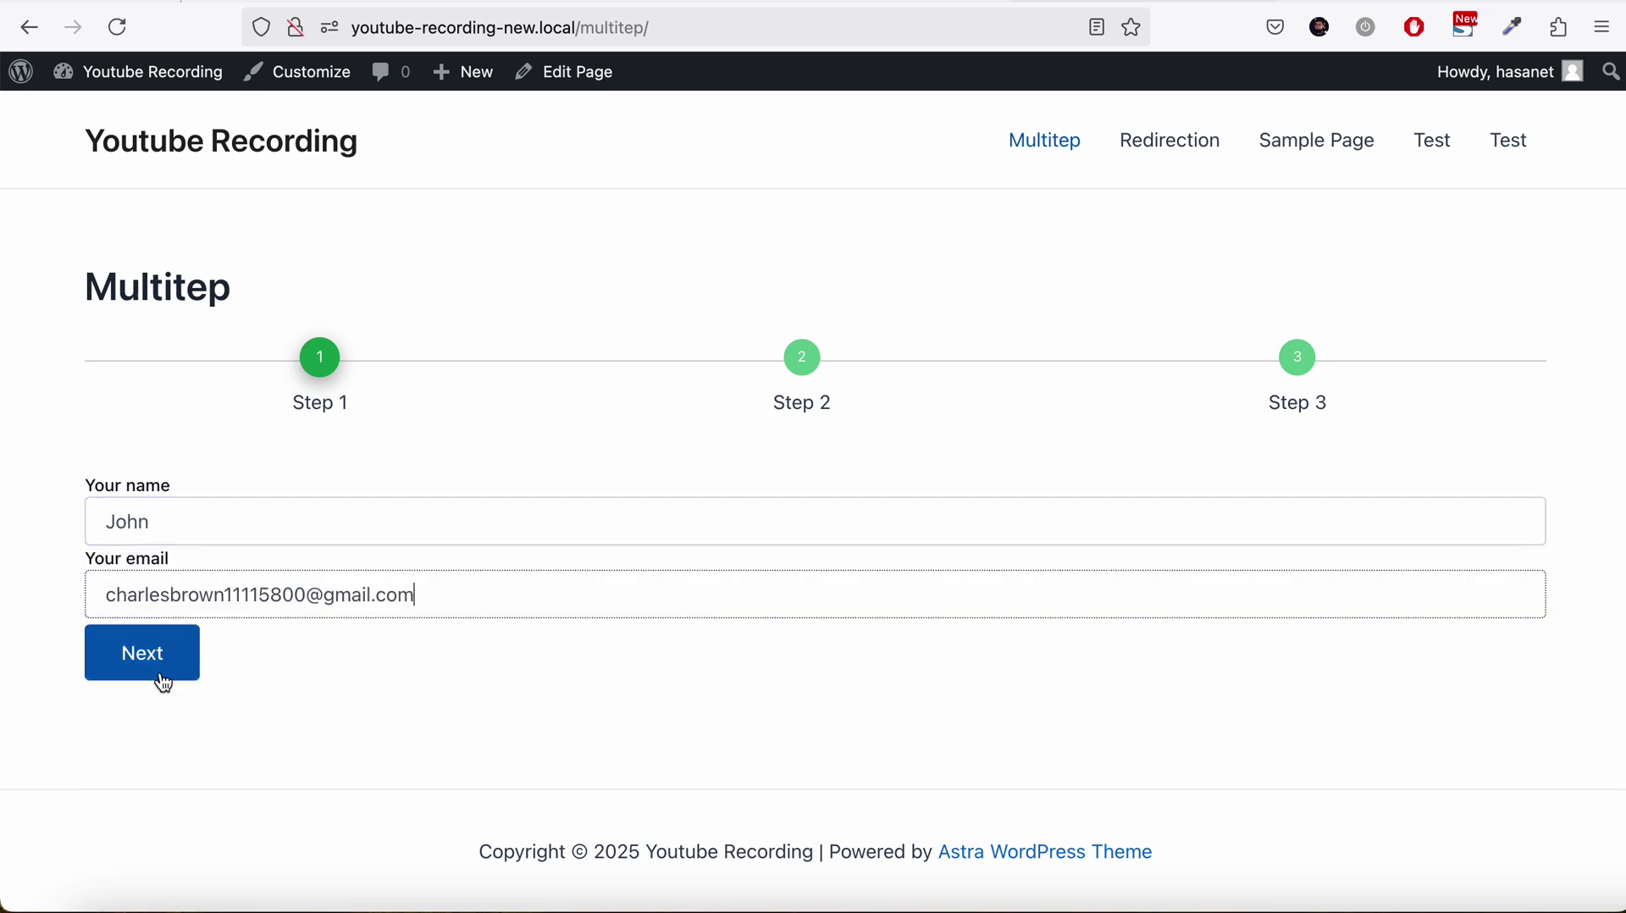
pyautogui.click(160, 675)
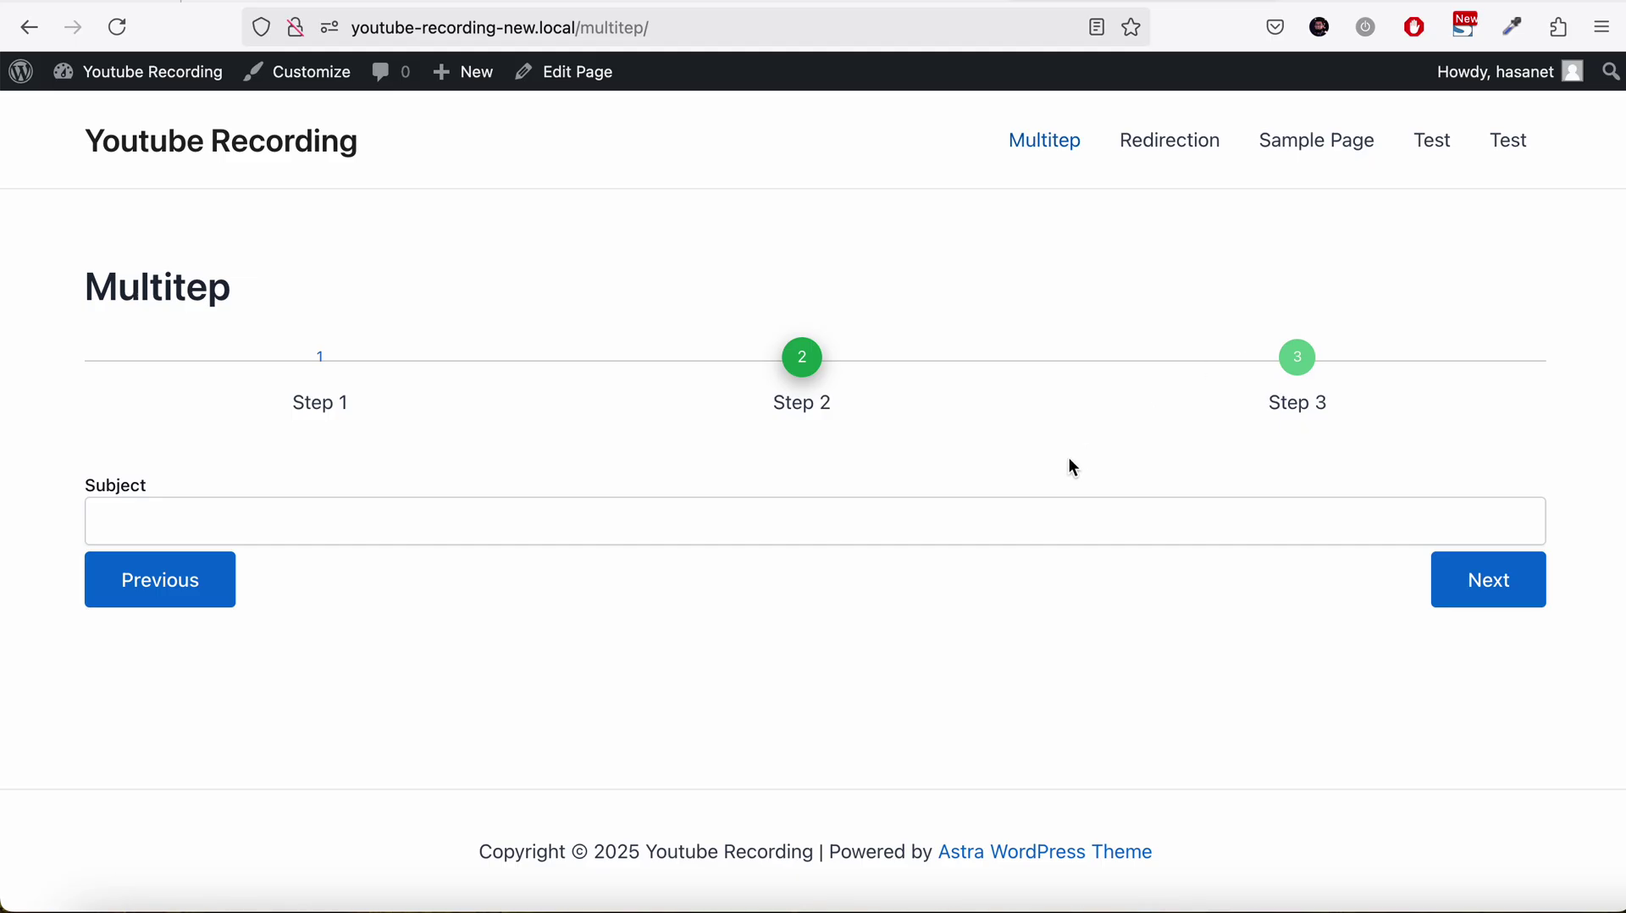
# Step: Enter subject 'This is a subject' and message 'hfj', then submit the form
pyautogui.click(953, 524)
pyautogui.click(827, 558)
pyautogui.write('This is a subject')
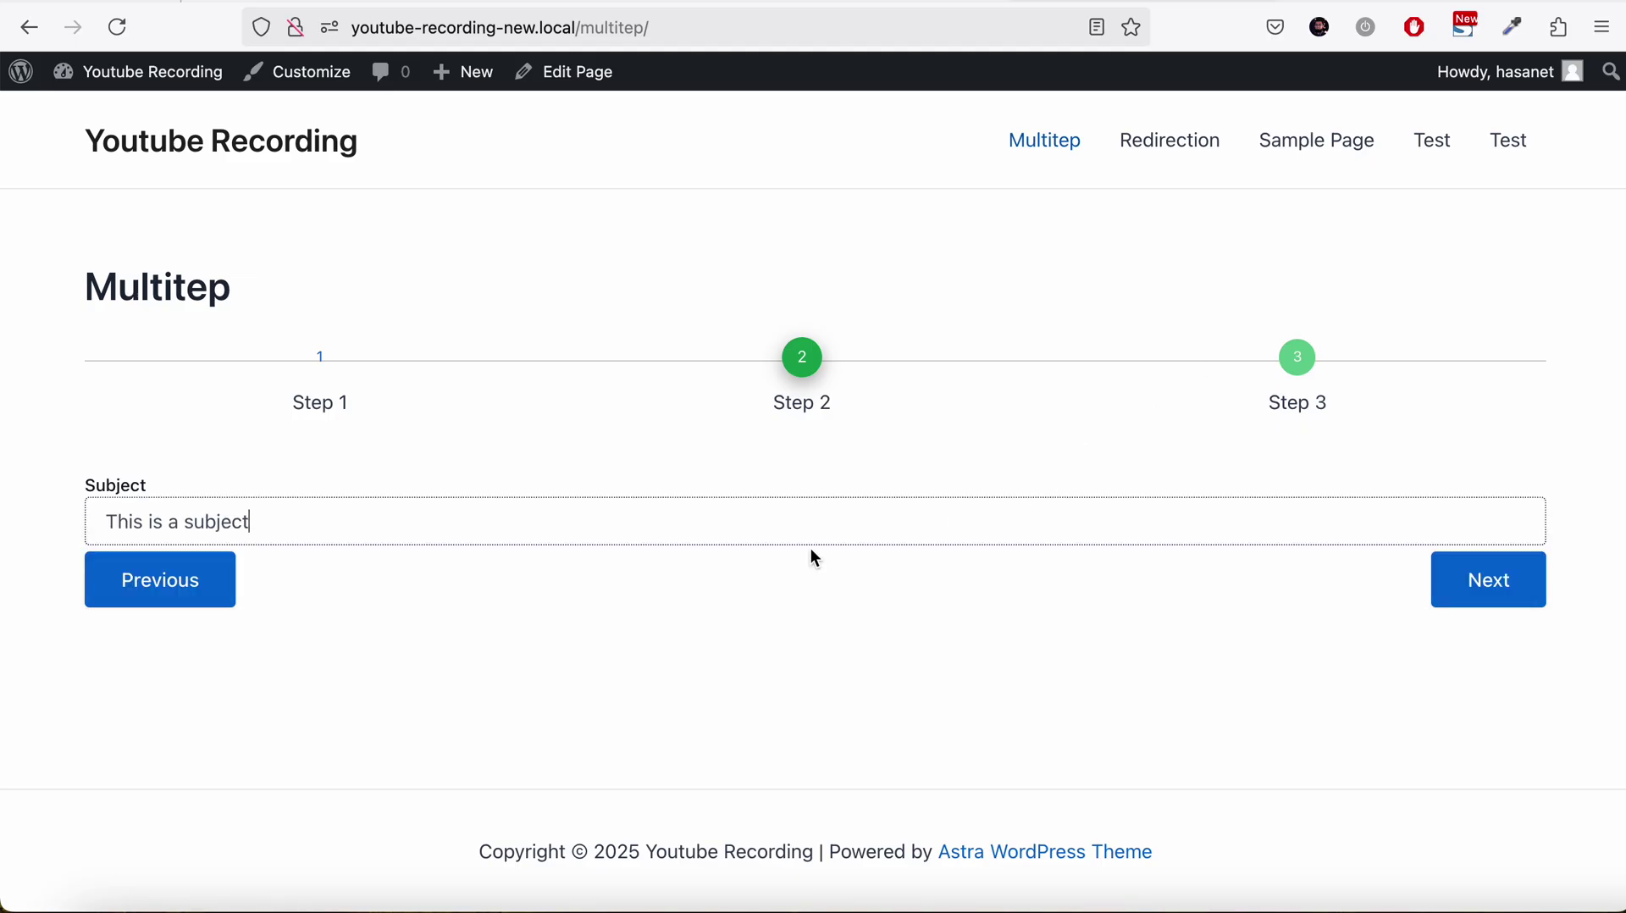
pyautogui.click(1488, 569)
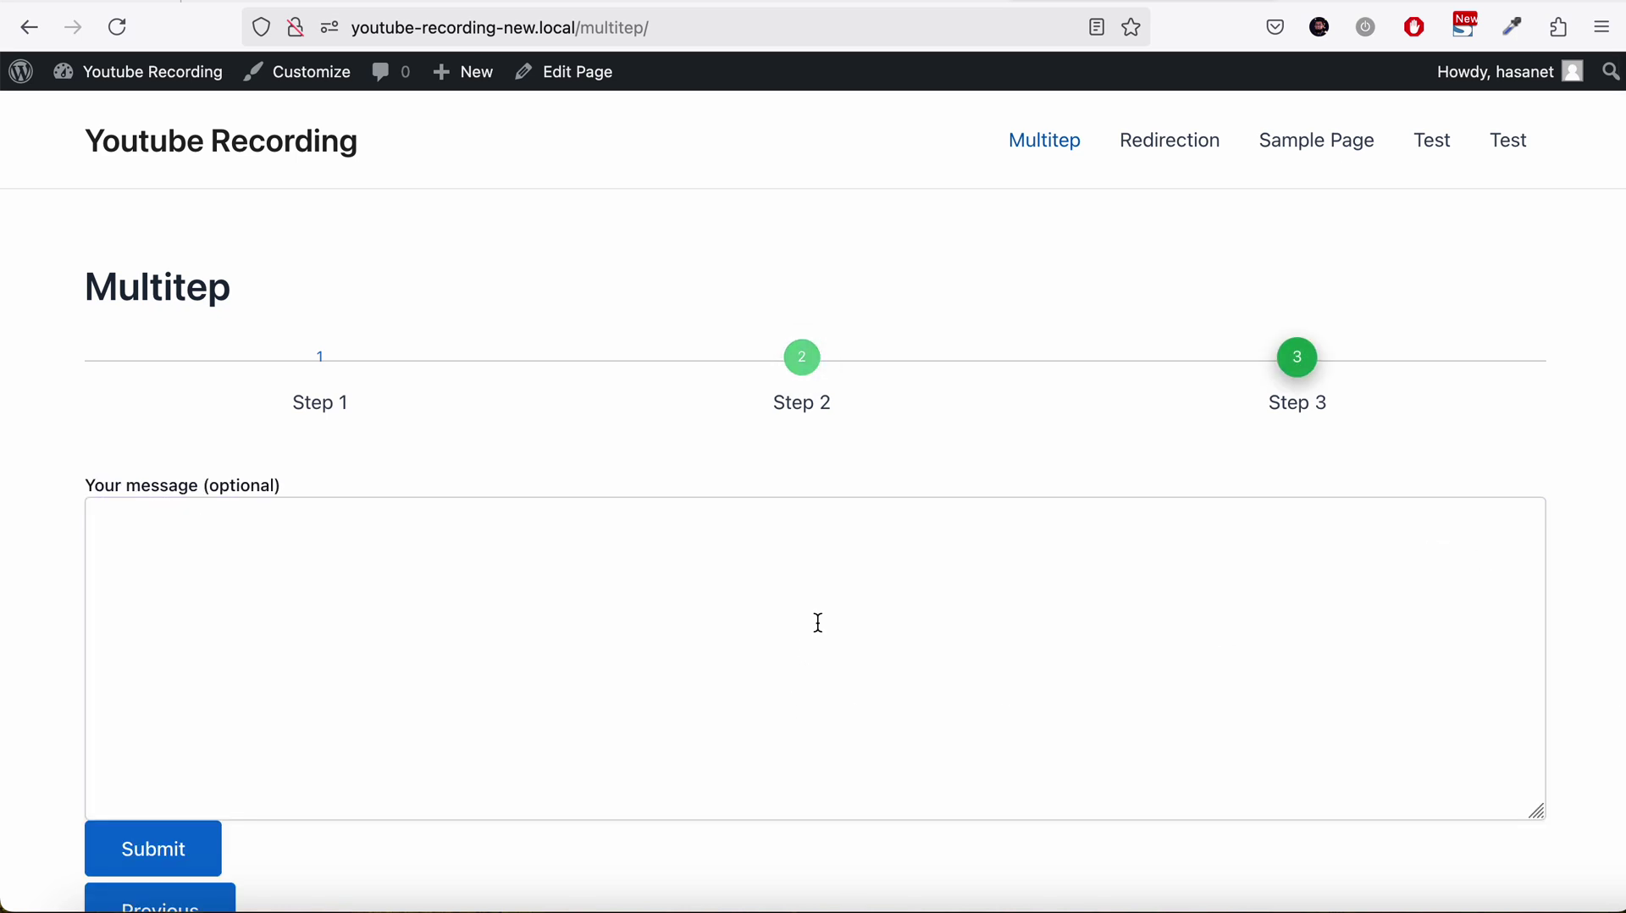
pyautogui.scroll(-5, 780, 676)
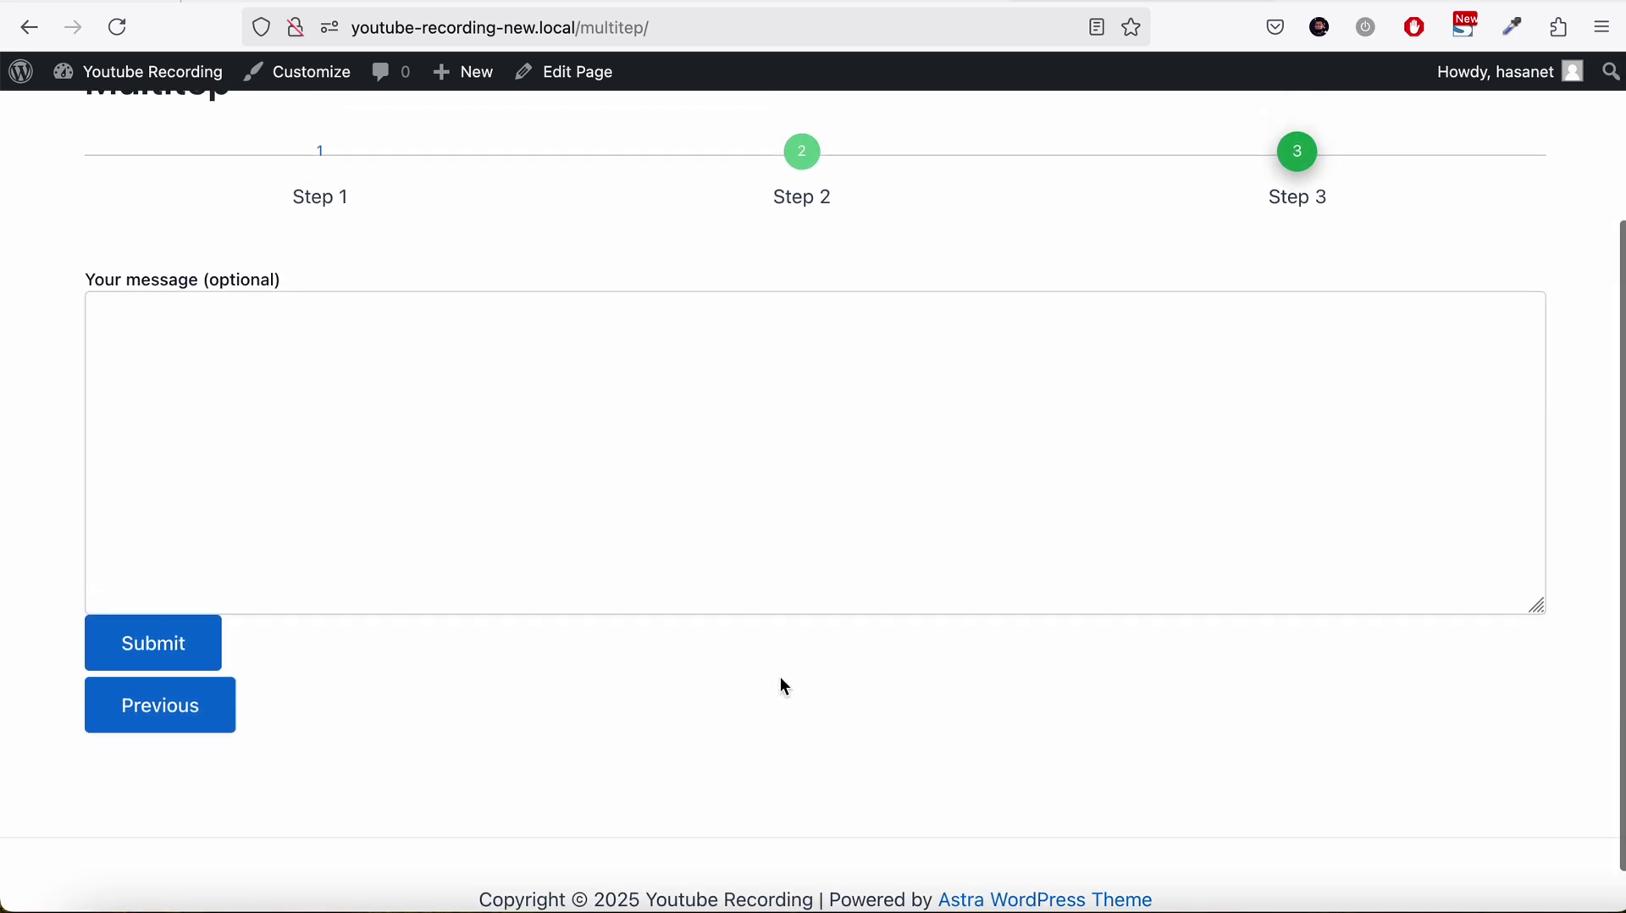
pyautogui.write('hfj')
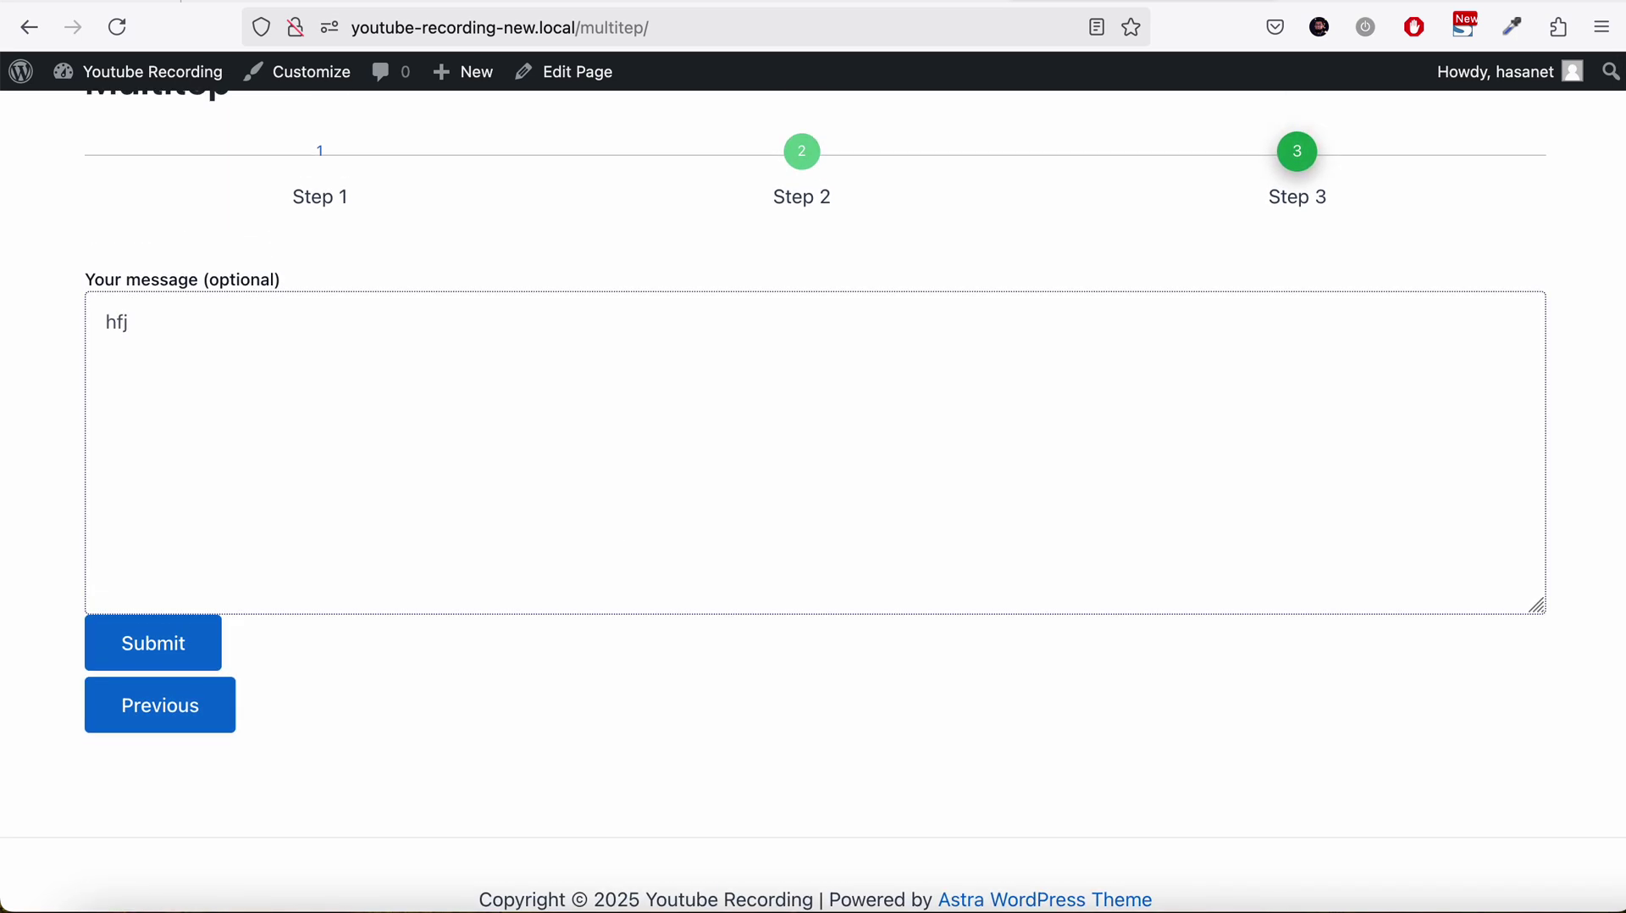
pyautogui.click(200, 649)
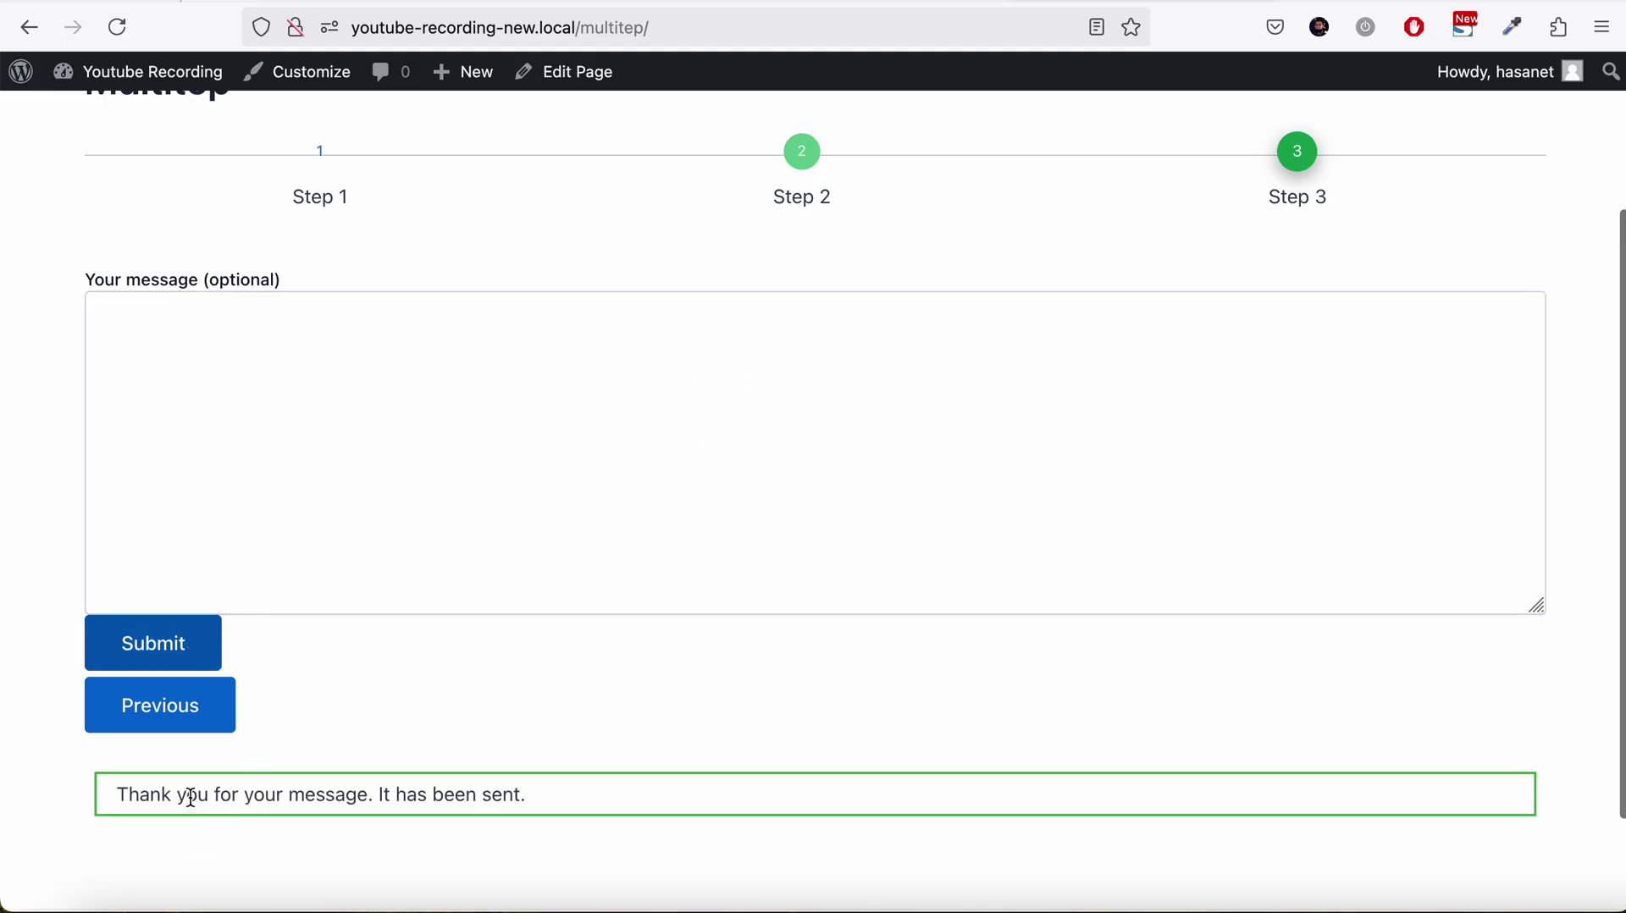
# Step: Return to the contact form editor and find the Progressbar Styler Color Options section
pyautogui.click(847, 2)
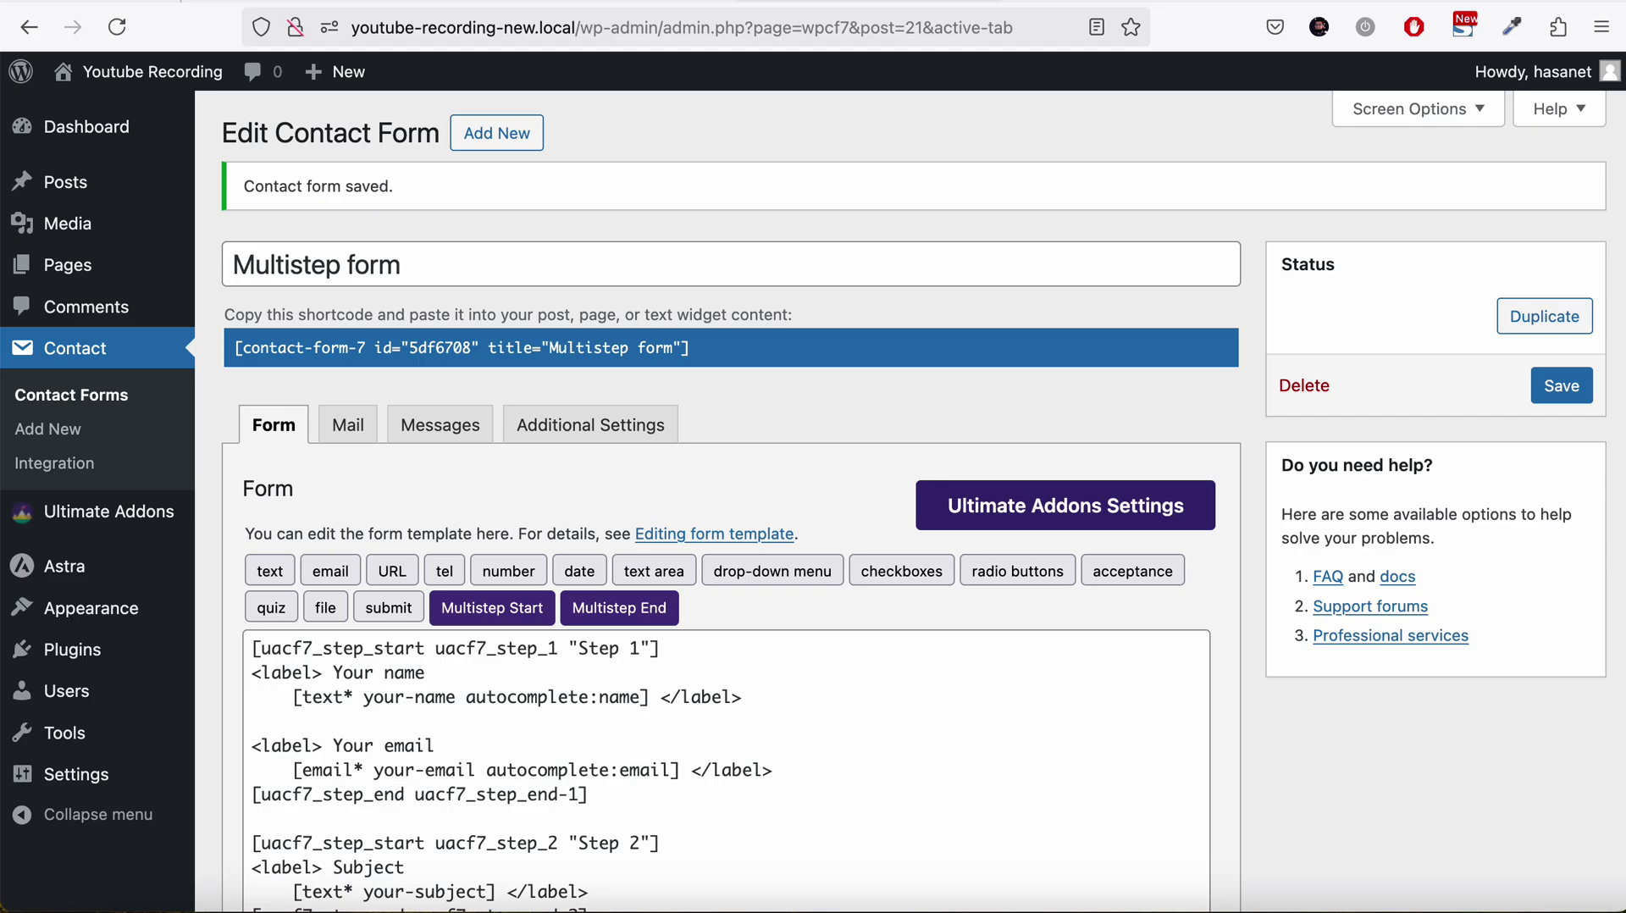
pyautogui.click(1101, 2)
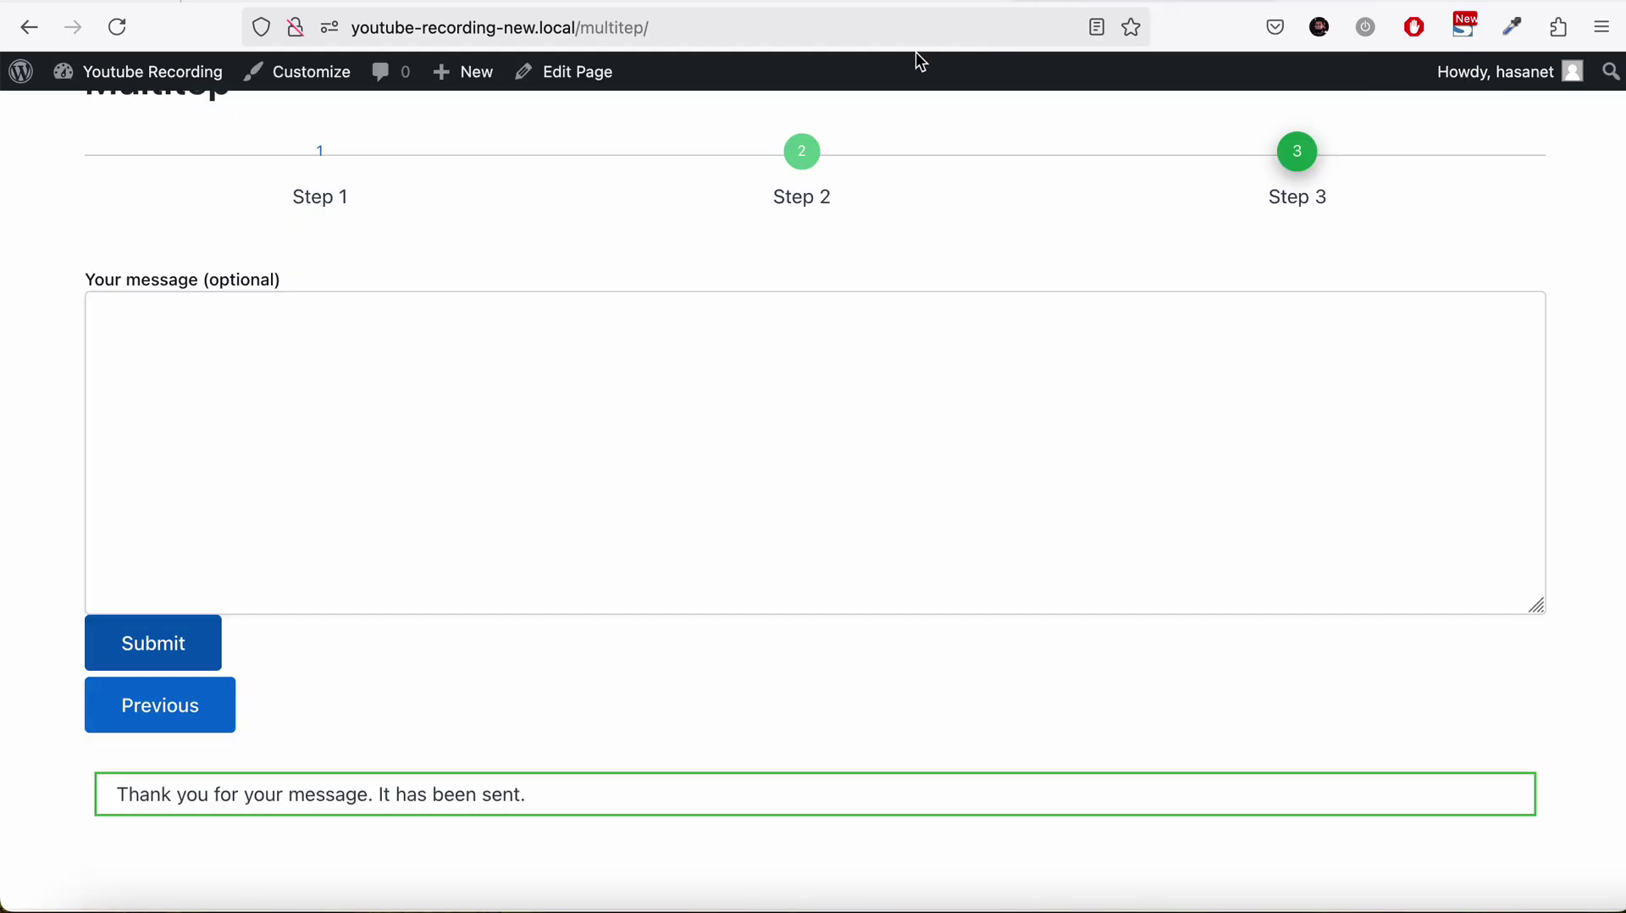
pyautogui.click(875, 3)
pyautogui.scroll(-6, 861, 298)
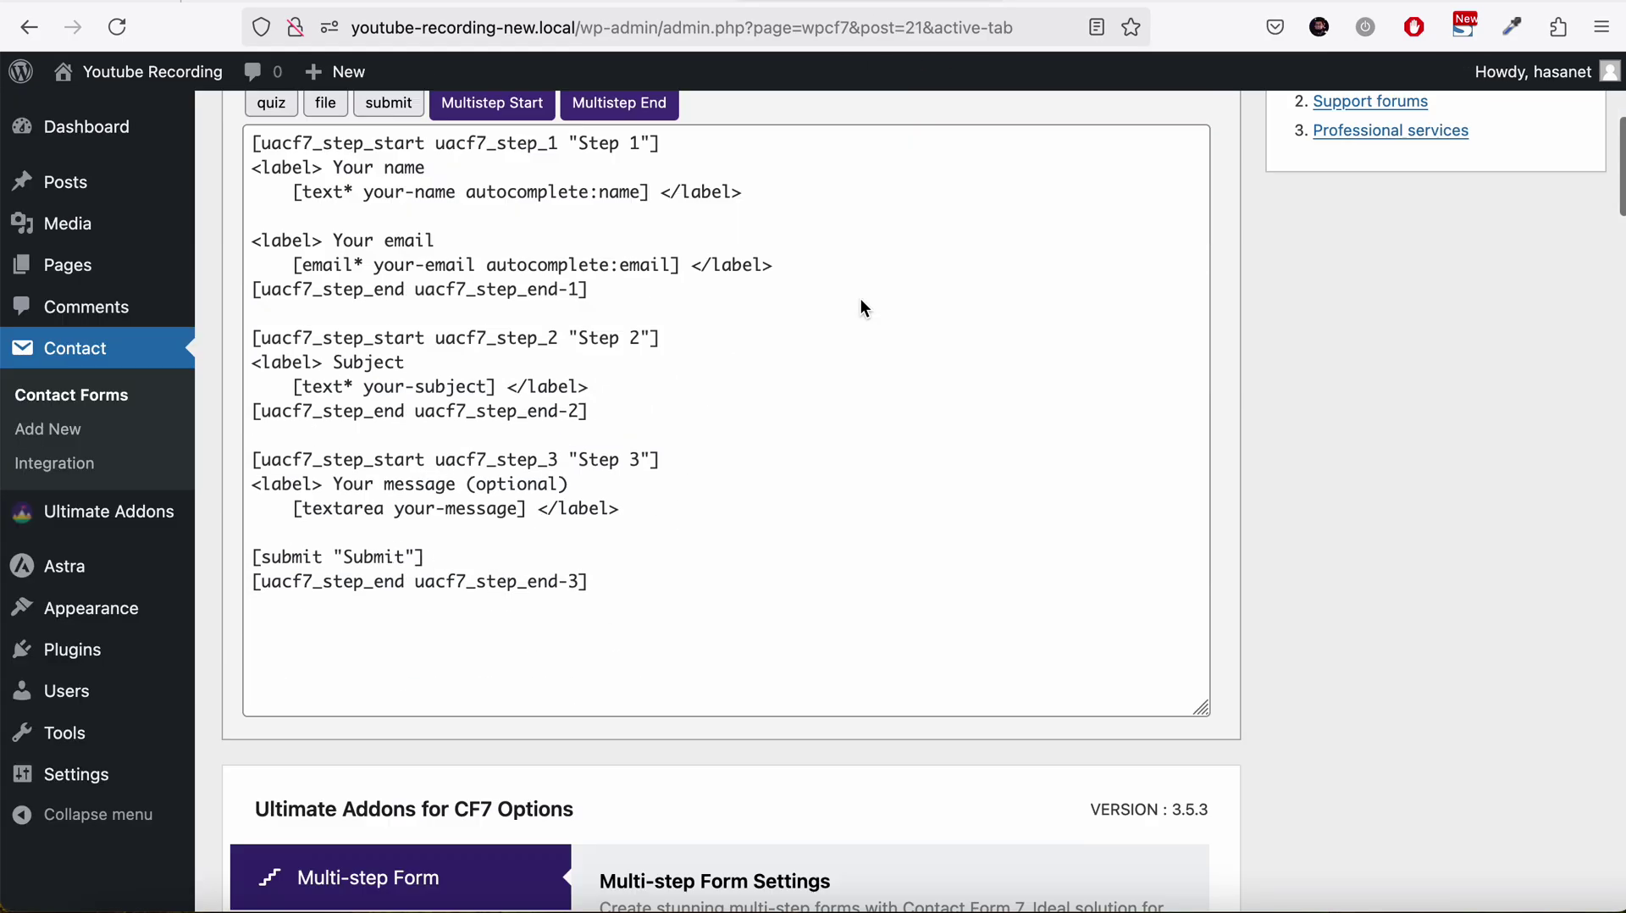
pyautogui.scroll(-10, 860, 298)
pyautogui.scroll(-2, 860, 298)
pyautogui.scroll(-8, 860, 298)
pyautogui.scroll(-3, 860, 300)
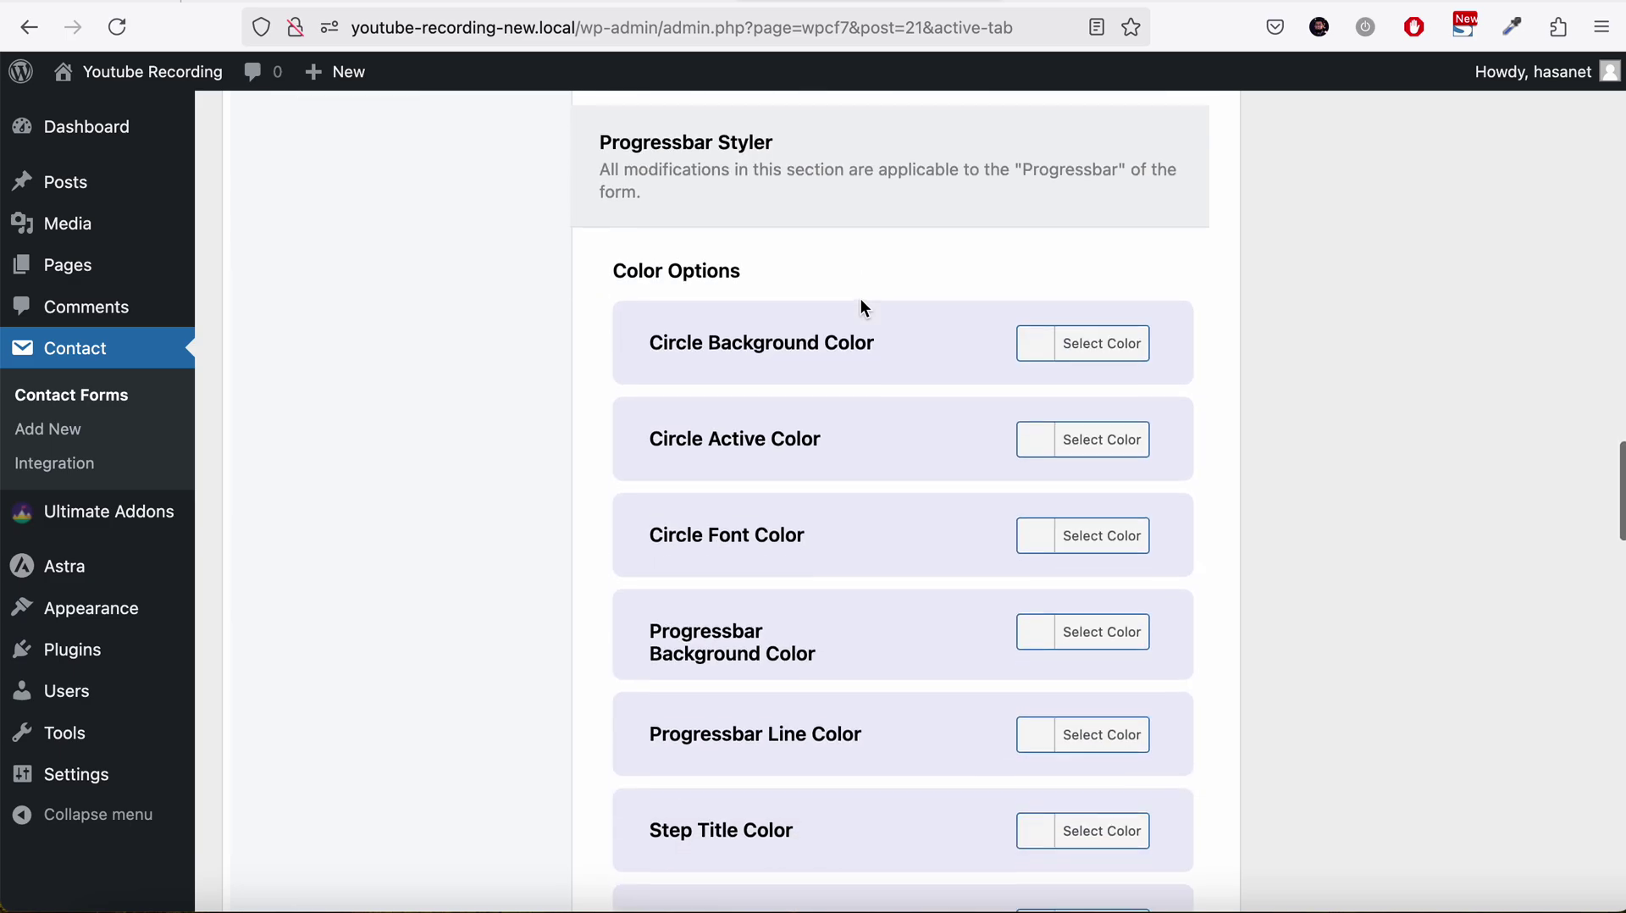
pyautogui.scroll(-1, 861, 300)
pyautogui.scroll(-10, 860, 300)
pyautogui.scroll(4, 860, 298)
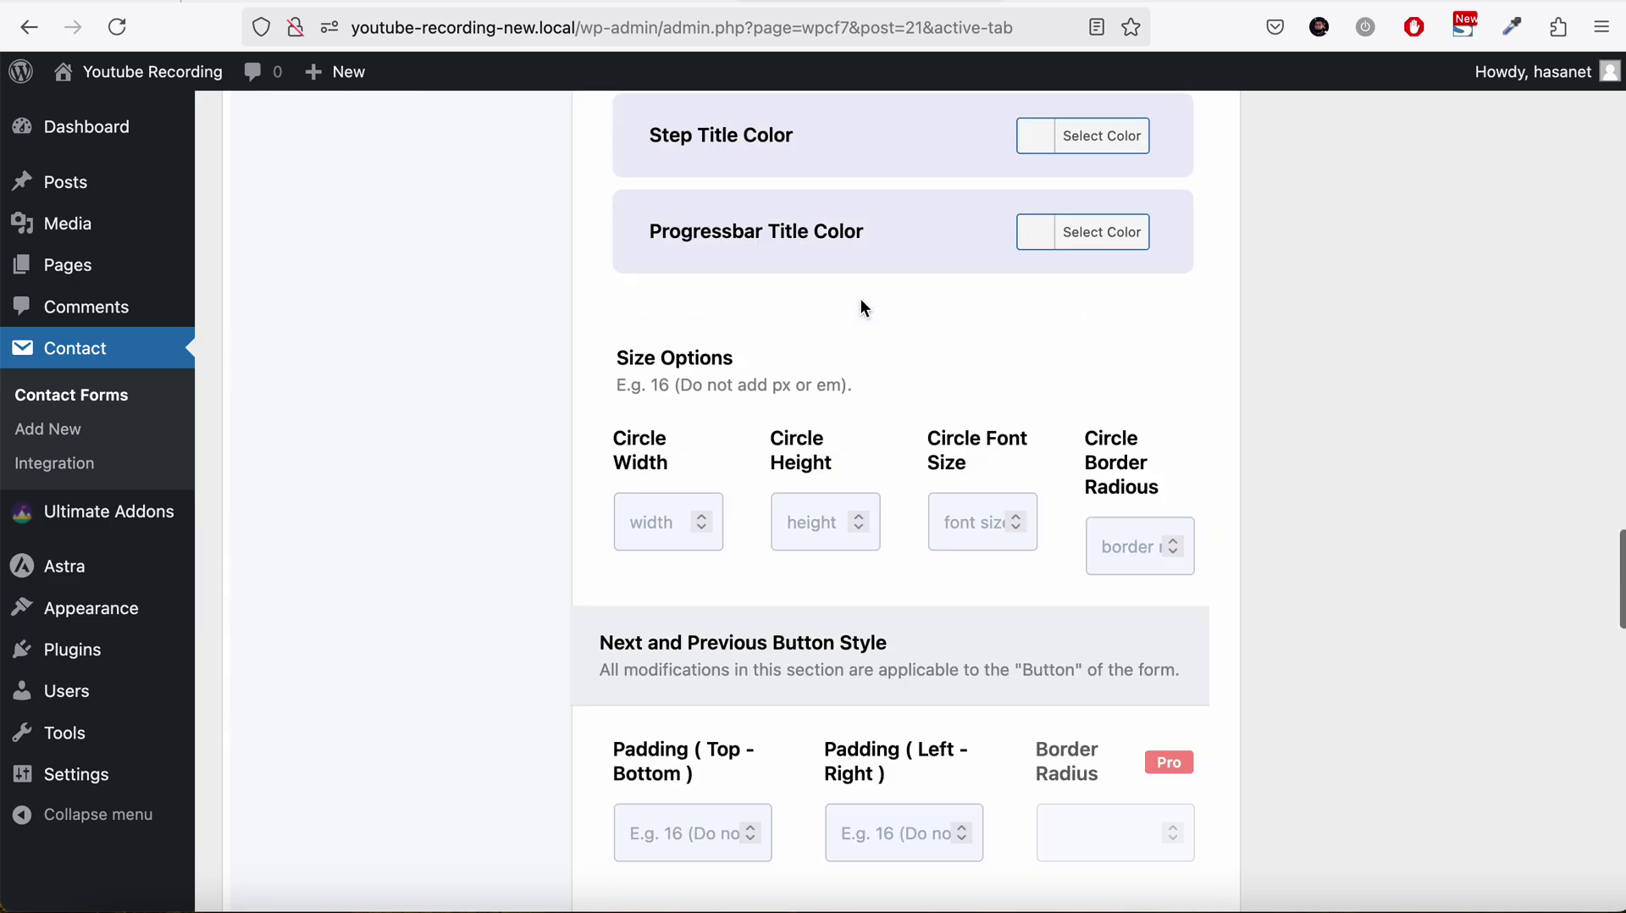
pyautogui.scroll(7, 860, 298)
pyautogui.scroll(5, 860, 299)
pyautogui.scroll(-2, 855, 318)
pyautogui.scroll(-2, 855, 318)
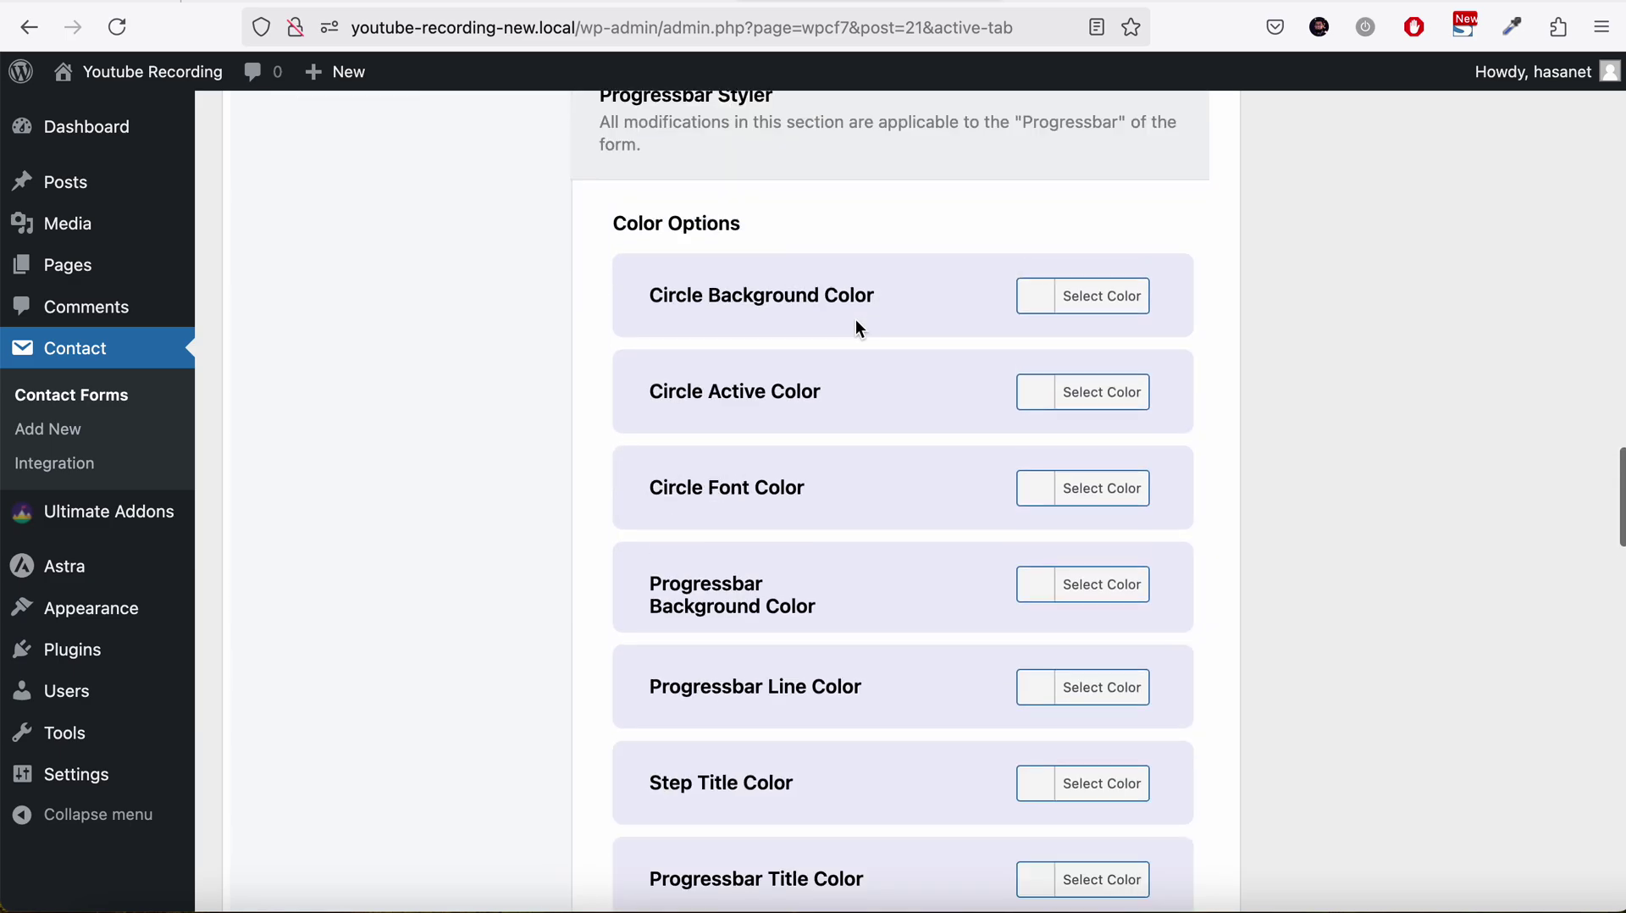
pyautogui.scroll(1, 856, 318)
pyautogui.scroll(-7, 818, 566)
pyautogui.scroll(-2, 822, 567)
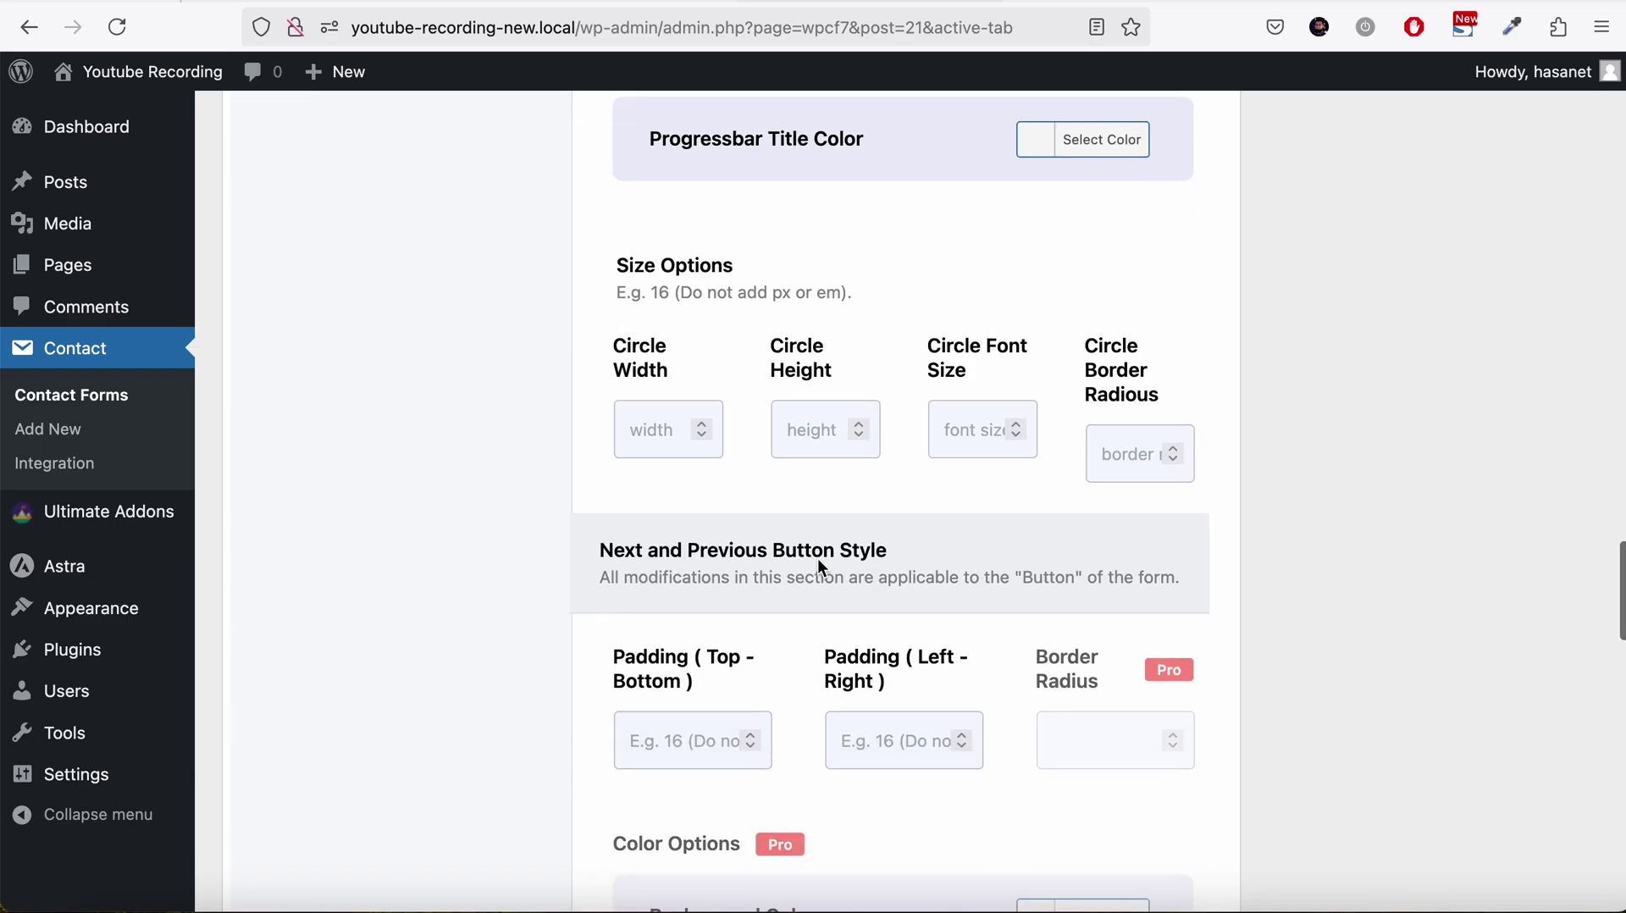
pyautogui.scroll(-4, 822, 568)
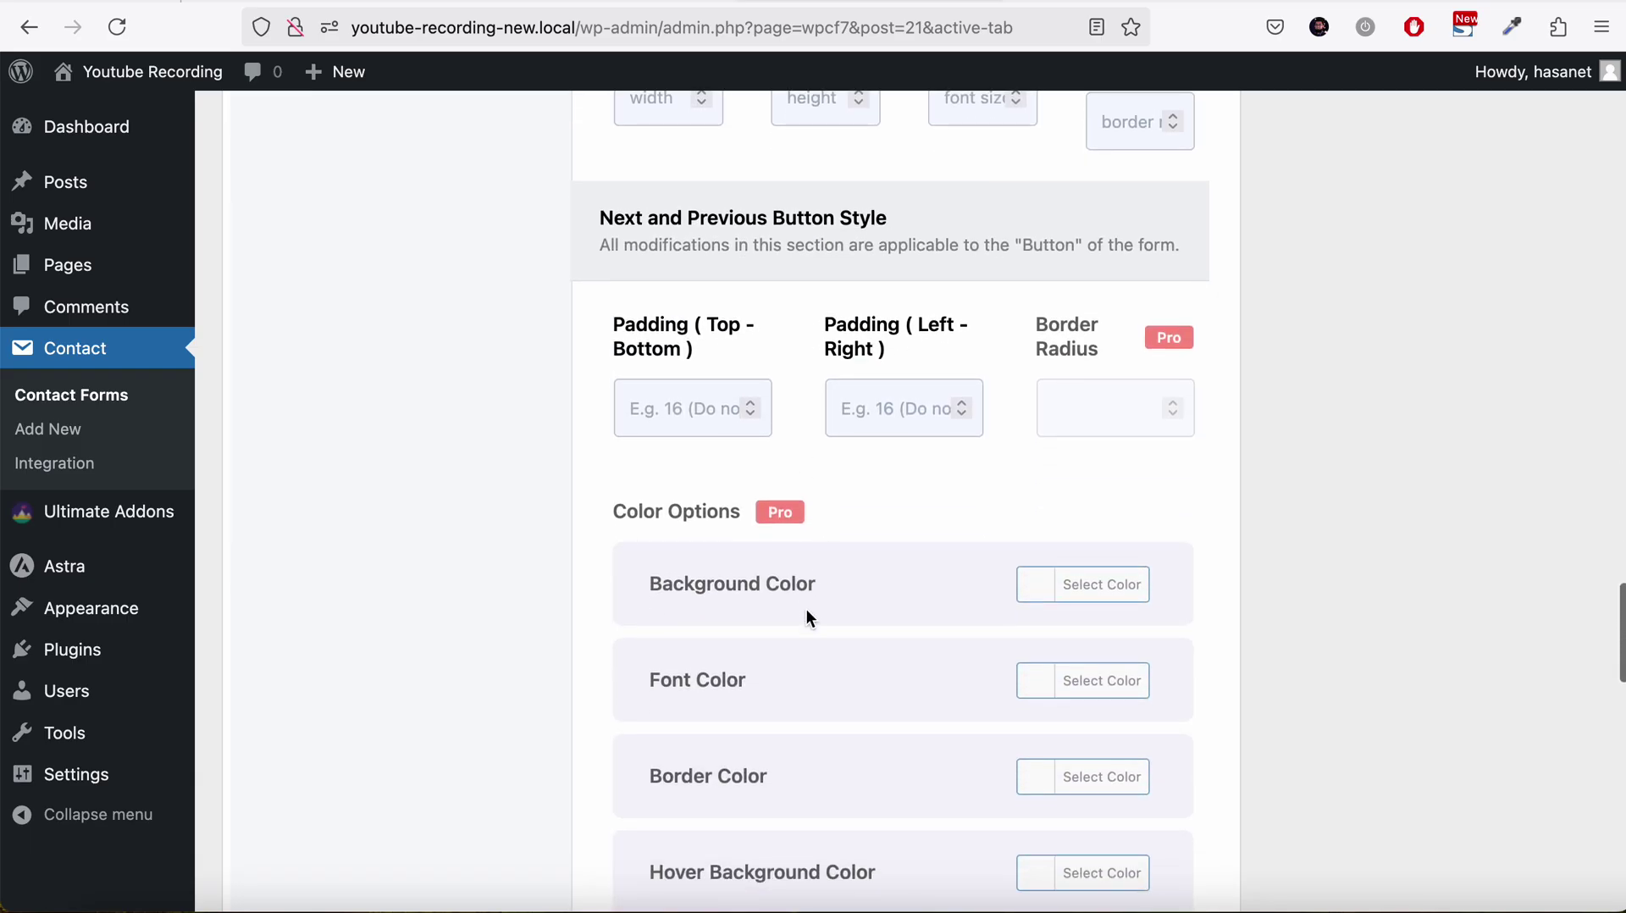
pyautogui.scroll(-4, 807, 611)
pyautogui.scroll(-2, 807, 612)
pyautogui.scroll(-2, 807, 612)
pyautogui.scroll(1, 807, 612)
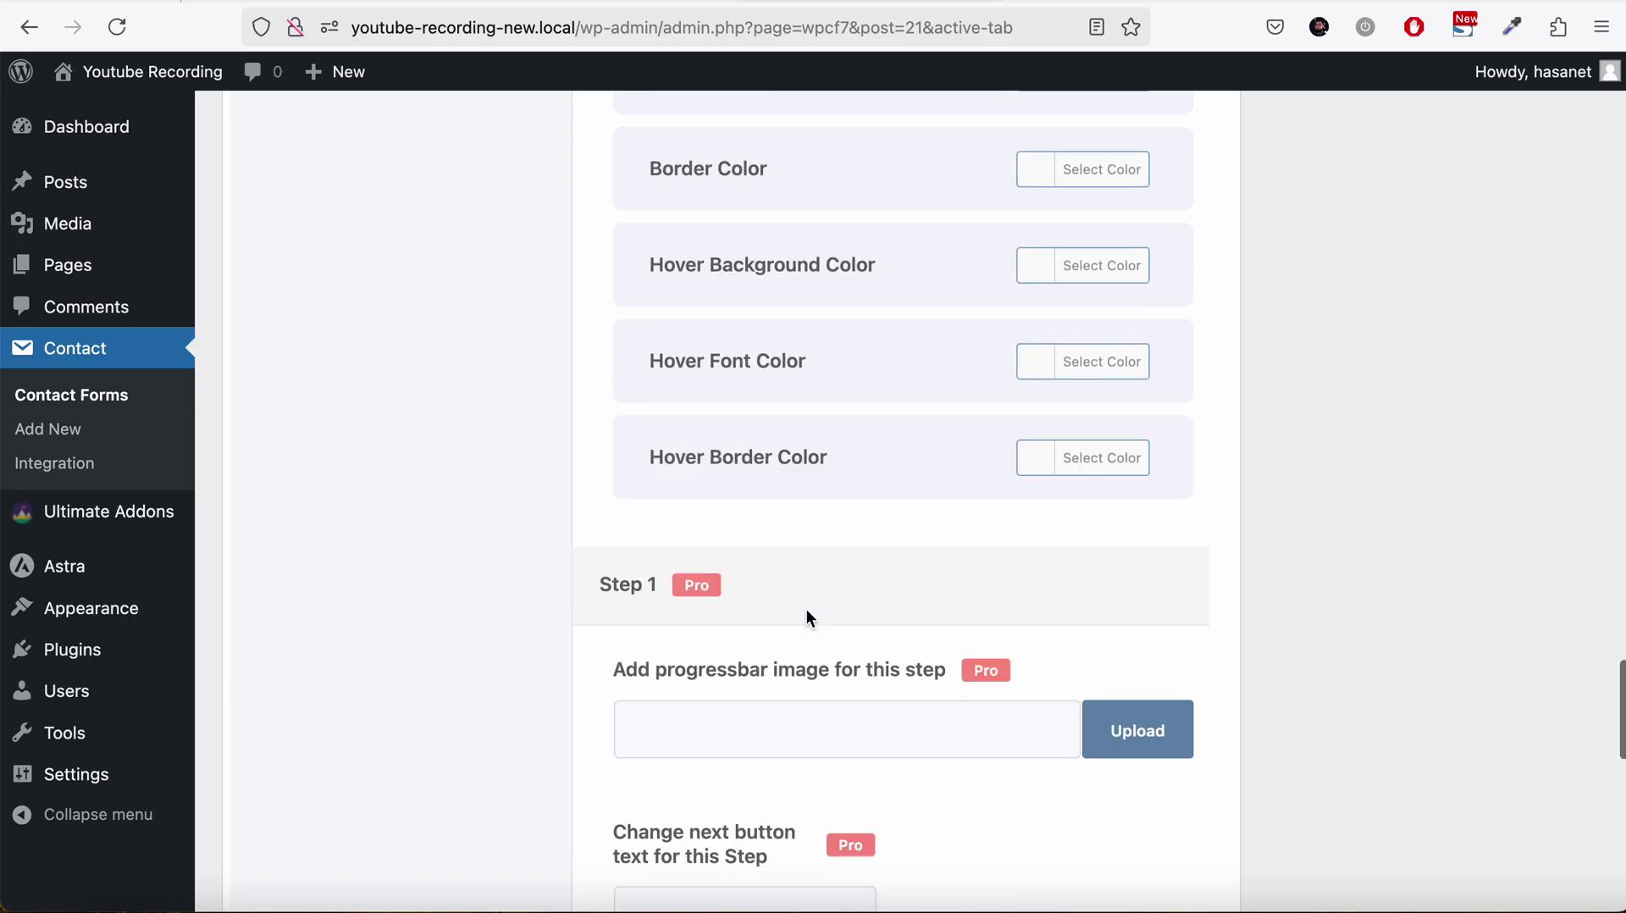
pyautogui.scroll(7, 807, 612)
pyautogui.scroll(2, 807, 612)
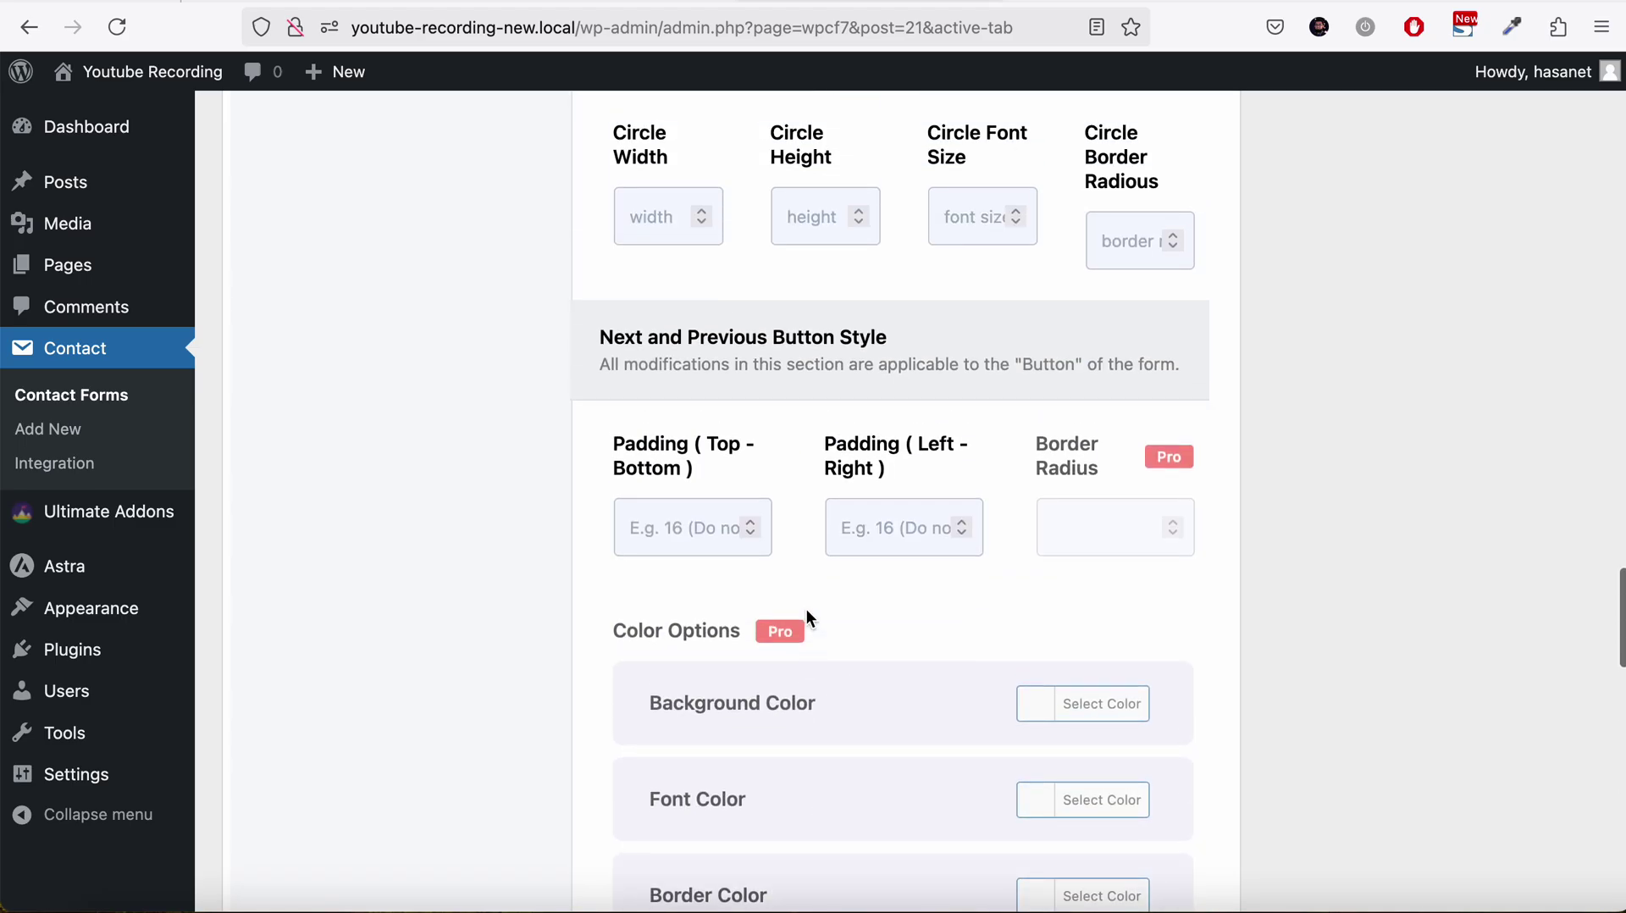
# Step: Inspect the empty button padding fields and the surrounding progress bar settings
pyautogui.click(708, 530)
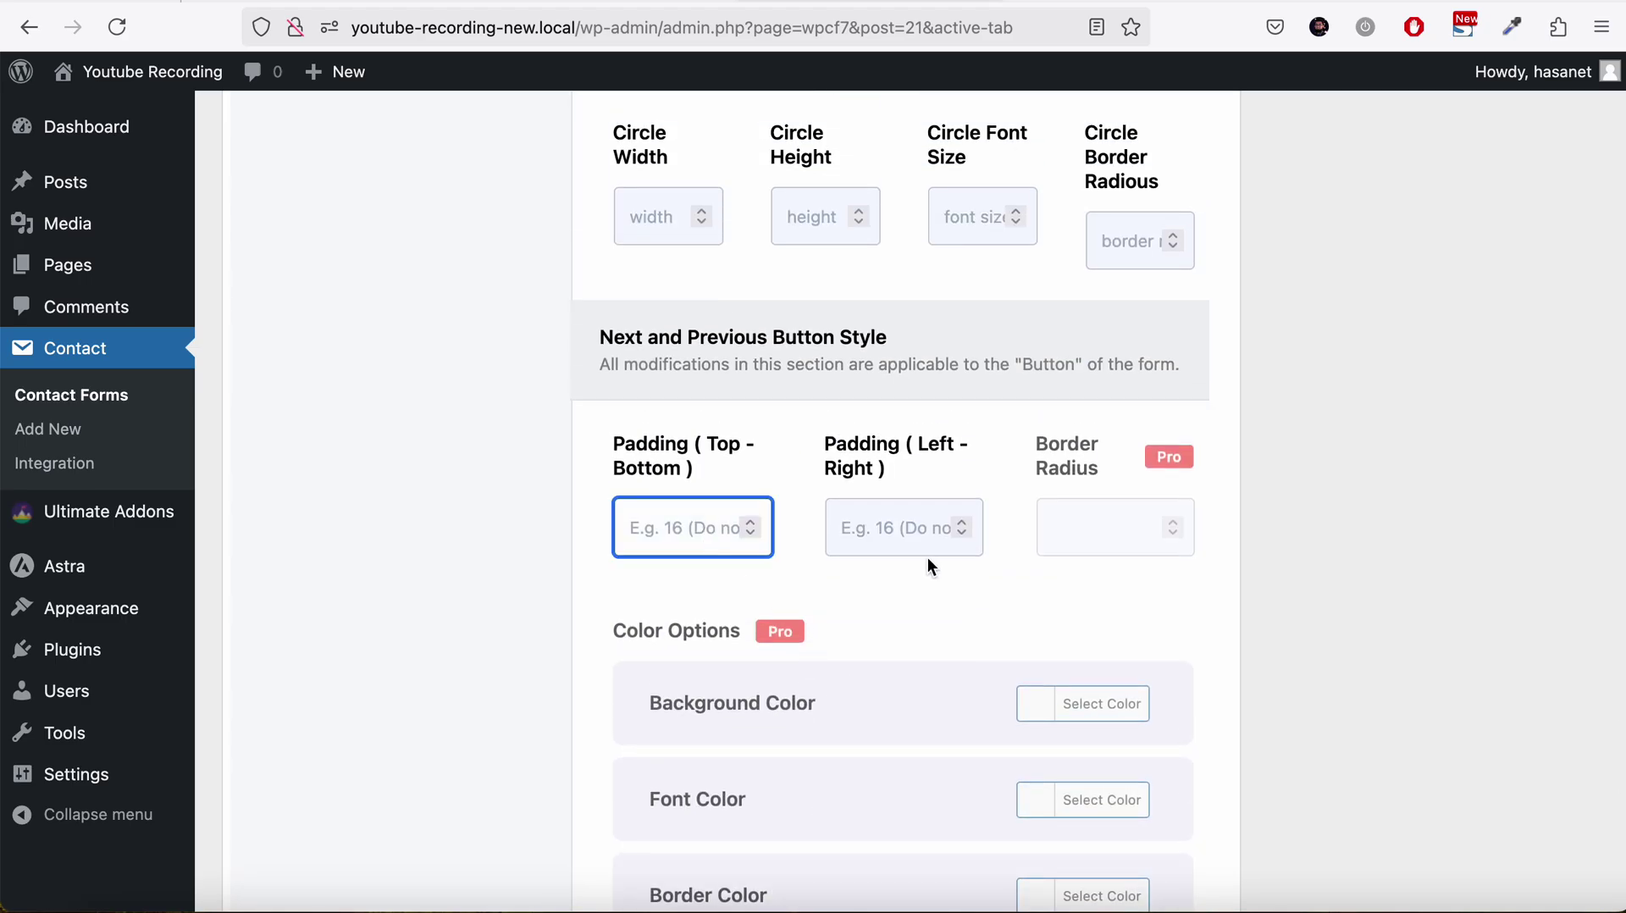
pyautogui.click(898, 543)
pyautogui.click(693, 546)
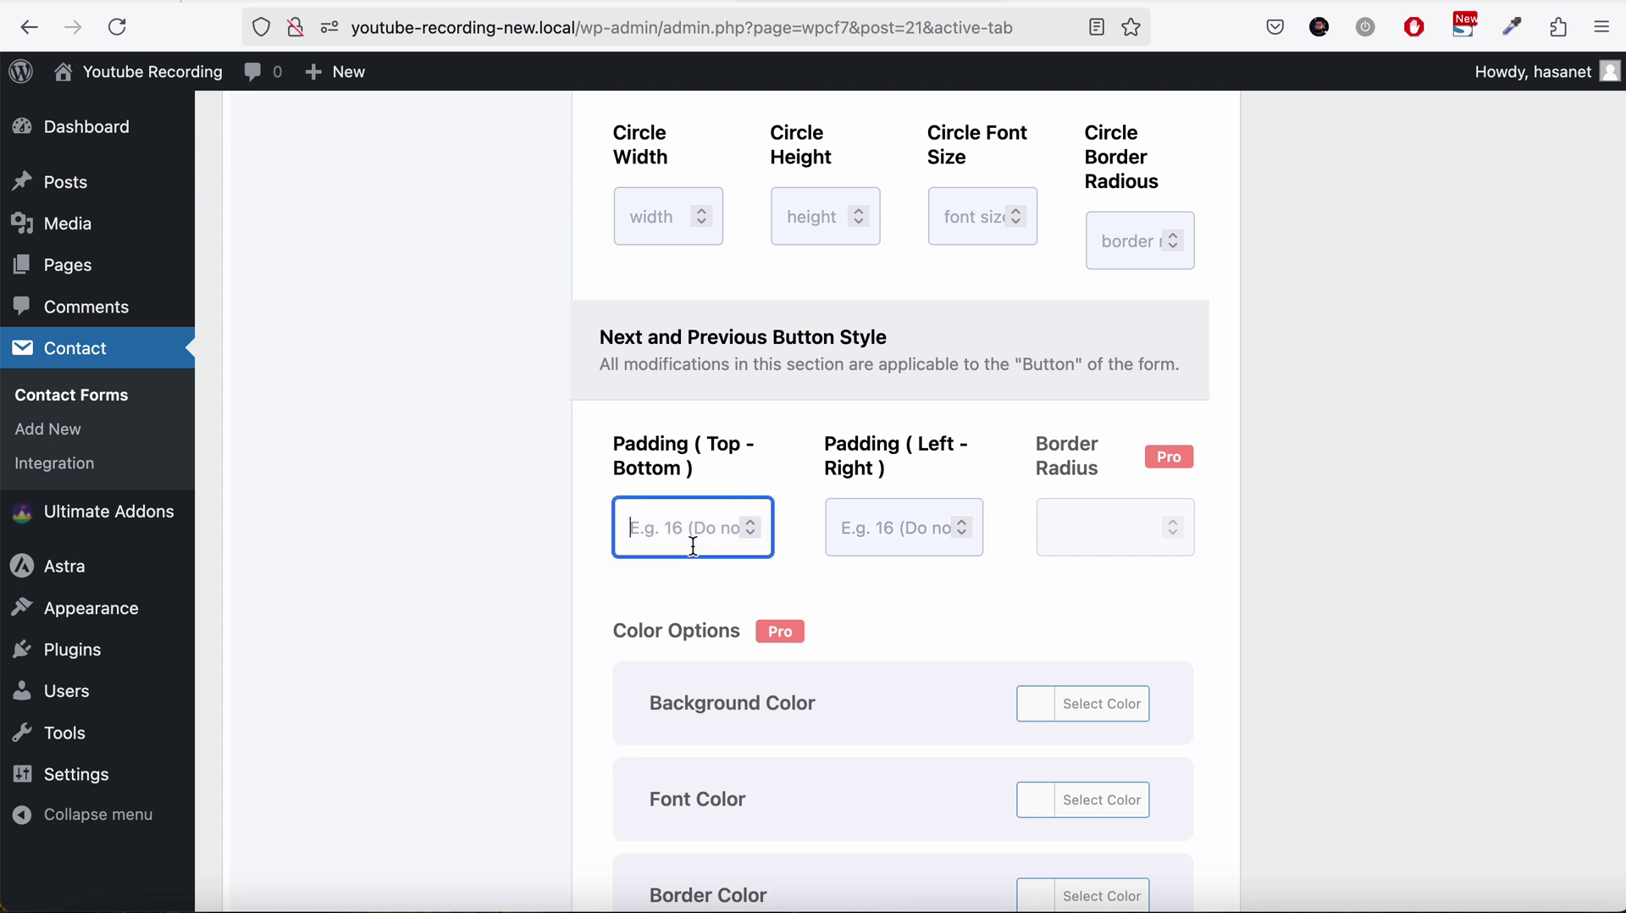
pyautogui.click(886, 546)
pyautogui.scroll(-8, 884, 545)
pyautogui.scroll(-10, 884, 545)
pyautogui.scroll(10, 884, 545)
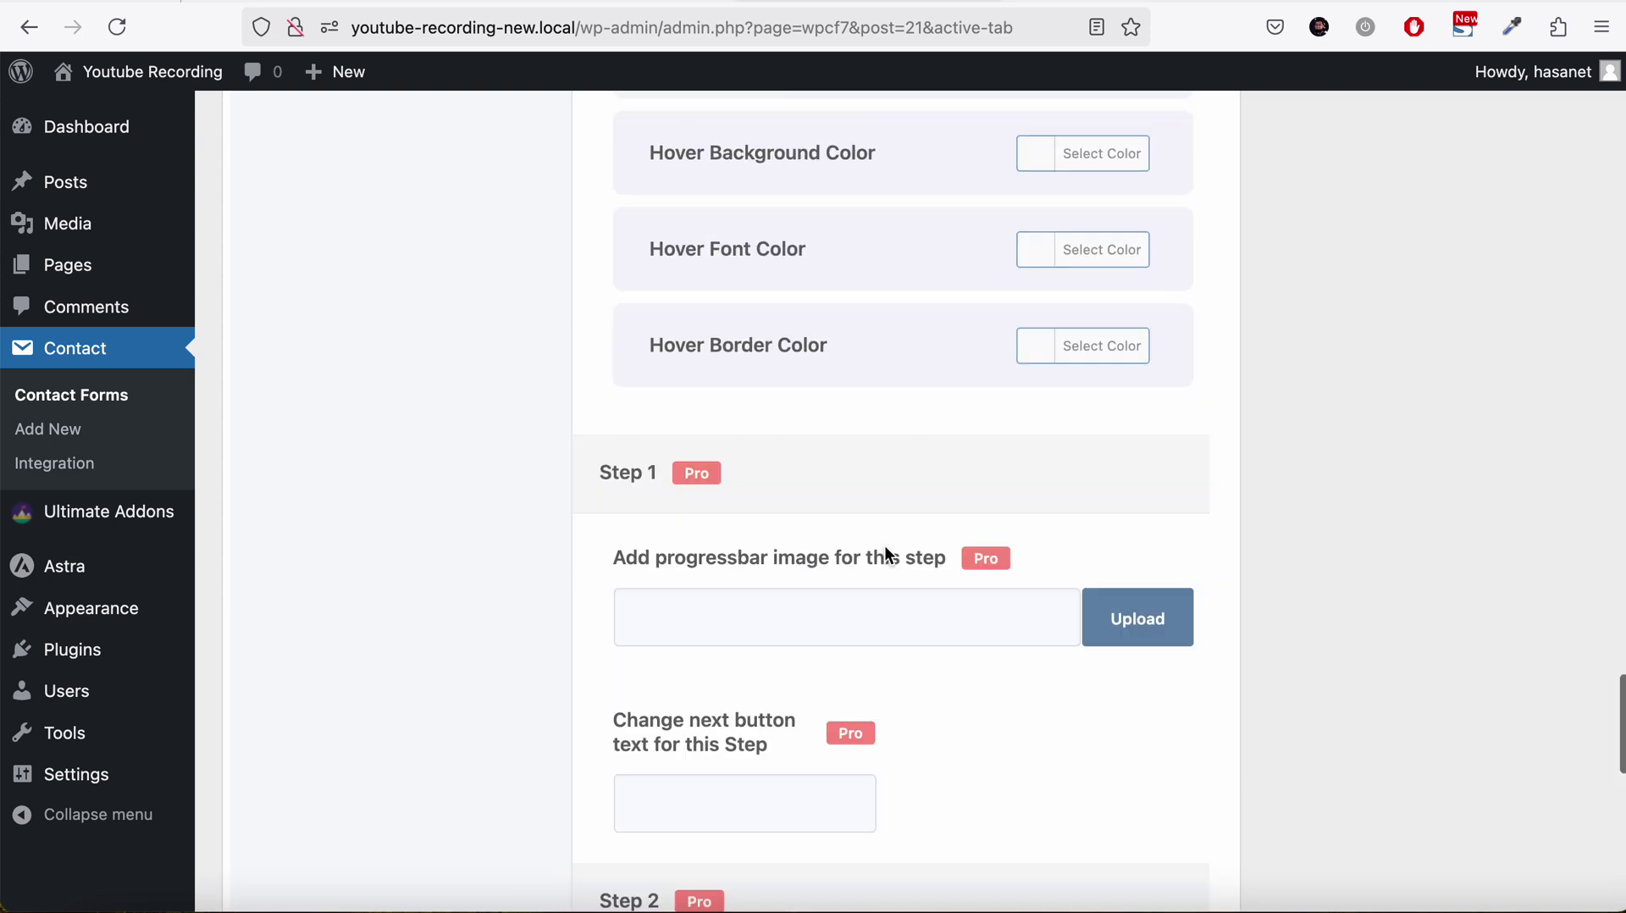
pyautogui.scroll(4, 884, 545)
pyautogui.scroll(-13, 884, 546)
pyautogui.scroll(17, 884, 546)
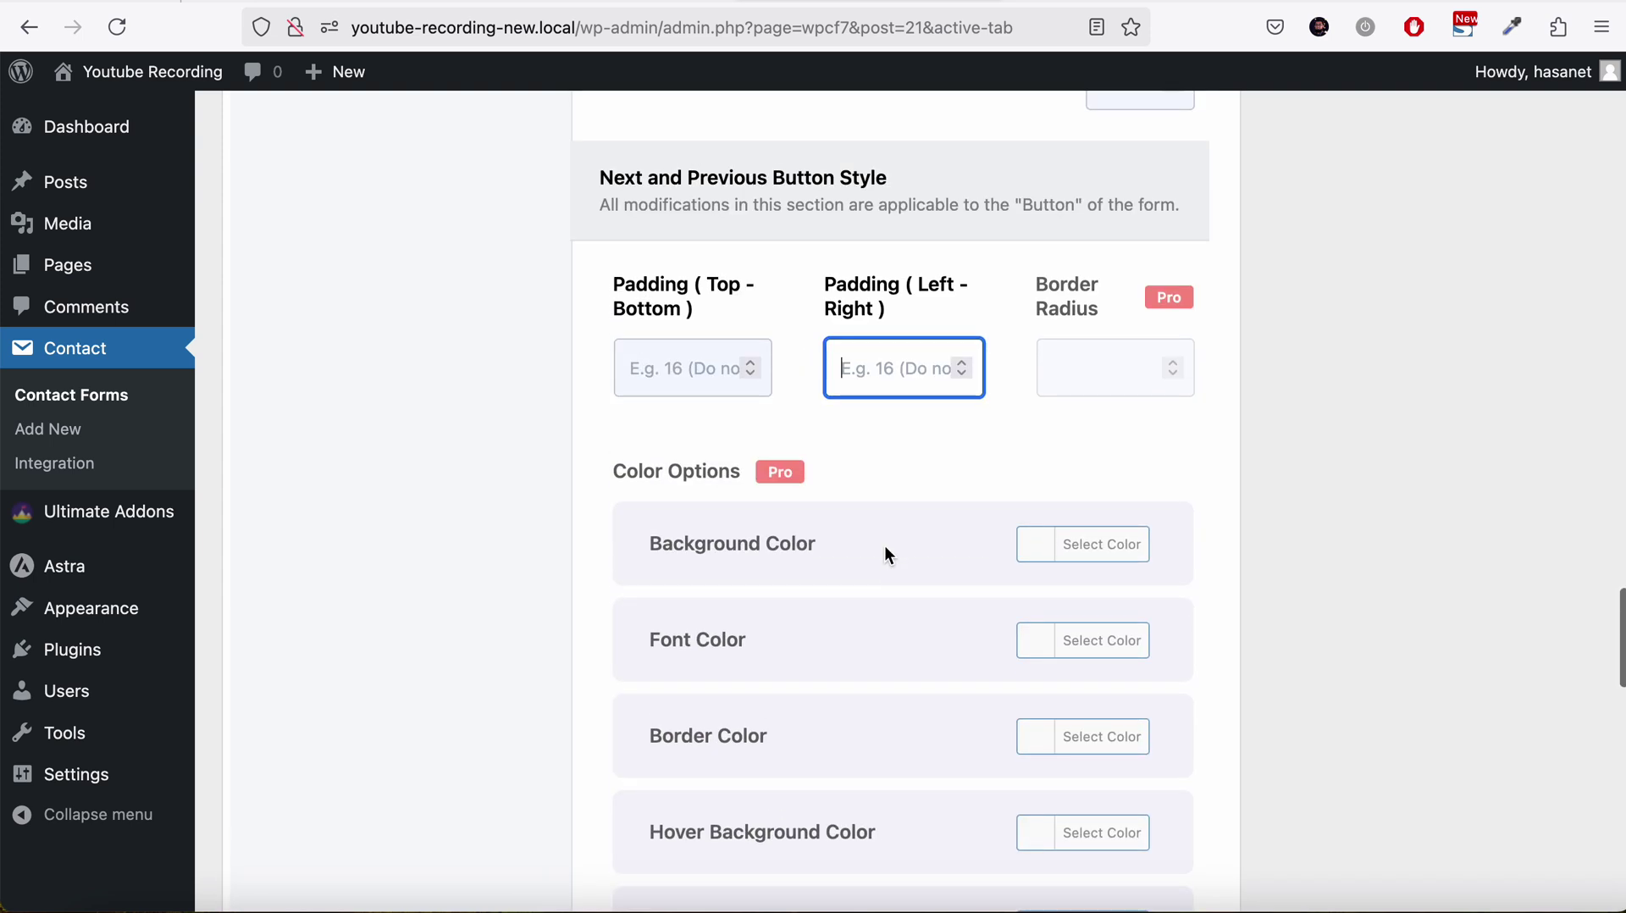
pyautogui.scroll(5, 884, 546)
pyautogui.scroll(4, 885, 545)
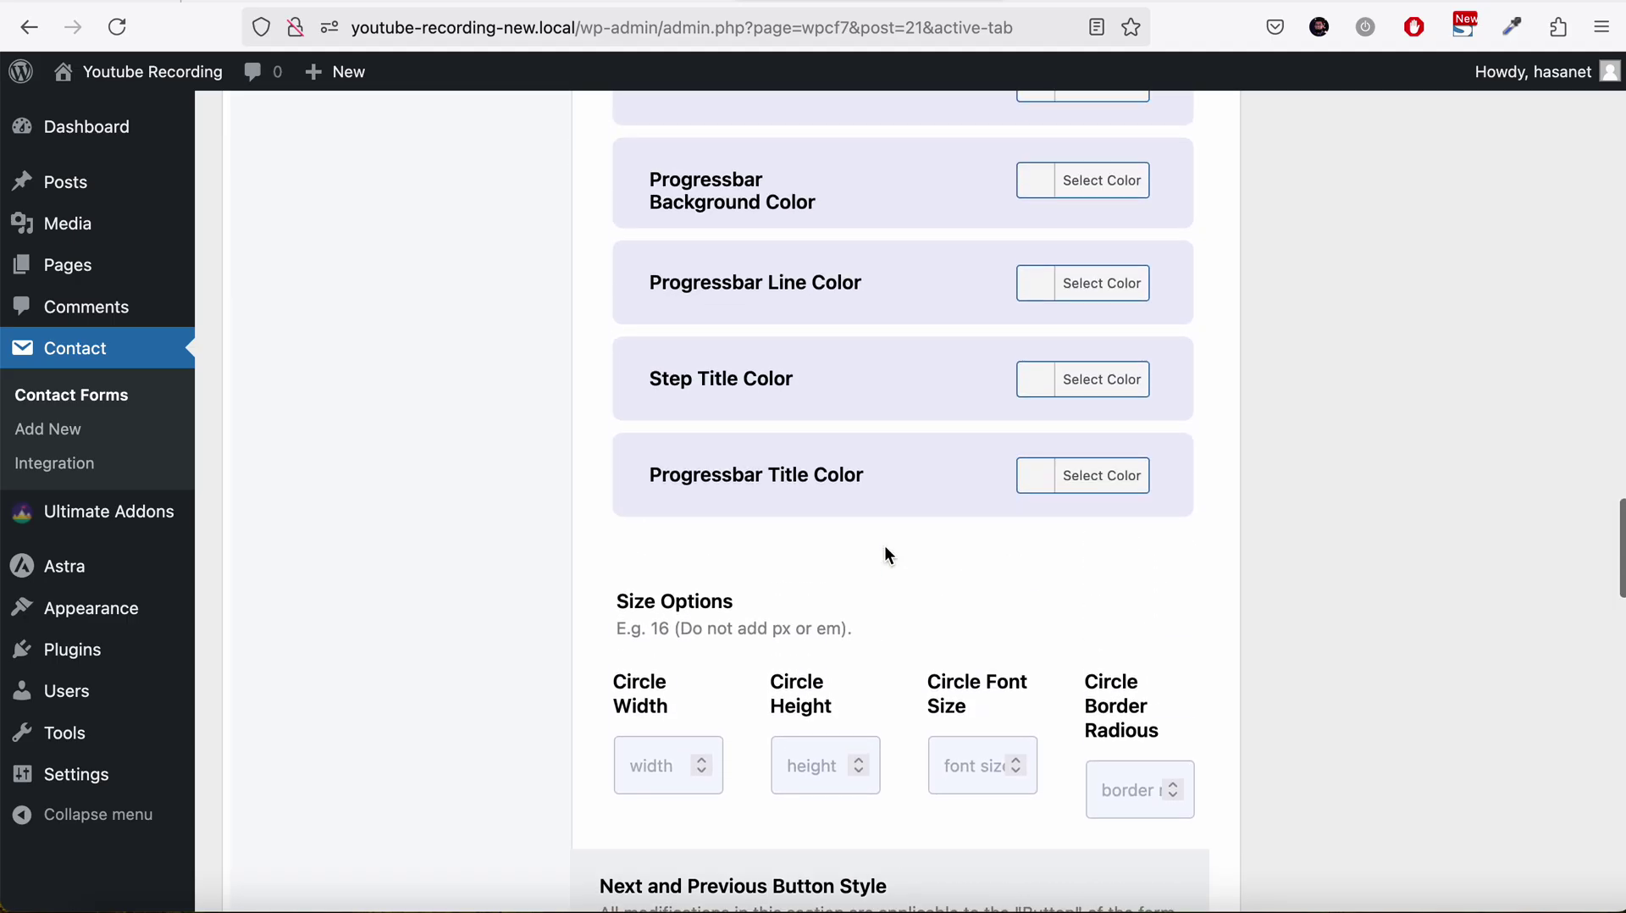
pyautogui.scroll(2, 888, 554)
pyautogui.scroll(-3, 887, 555)
pyautogui.scroll(8, 887, 554)
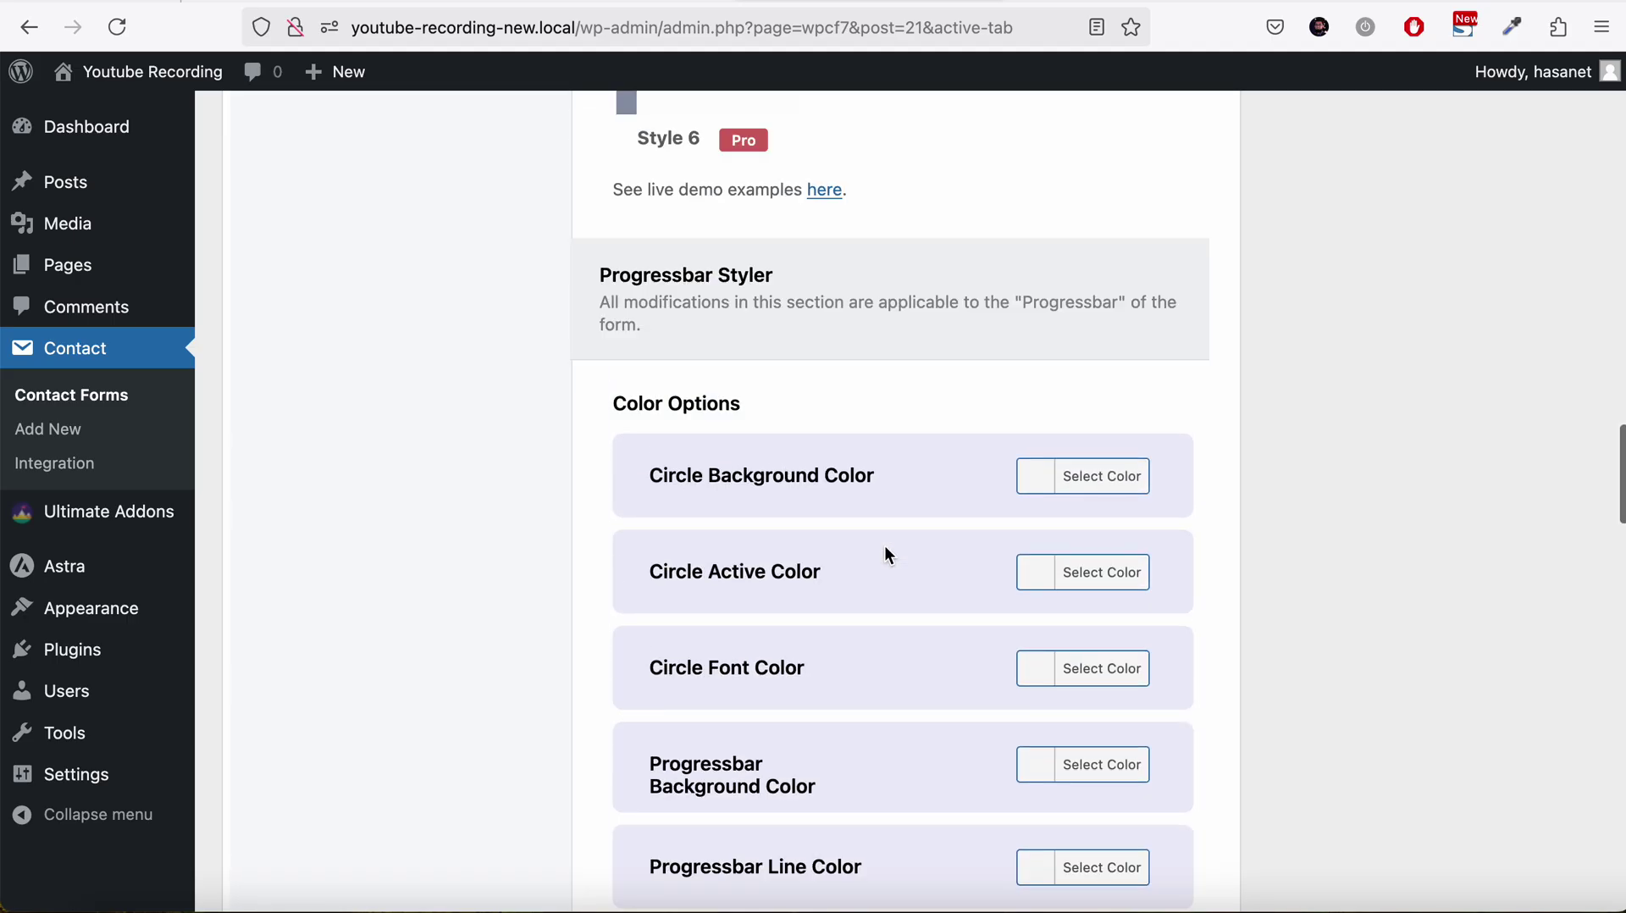
pyautogui.scroll(1, 886, 553)
pyautogui.scroll(-2, 887, 553)
pyautogui.scroll(-2, 887, 553)
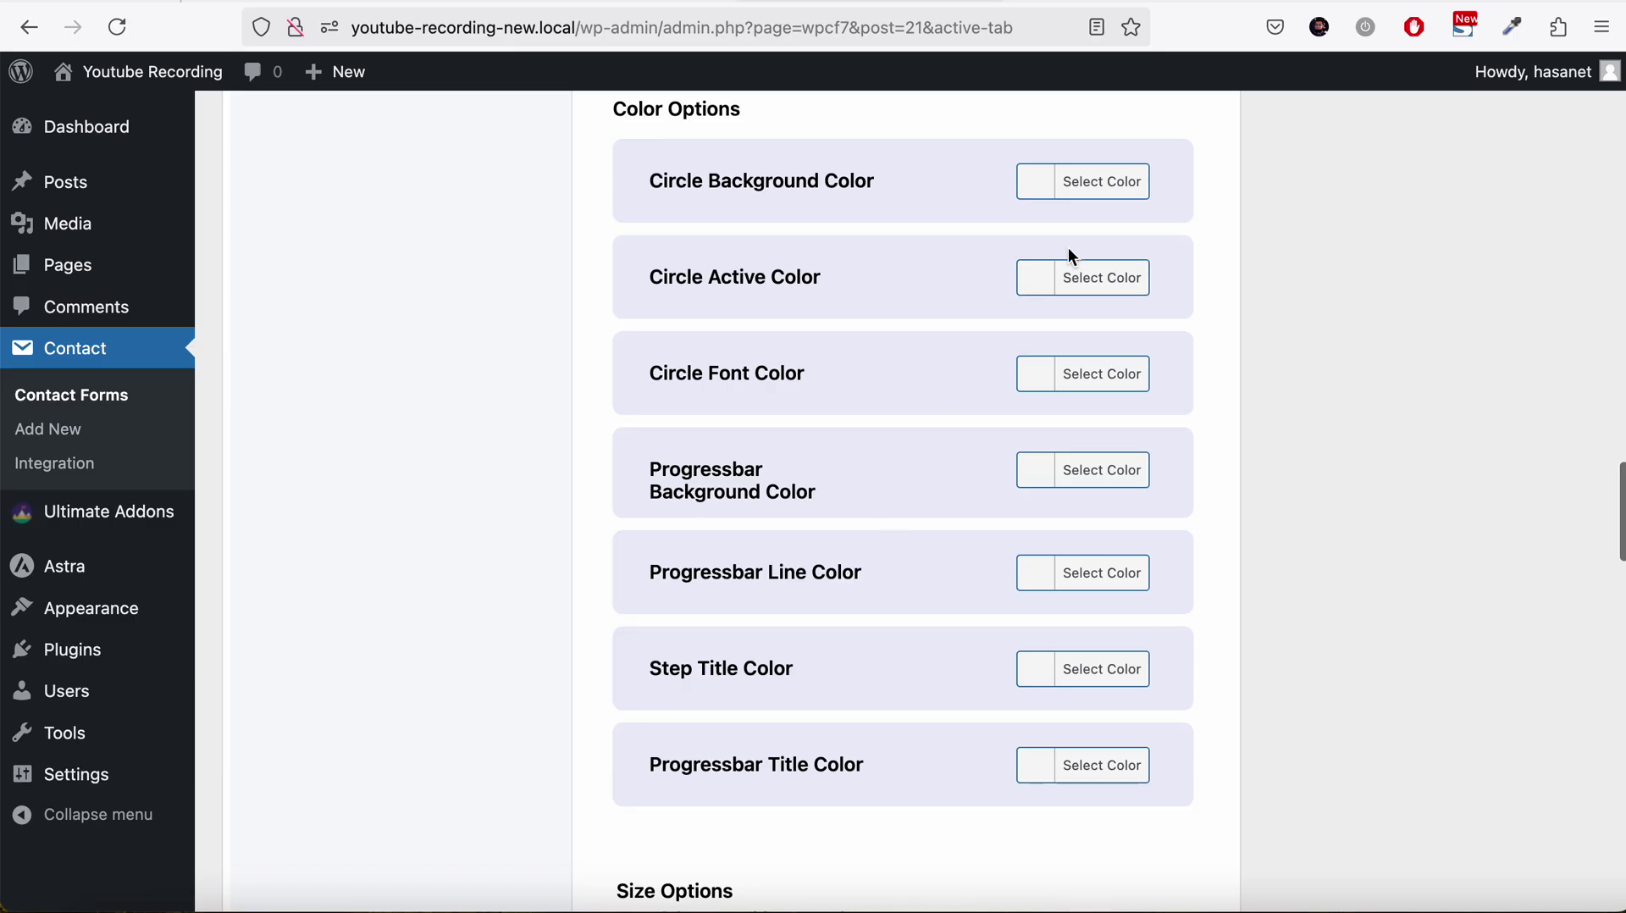
# Step: Set the circle background to purple, and the active circle and circle numbers to white
pyautogui.click(1092, 193)
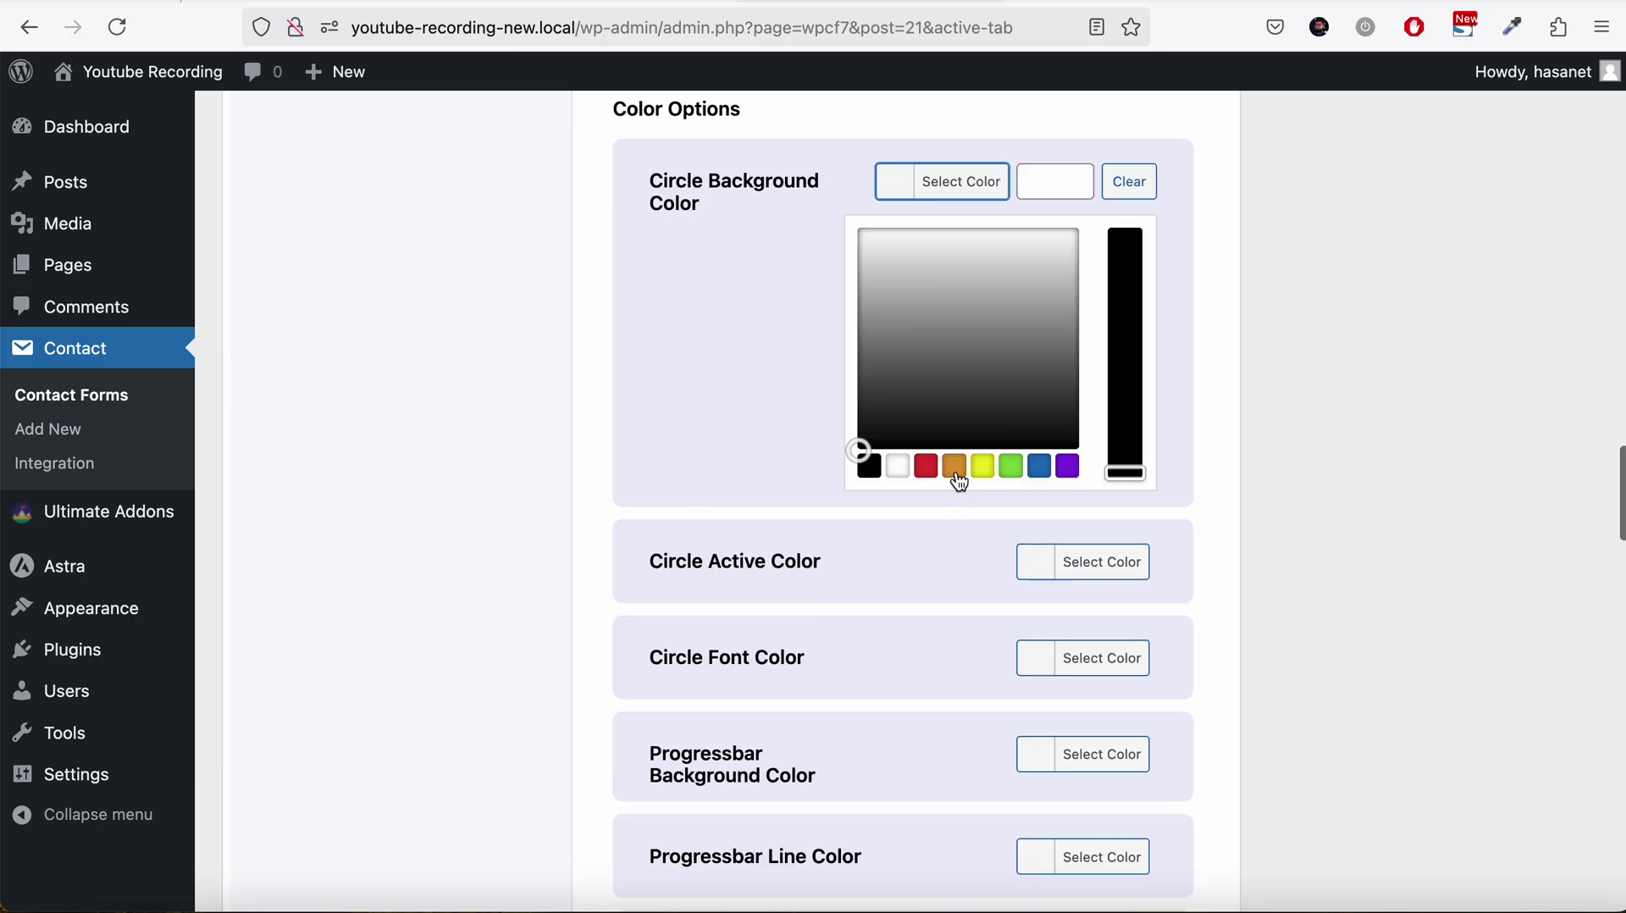
pyautogui.click(1069, 471)
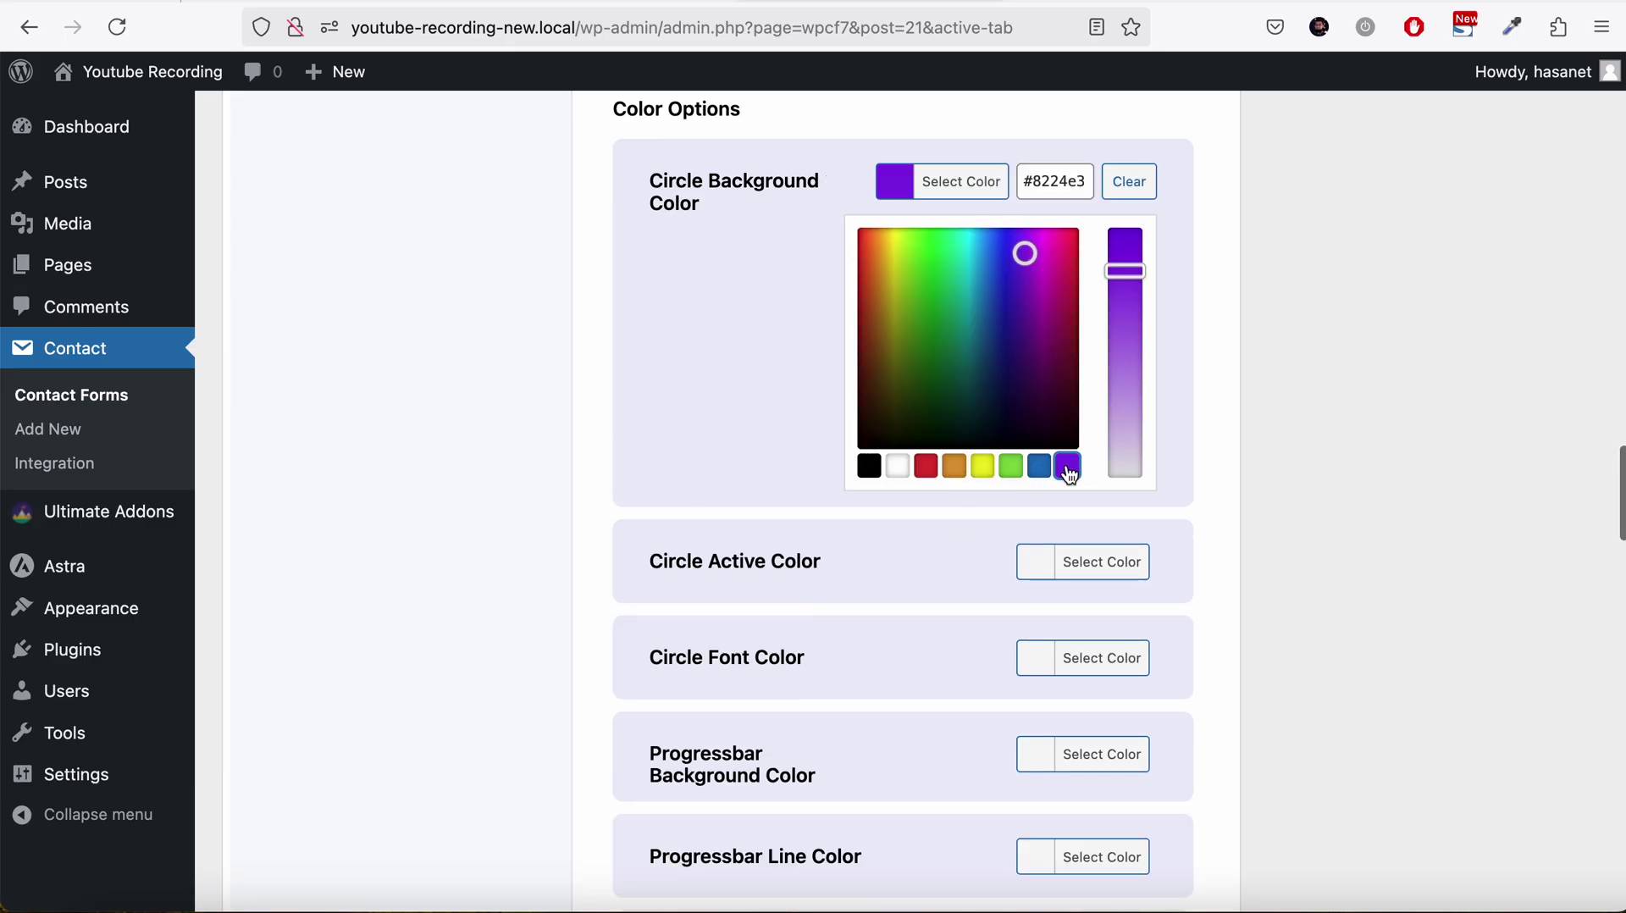
pyautogui.click(1284, 486)
pyautogui.click(1090, 288)
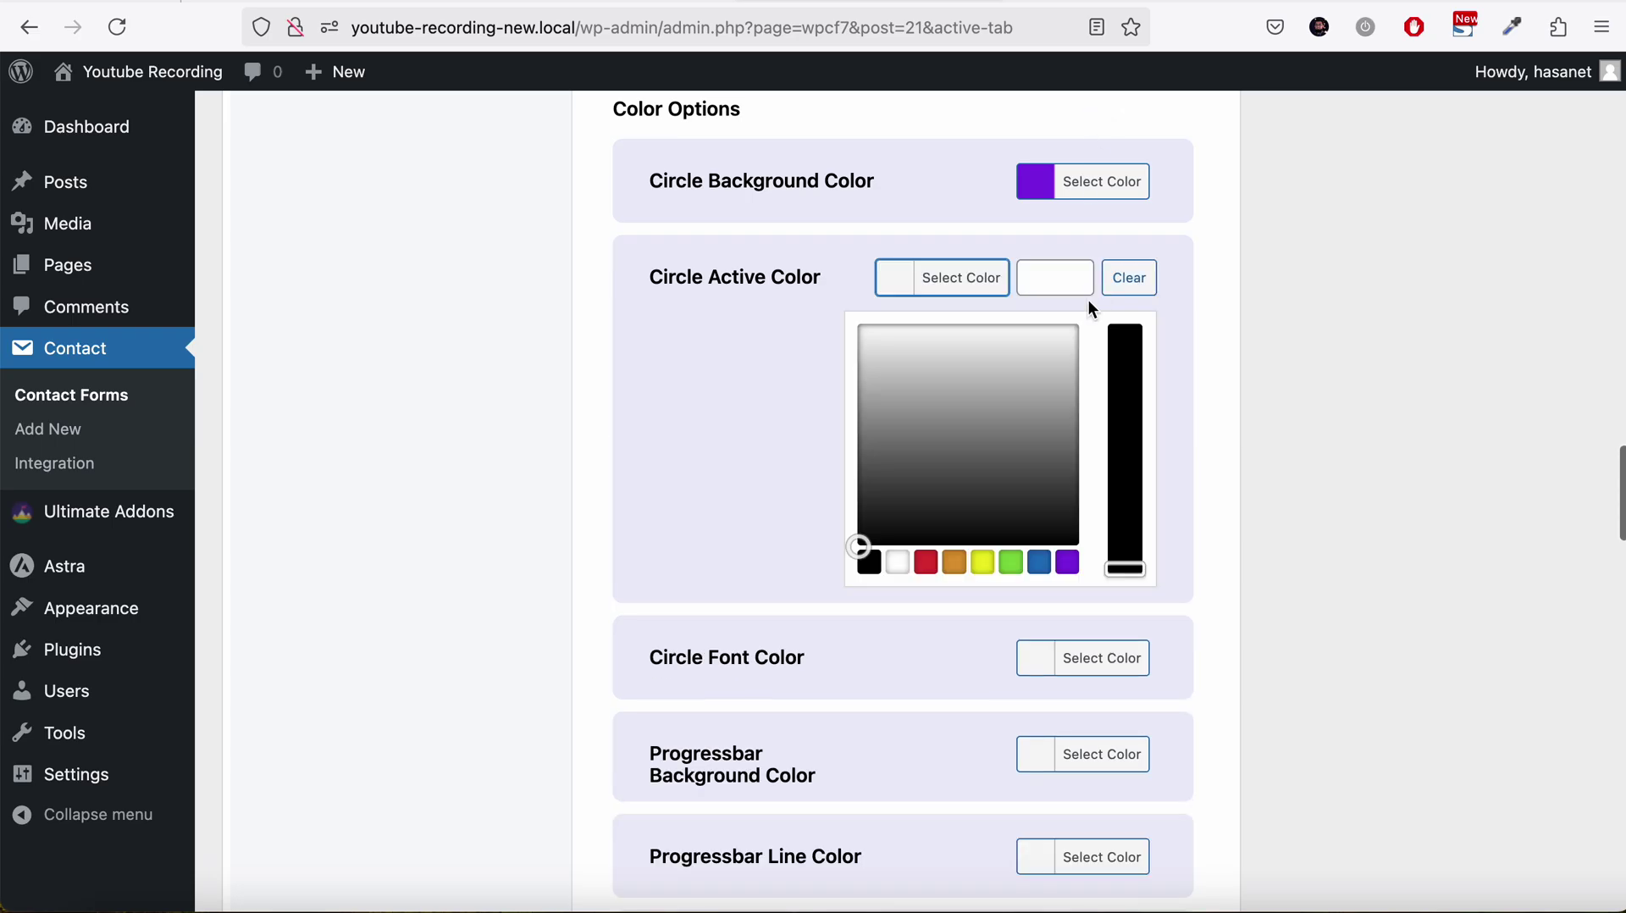
pyautogui.click(900, 564)
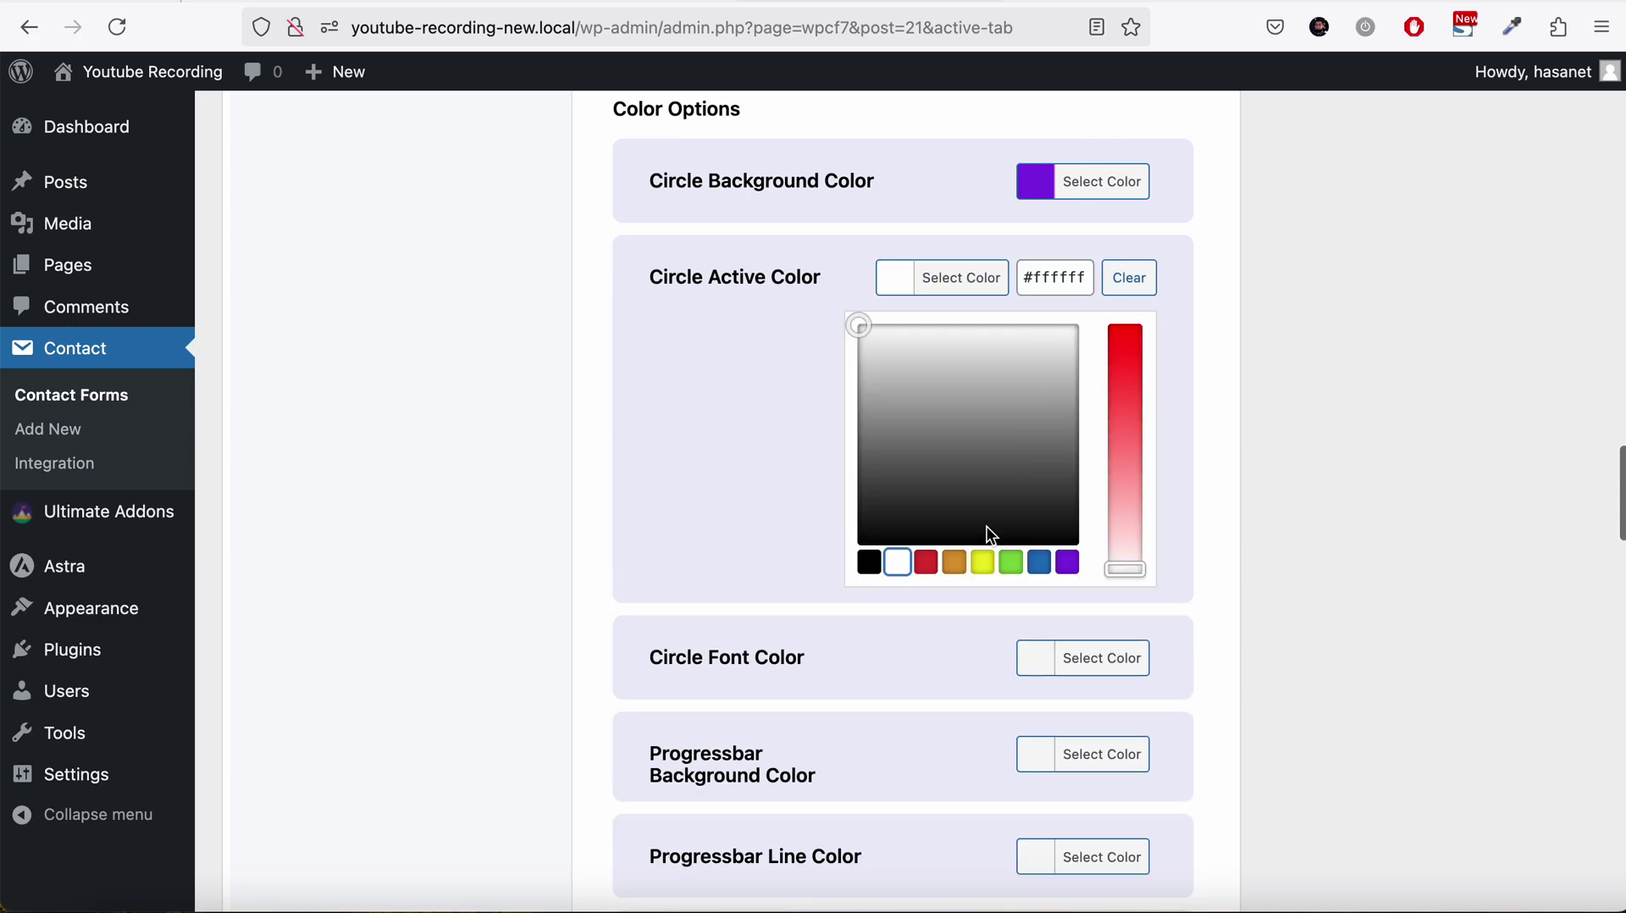
pyautogui.click(1188, 425)
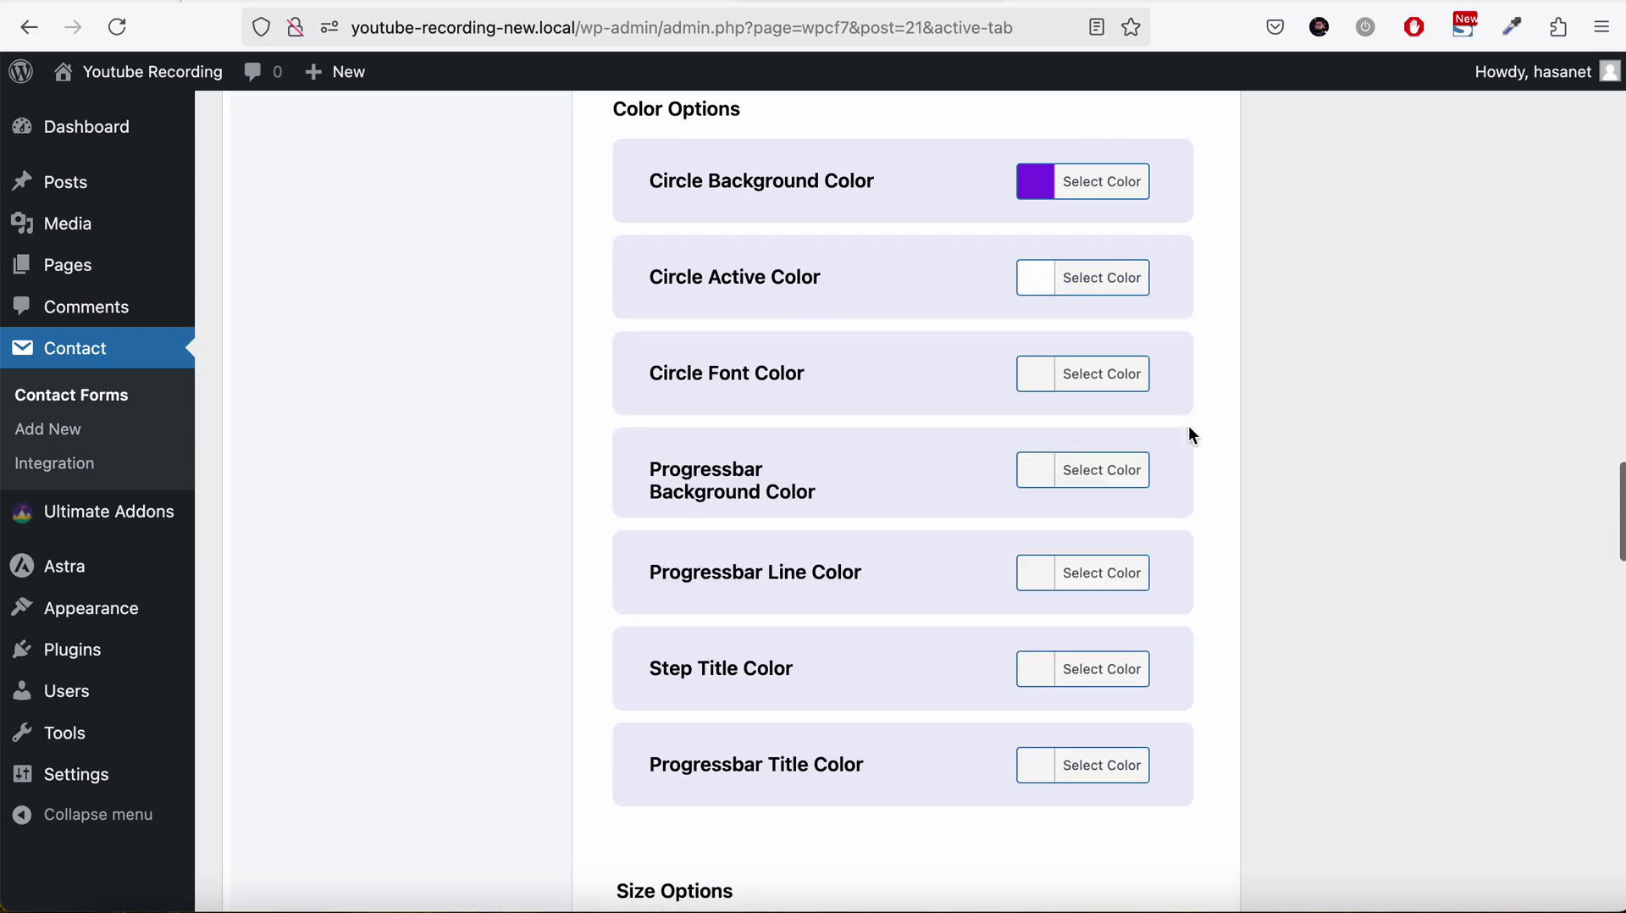
pyautogui.click(1091, 389)
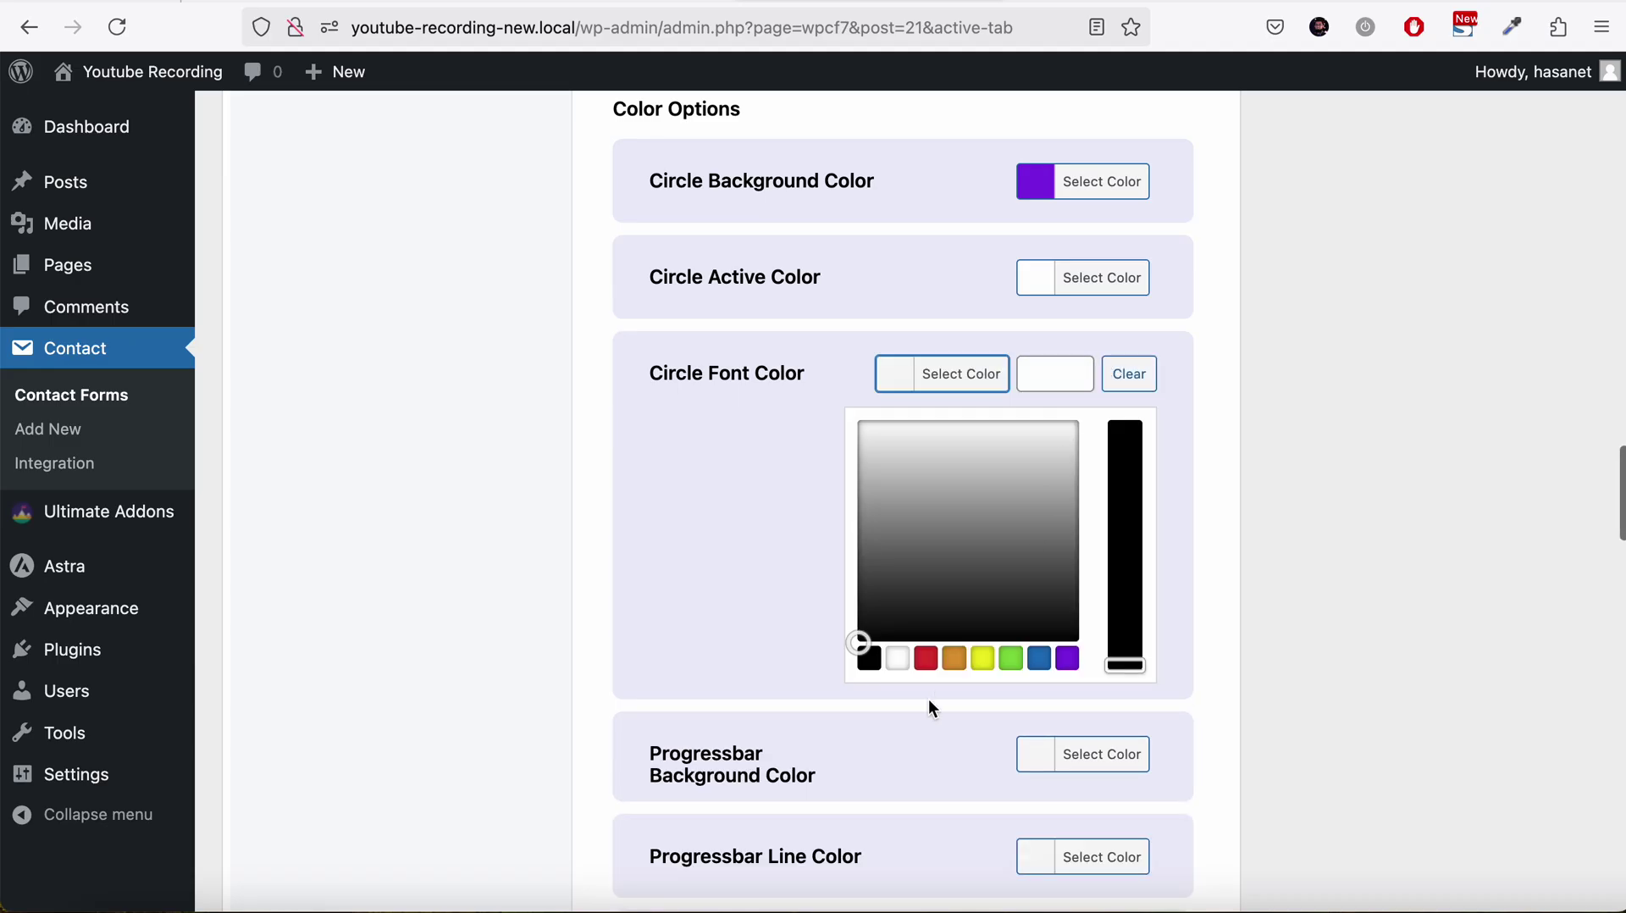
pyautogui.click(896, 665)
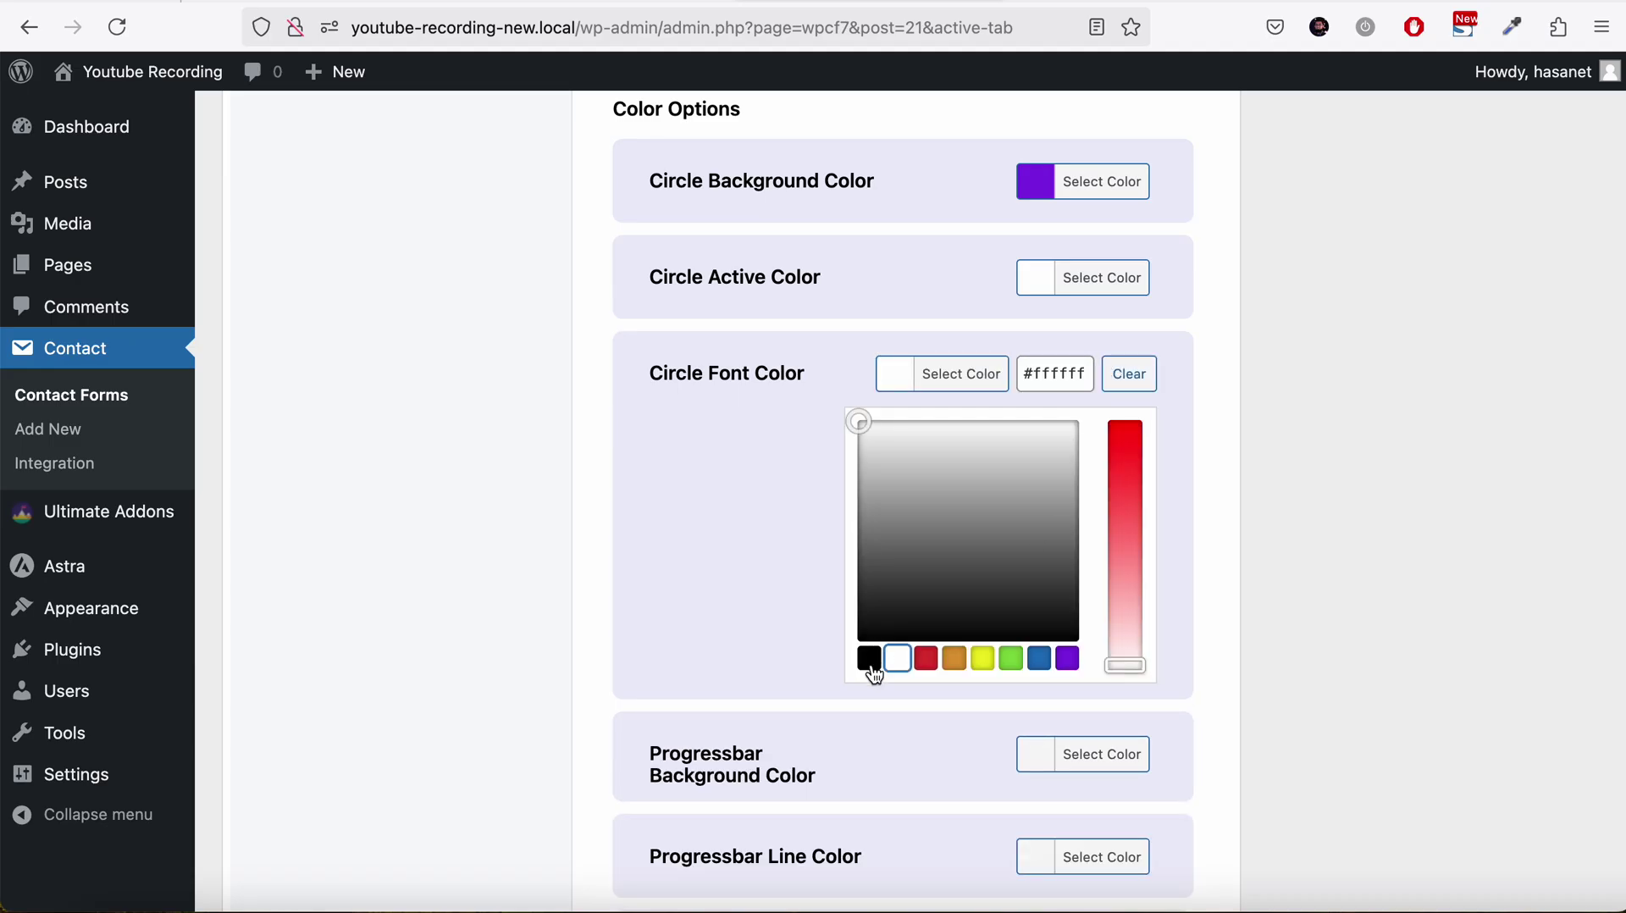
pyautogui.click(1273, 478)
pyautogui.scroll(-2, 1274, 476)
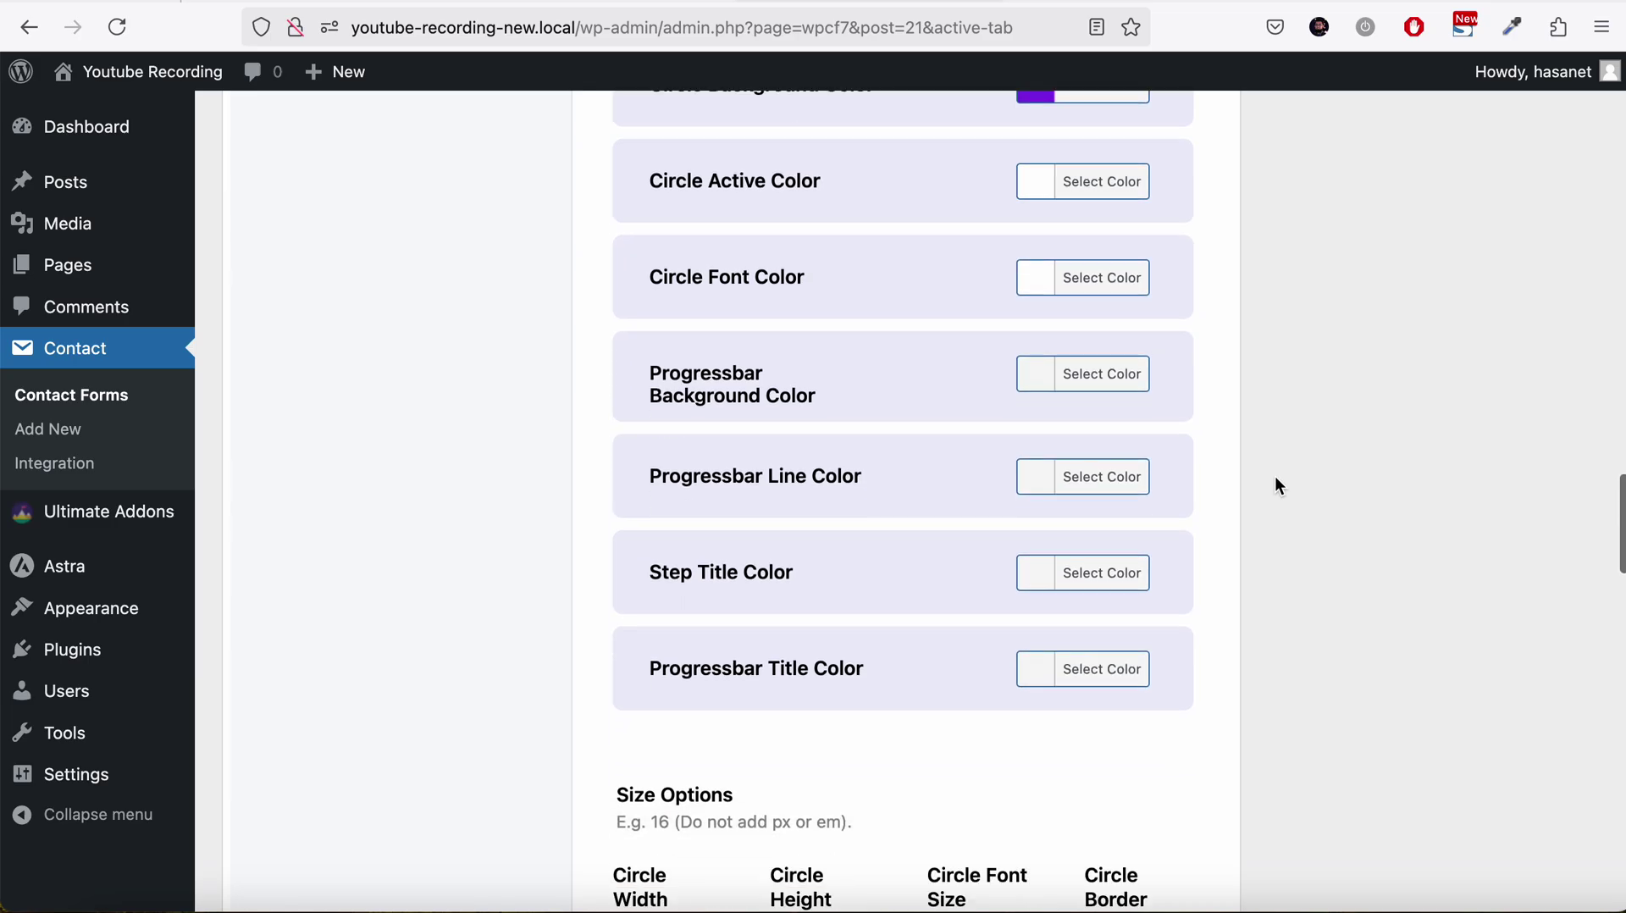
pyautogui.scroll(3, 1099, 390)
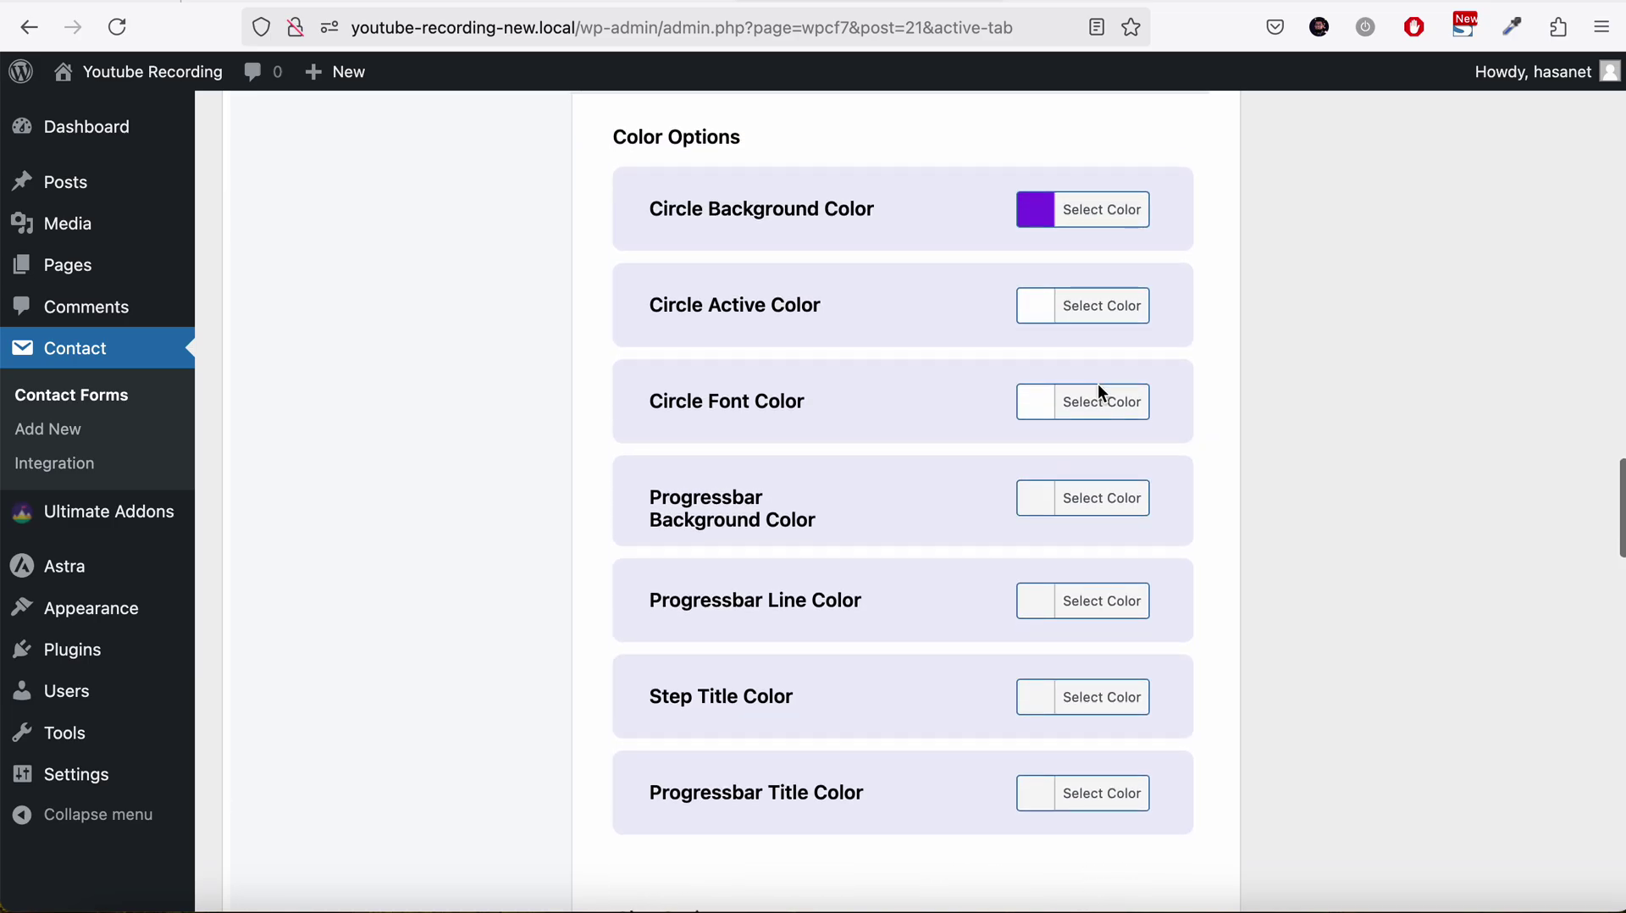
# Step: Make the progress bar background black and its line red
pyautogui.click(1088, 508)
pyautogui.click(870, 793)
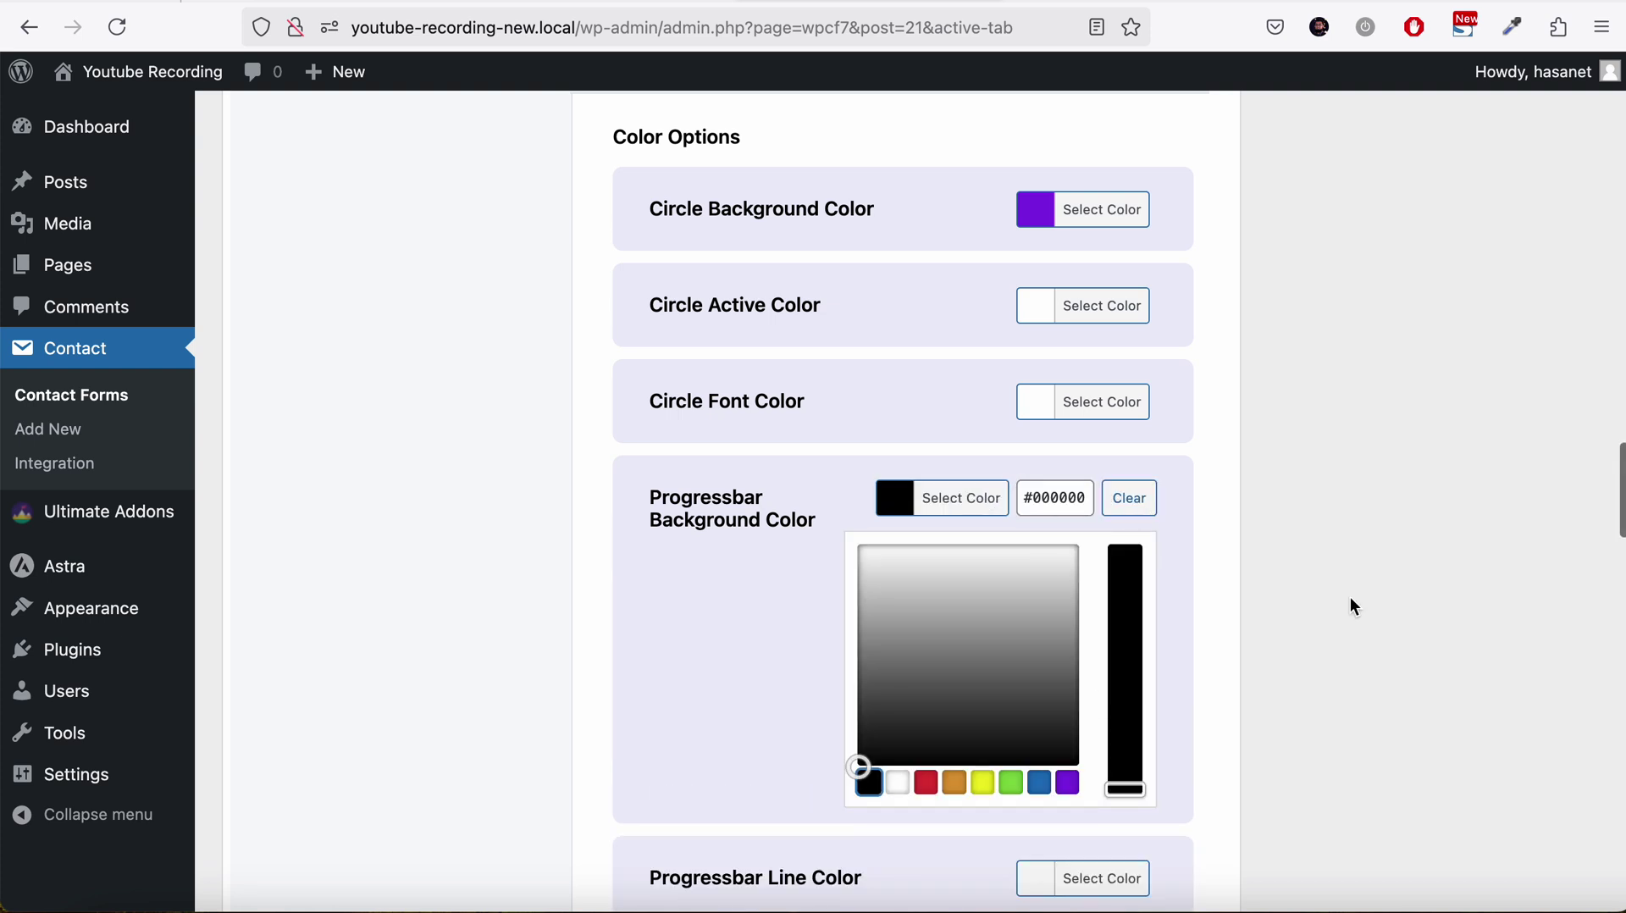
pyautogui.click(1347, 597)
pyautogui.scroll(-3, 1347, 597)
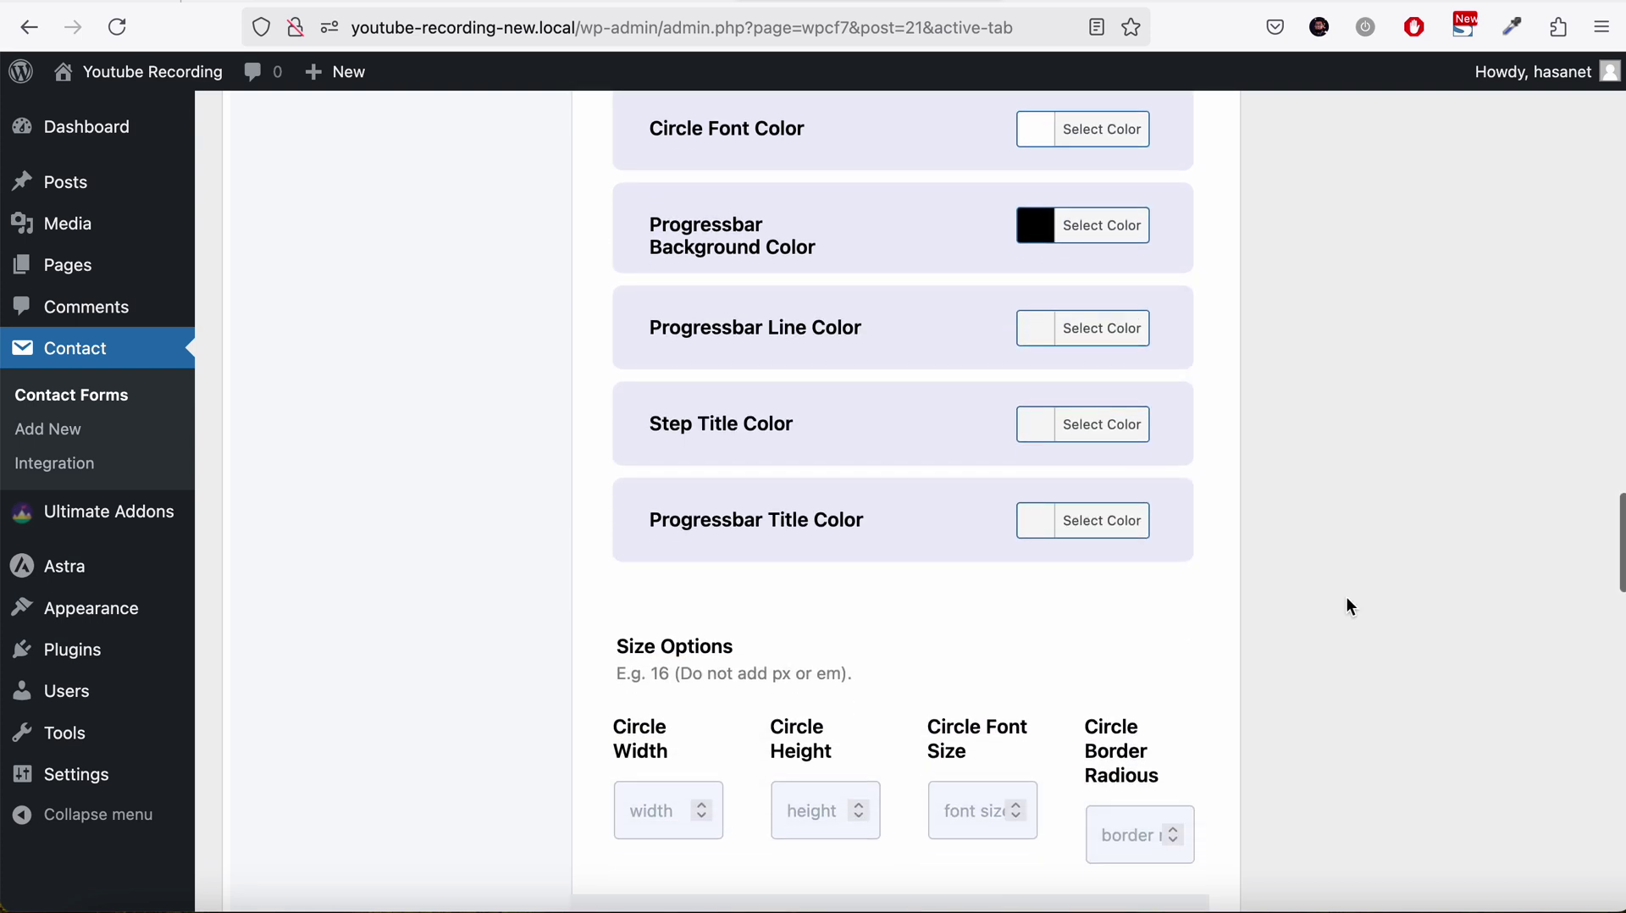
pyautogui.click(1093, 337)
pyautogui.click(925, 606)
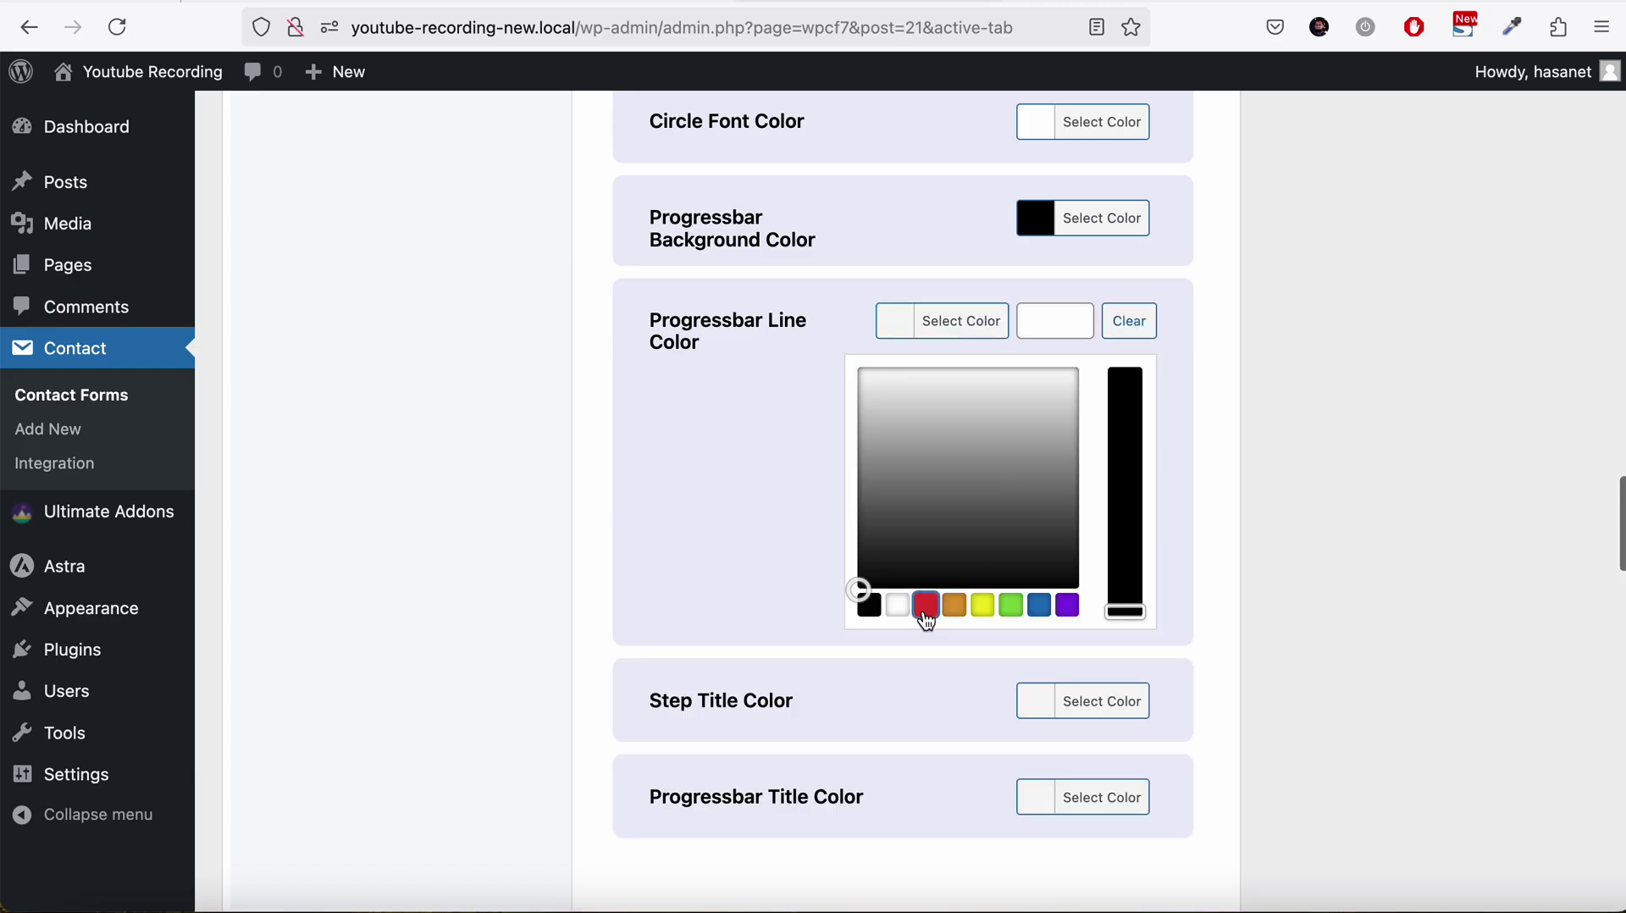
pyautogui.click(1457, 447)
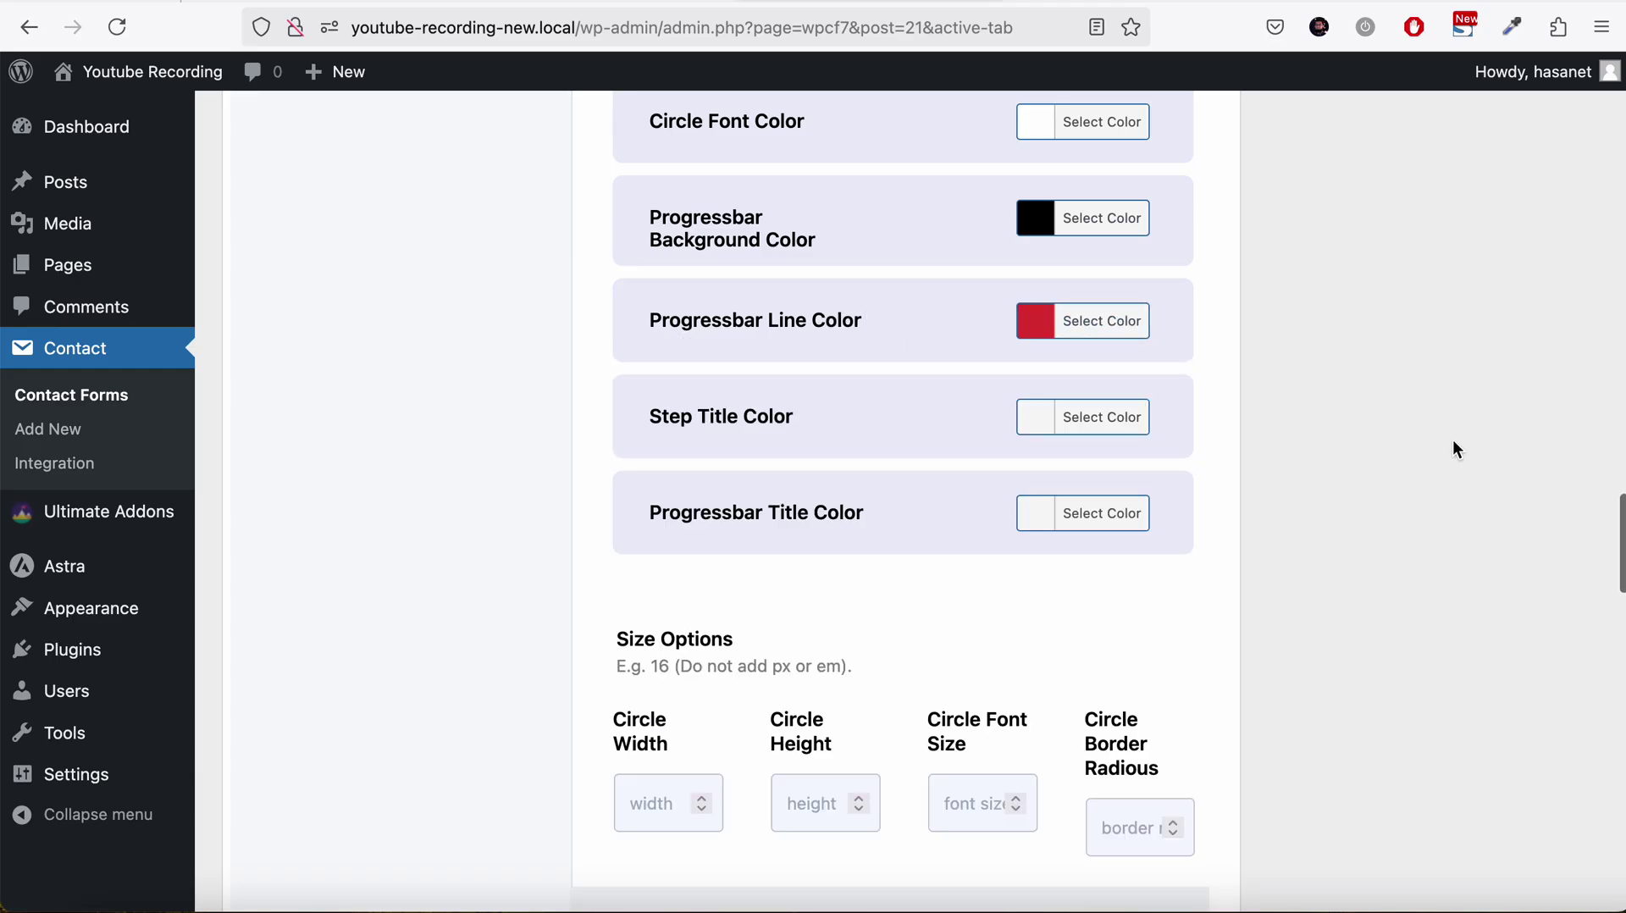
# Step: Make the step titles orange and the progress bar titles green
pyautogui.click(1101, 418)
pyautogui.click(955, 701)
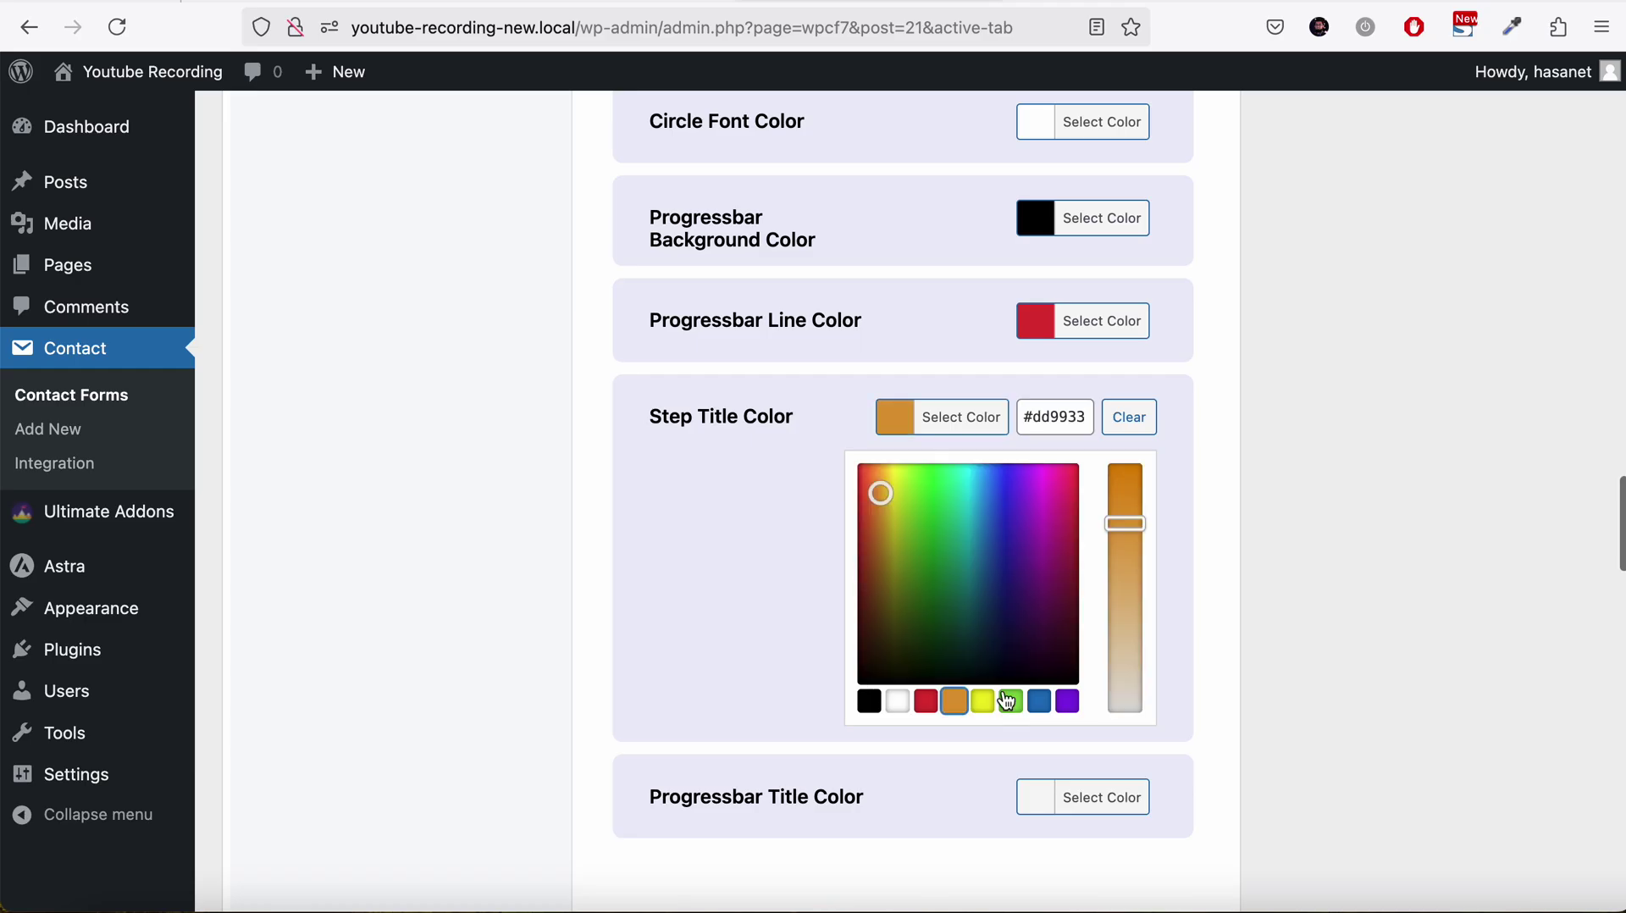
pyautogui.click(1236, 585)
pyautogui.click(1080, 515)
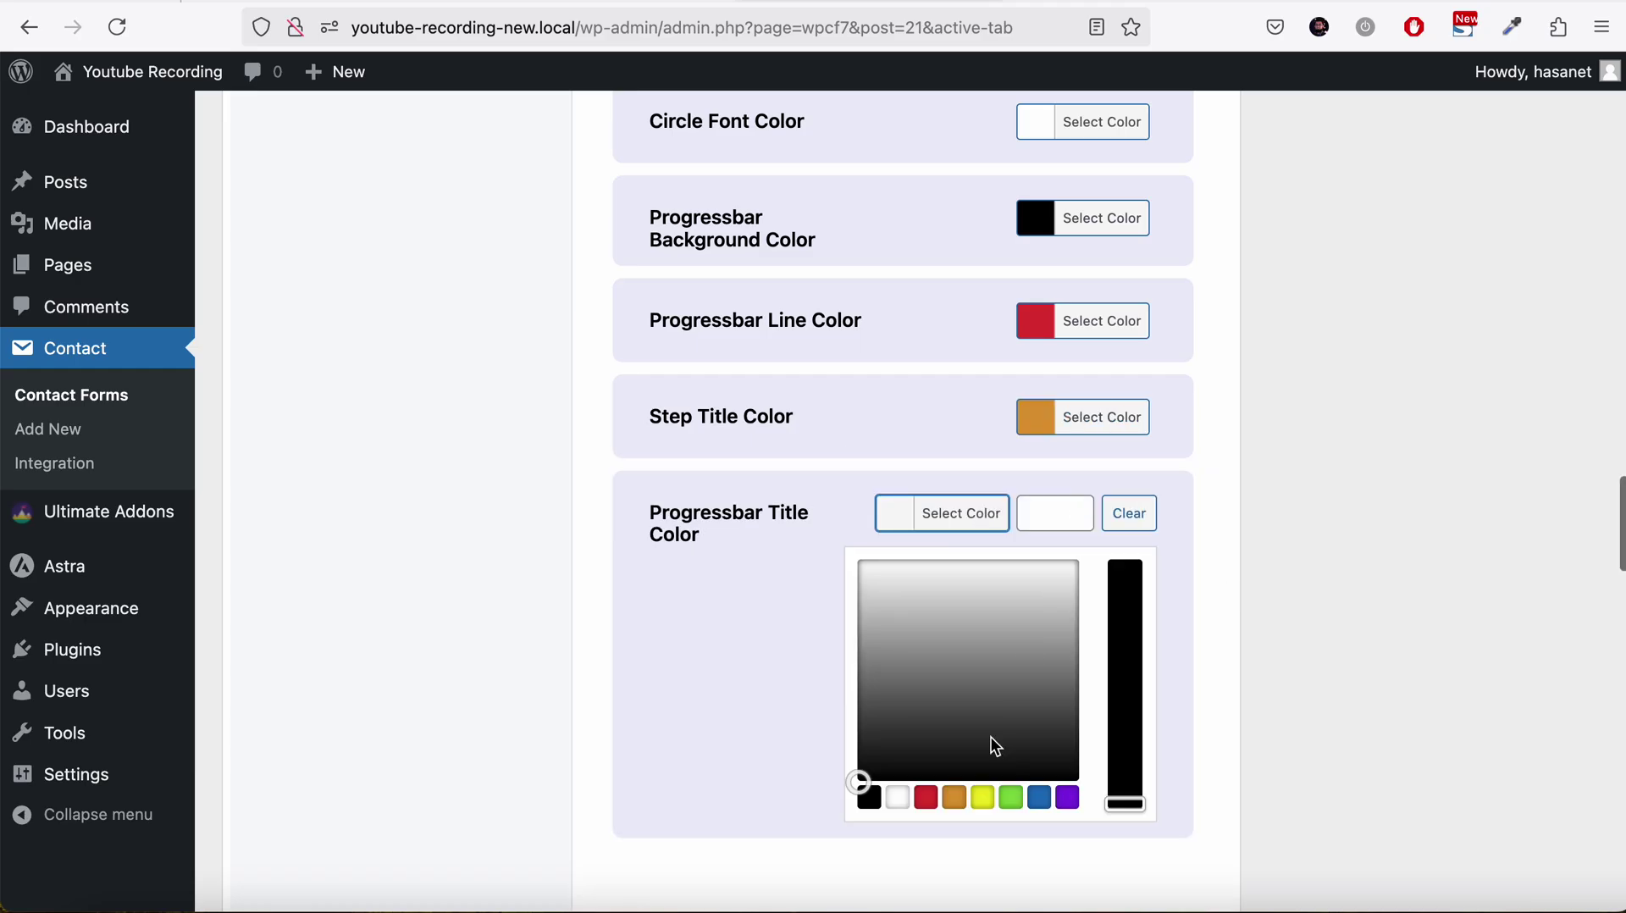
pyautogui.click(954, 800)
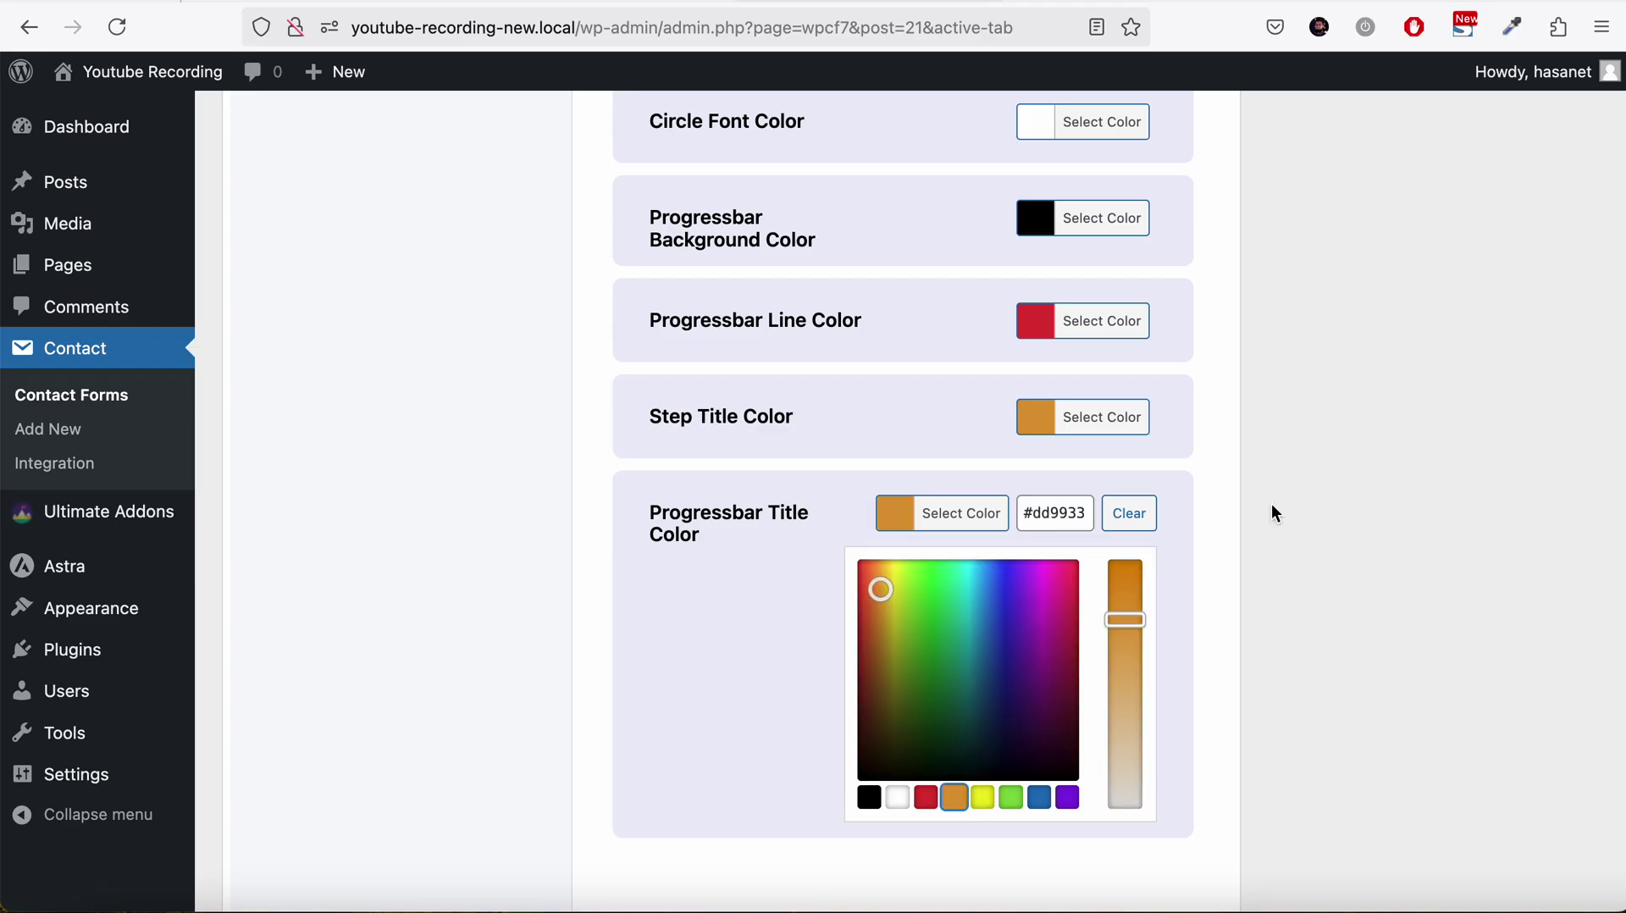
pyautogui.click(1010, 799)
pyautogui.click(1373, 581)
# Step: Save the form's new progress bar colours and reload the live Multitep page
pyautogui.scroll(7, 1374, 581)
pyautogui.scroll(-4, 1373, 581)
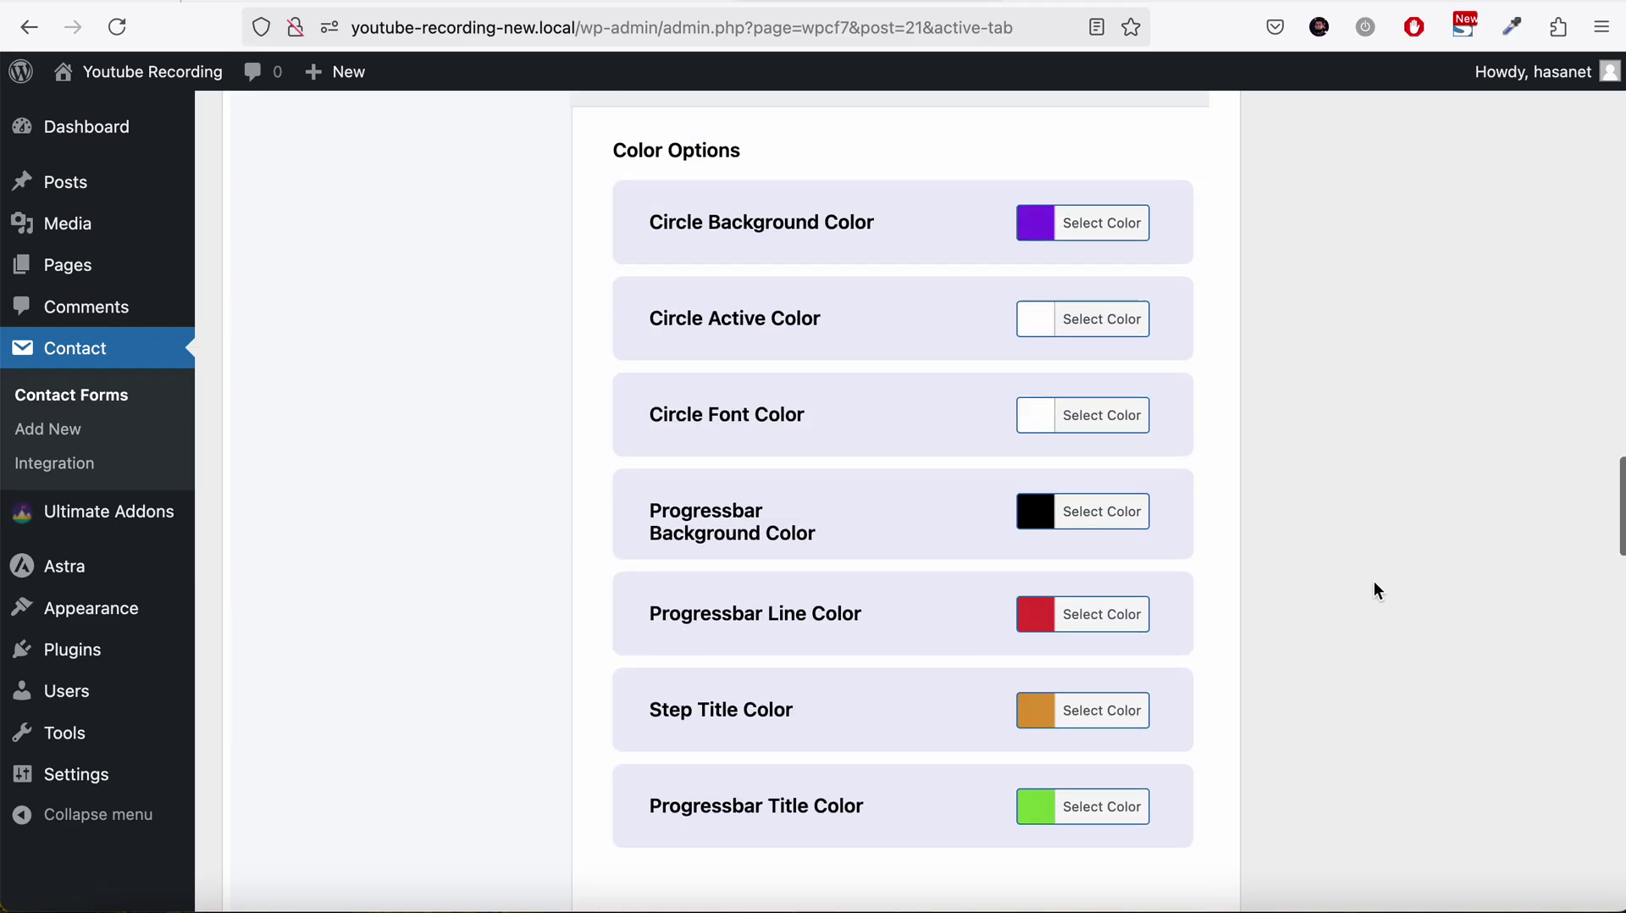
pyautogui.scroll(-3, 1374, 582)
pyautogui.scroll(15, 1238, 322)
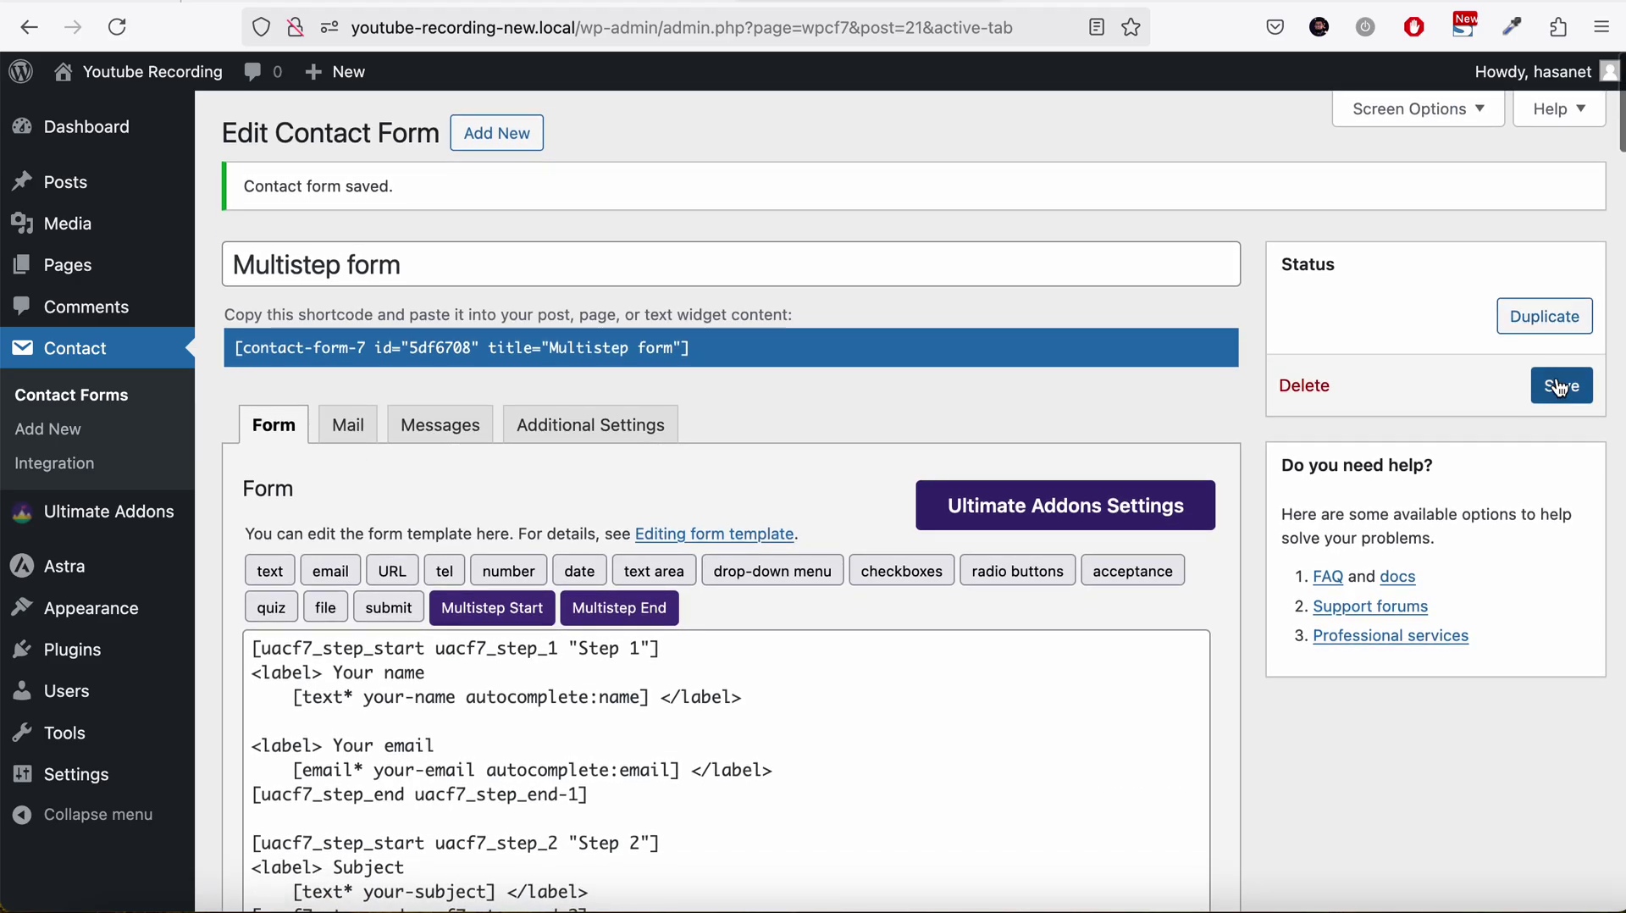
pyautogui.click(1561, 388)
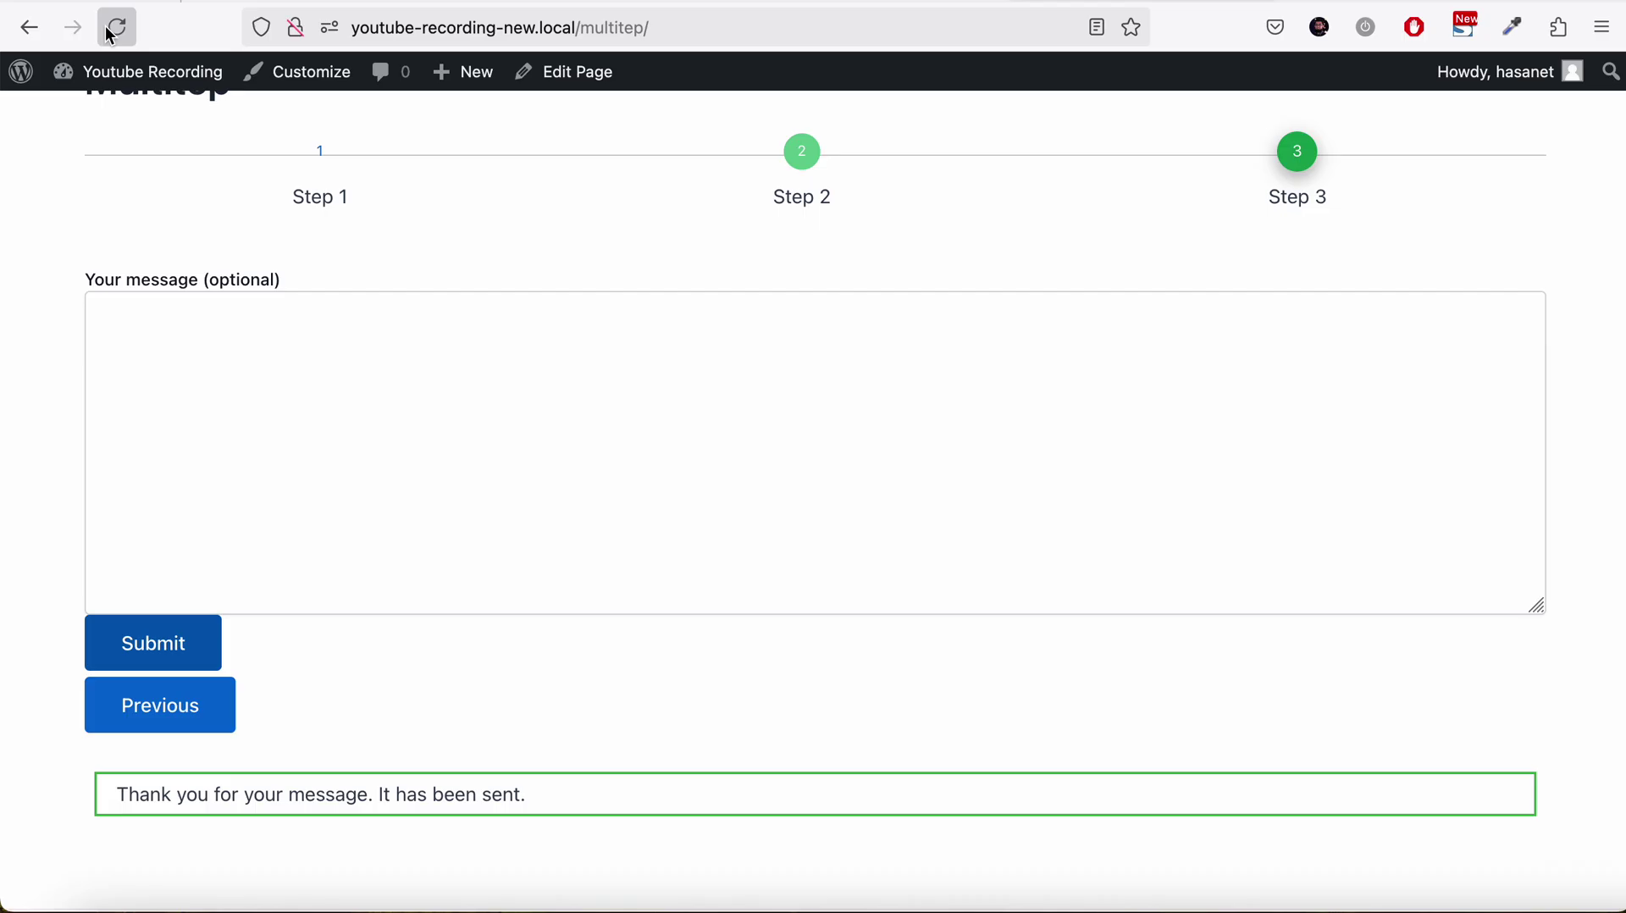
pyautogui.click(118, 27)
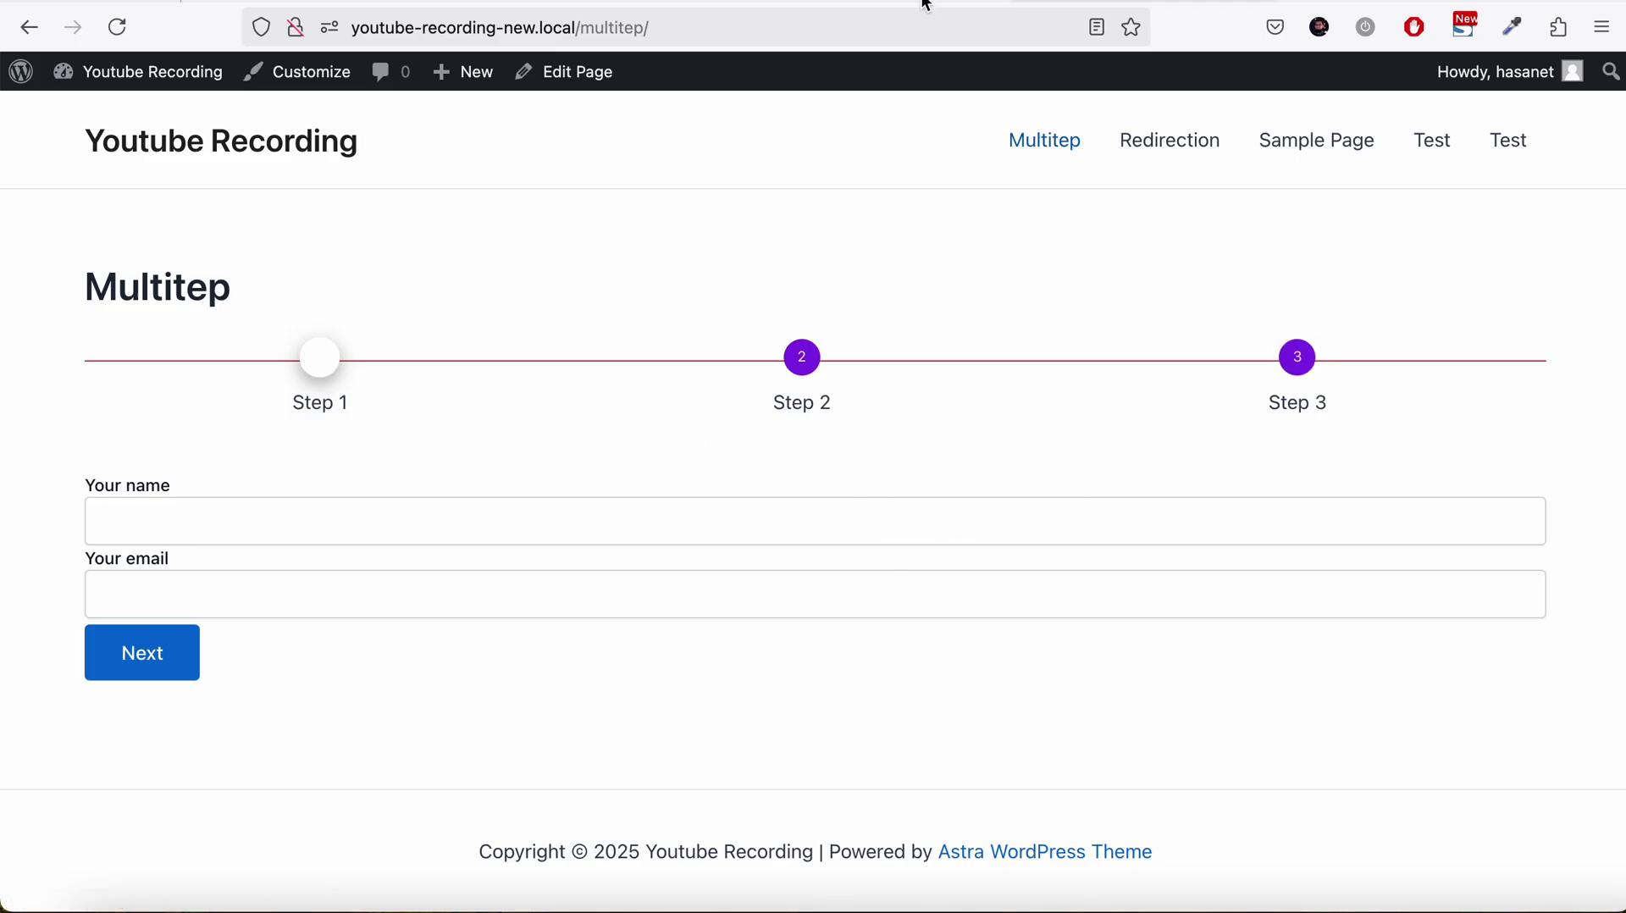
# Step: In the contact form editor, set the Circle Font Color to black
pyautogui.click(855, 3)
pyautogui.scroll(-10, 1050, 403)
pyautogui.scroll(-7, 1050, 404)
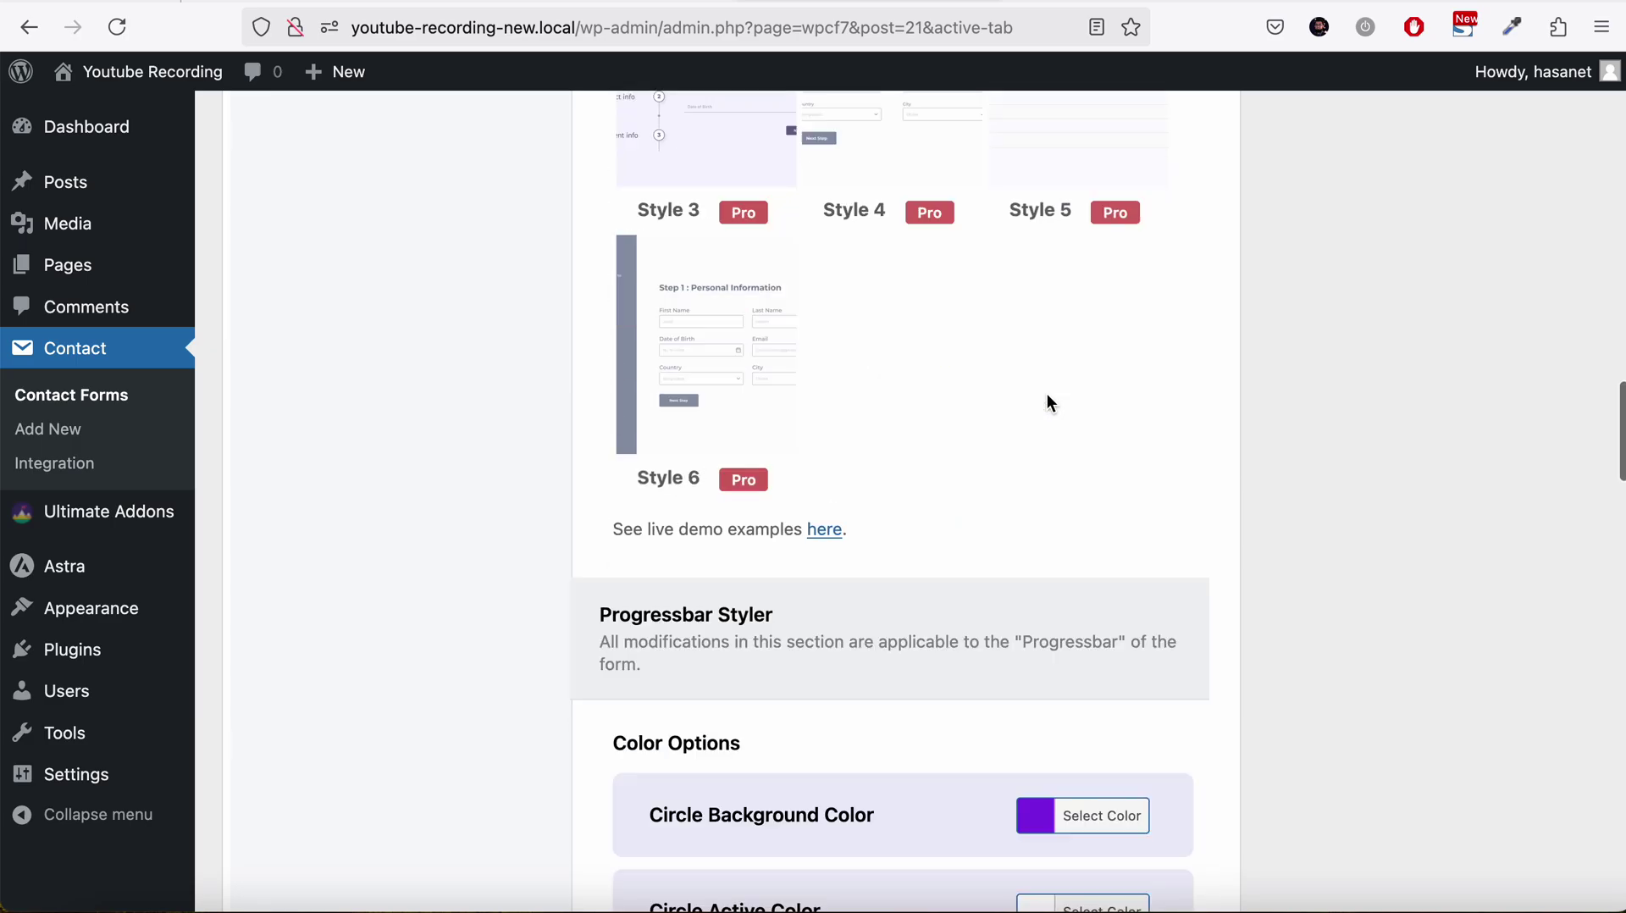
pyautogui.scroll(-6, 1050, 403)
pyautogui.scroll(-2, 1051, 403)
pyautogui.scroll(1, 1050, 403)
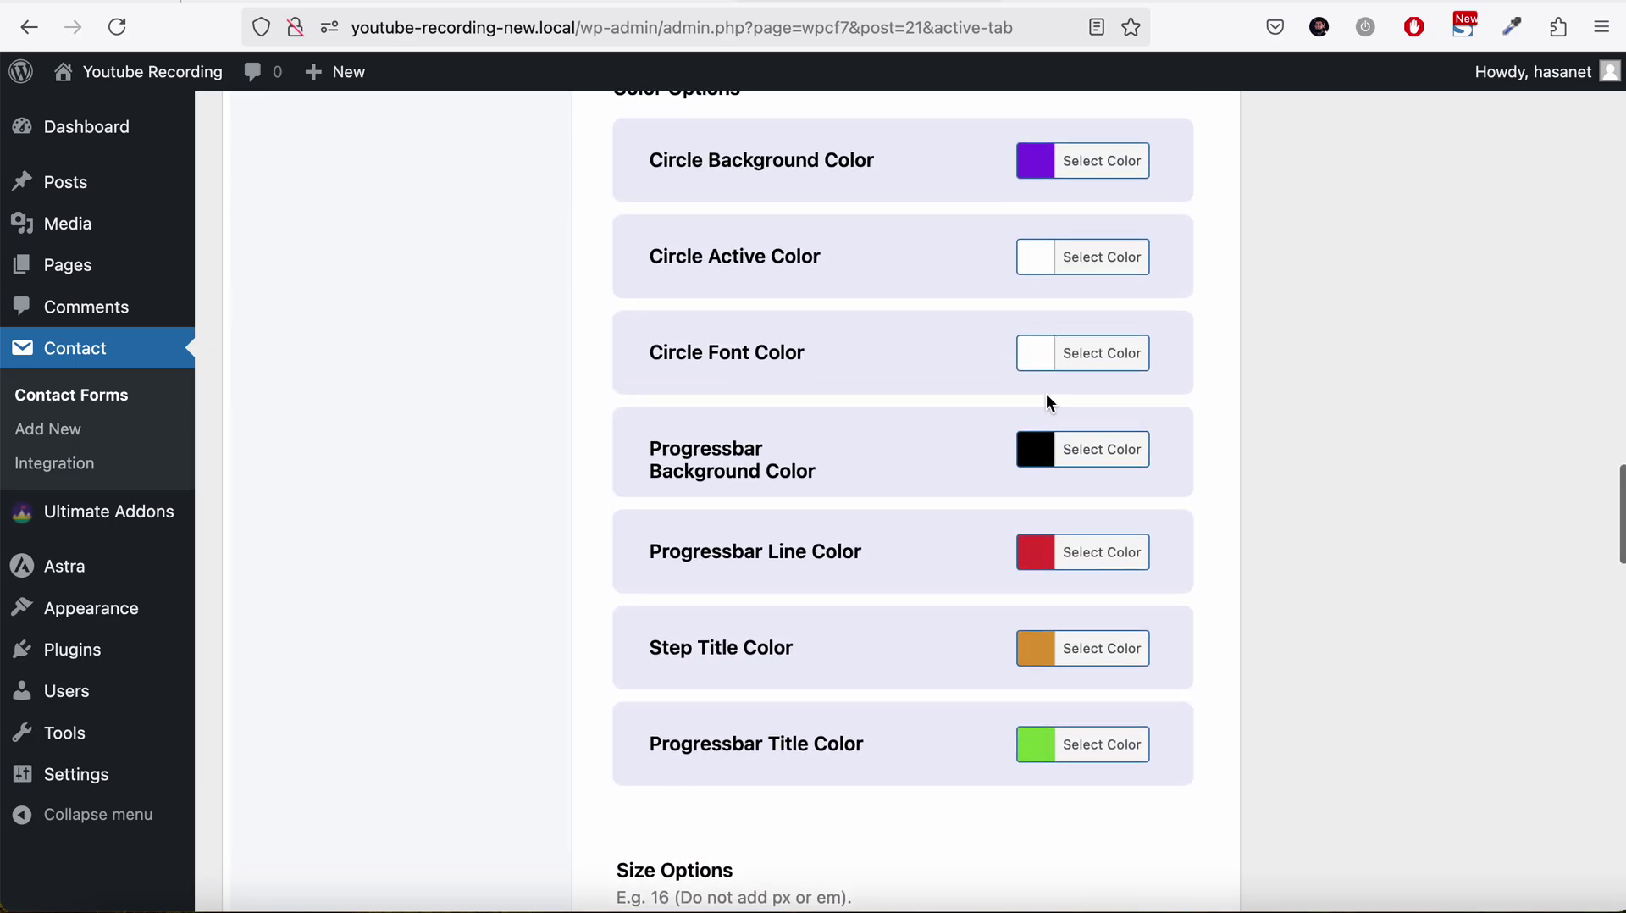
pyautogui.click(1127, 360)
pyautogui.click(873, 637)
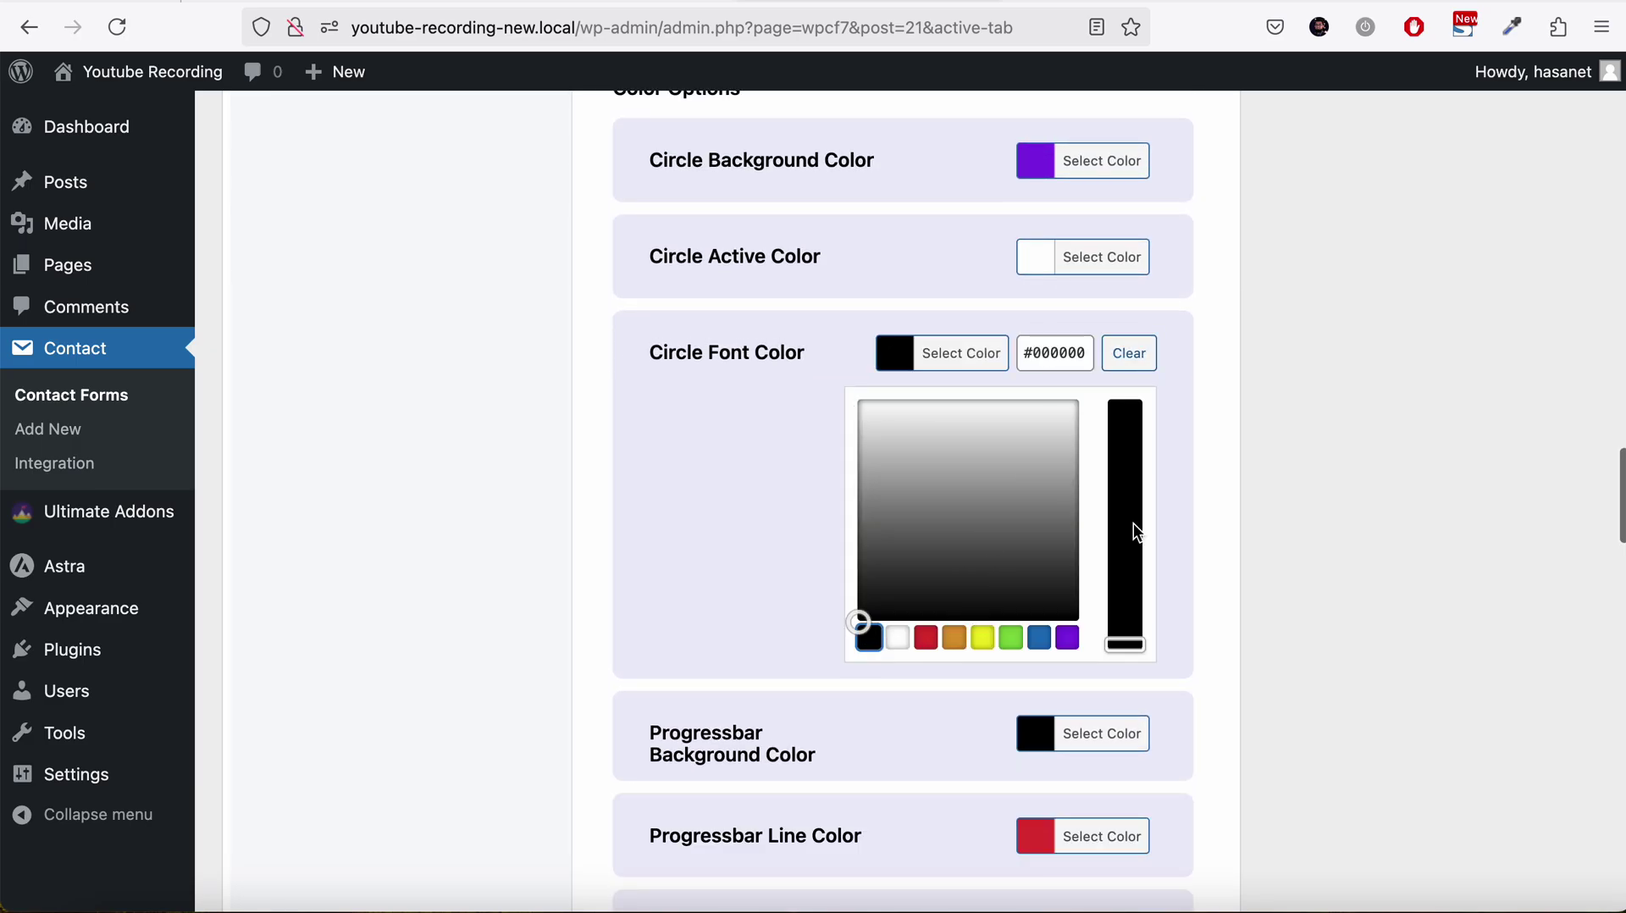
pyautogui.click(1293, 449)
# Step: Save the form and reload the Multitep page to check the step numbers
pyautogui.scroll(15, 1292, 448)
pyautogui.scroll(8, 1293, 449)
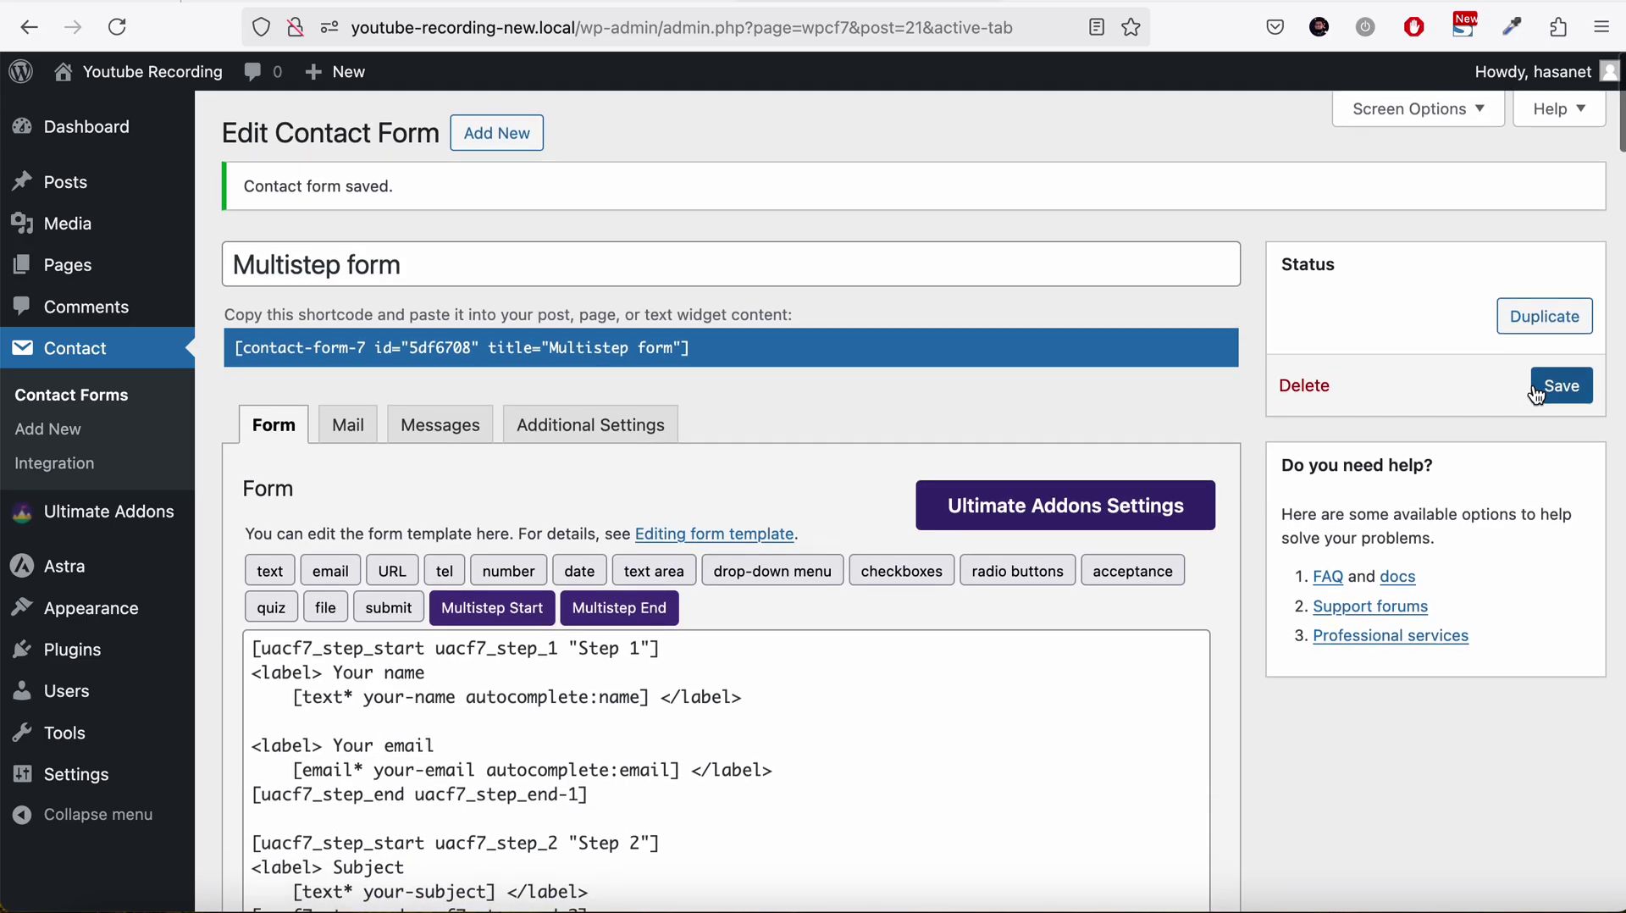
pyautogui.click(1561, 390)
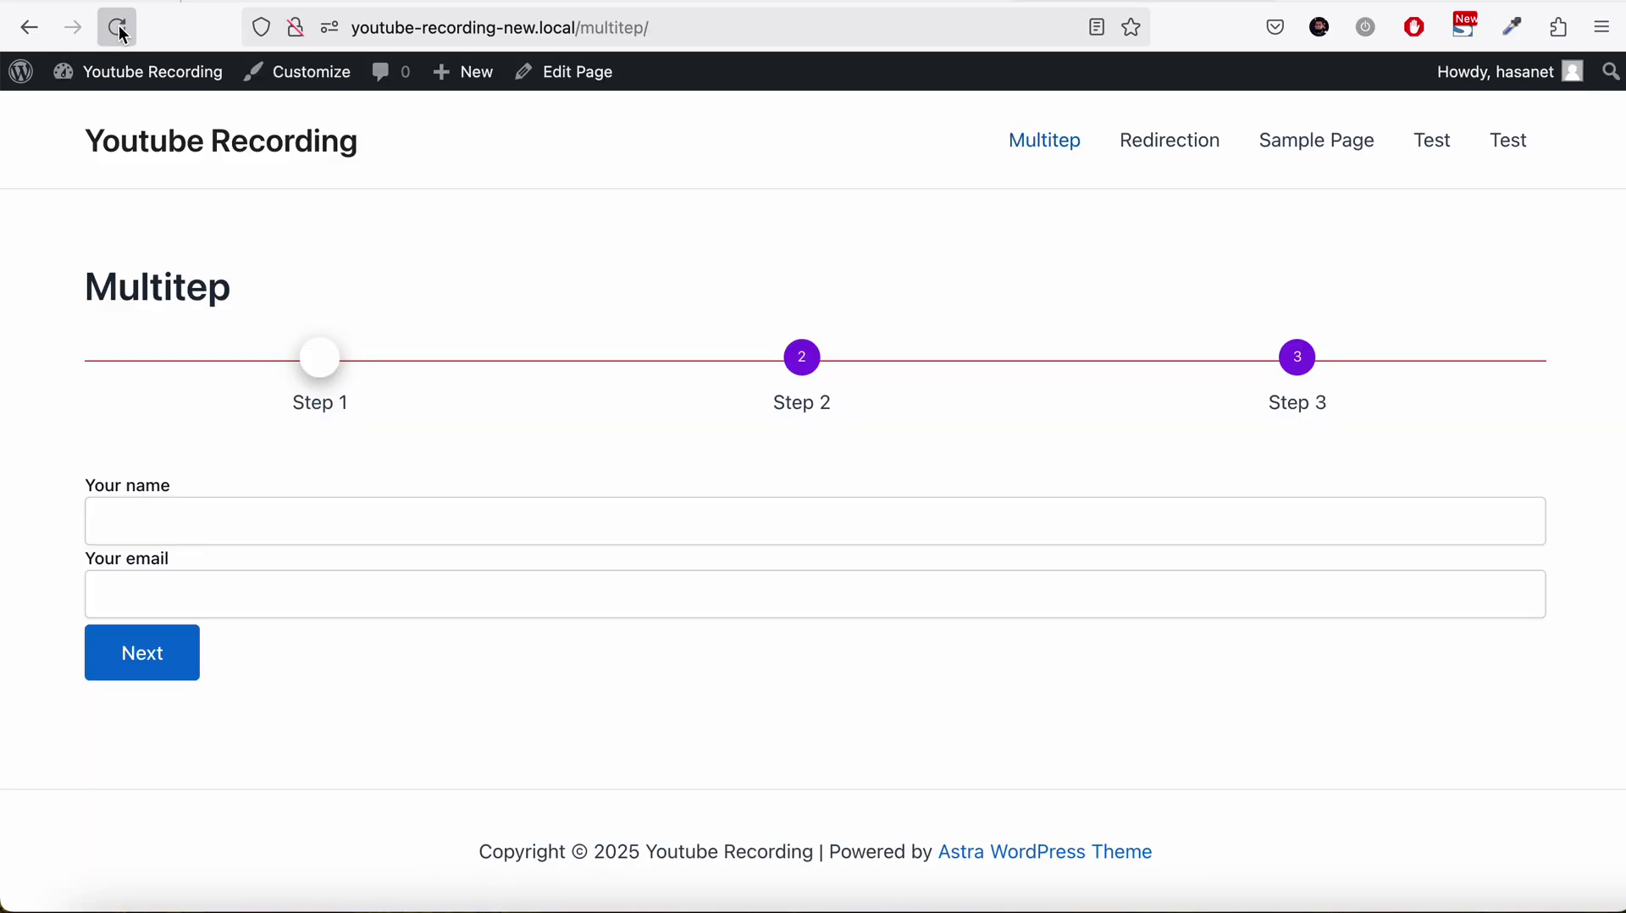
pyautogui.click(119, 28)
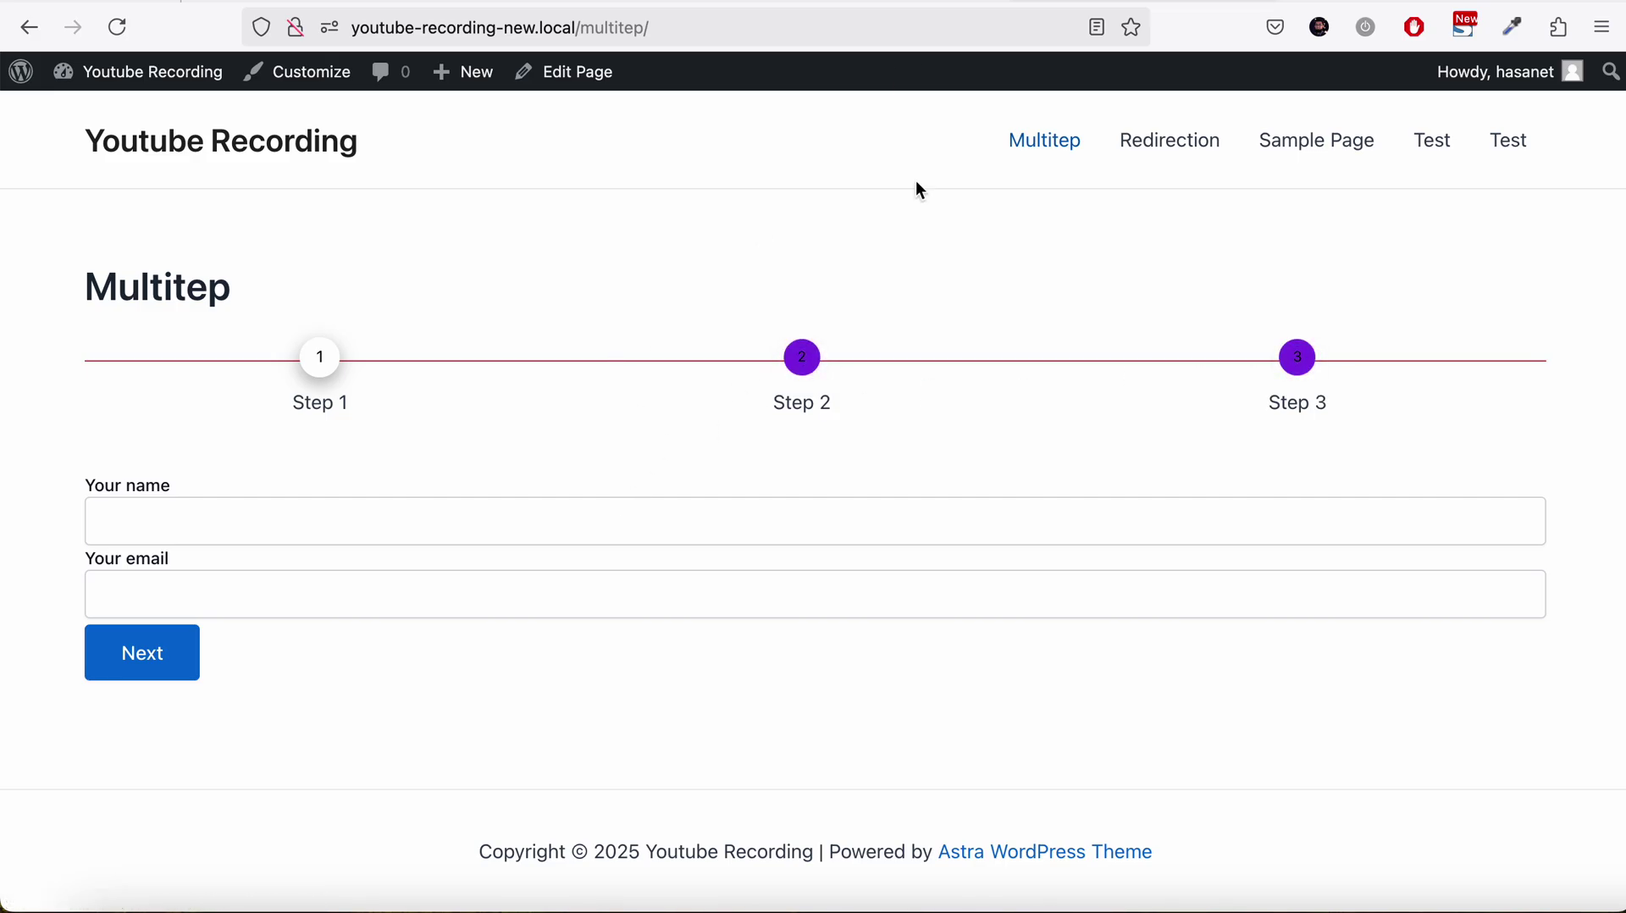
# Step: Change the Circle Background Color from purple to yellow
pyautogui.scroll(-7, 1105, 519)
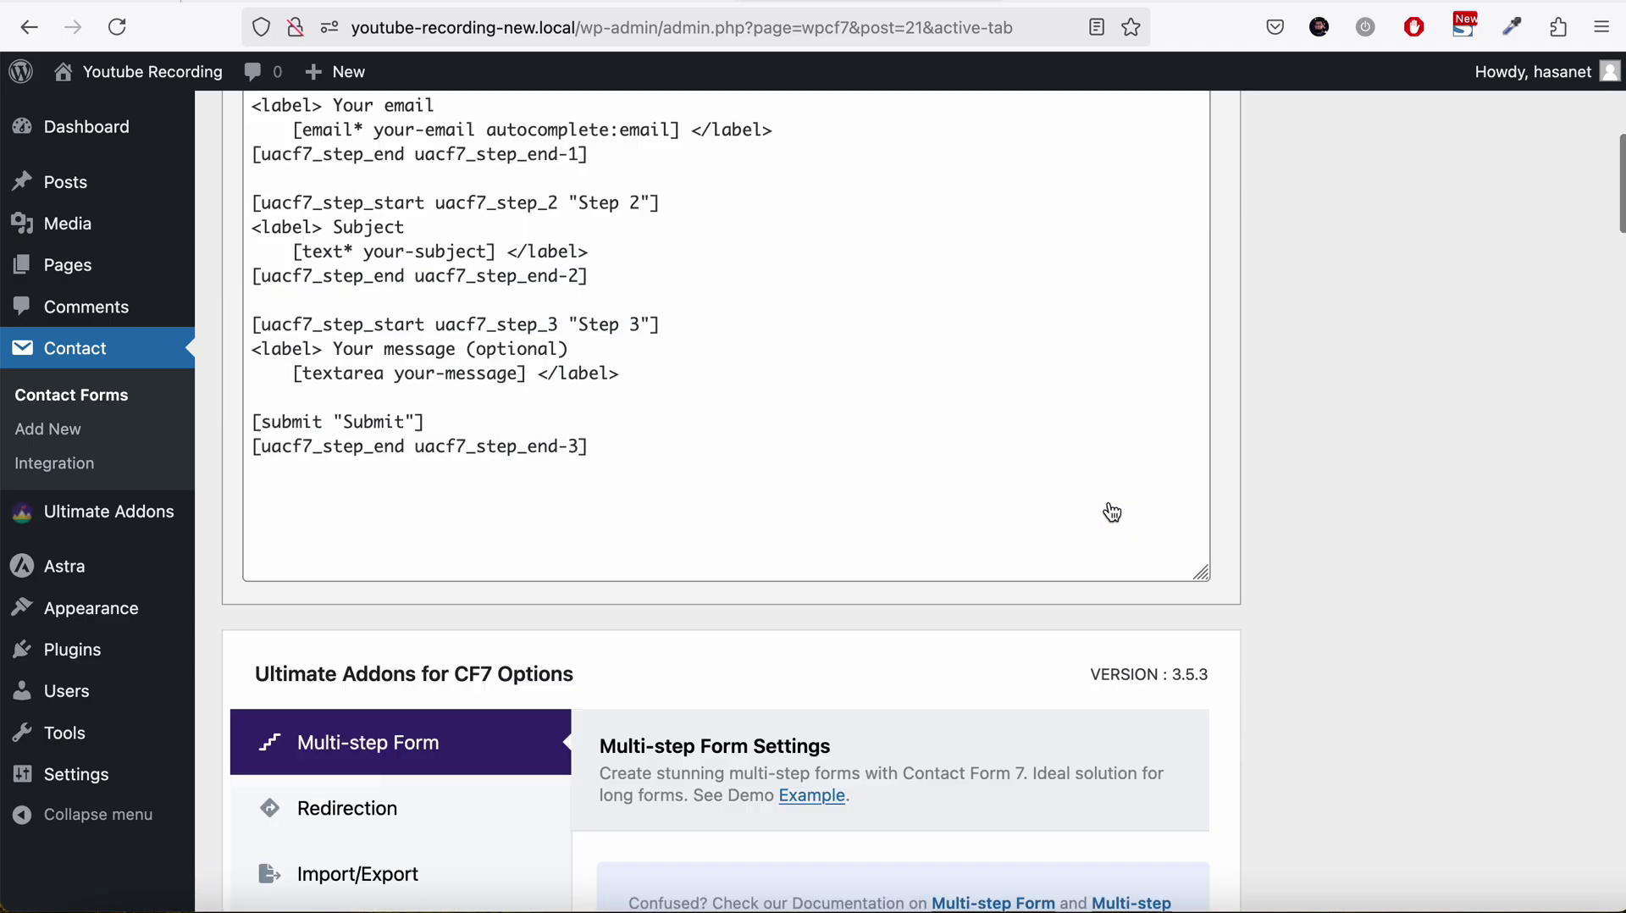
pyautogui.scroll(-10, 1112, 513)
pyautogui.scroll(-5, 1112, 512)
pyautogui.scroll(-2, 1110, 508)
pyautogui.scroll(2, 1109, 508)
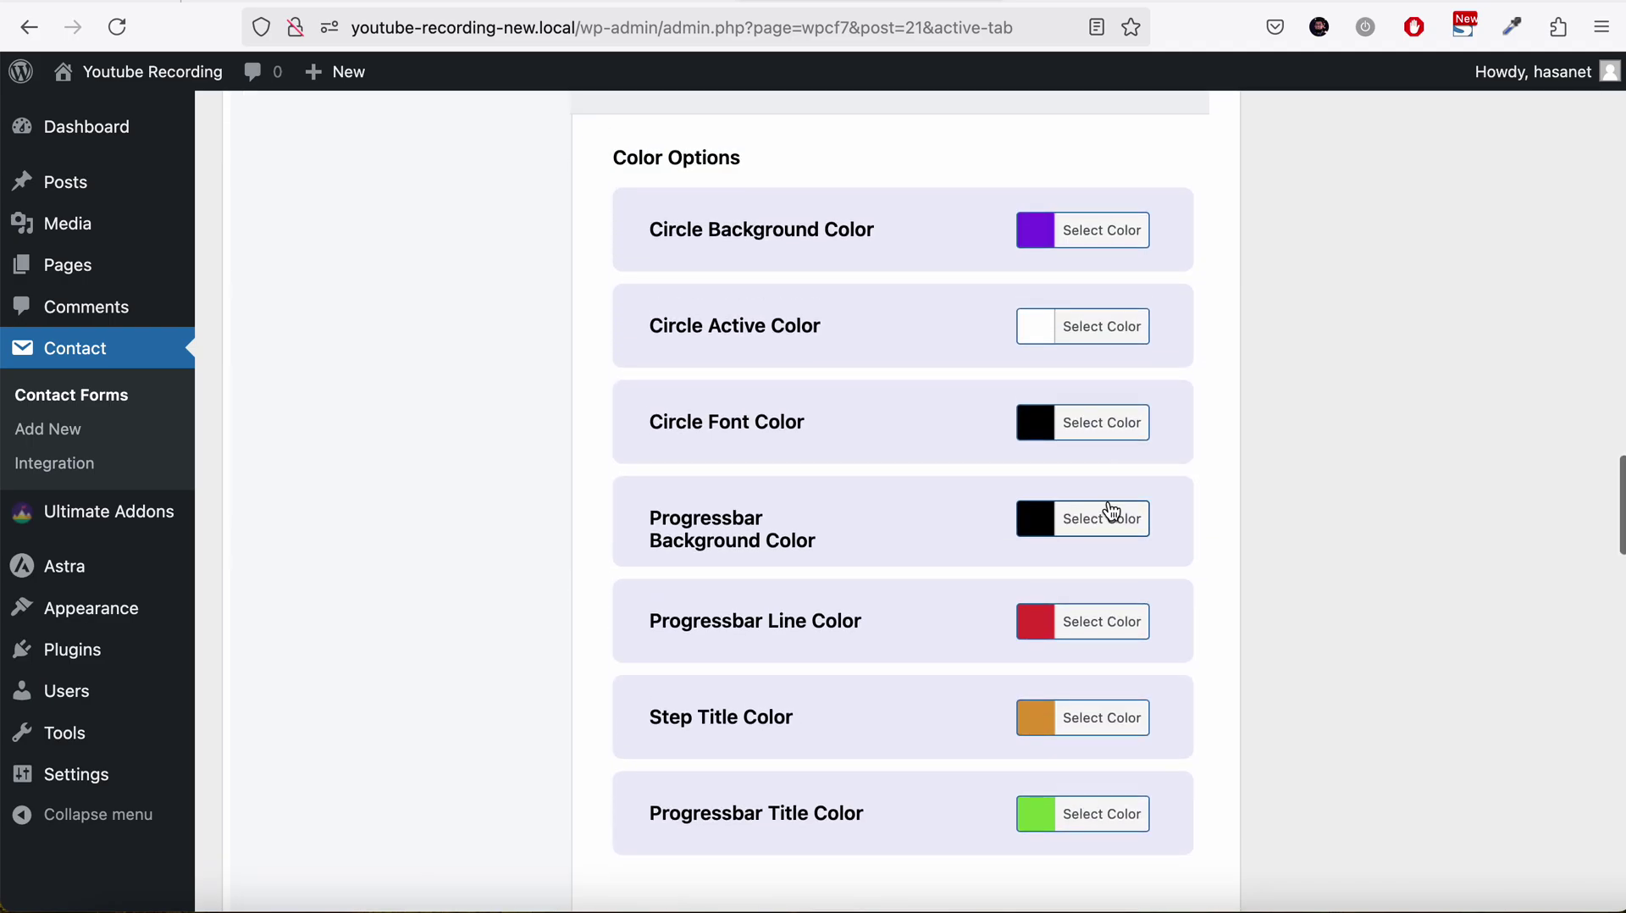
pyautogui.click(1113, 245)
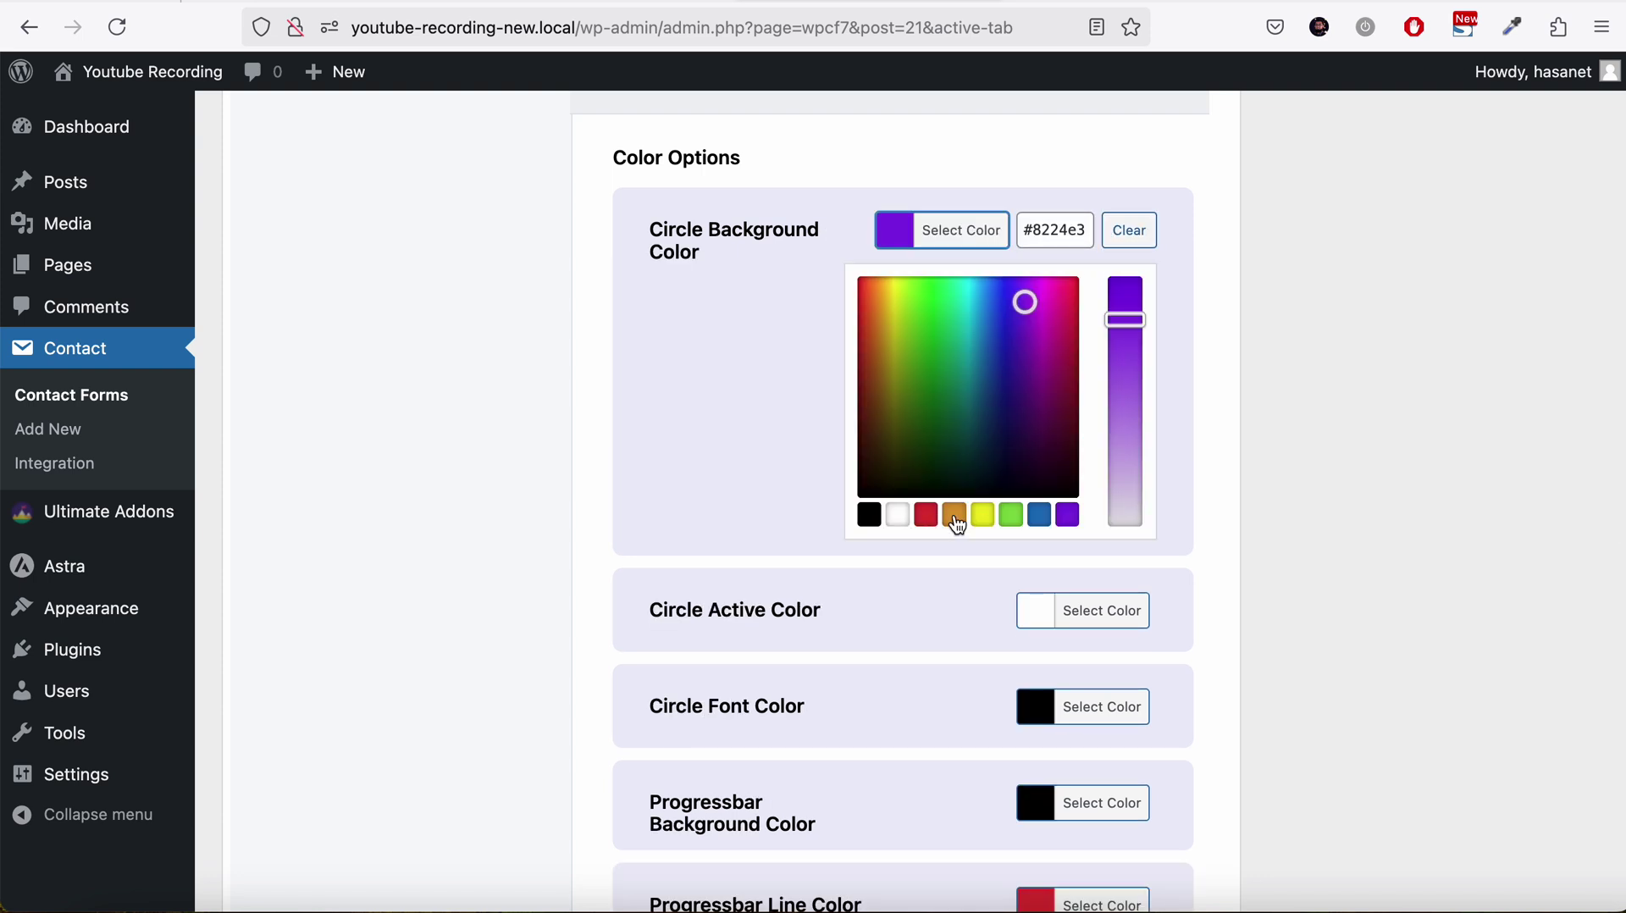
pyautogui.click(983, 515)
pyautogui.click(1304, 388)
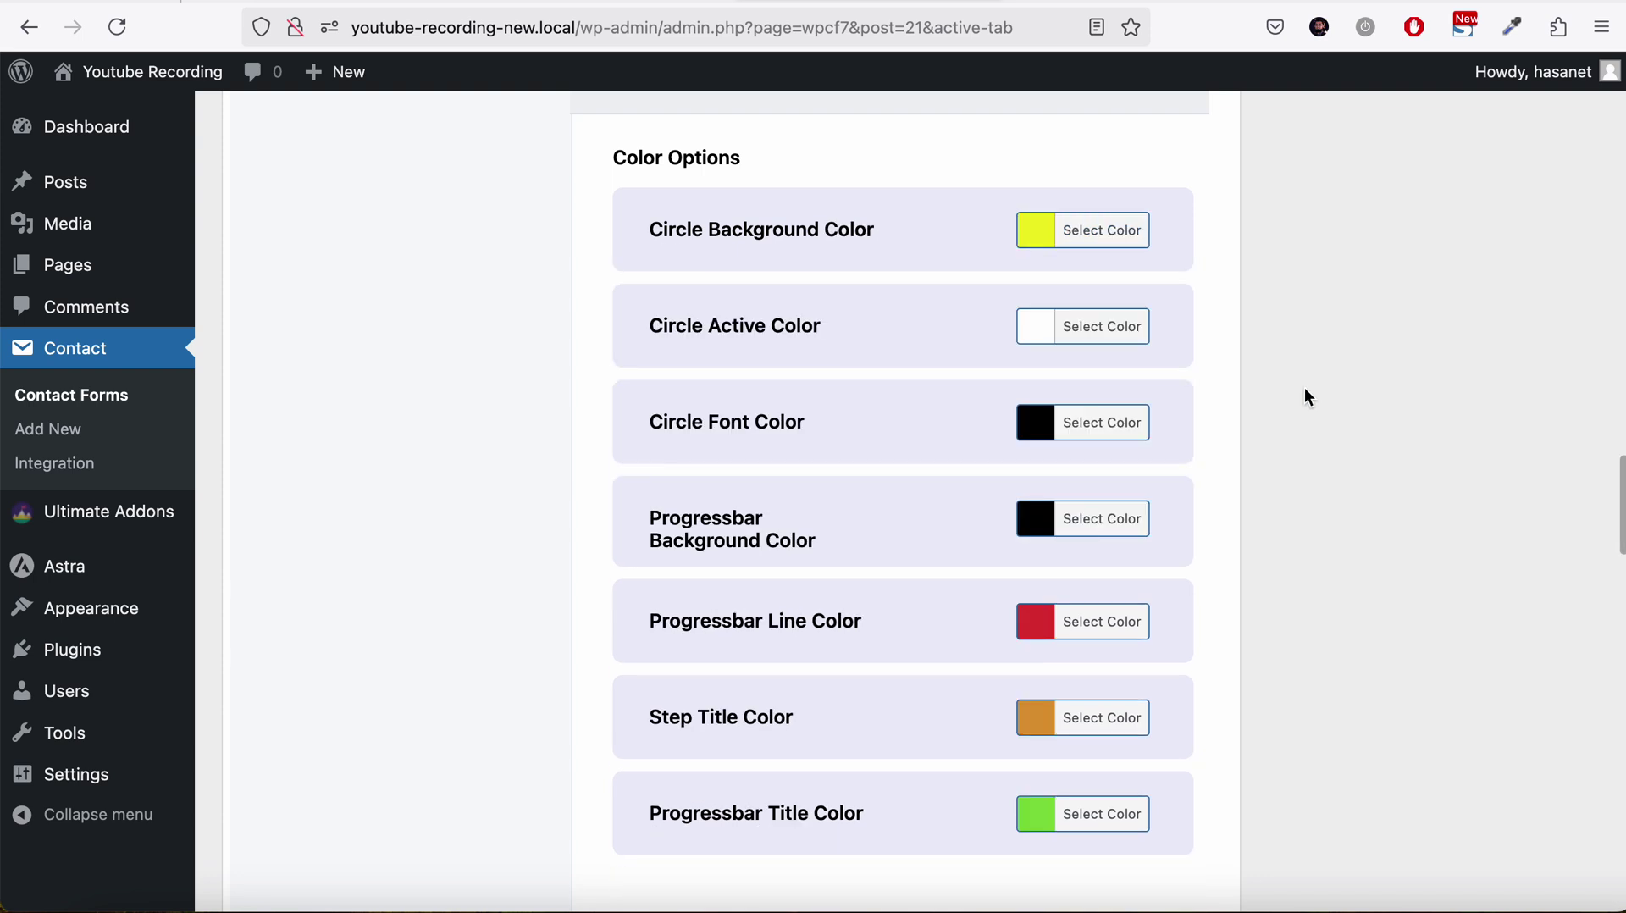
# Step: Save the form and reload the Multitep page to check the yellow step circles
pyautogui.scroll(10, 1304, 388)
pyautogui.scroll(10, 1304, 388)
pyautogui.click(1562, 318)
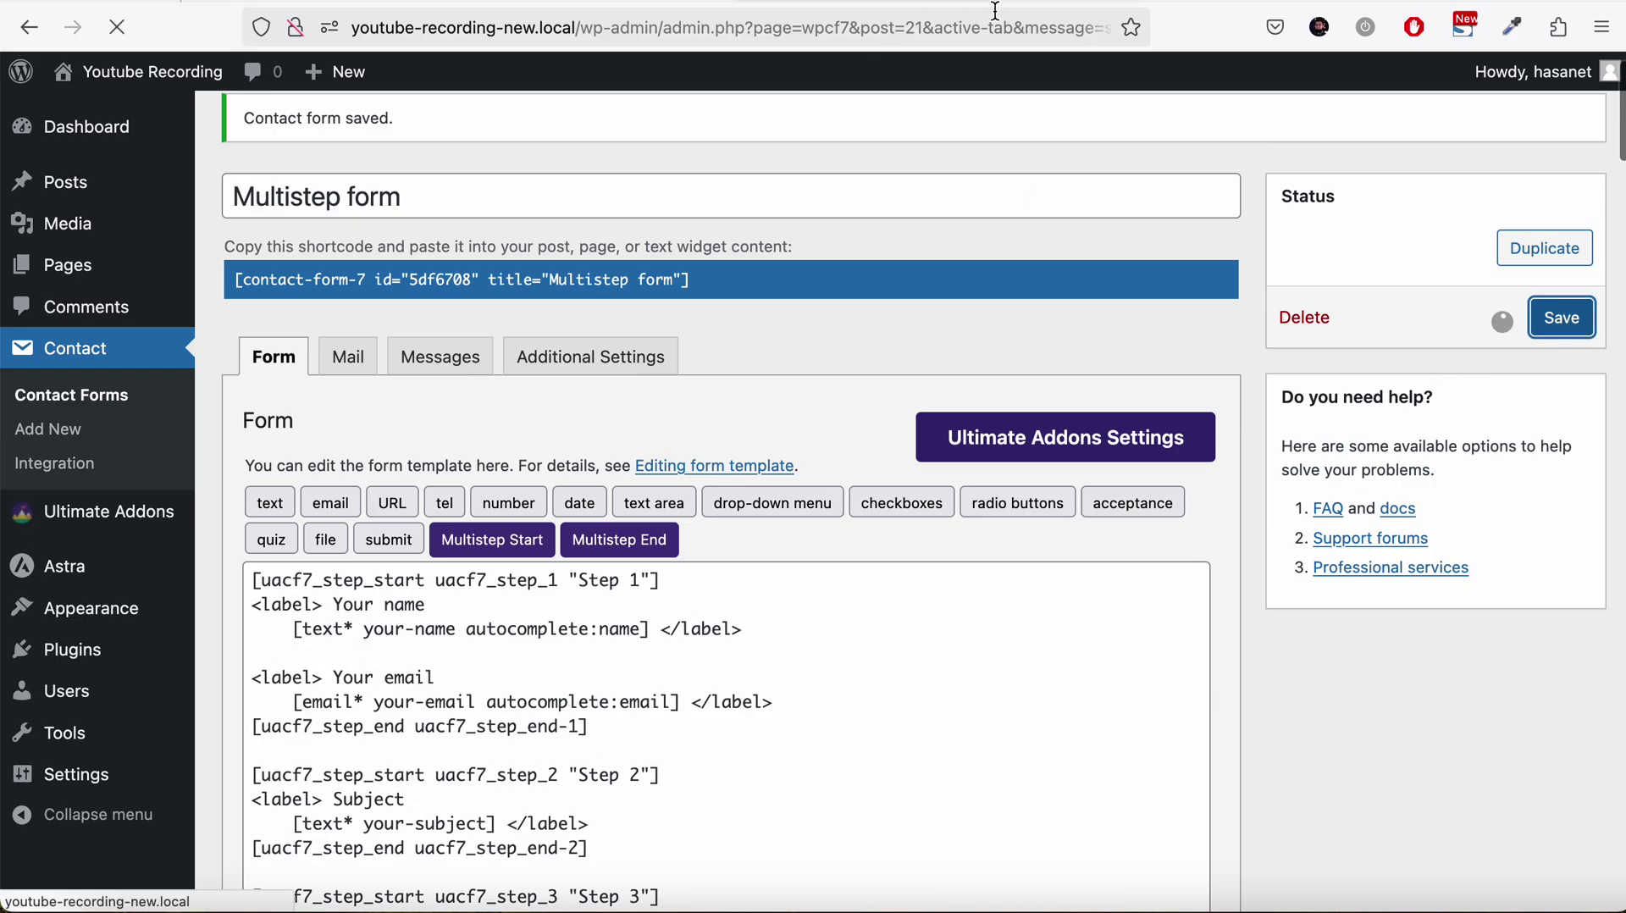
pyautogui.click(184, 72)
pyautogui.click(118, 27)
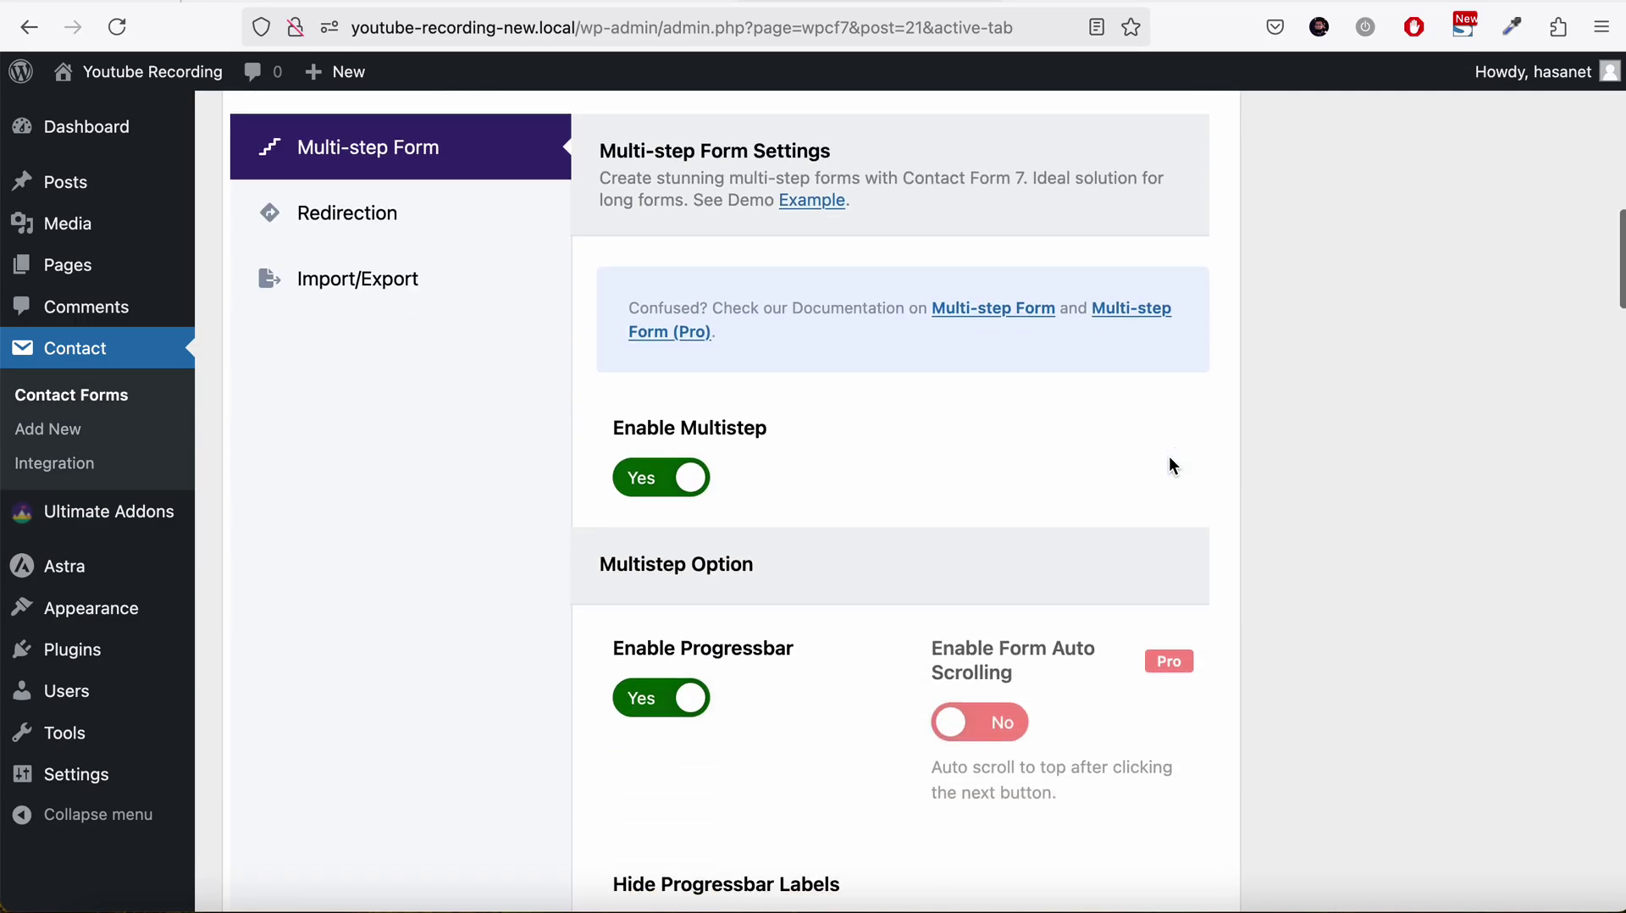
pyautogui.scroll(-2, 1173, 465)
pyautogui.scroll(-3, 1171, 460)
pyautogui.scroll(-5, 1171, 460)
pyautogui.scroll(-5, 1171, 459)
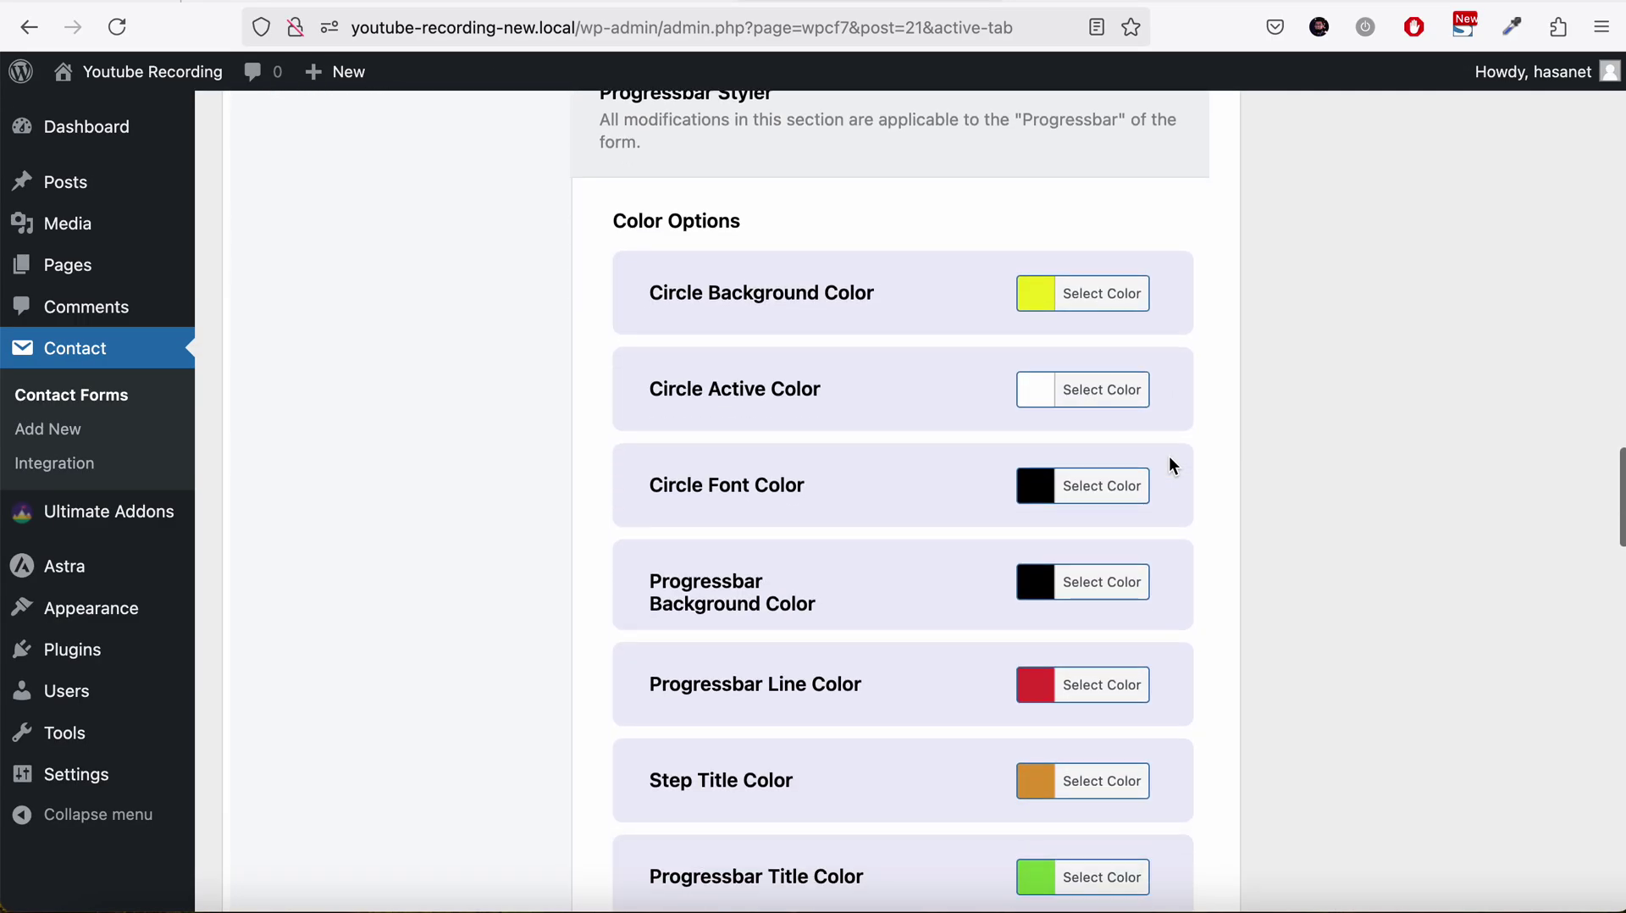
pyautogui.scroll(-5, 1172, 460)
pyautogui.scroll(10, 1170, 462)
pyautogui.scroll(10, 1170, 462)
pyautogui.scroll(5, 1170, 462)
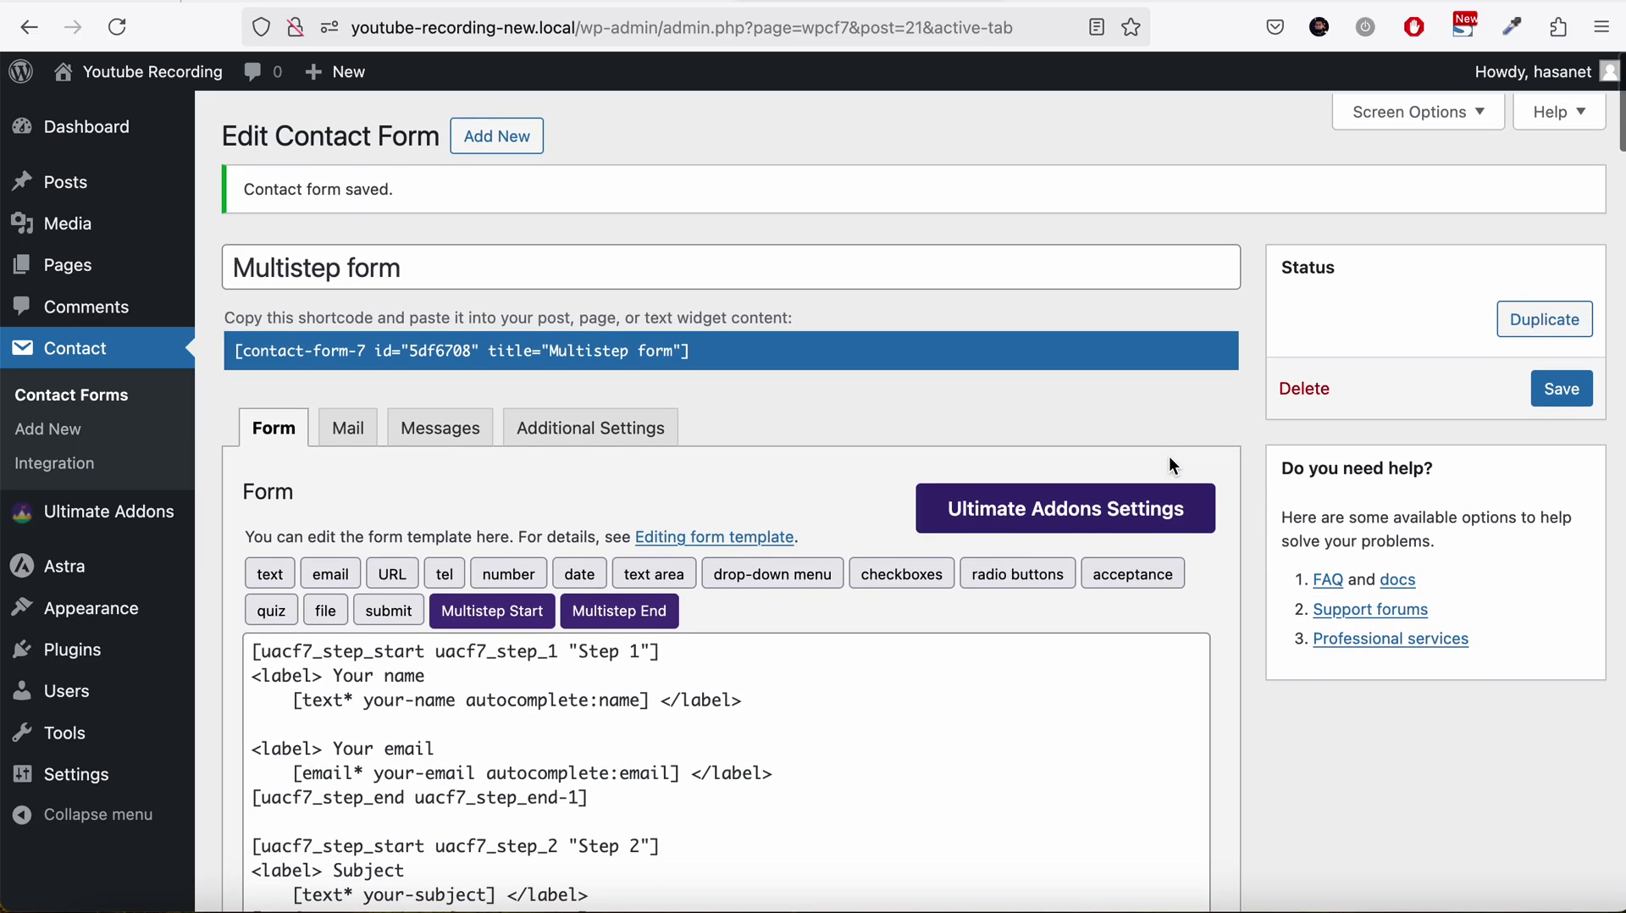